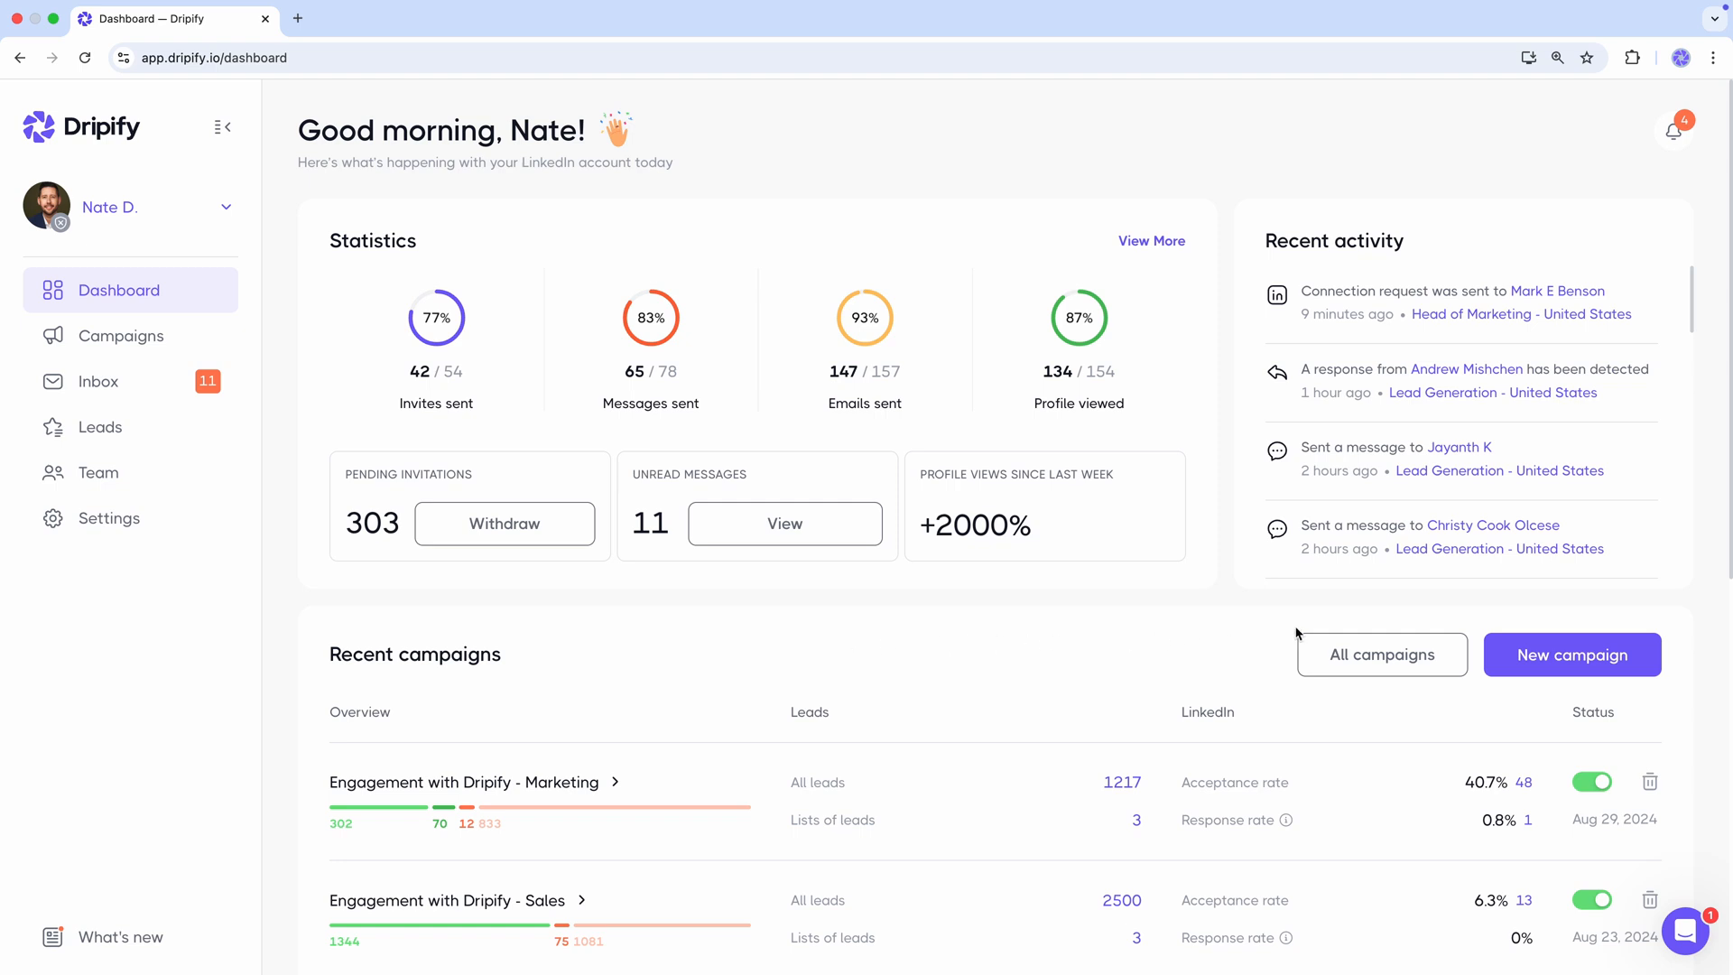
Step: Start a new campaign and choose Basic LinkedIn Search as the source for its leads
left_click(1531, 651)
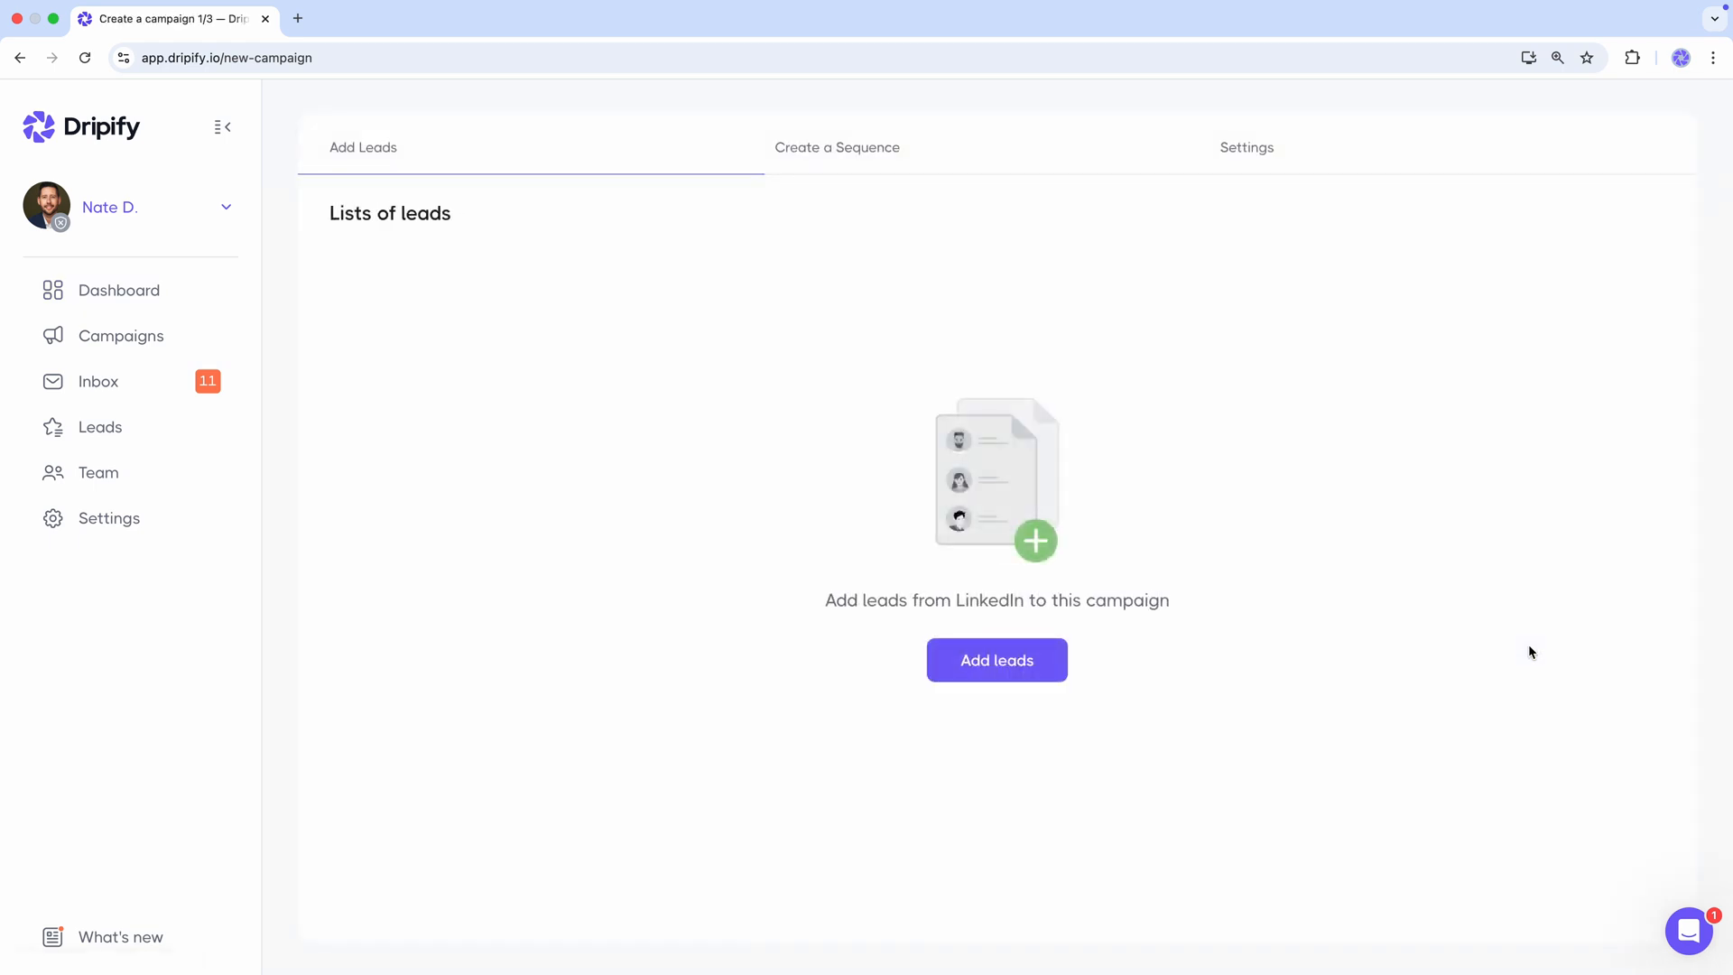
left_click(1038, 660)
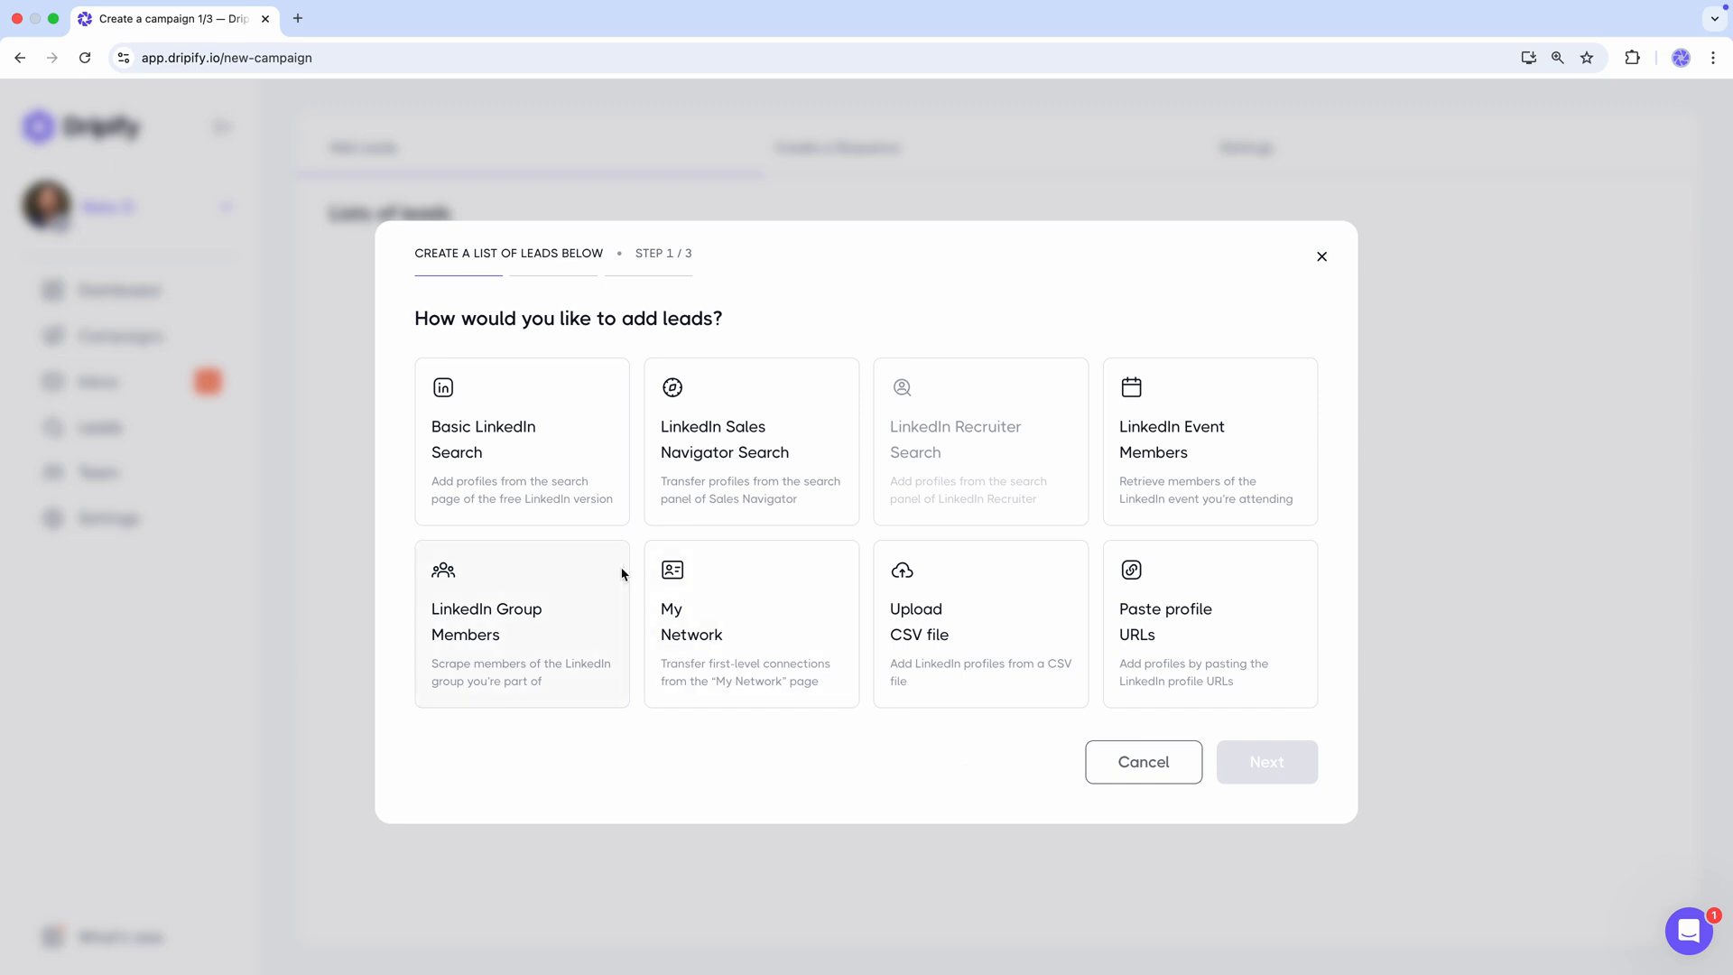
left_click(534, 479)
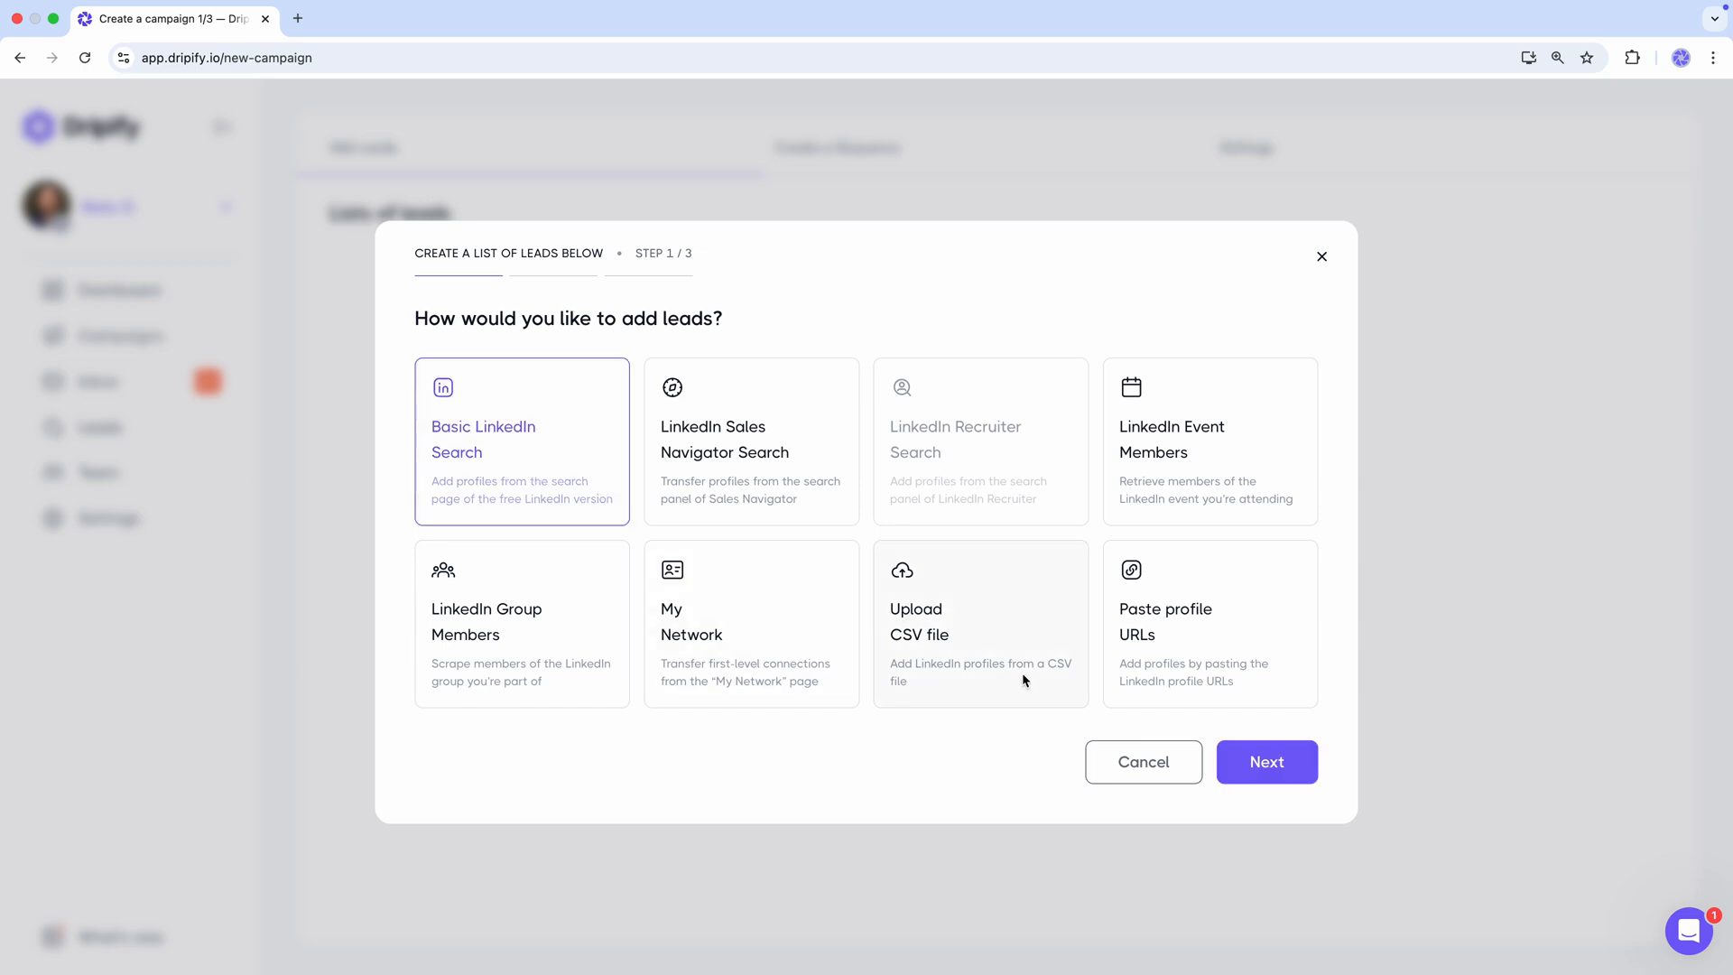
left_click(1300, 763)
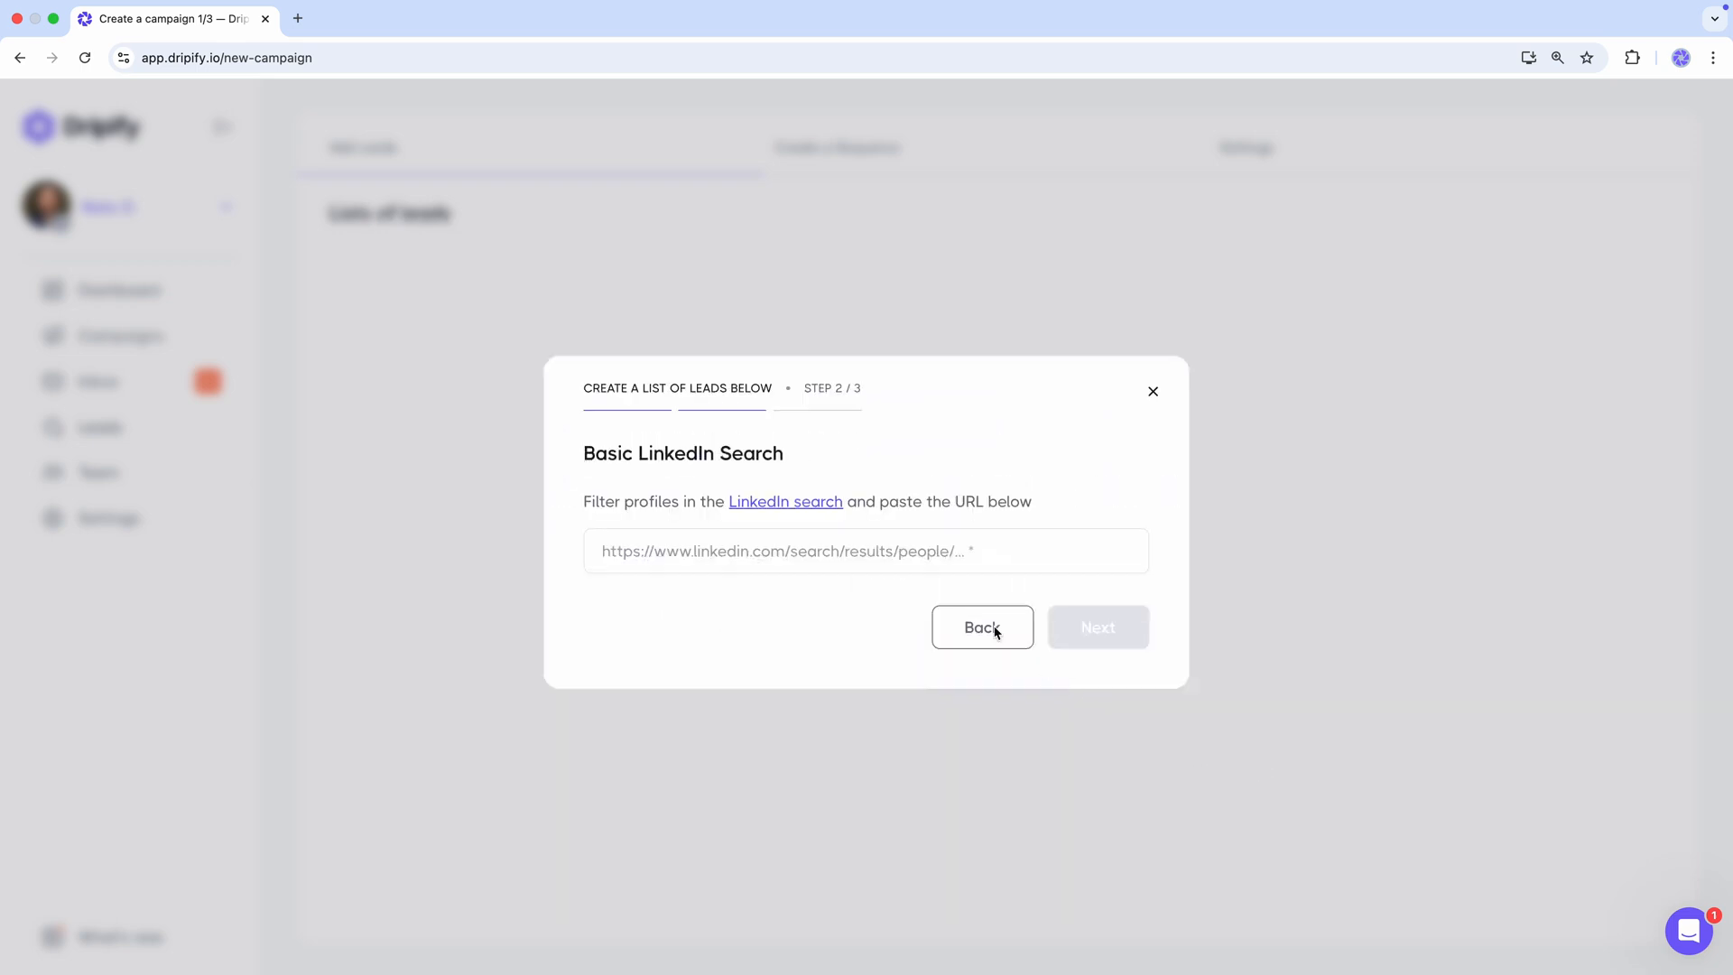
Step: Open the linked LinkedIn people search and filter it to 2nd and 3rd+ connections located in the United States
left_click(794, 503)
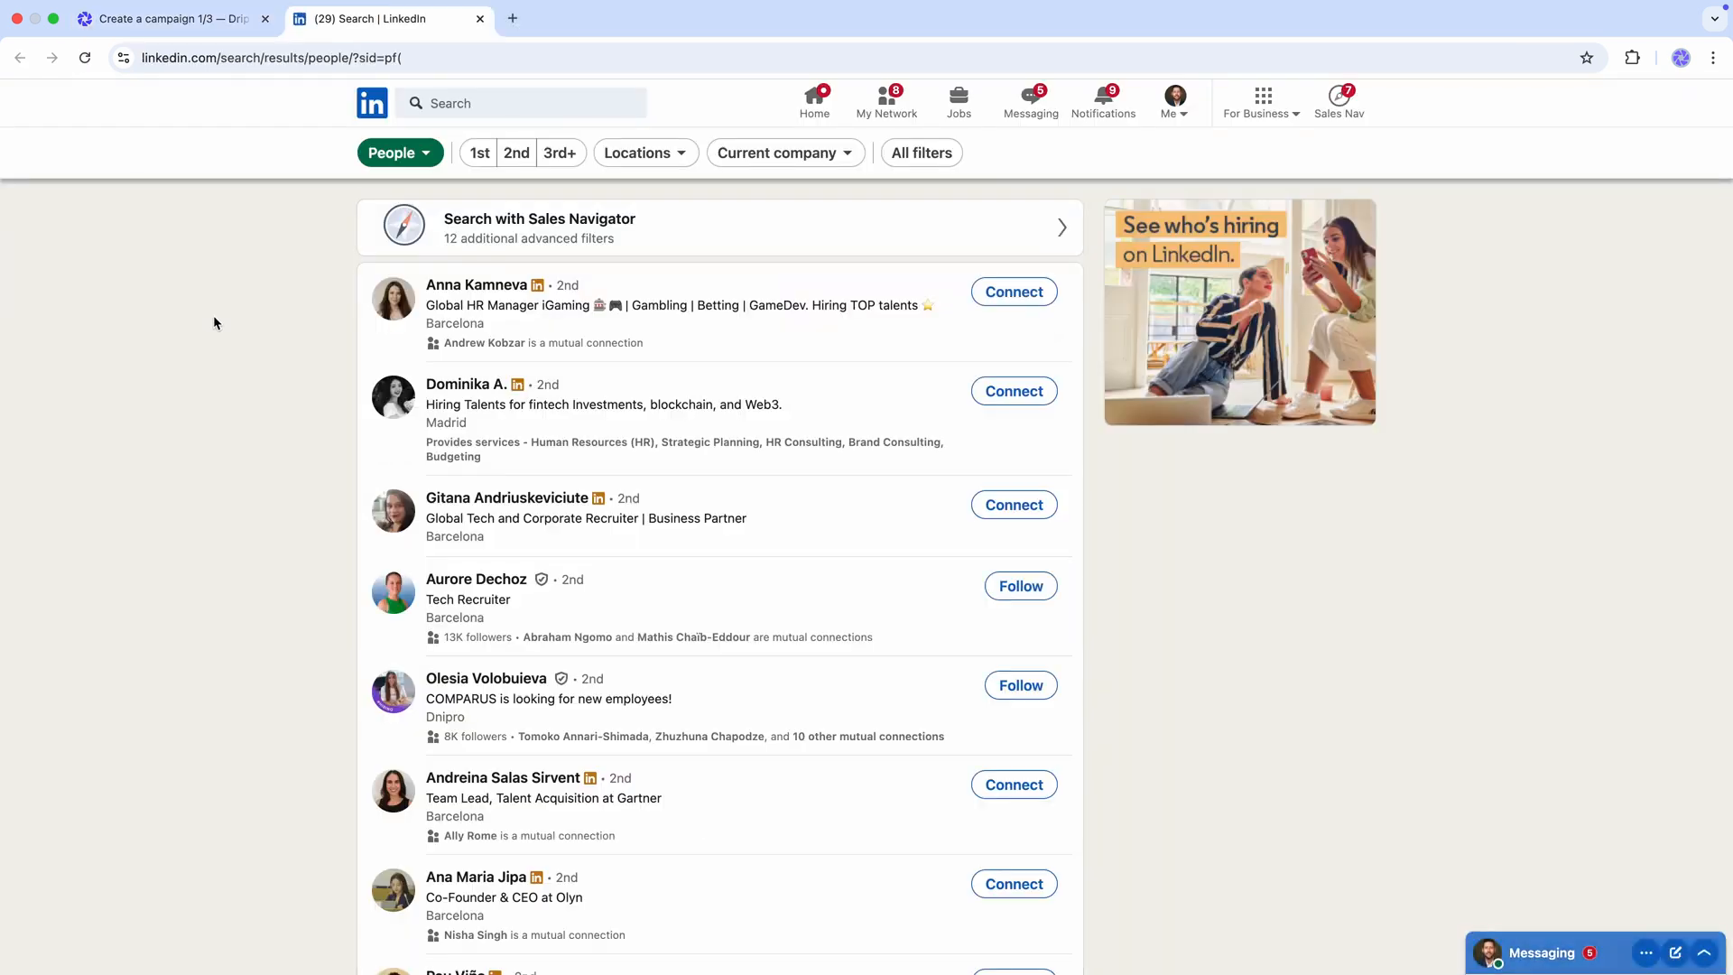
left_click(938, 155)
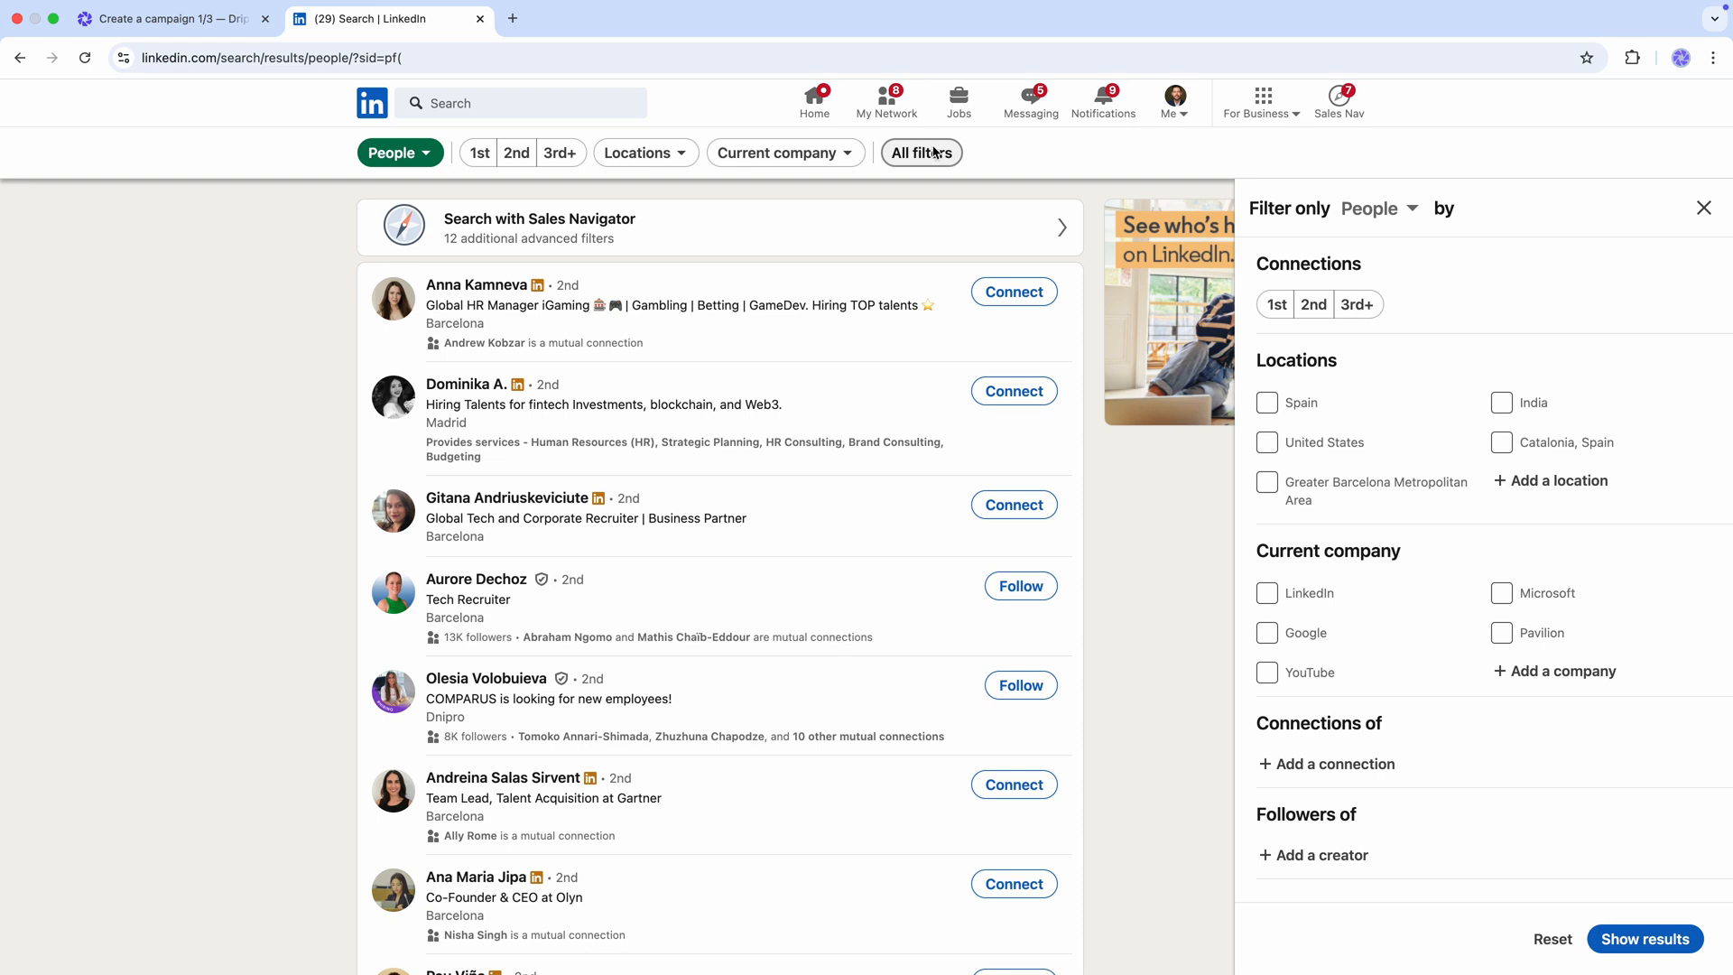
left_click(1314, 305)
left_click(1354, 306)
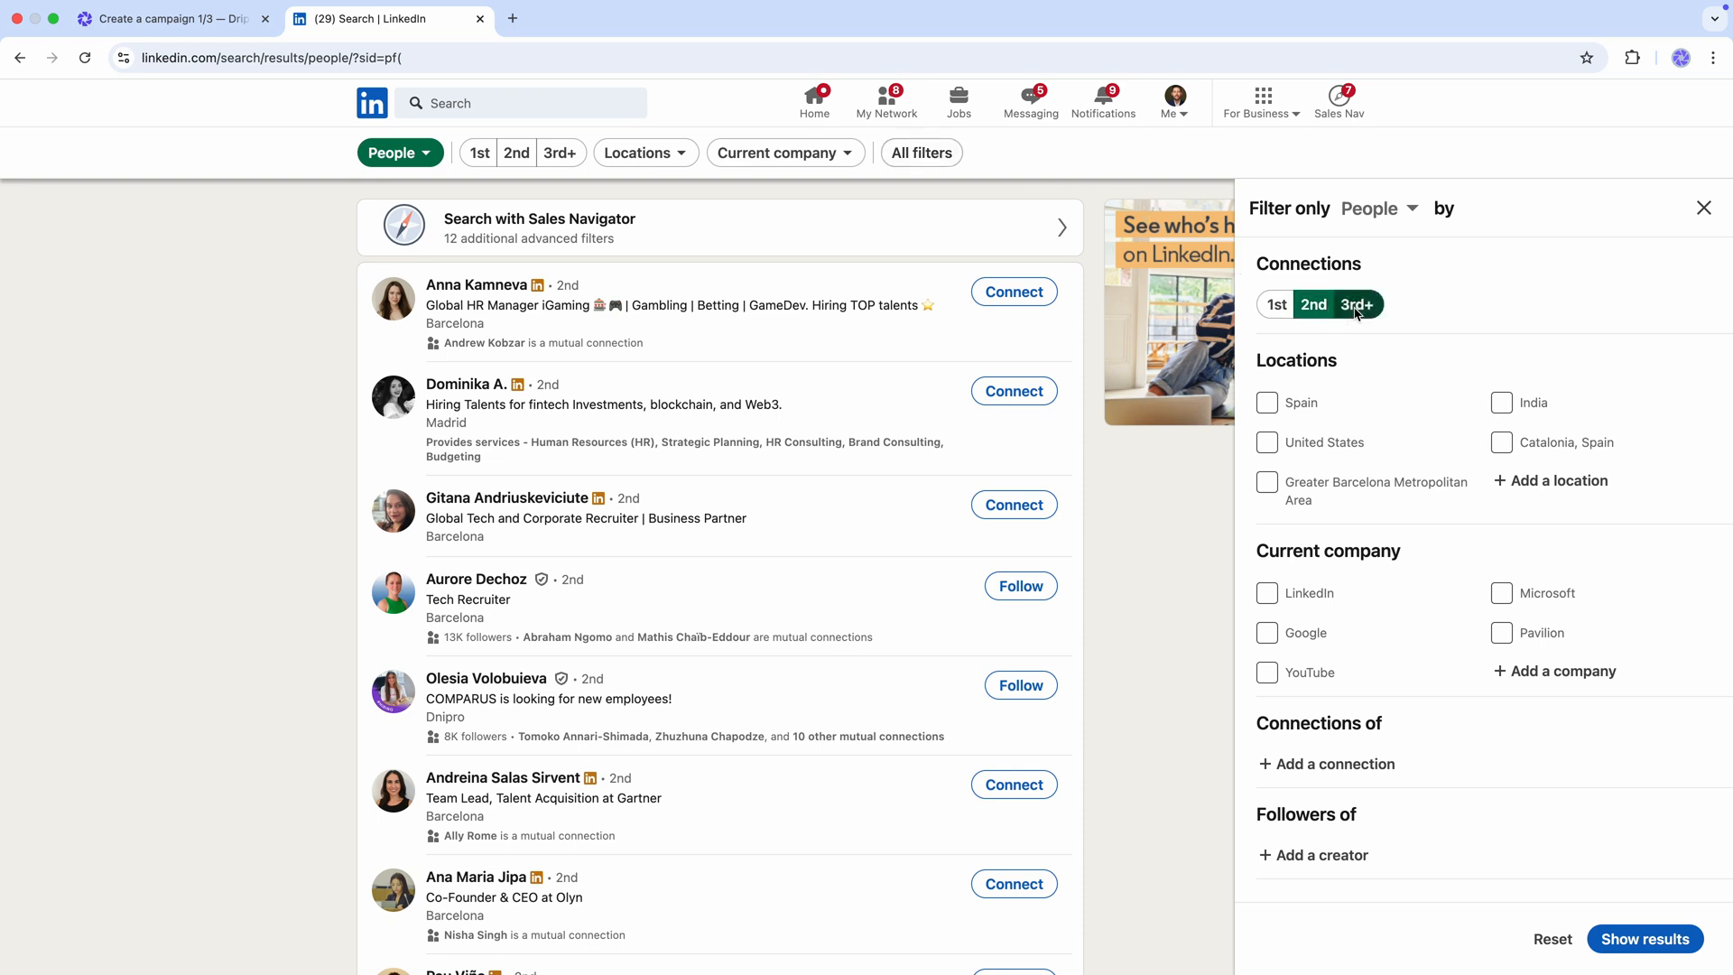
left_click(1266, 443)
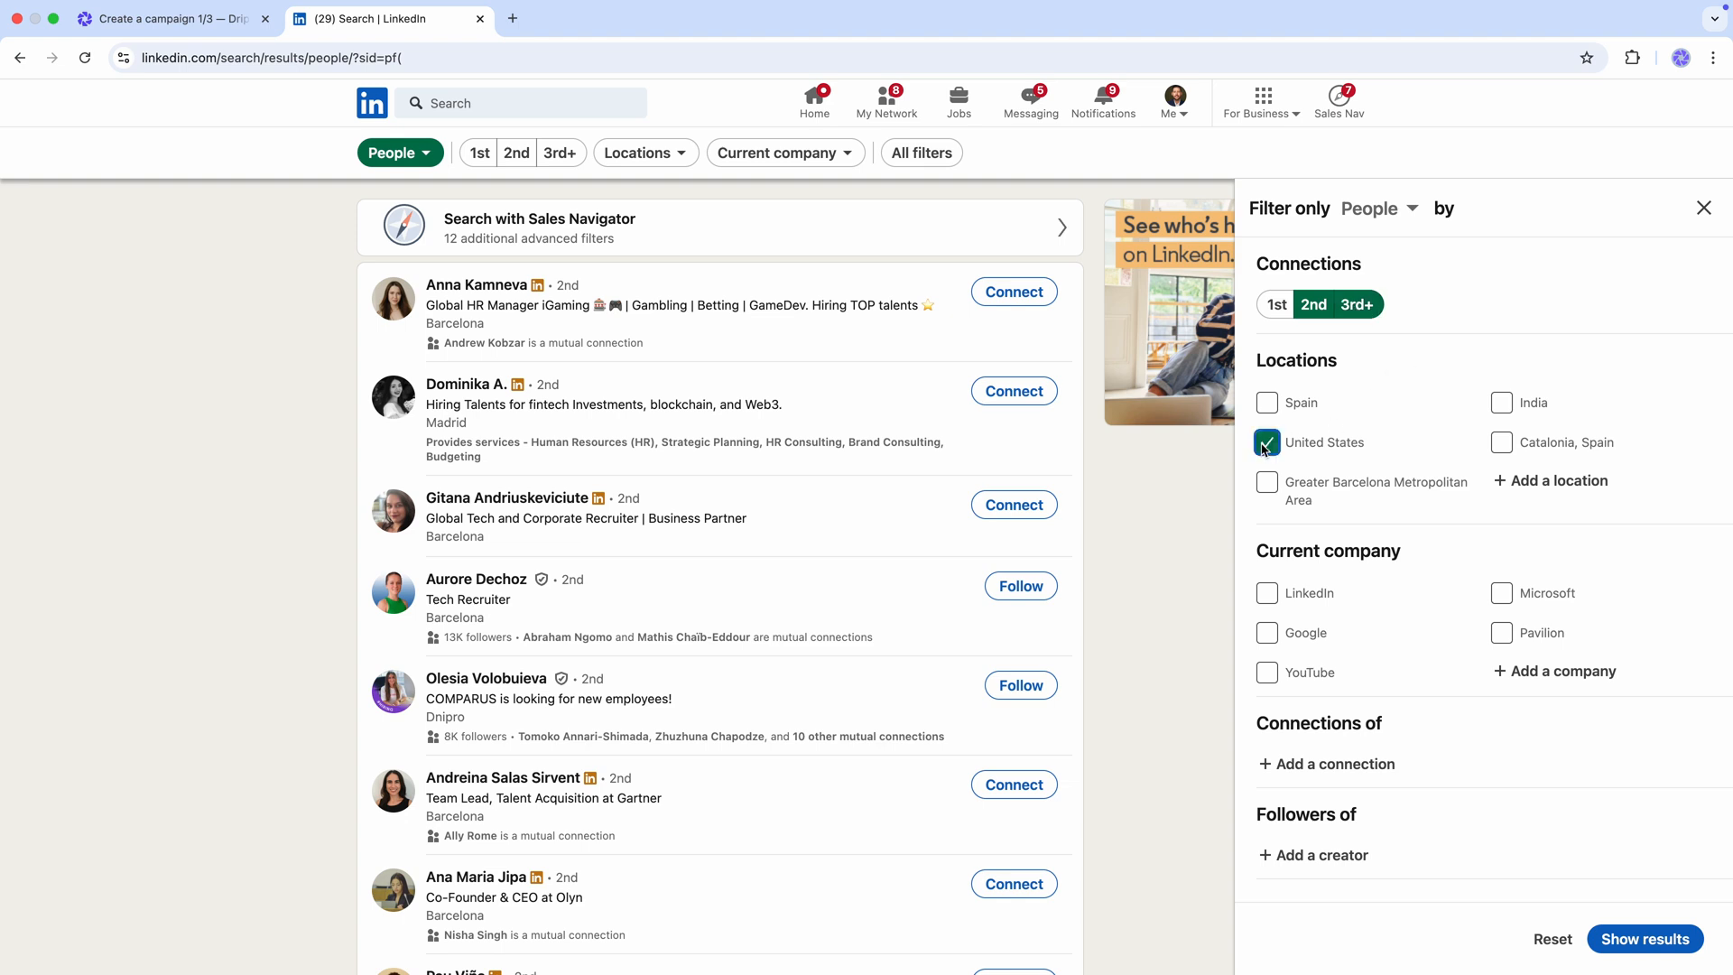
Step: Add the industry Technology, Information and Internet and the title keyword CMO to the filters, and show the results
scroll(1250, 460, "down", 10)
left_click(1501, 529)
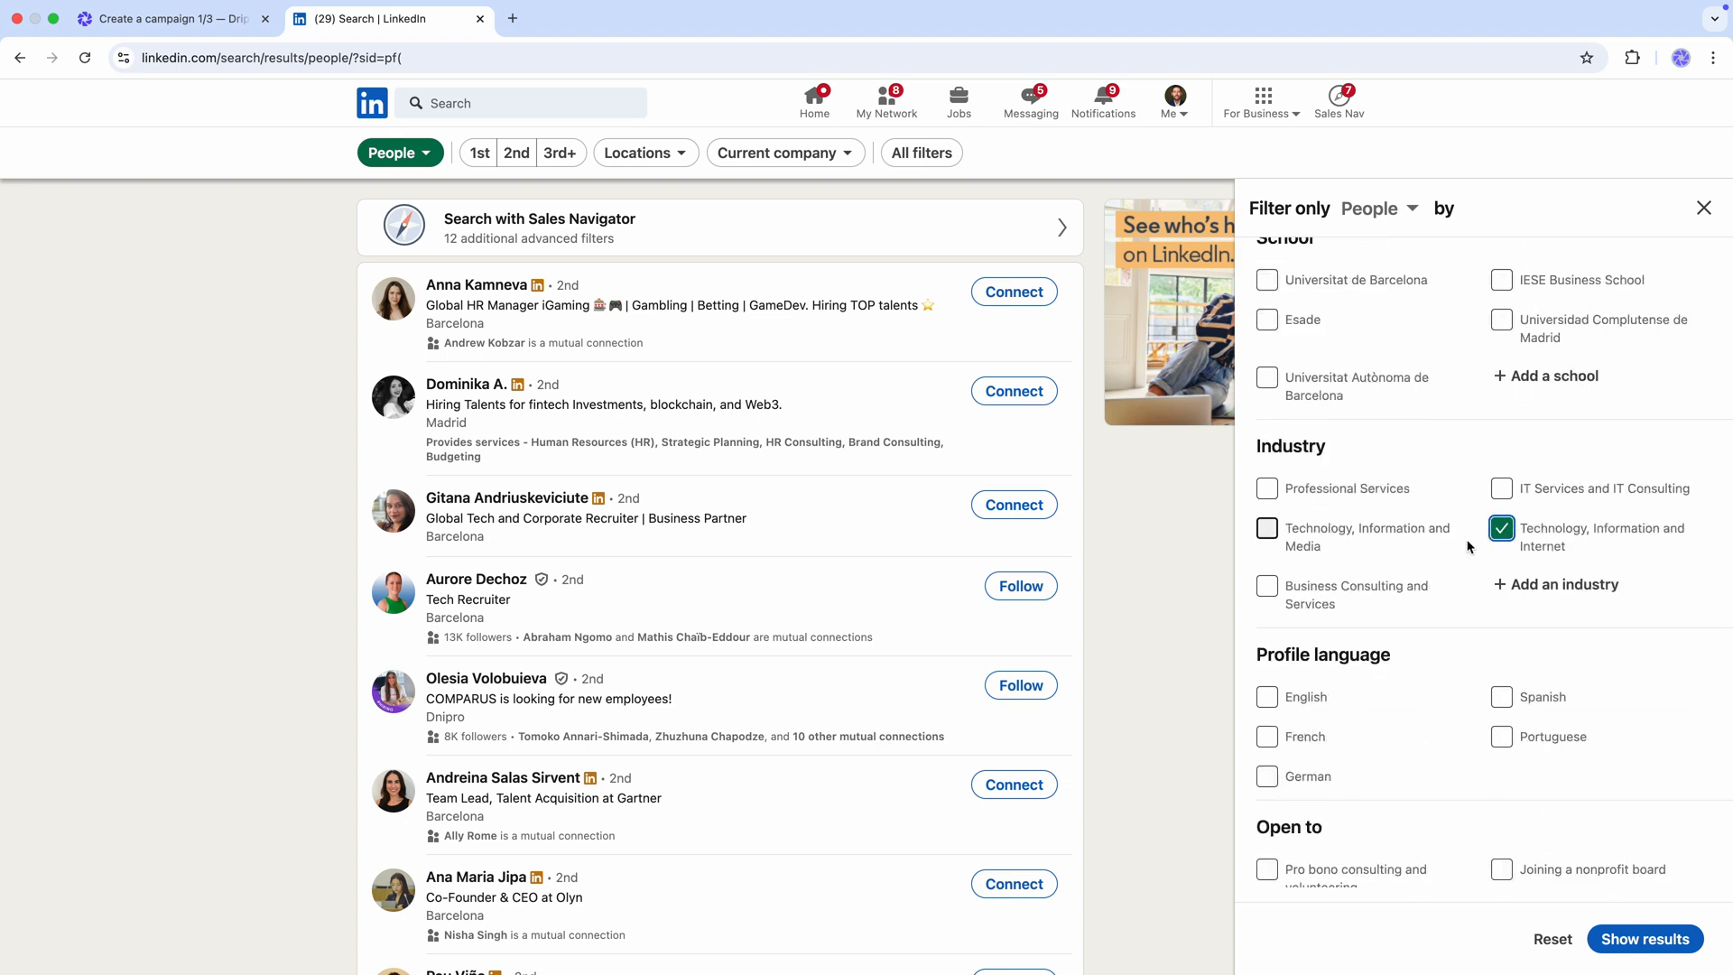
scroll(1481, 555, "down", 5)
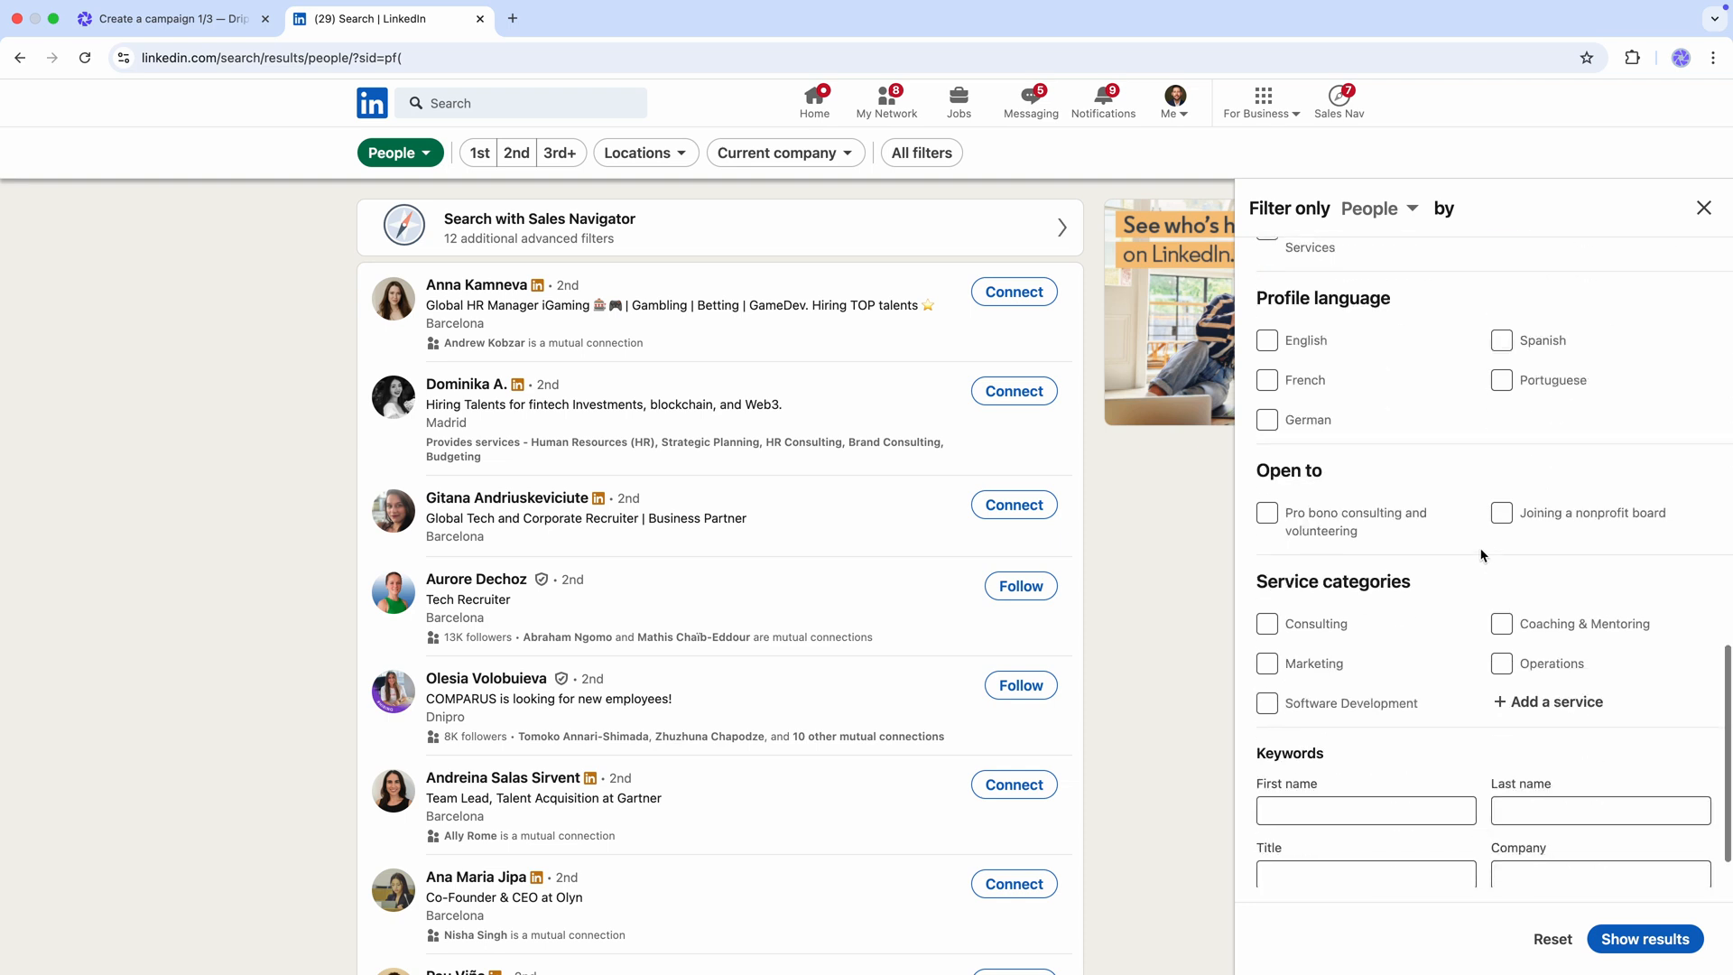
left_click(1366, 806)
type("CMO")
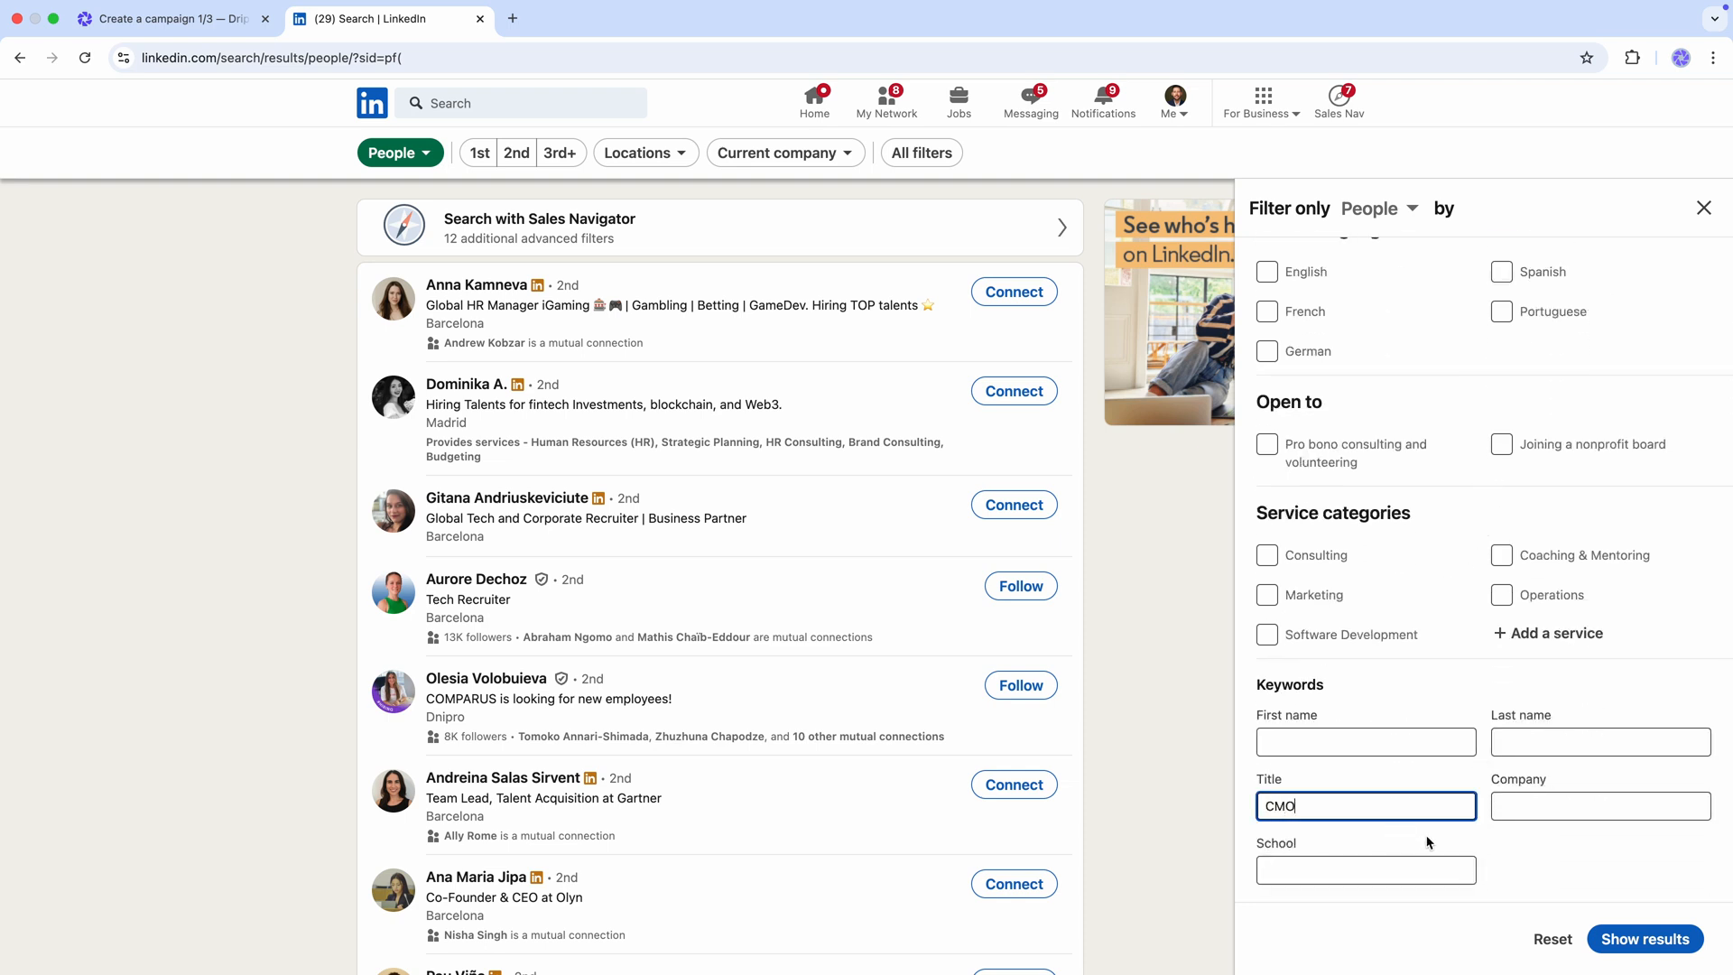
left_click(1645, 937)
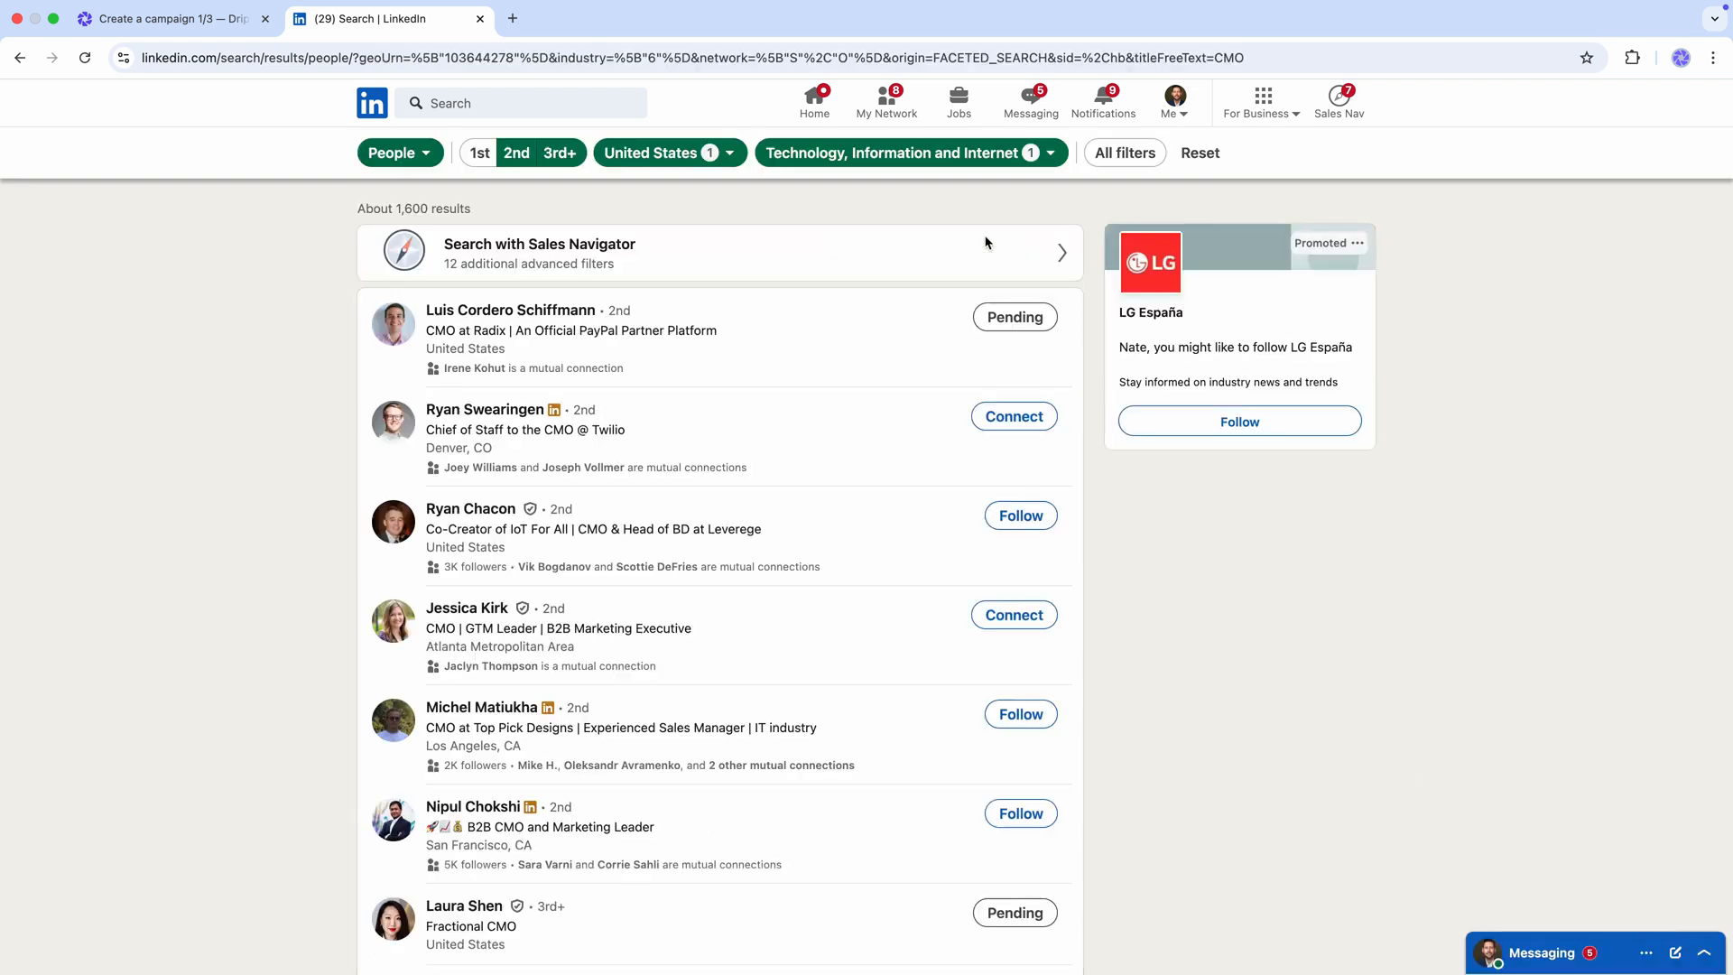
Step: Copy the filtered LinkedIn search URL into Dripify's Basic LinkedIn Search form and proceed with adding the maximum profiles
left_click(882, 63)
key("super+c")
left_click(173, 18)
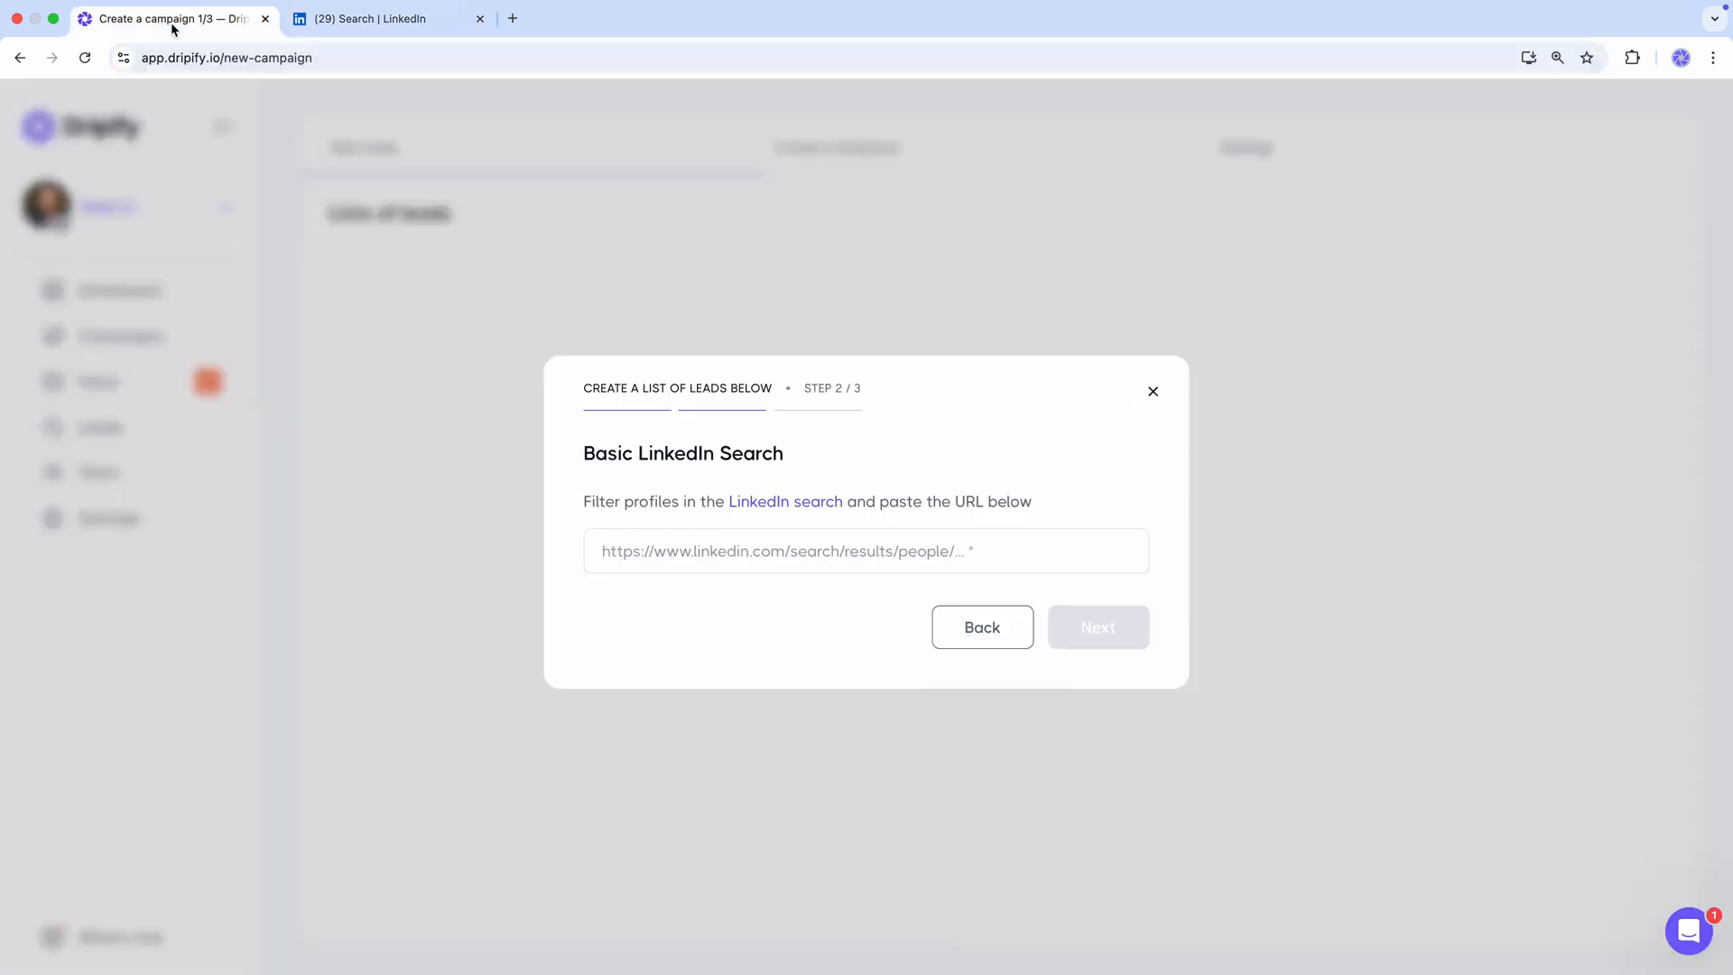
left_click(763, 551)
key("super+v")
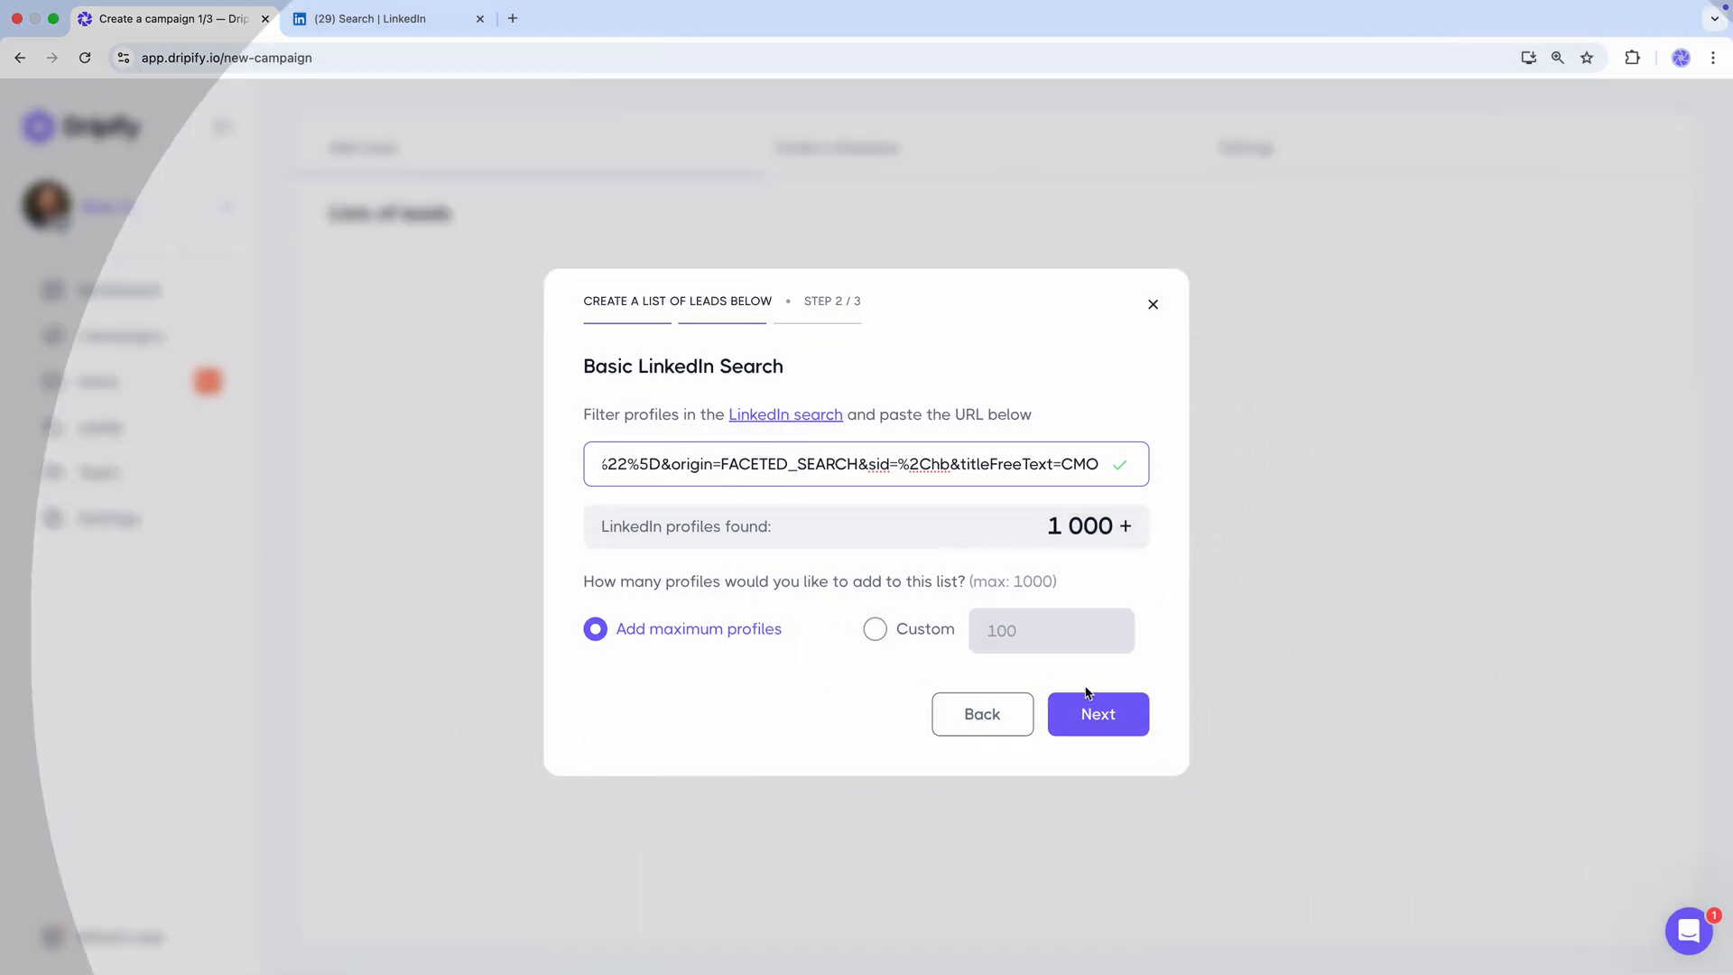
left_click(1108, 714)
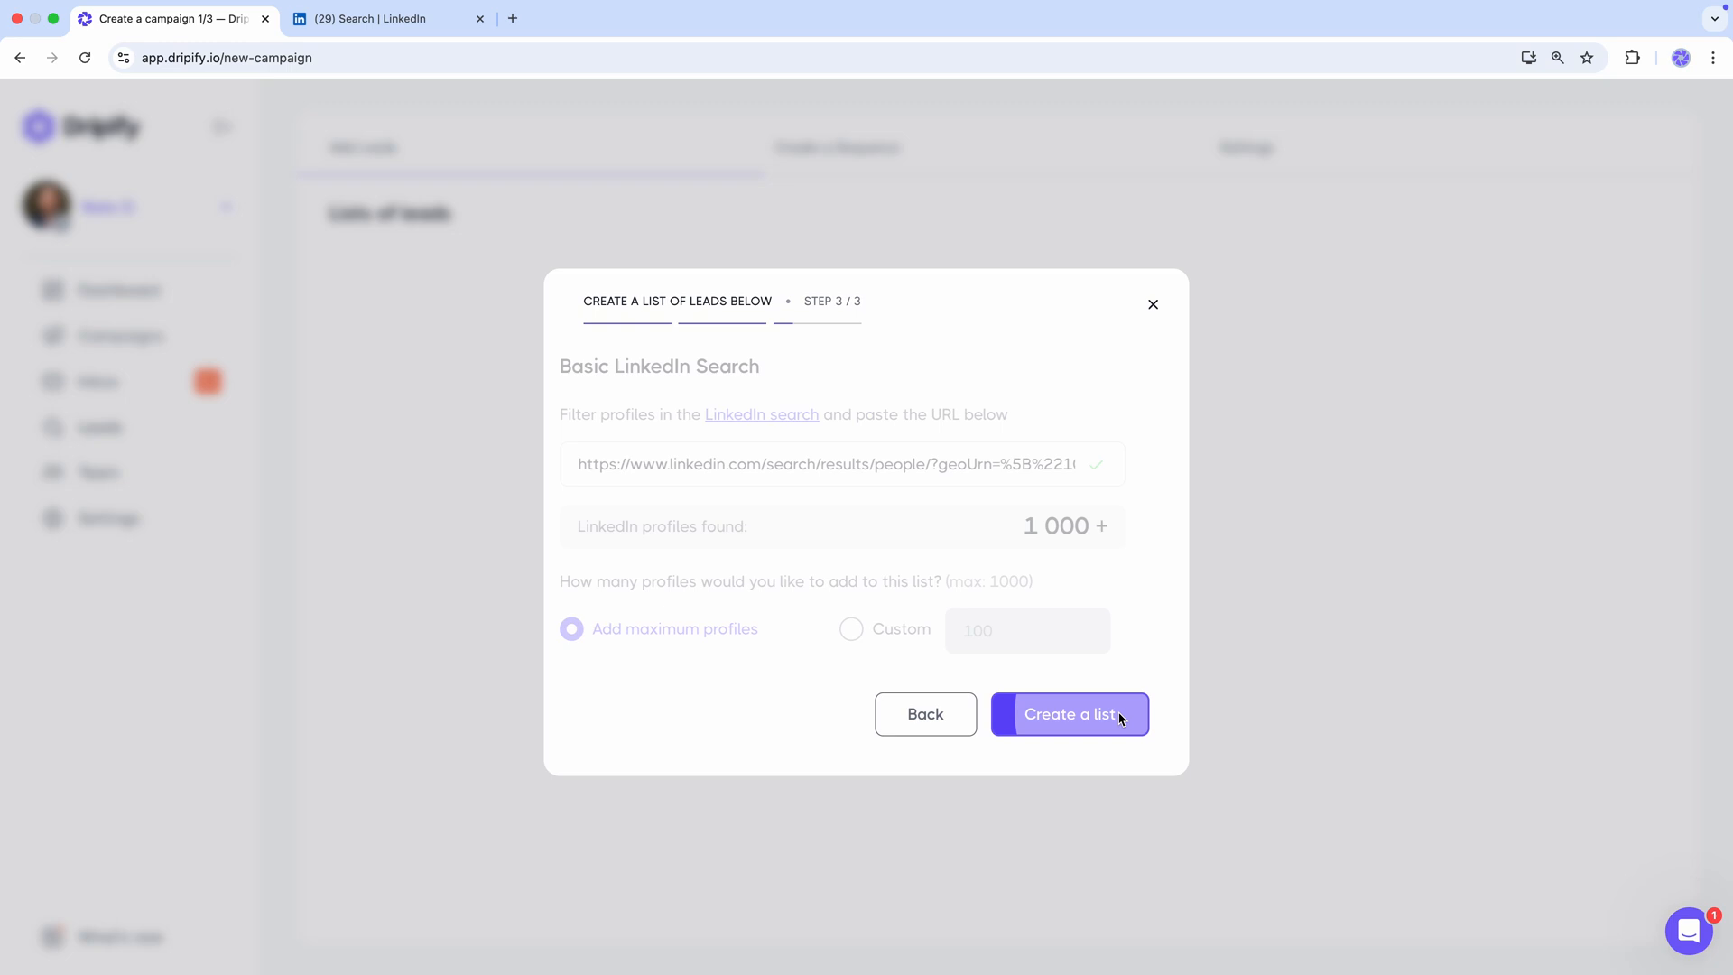
Step: Name the lead list "CMO - USA - Tech and Info" and create it
left_click(782, 563)
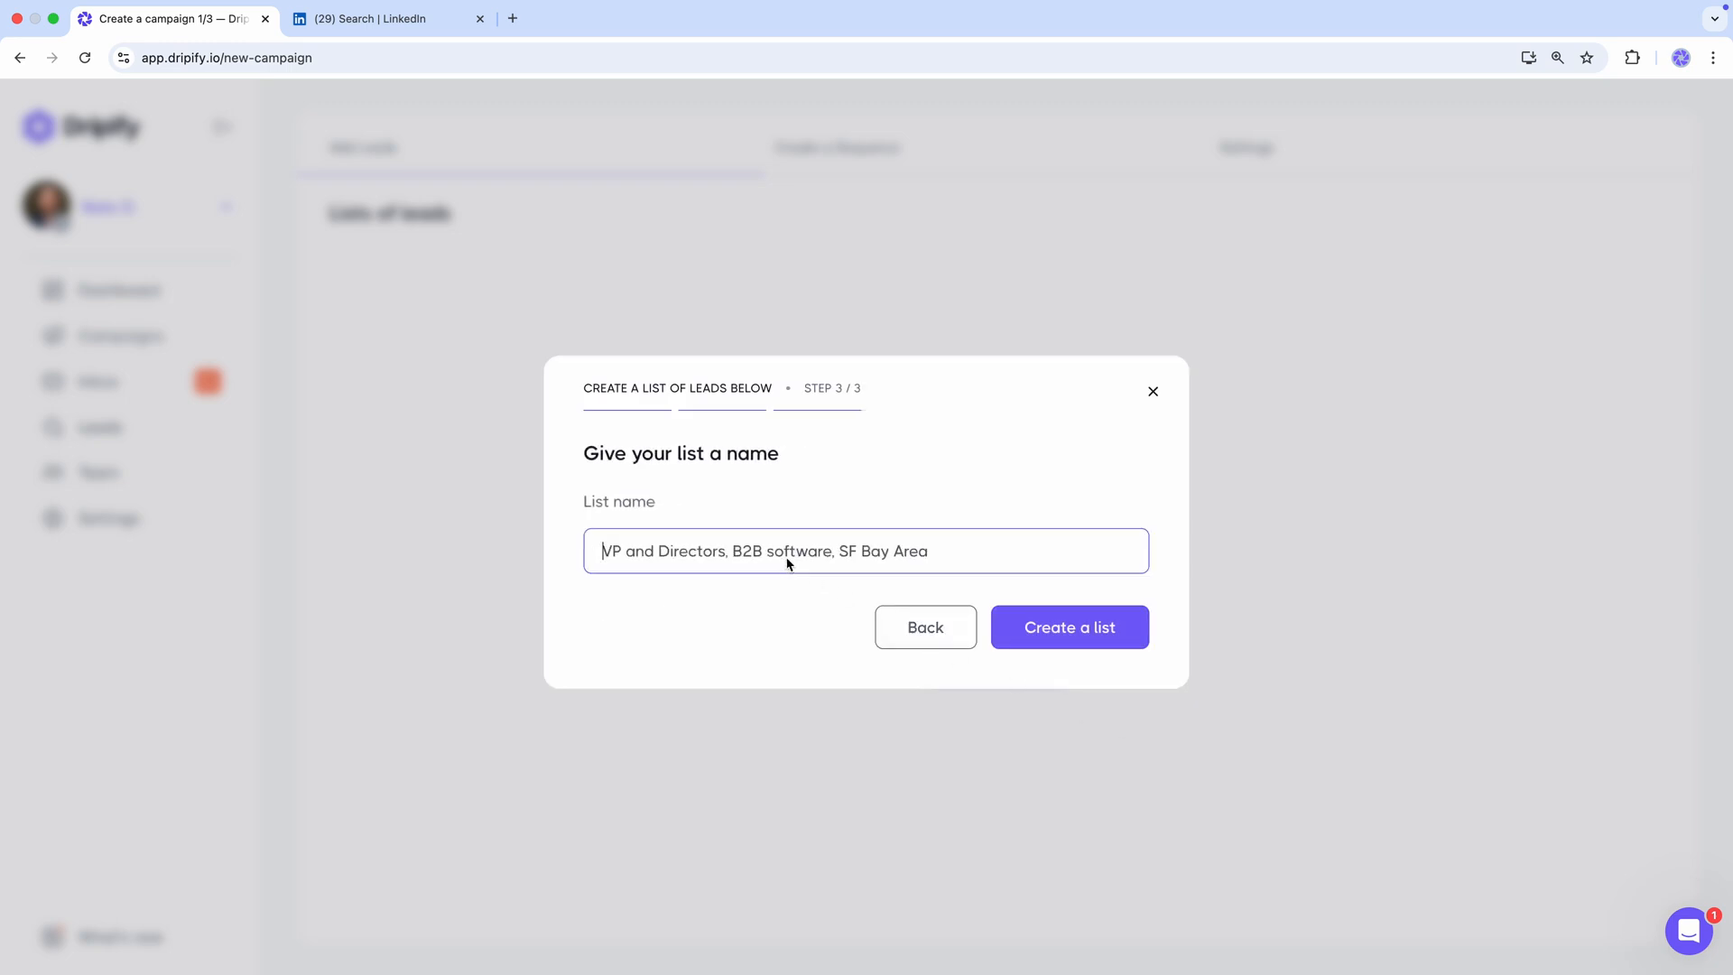
type("CMO - USA -")
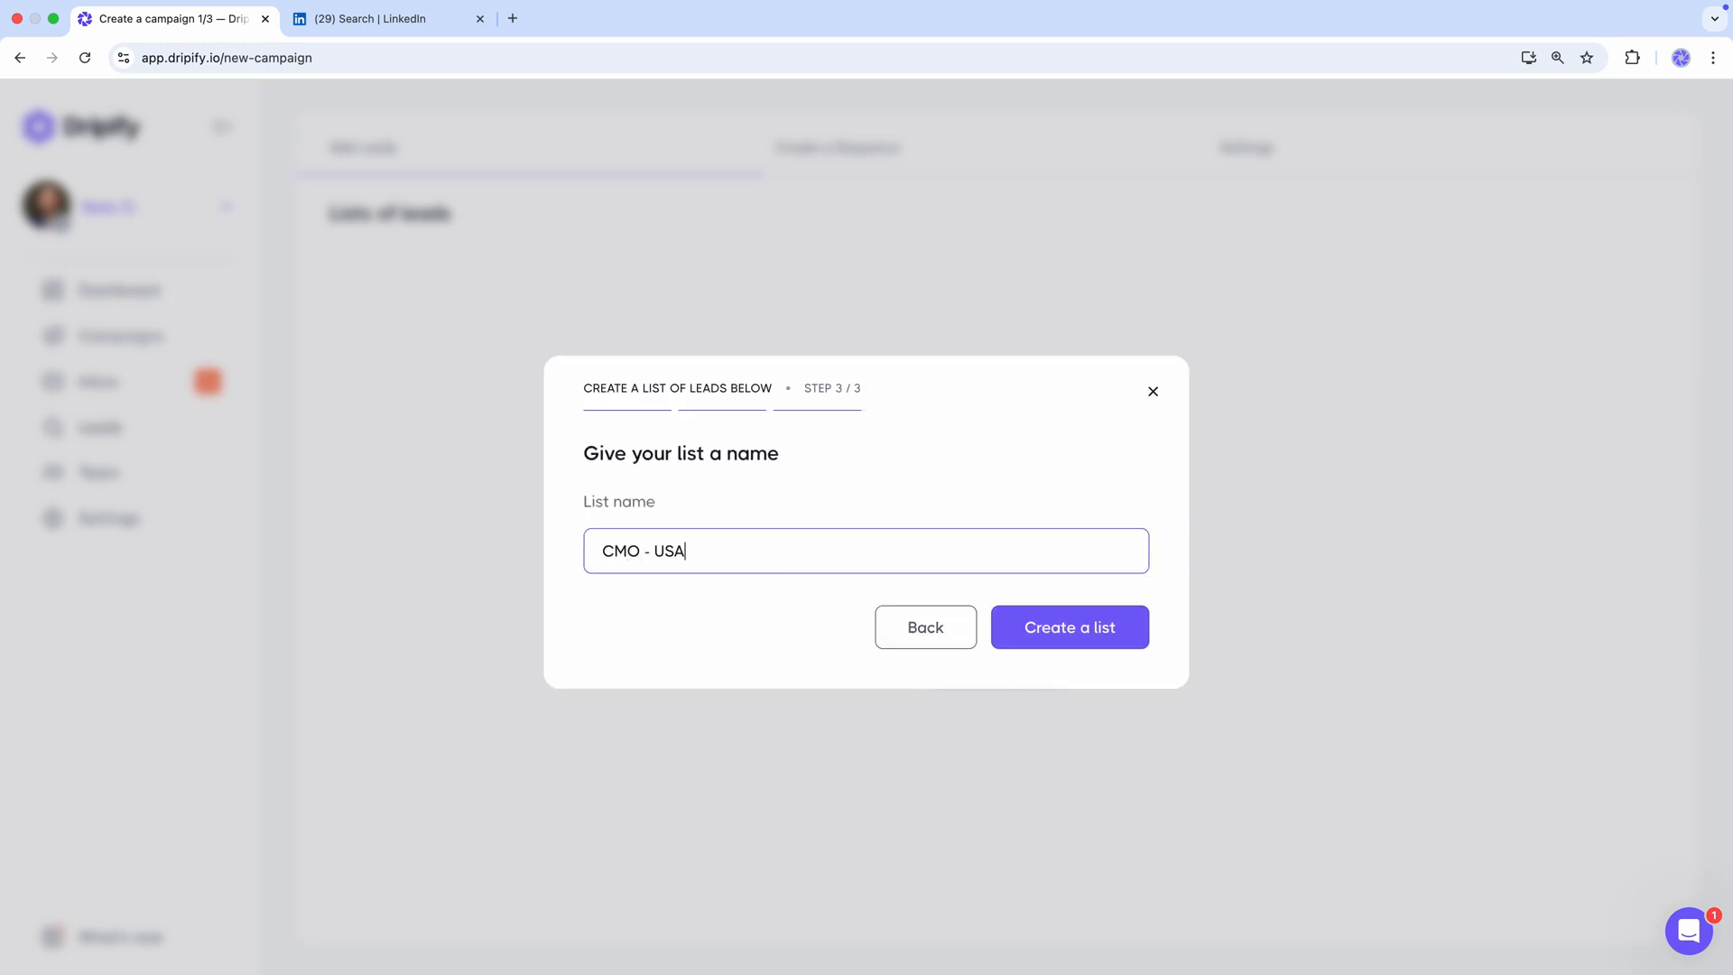
type(" Tech and Info")
left_click(1053, 626)
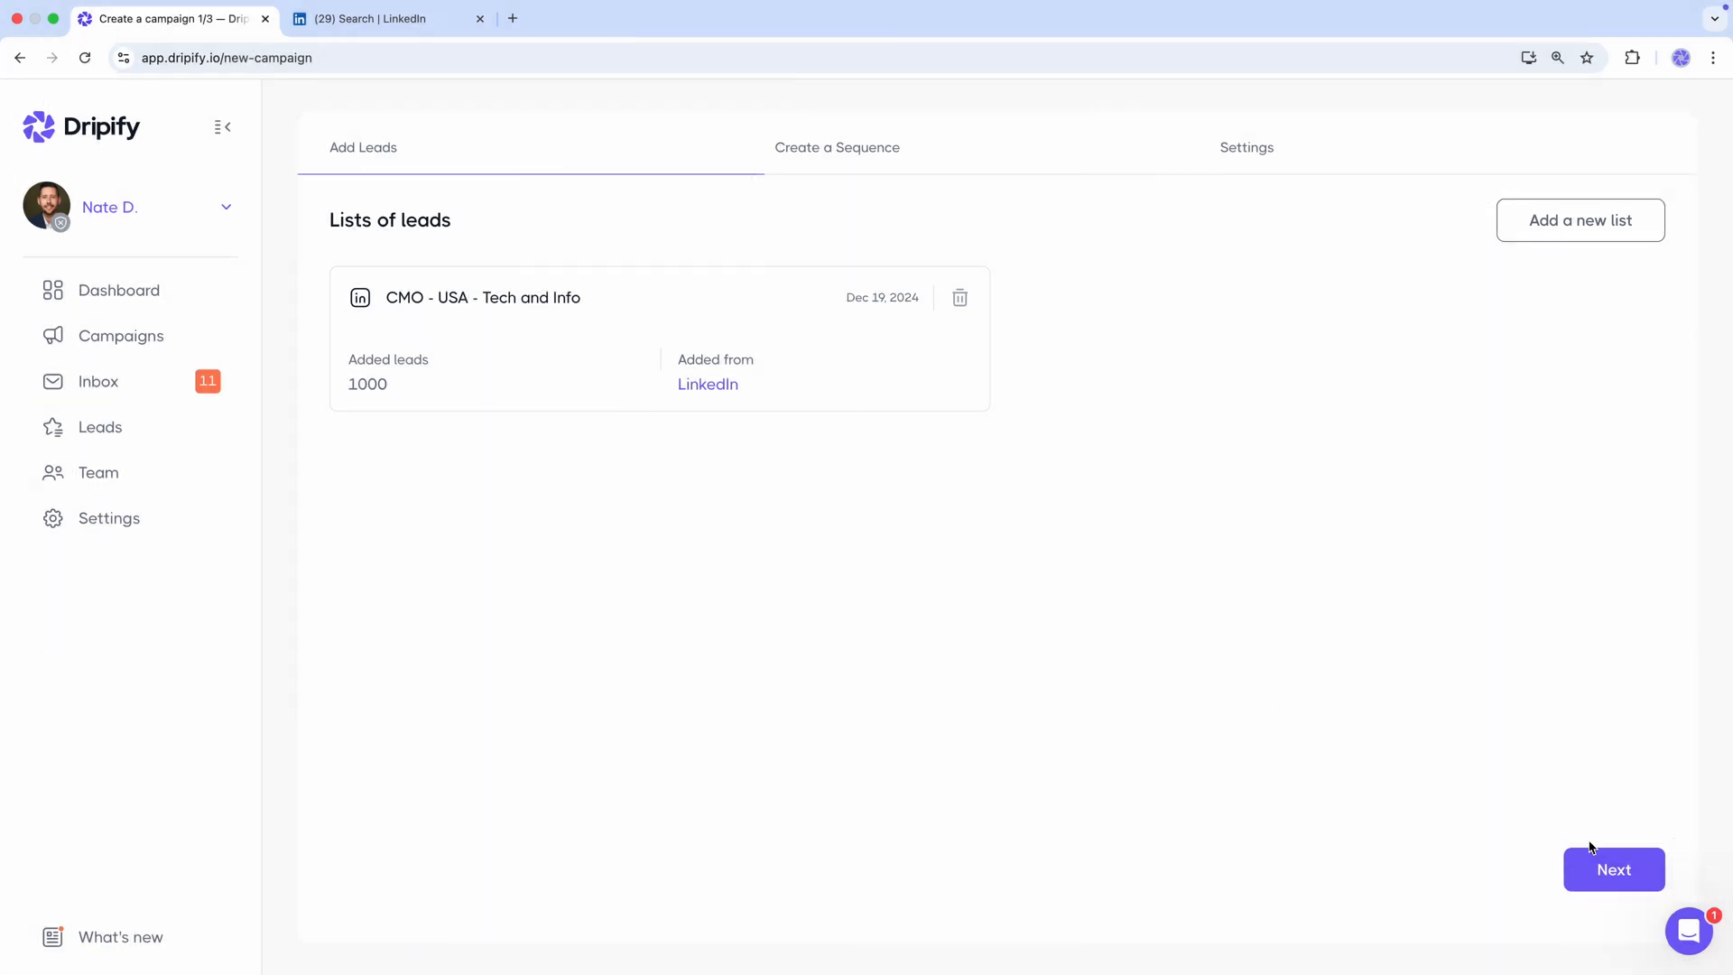
Step: Proceed to the sequence stage, start a custom campaign and add Send an invite as its first action
left_click(1596, 859)
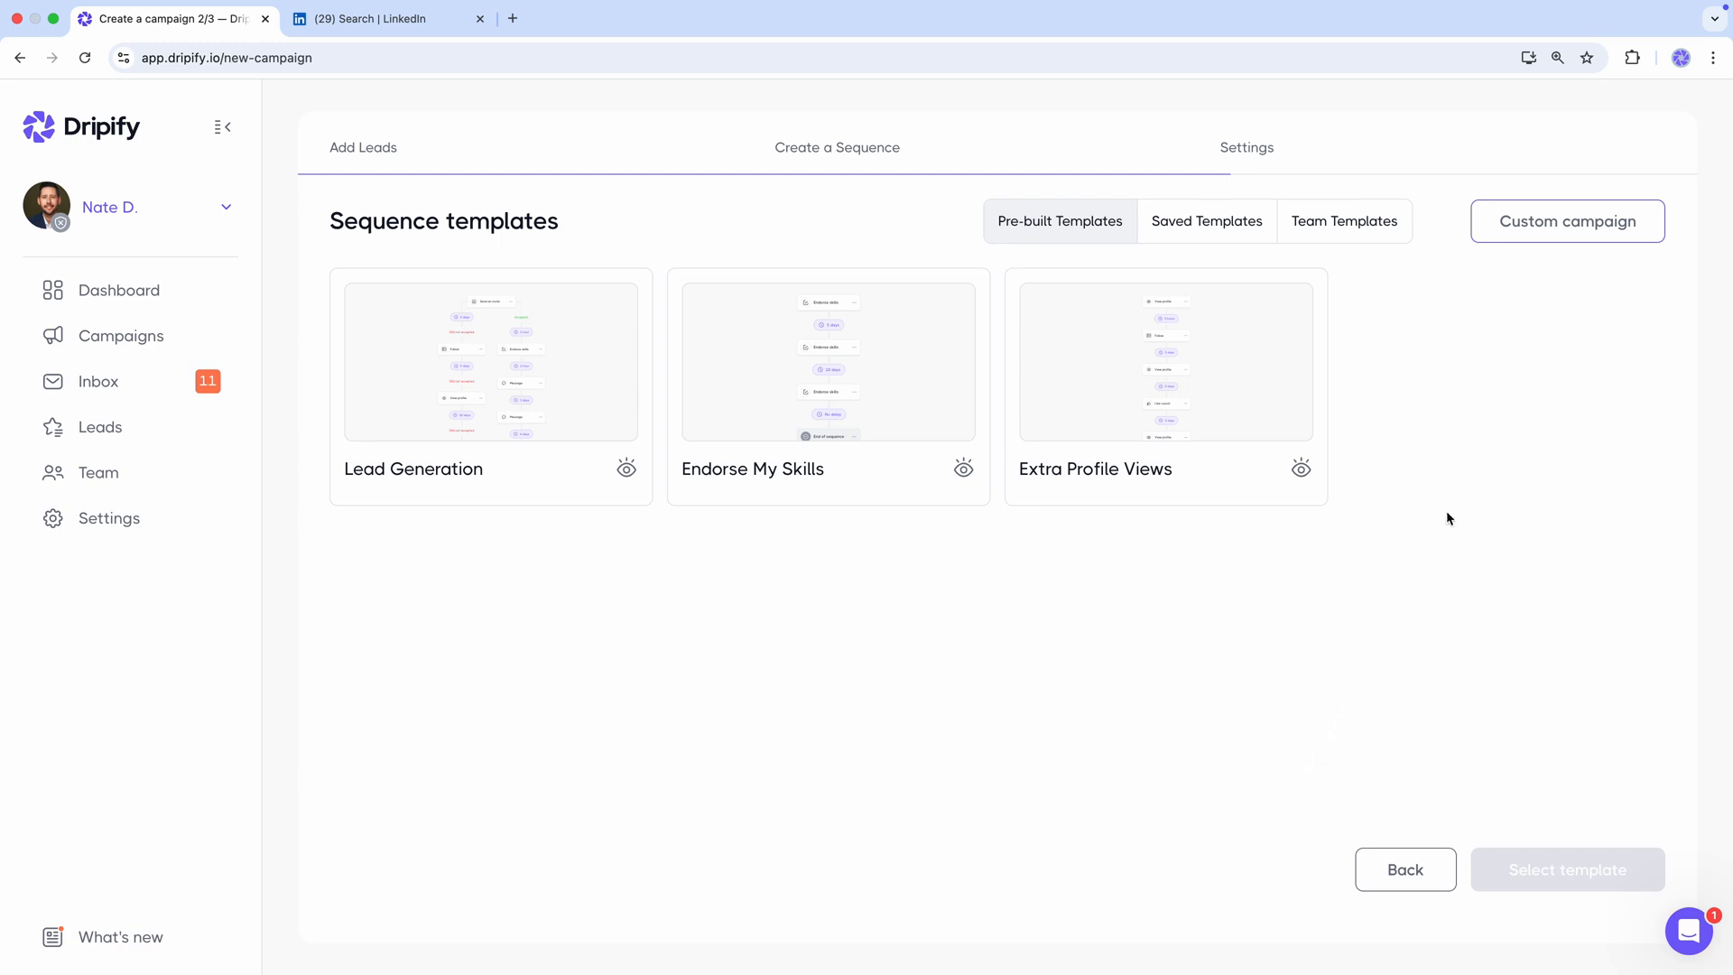
left_click(1552, 226)
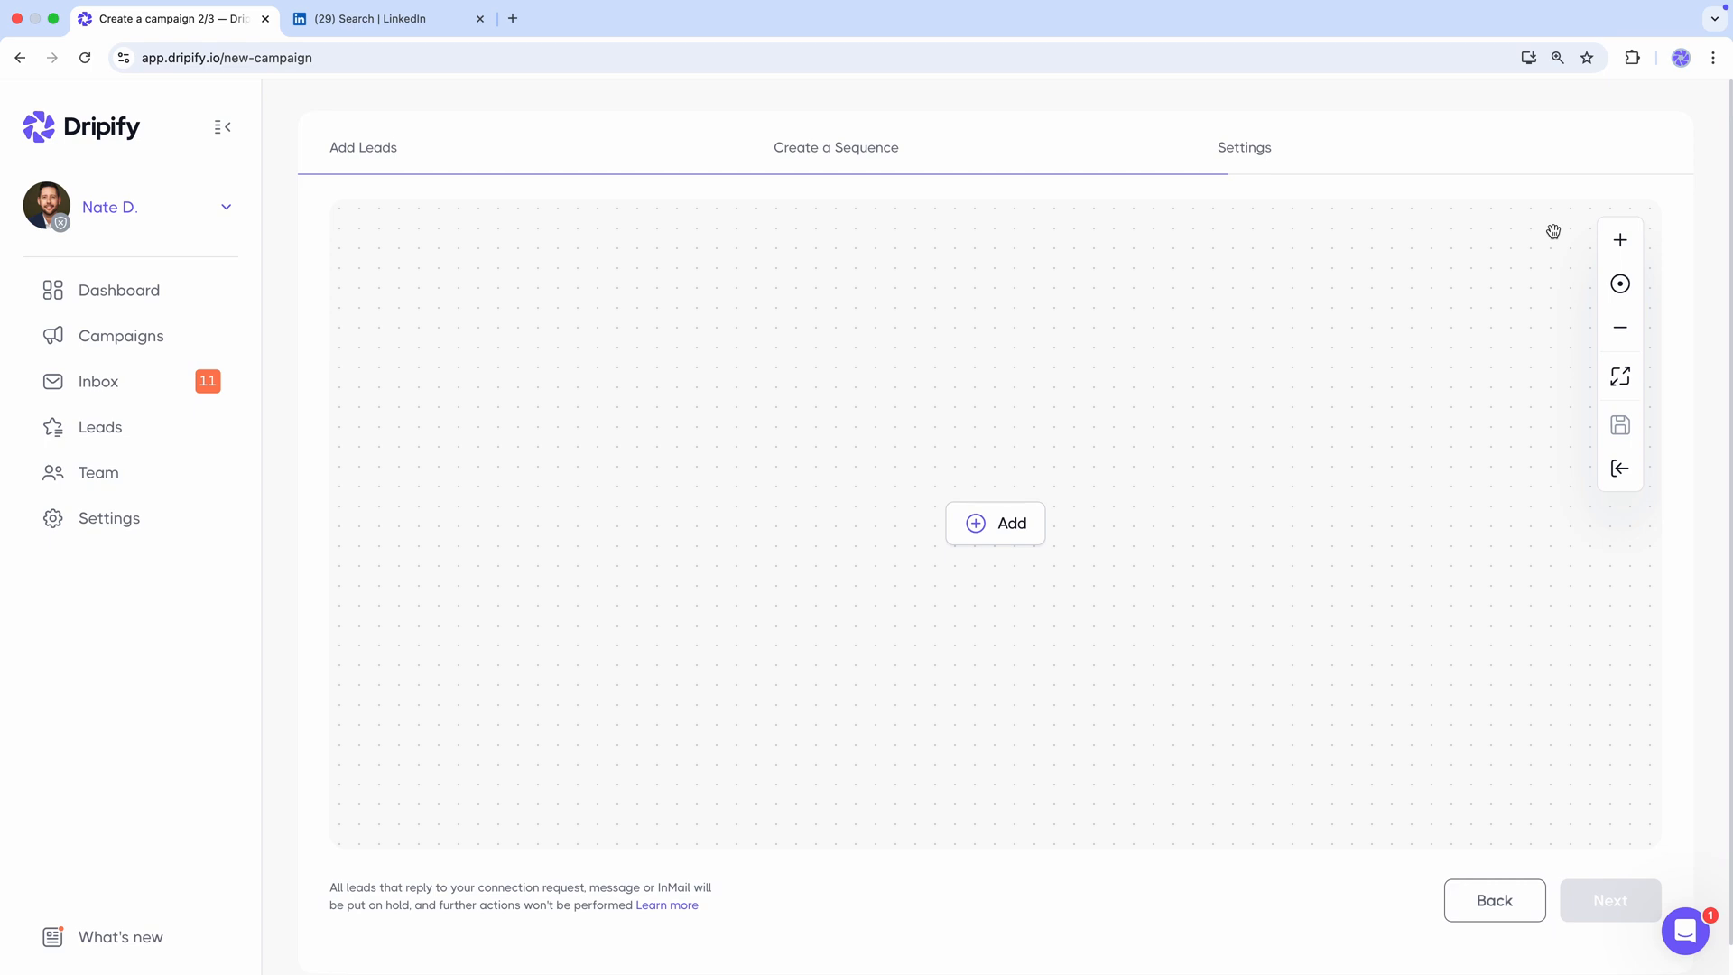
left_click(1029, 516)
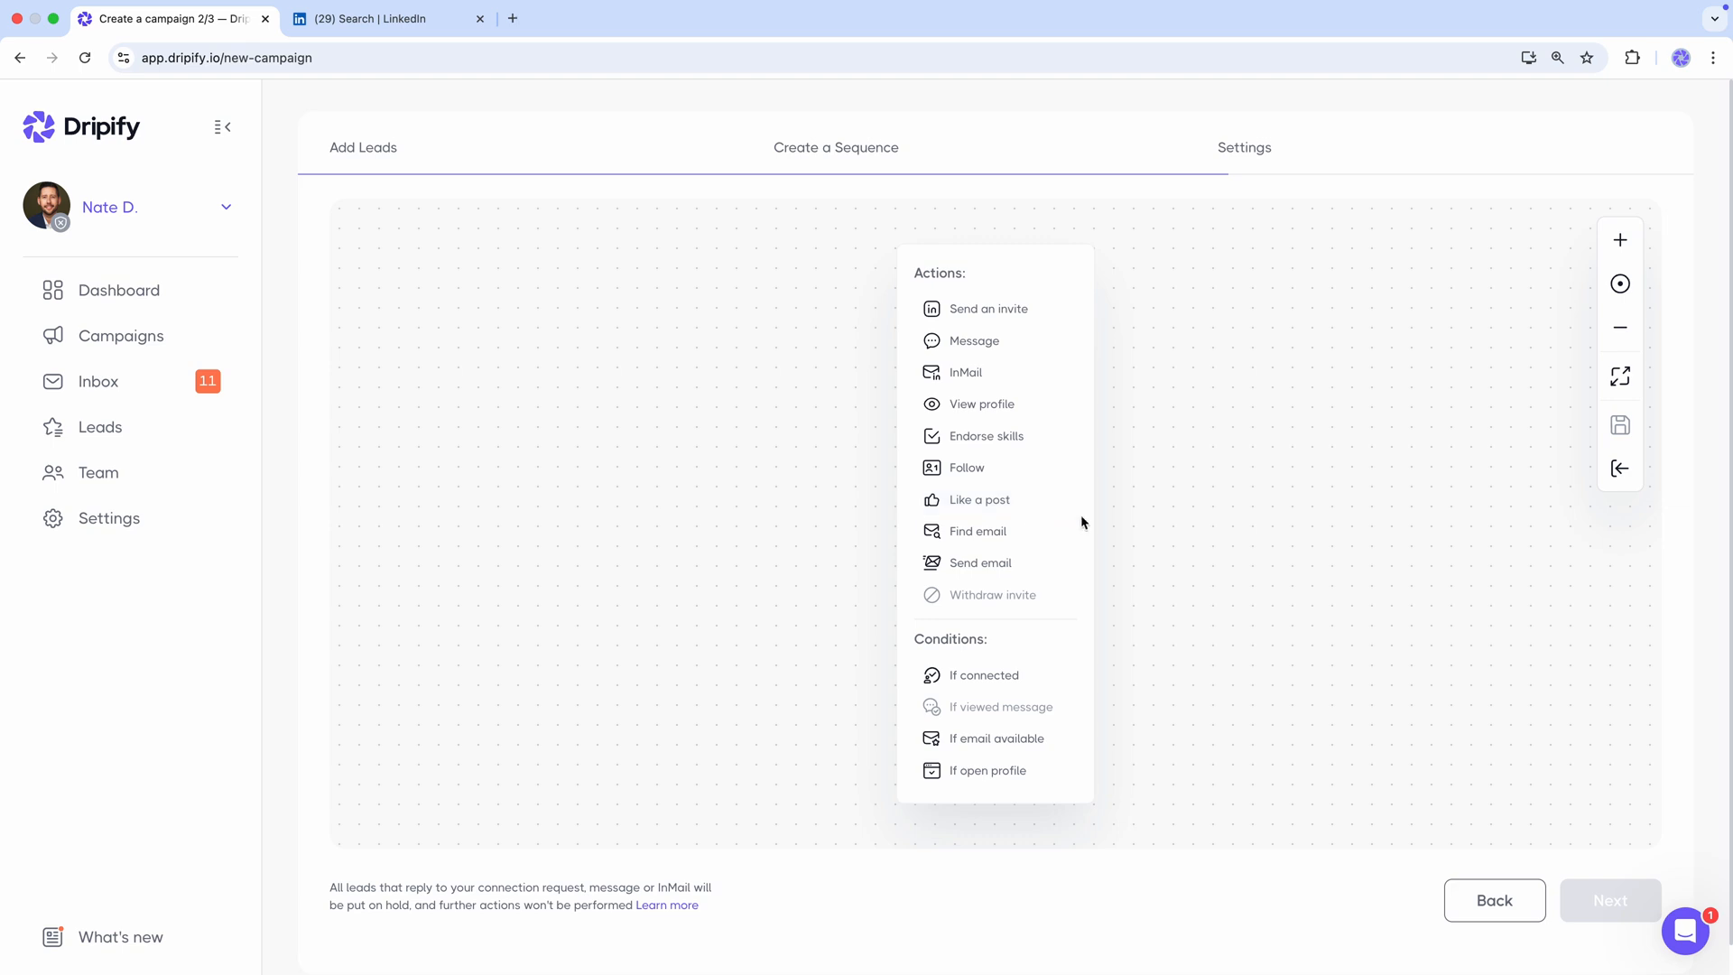
left_click(1049, 312)
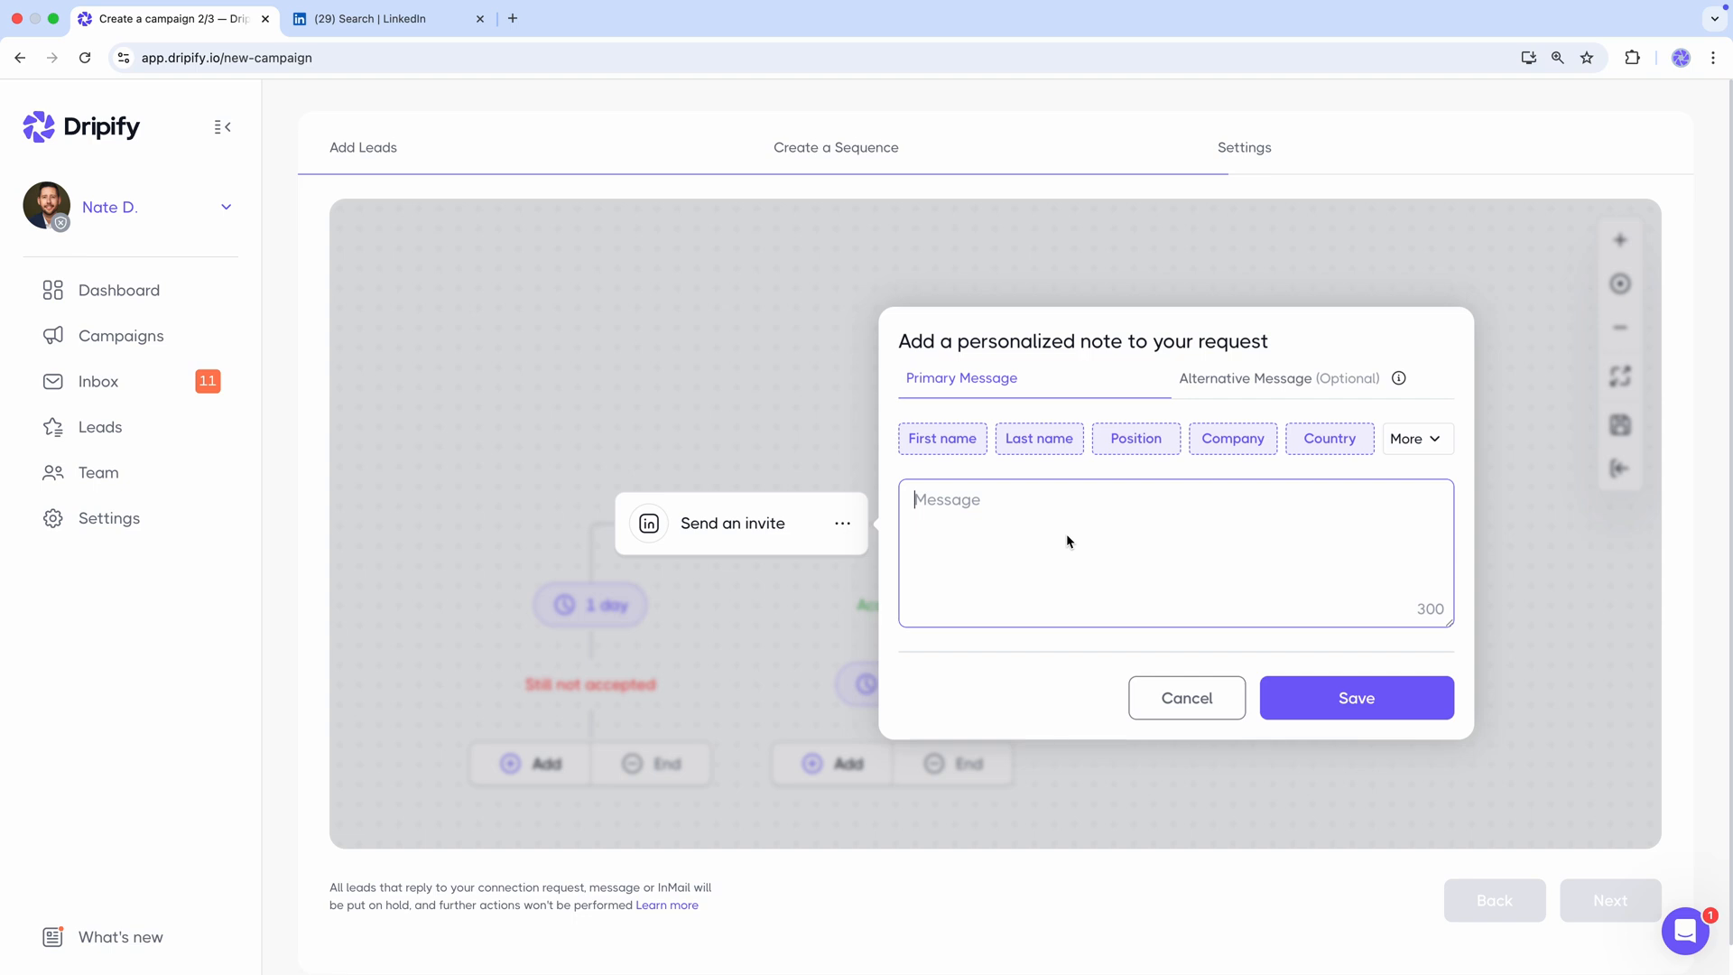
Step: Begin the invite note with "Hi %%first_name%%," and a new paragraph "I've been following the marketing strategies you're implementing at"
type("Hi")
left_click(940, 440)
type(",")
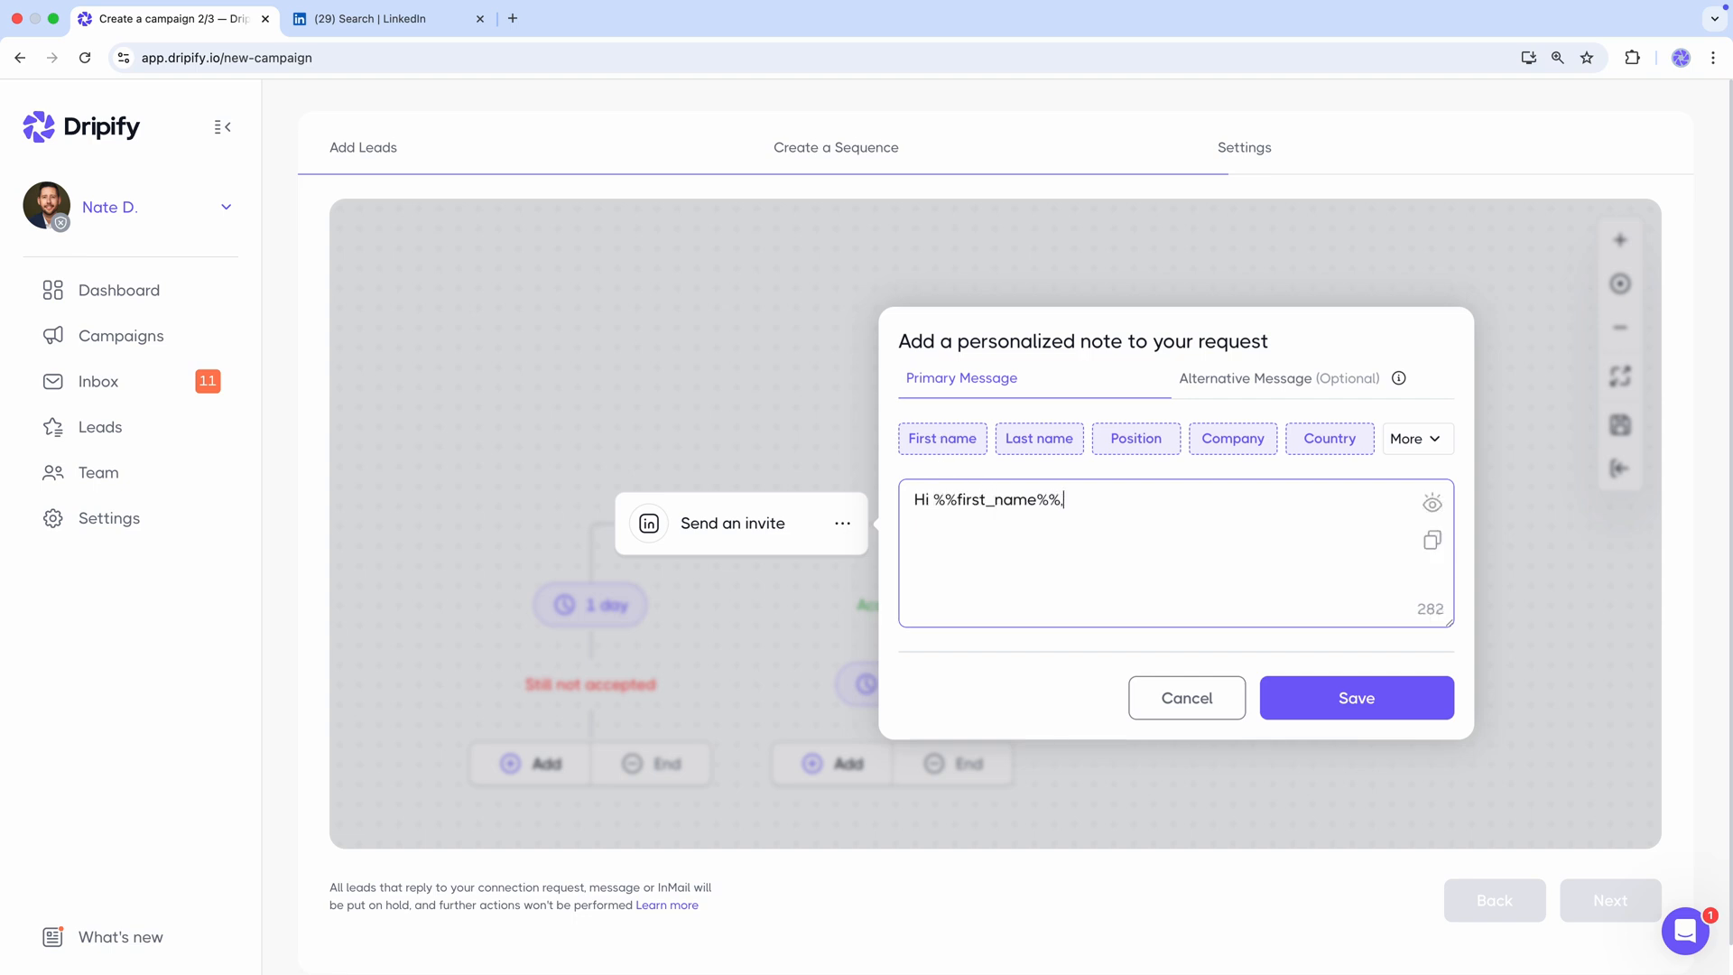
key("Return")
key("Return")
type("I've been following the marketing strategies you're implementing at")
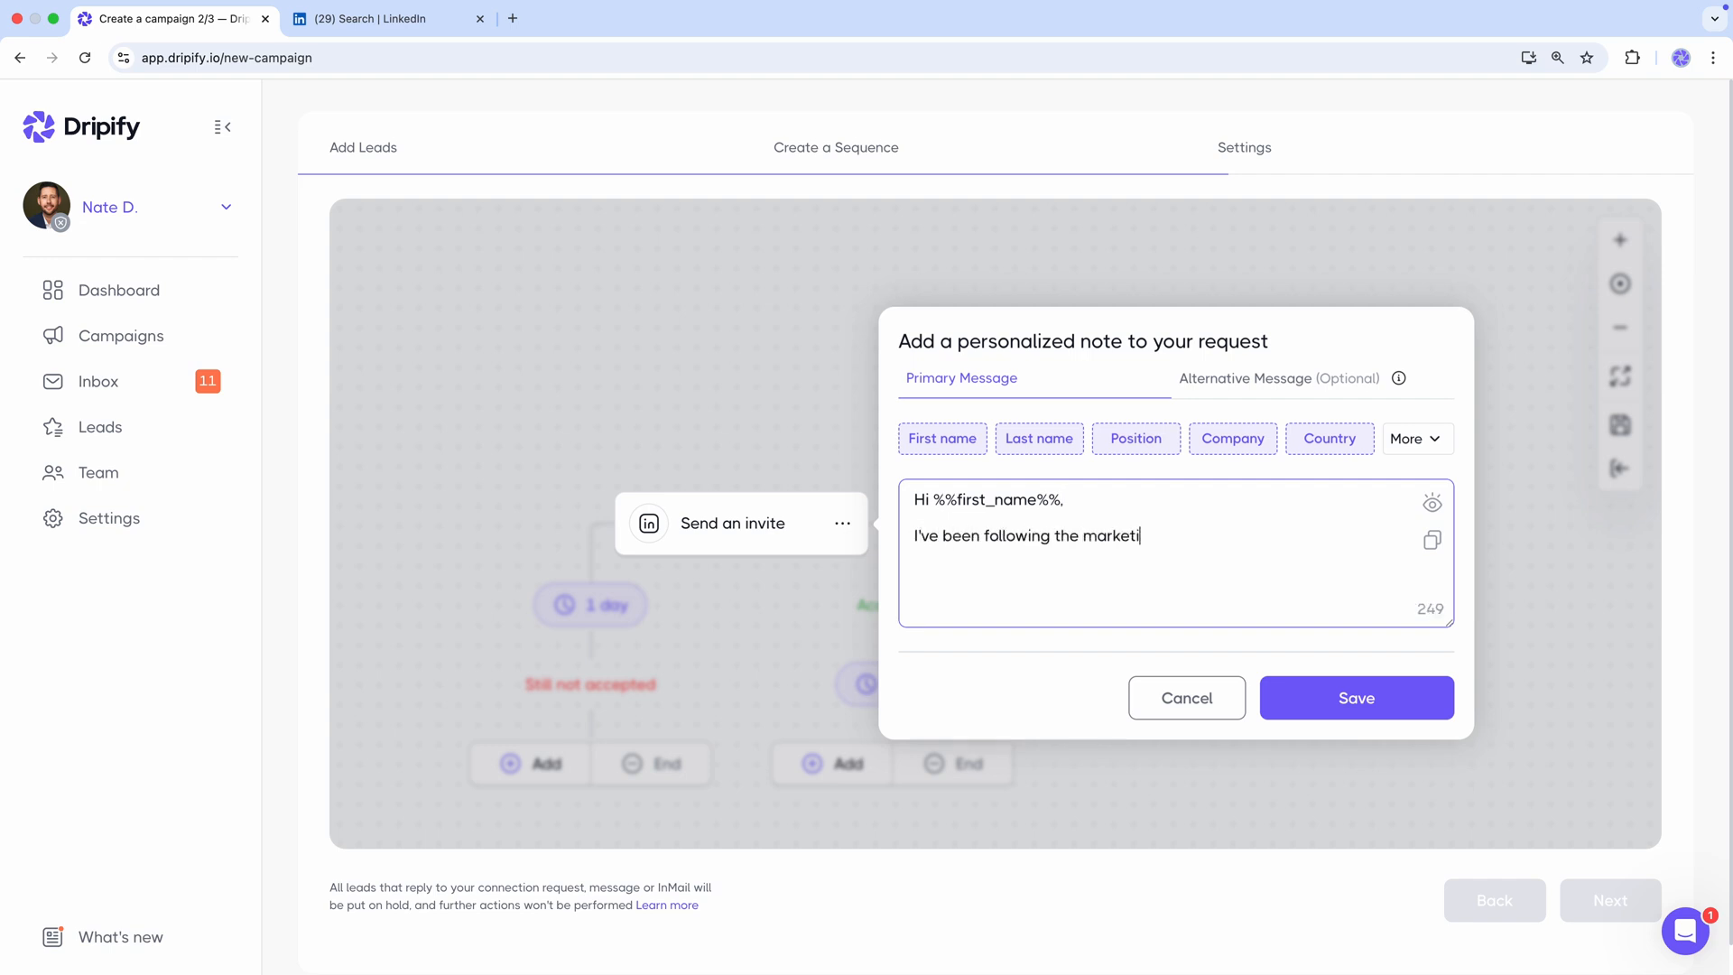
Step: Continue the note with the Company variable, "and would love to connect. I believe there are many opportunities for us to share insights and potentially collaborate."
left_click(1228, 437)
type("and would love to connect. I believe there are many opportunities for us to share insights and potentially collaborate.")
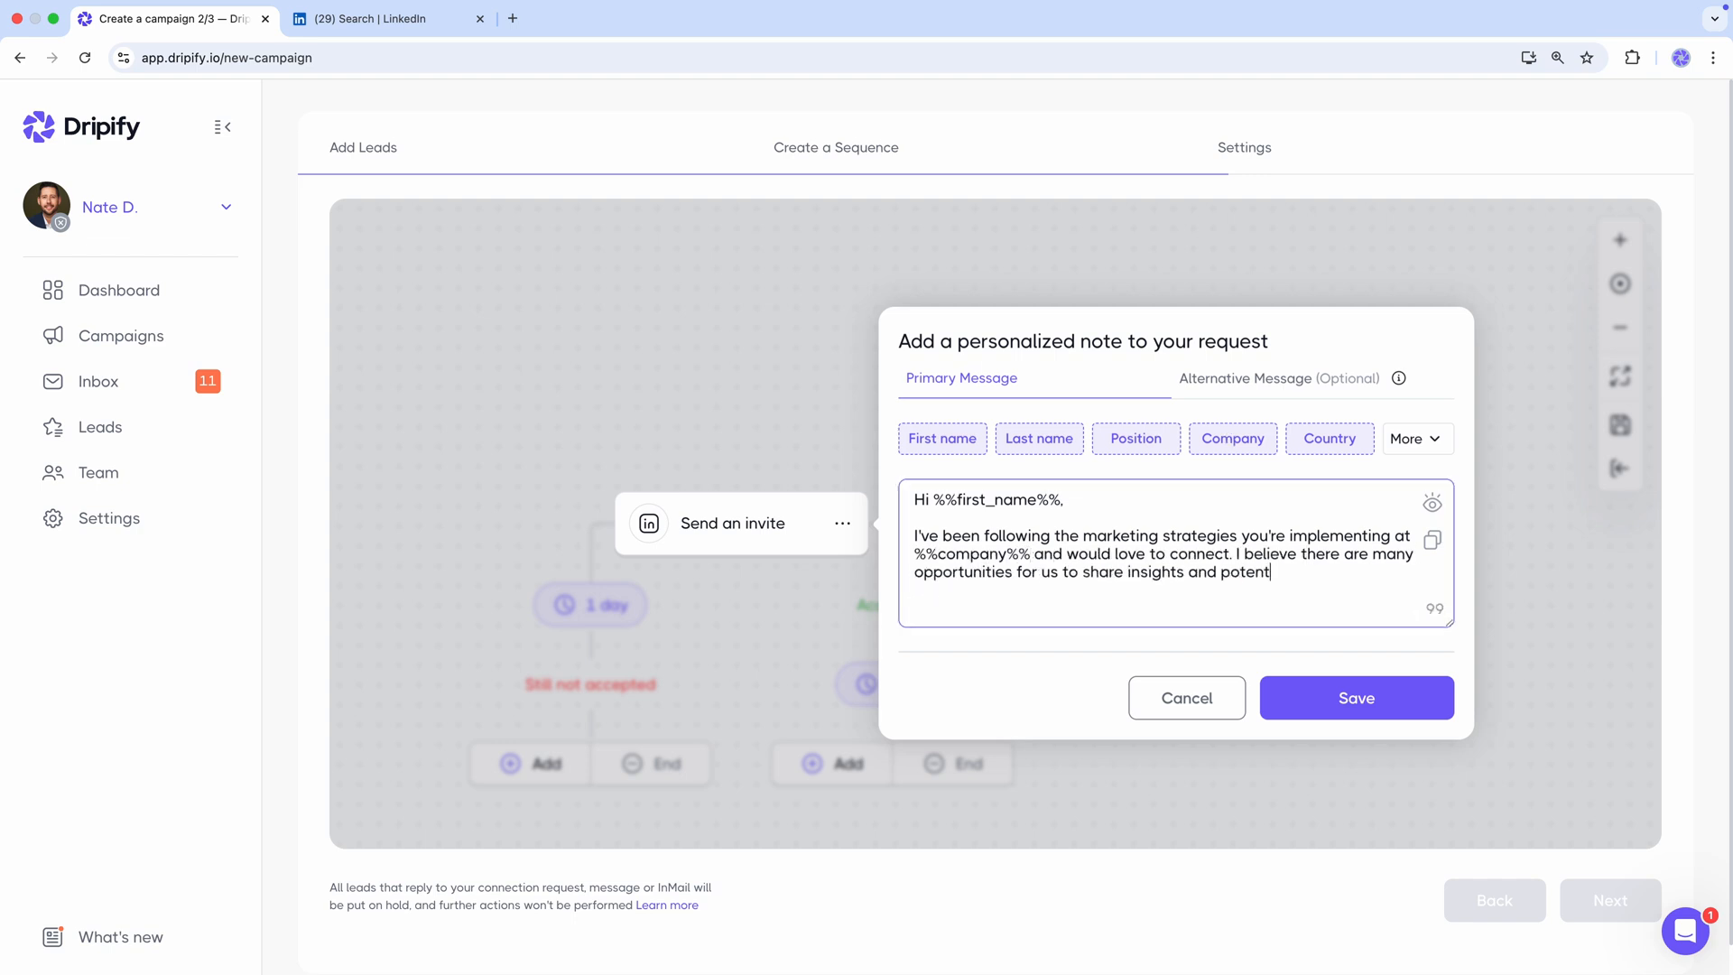
Step: Close the note with "Thank you," and the sender's first name on separate lines, and save it
key("Return")
key("Return")
type("Thank you,")
key("Return")
type("Nate")
left_click(1354, 705)
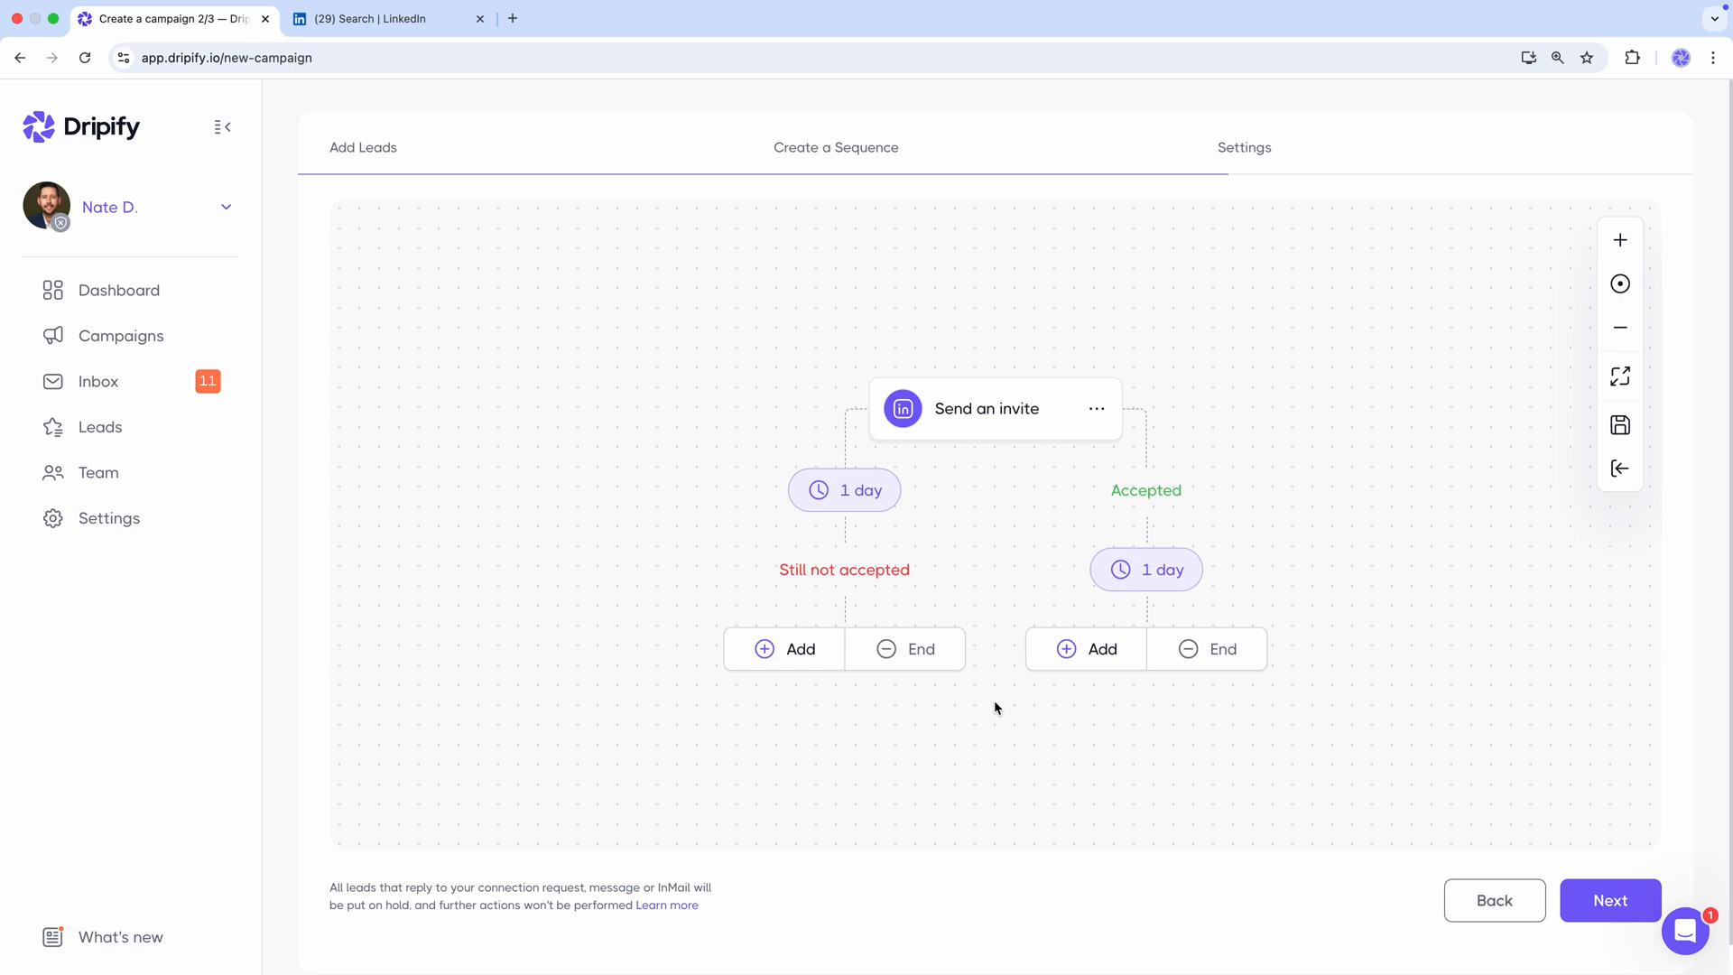
Step: Add a View profile action to the "Still not accepted" branch and set the delay after it to 3 days
left_click(810, 666)
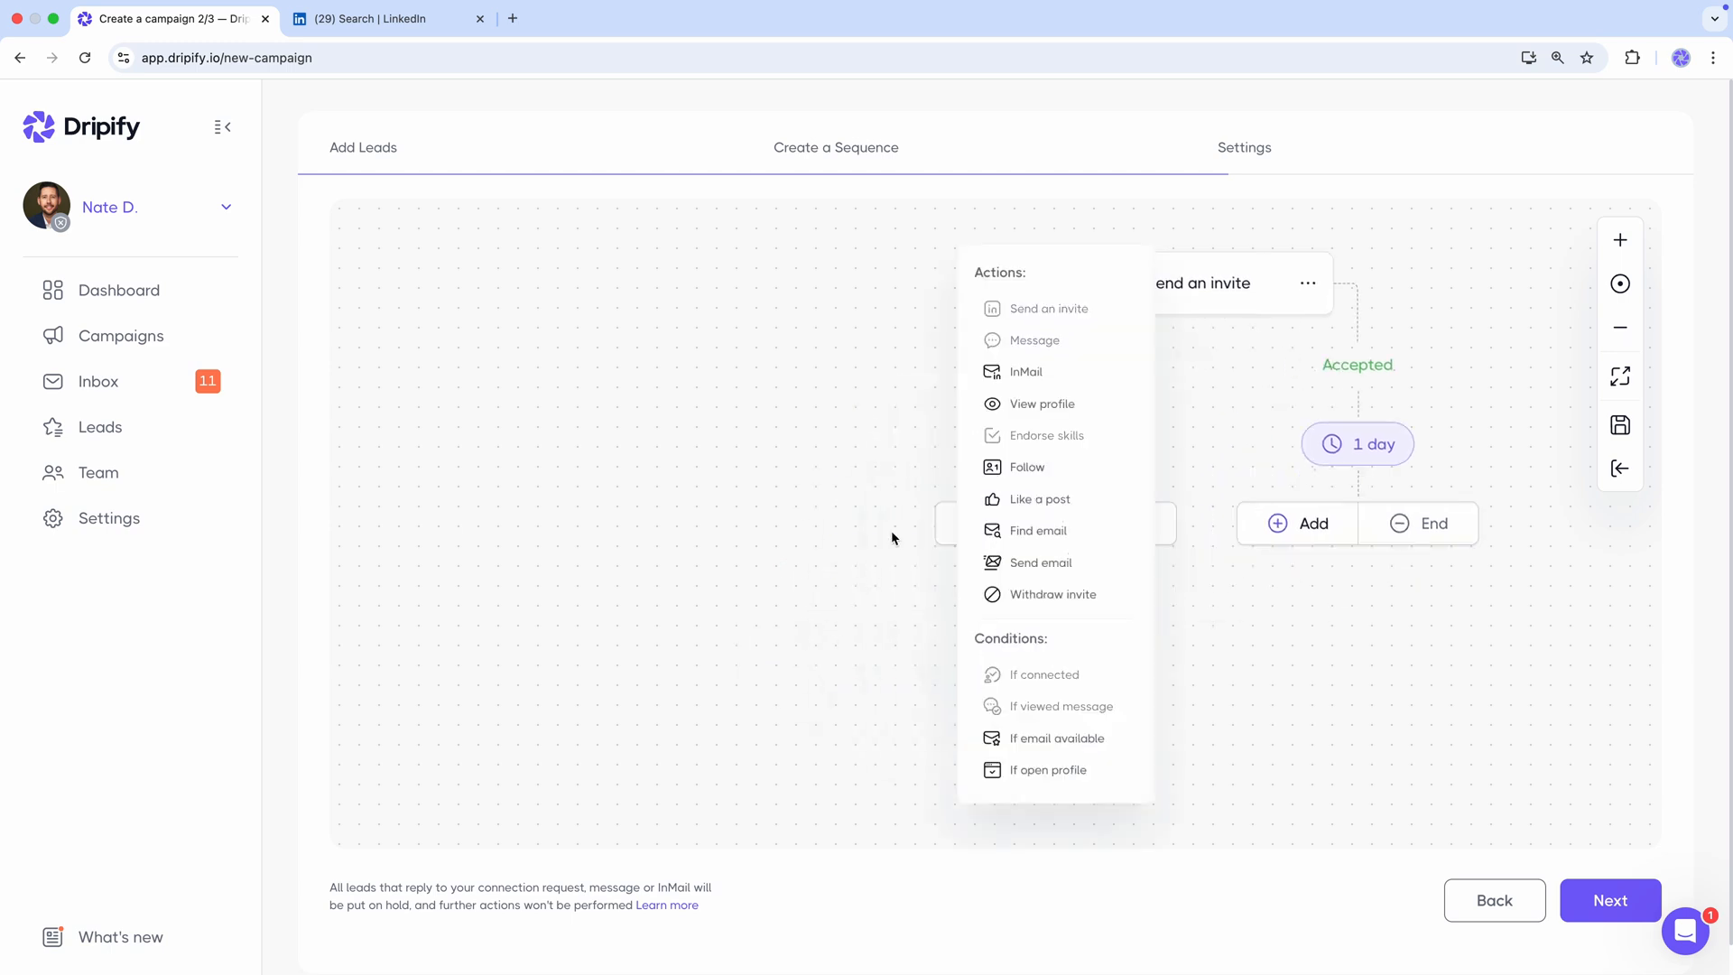
left_click(1020, 408)
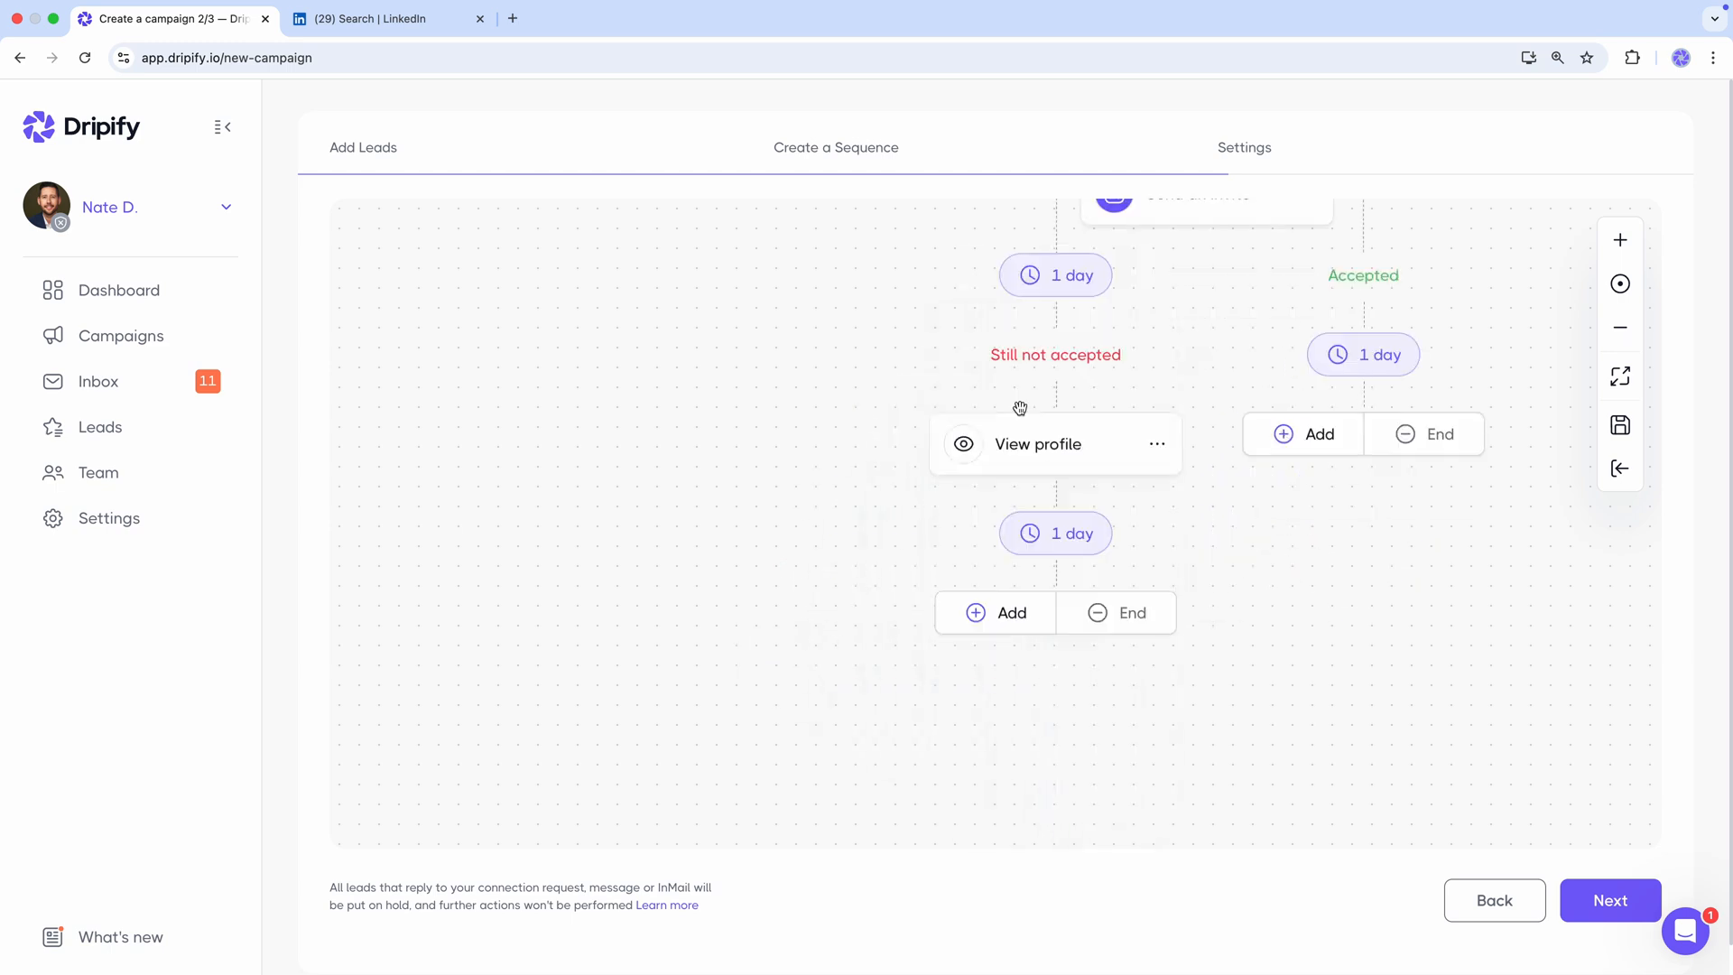
left_click(1037, 533)
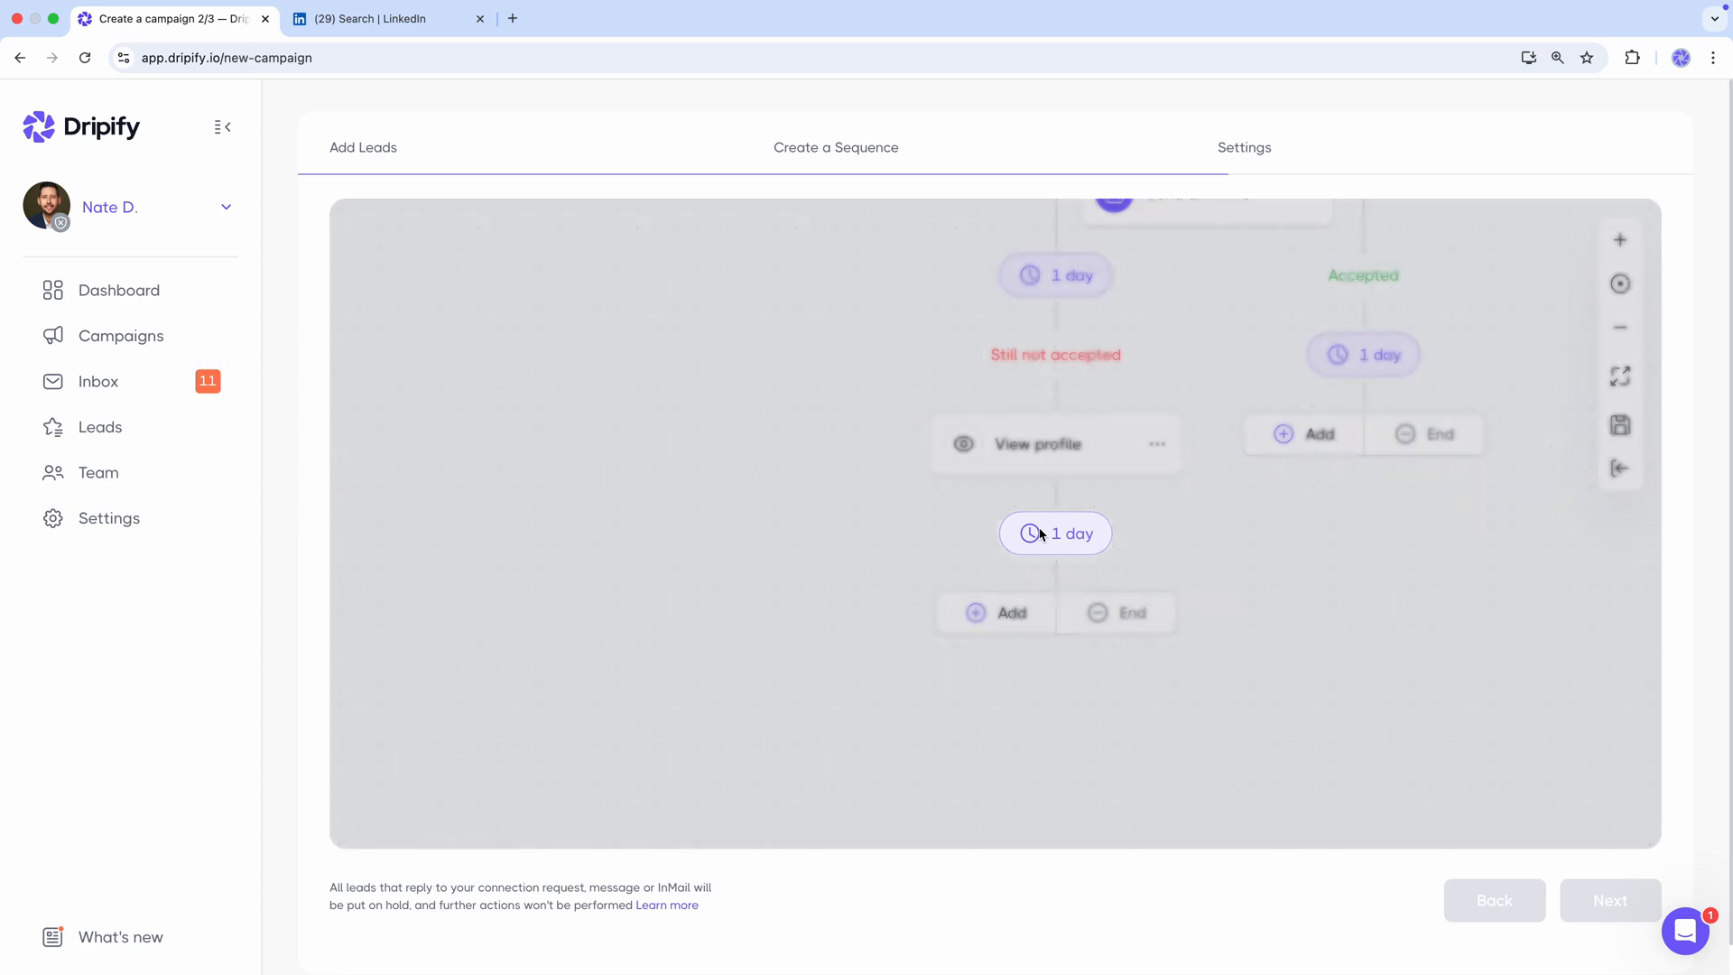
key("BackSpace")
type("3")
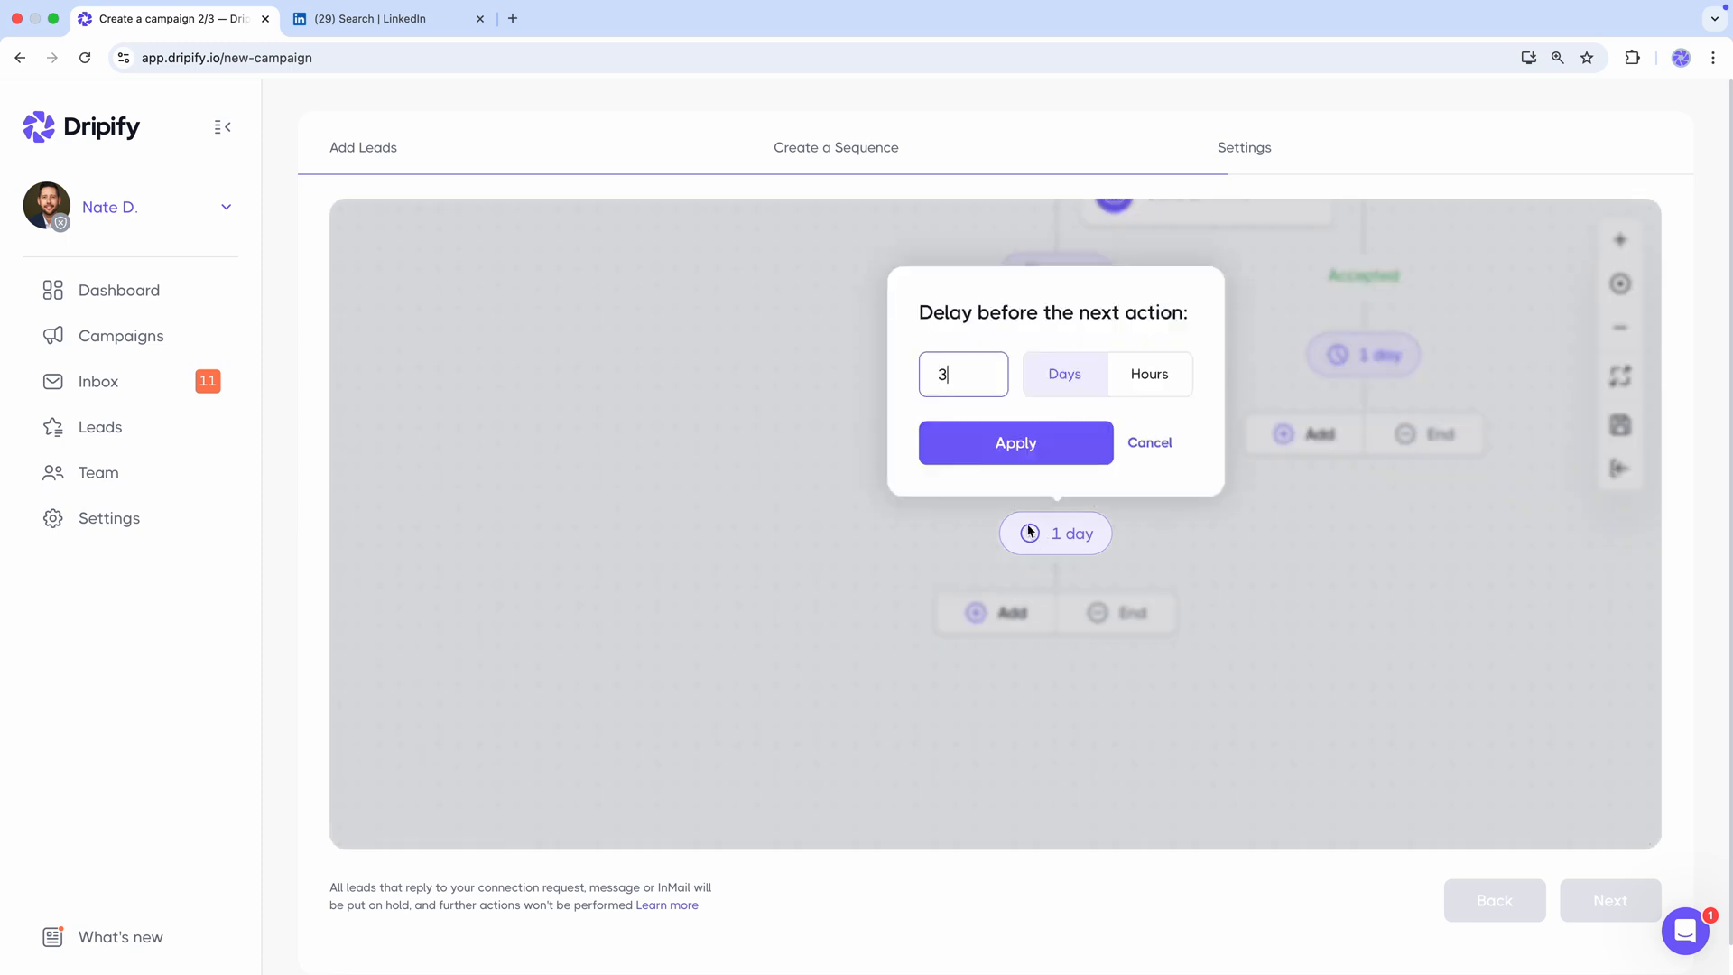
left_click(987, 442)
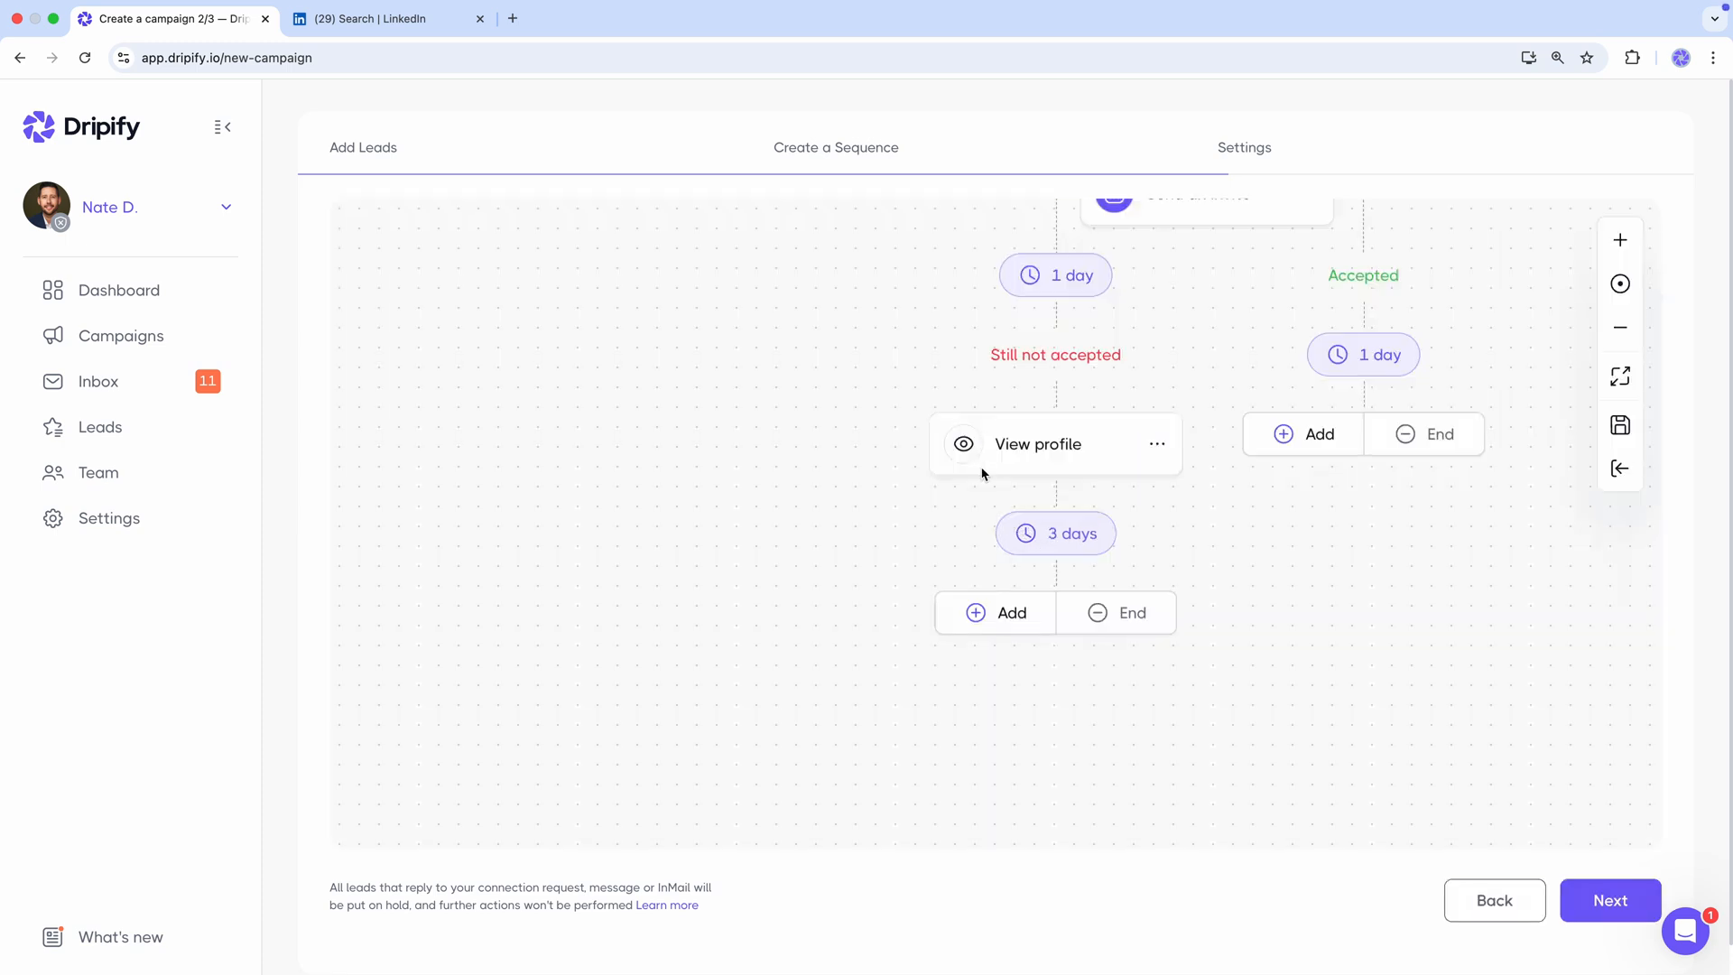
Step: Add a Like a post action below View profile and set the delay after it to 5 days
left_click(986, 610)
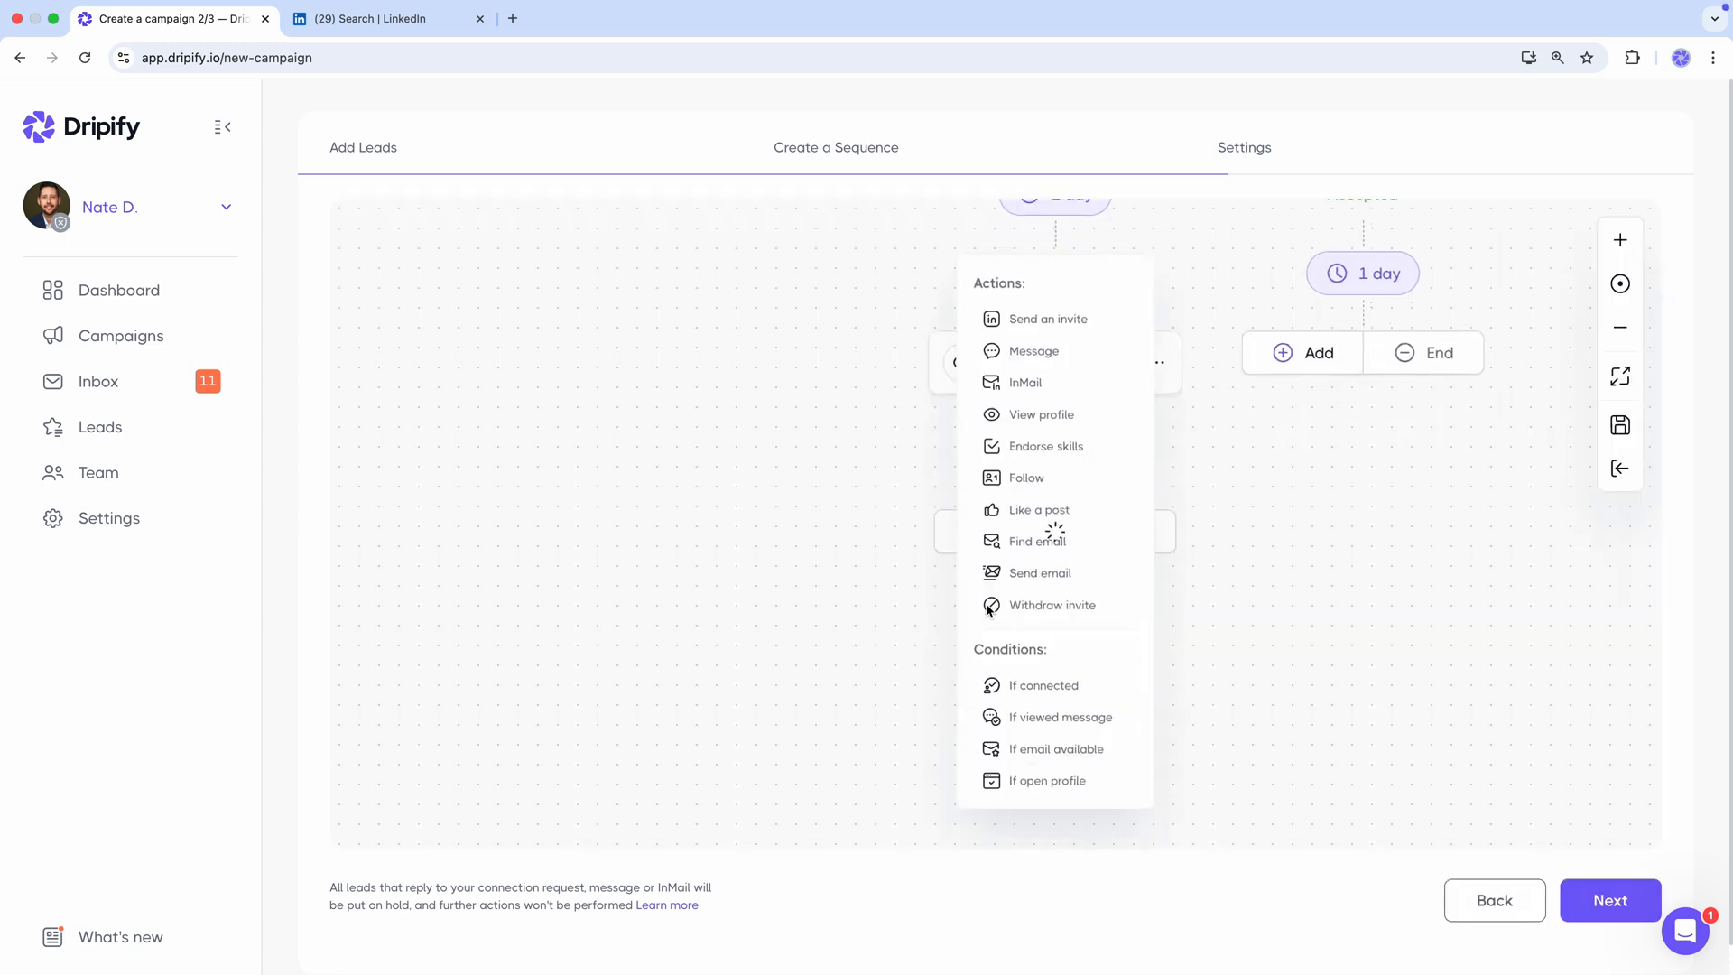
left_click(1010, 500)
left_click(1052, 578)
key("BackSpace")
type("5")
left_click(1015, 487)
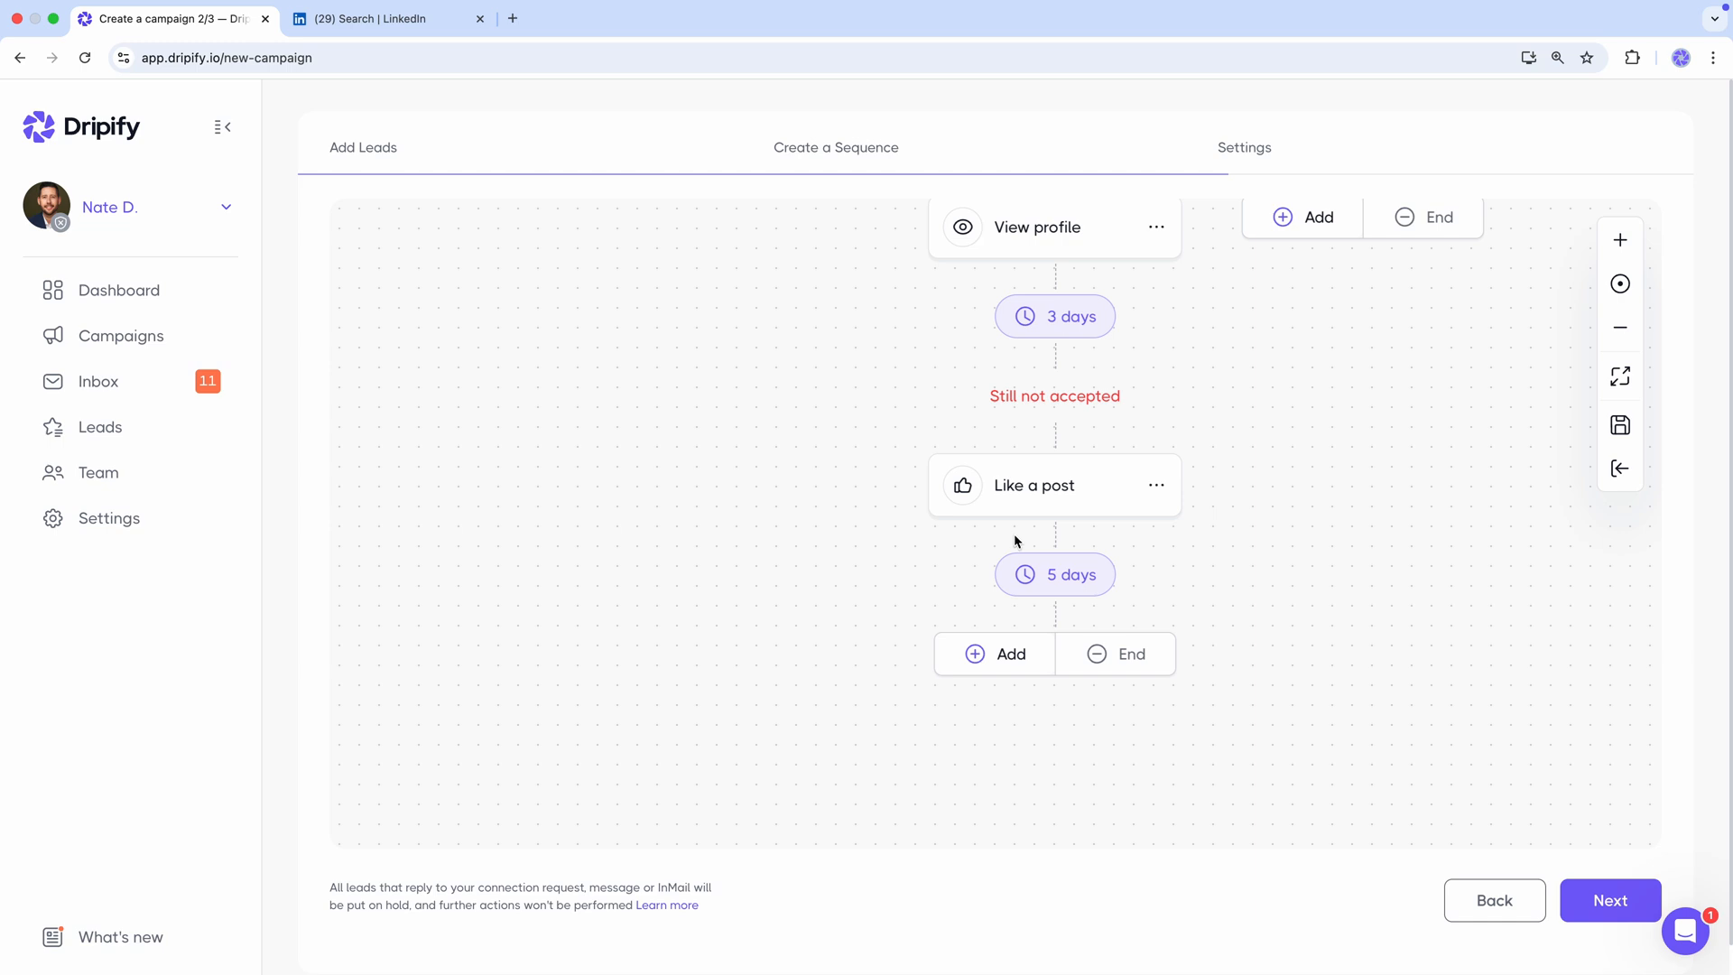
Step: Add a Withdraw invite action after the 5-day delay in the not-accepted branch
left_click(1003, 652)
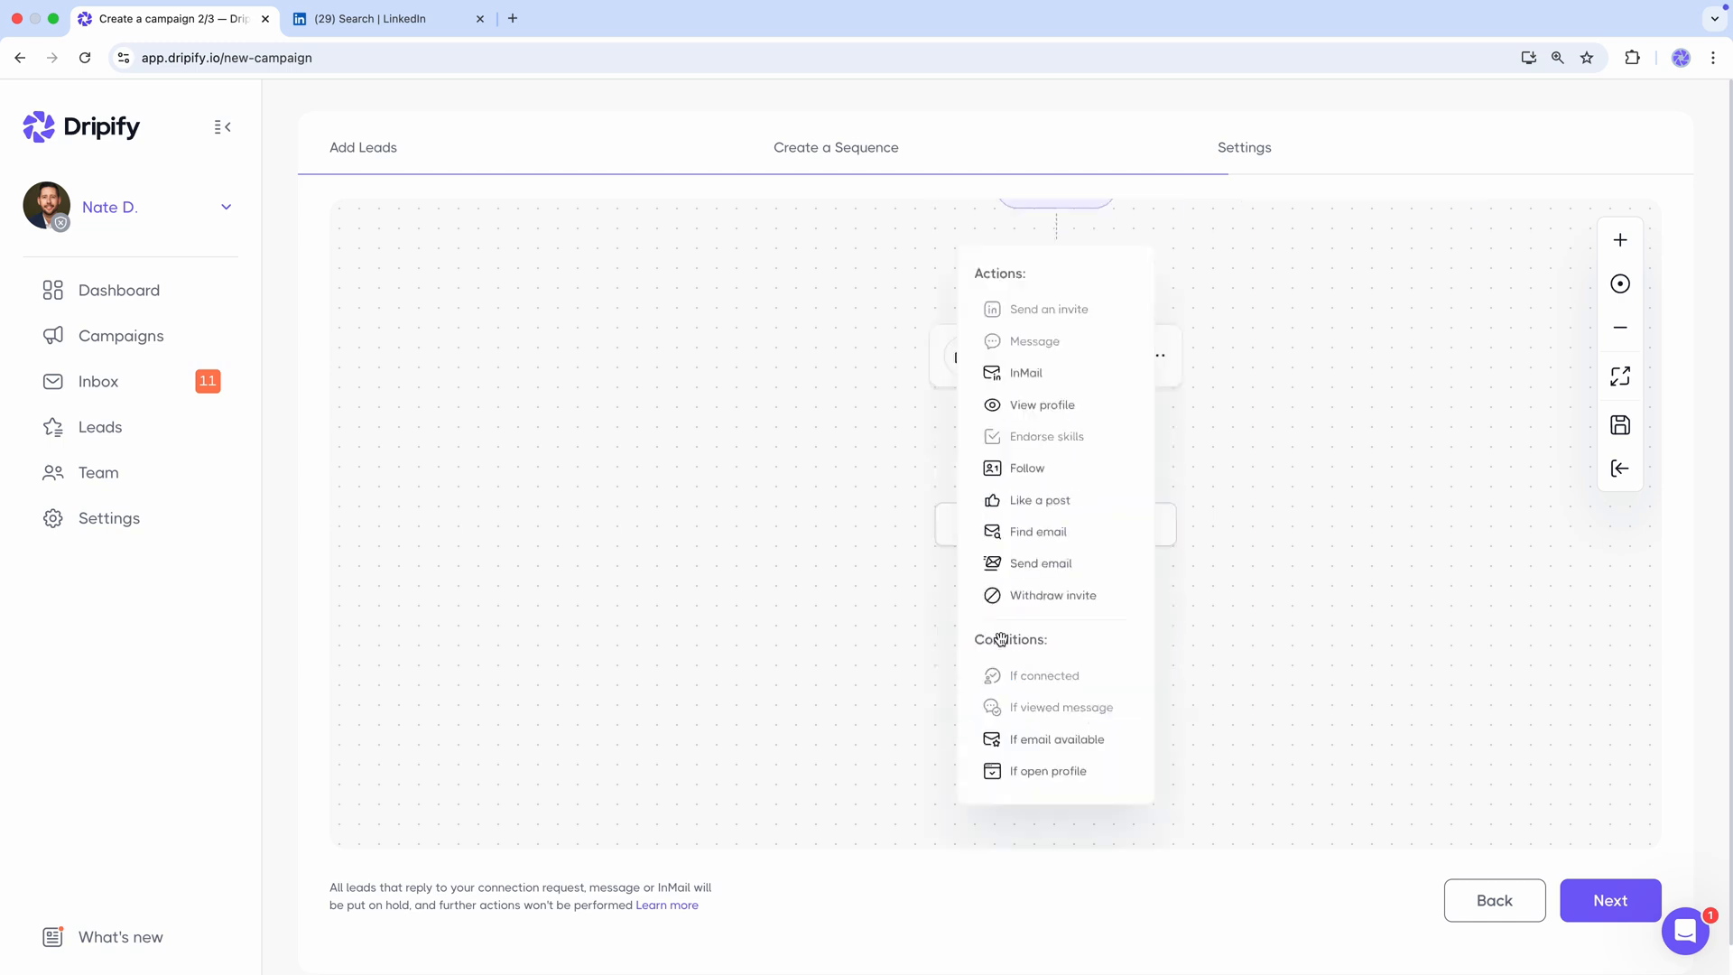
left_click(1017, 598)
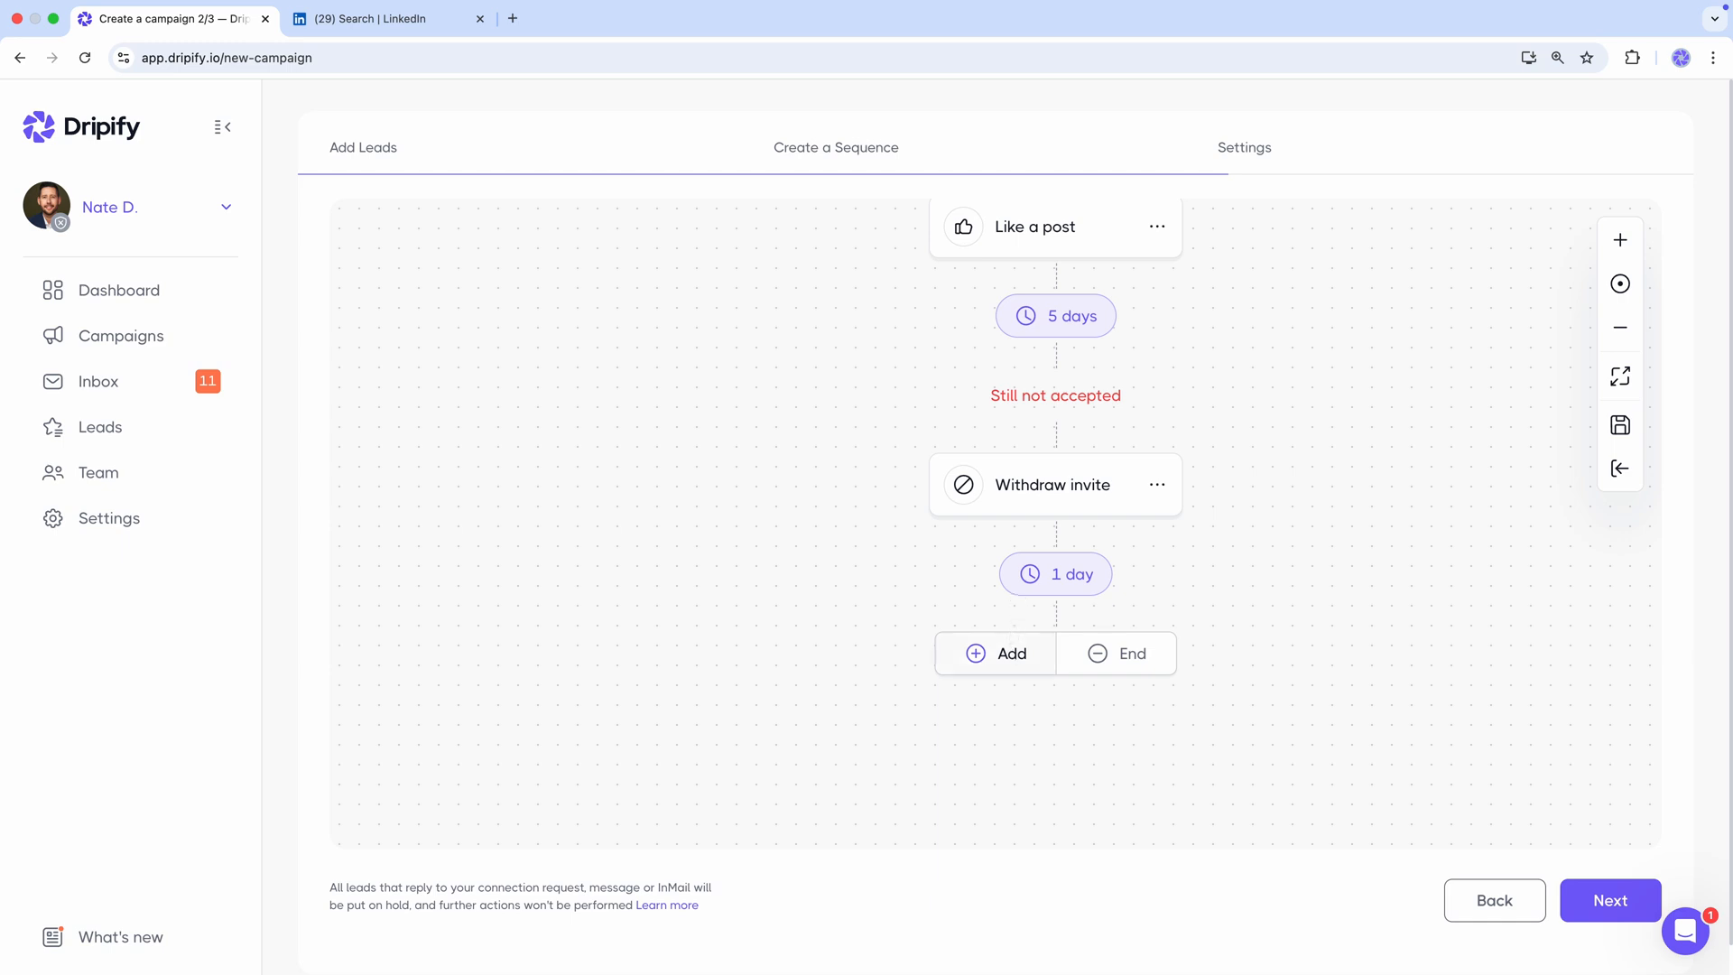
Step: Add a Find email action below Withdraw invite, and a Send email action on its "Yes" branch
left_click(1012, 653)
left_click(1016, 534)
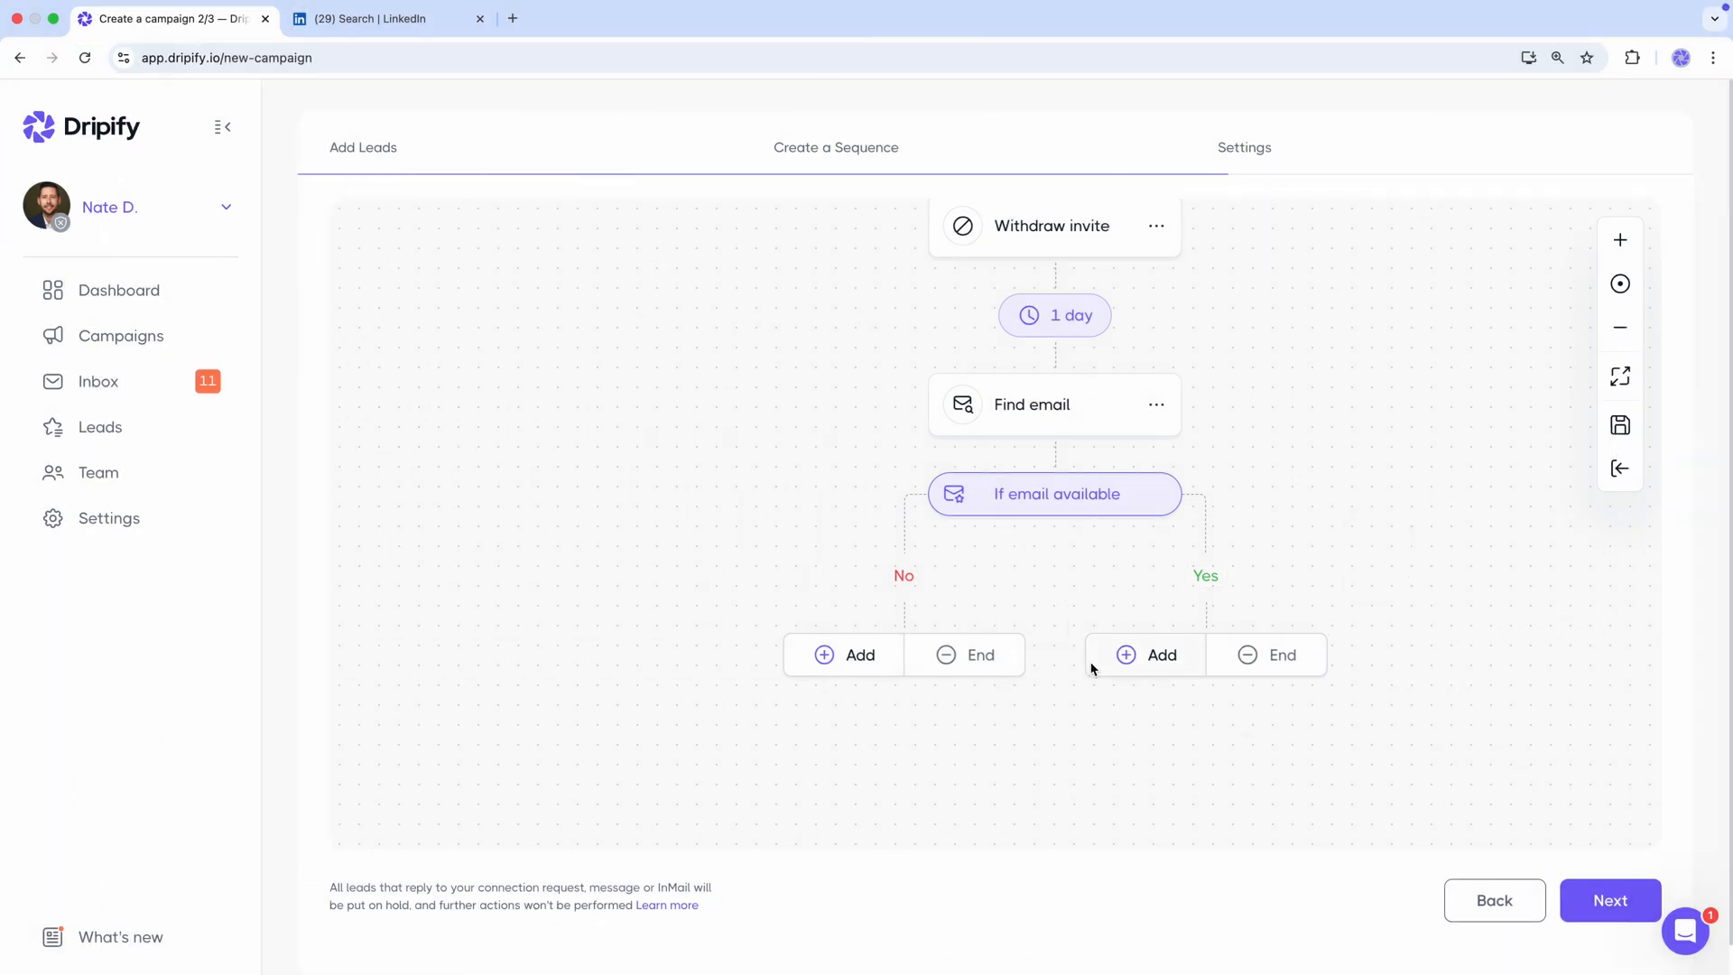
left_click(1091, 668)
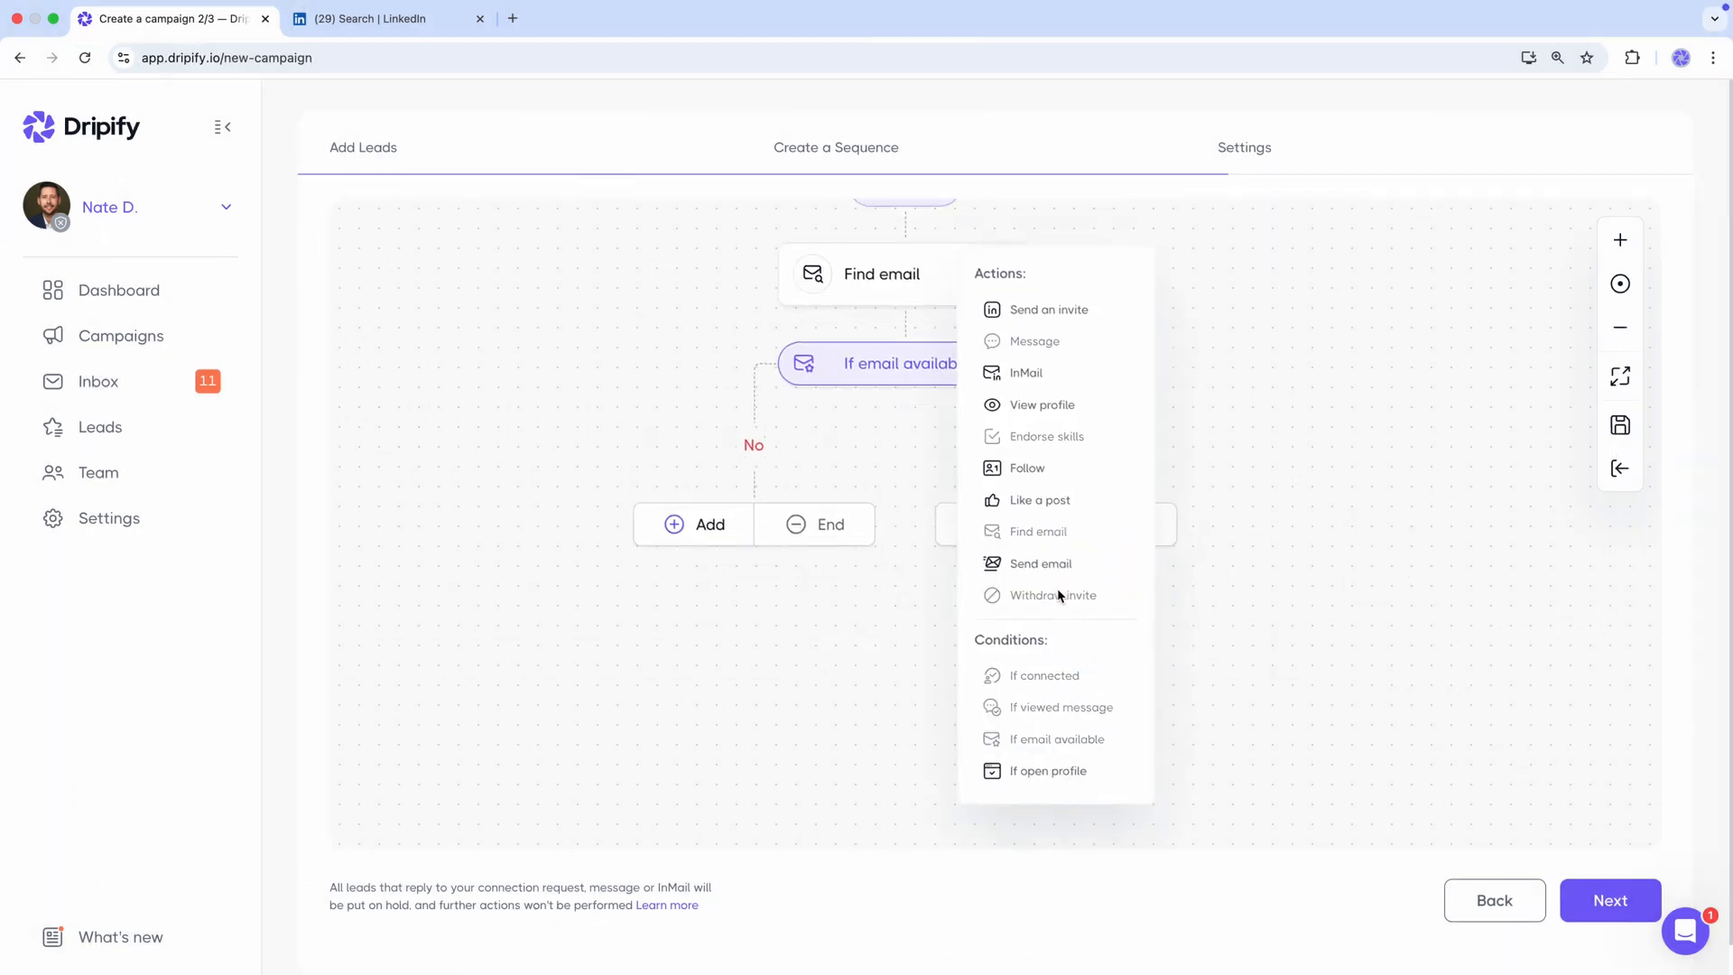
left_click(1043, 564)
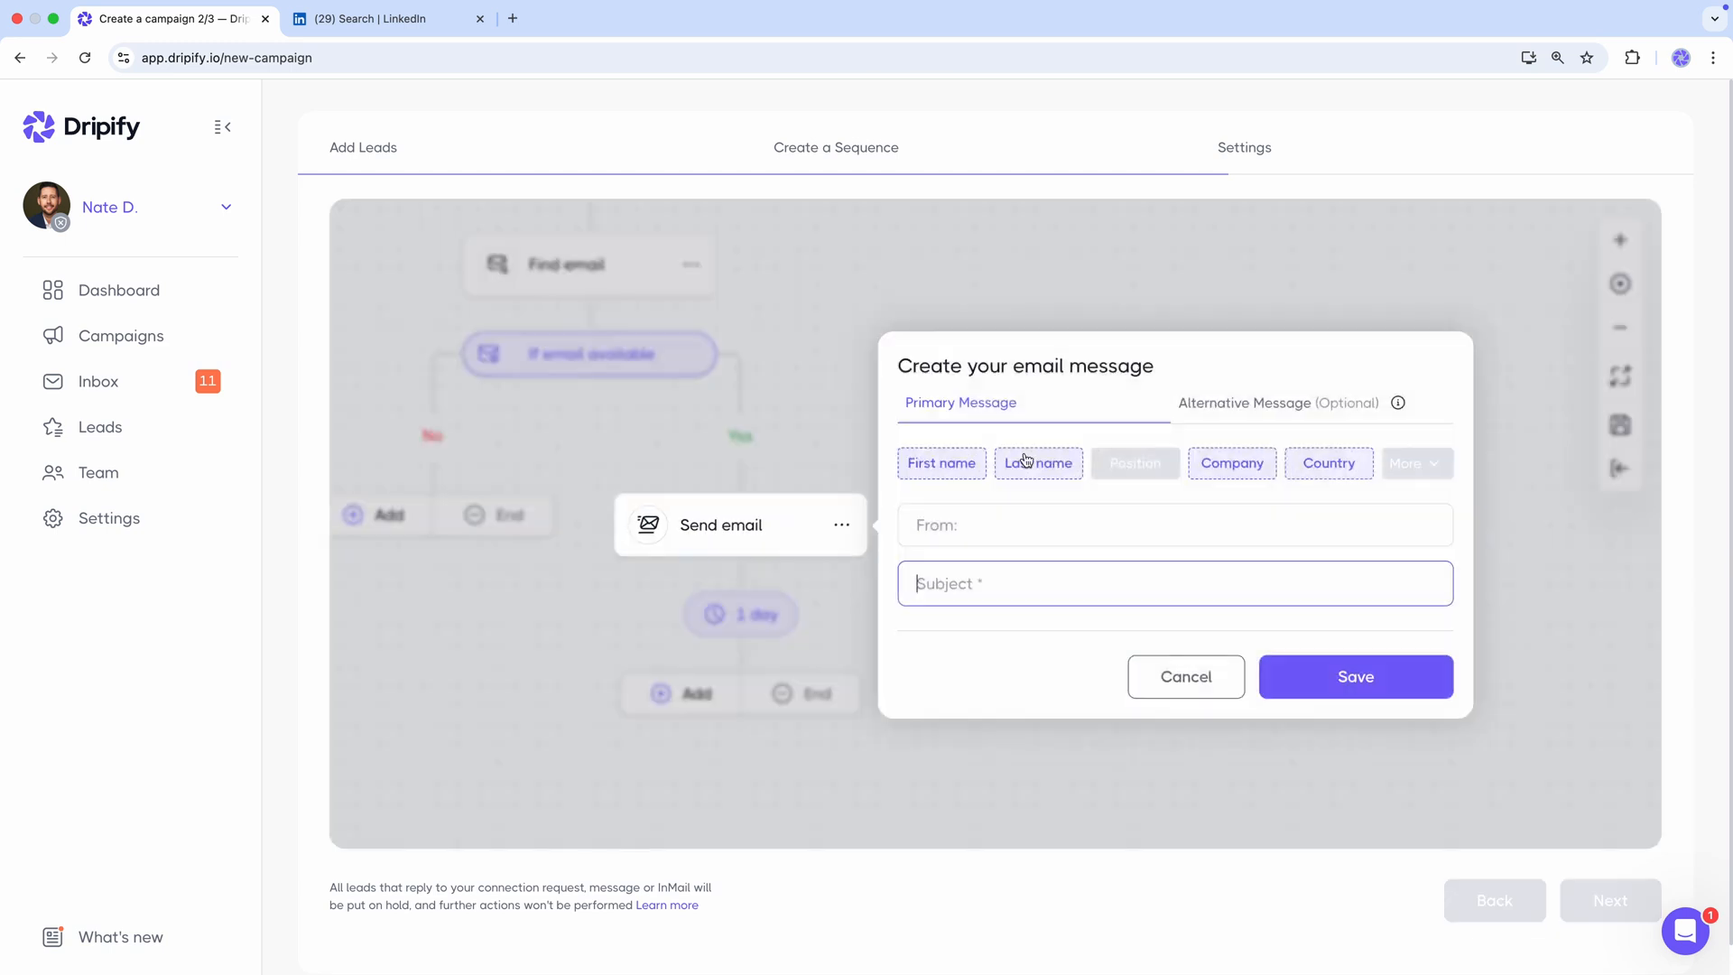
Step: Set the email's subject to "Tools for lead generation for" followed by the company placeholder
type("Too")
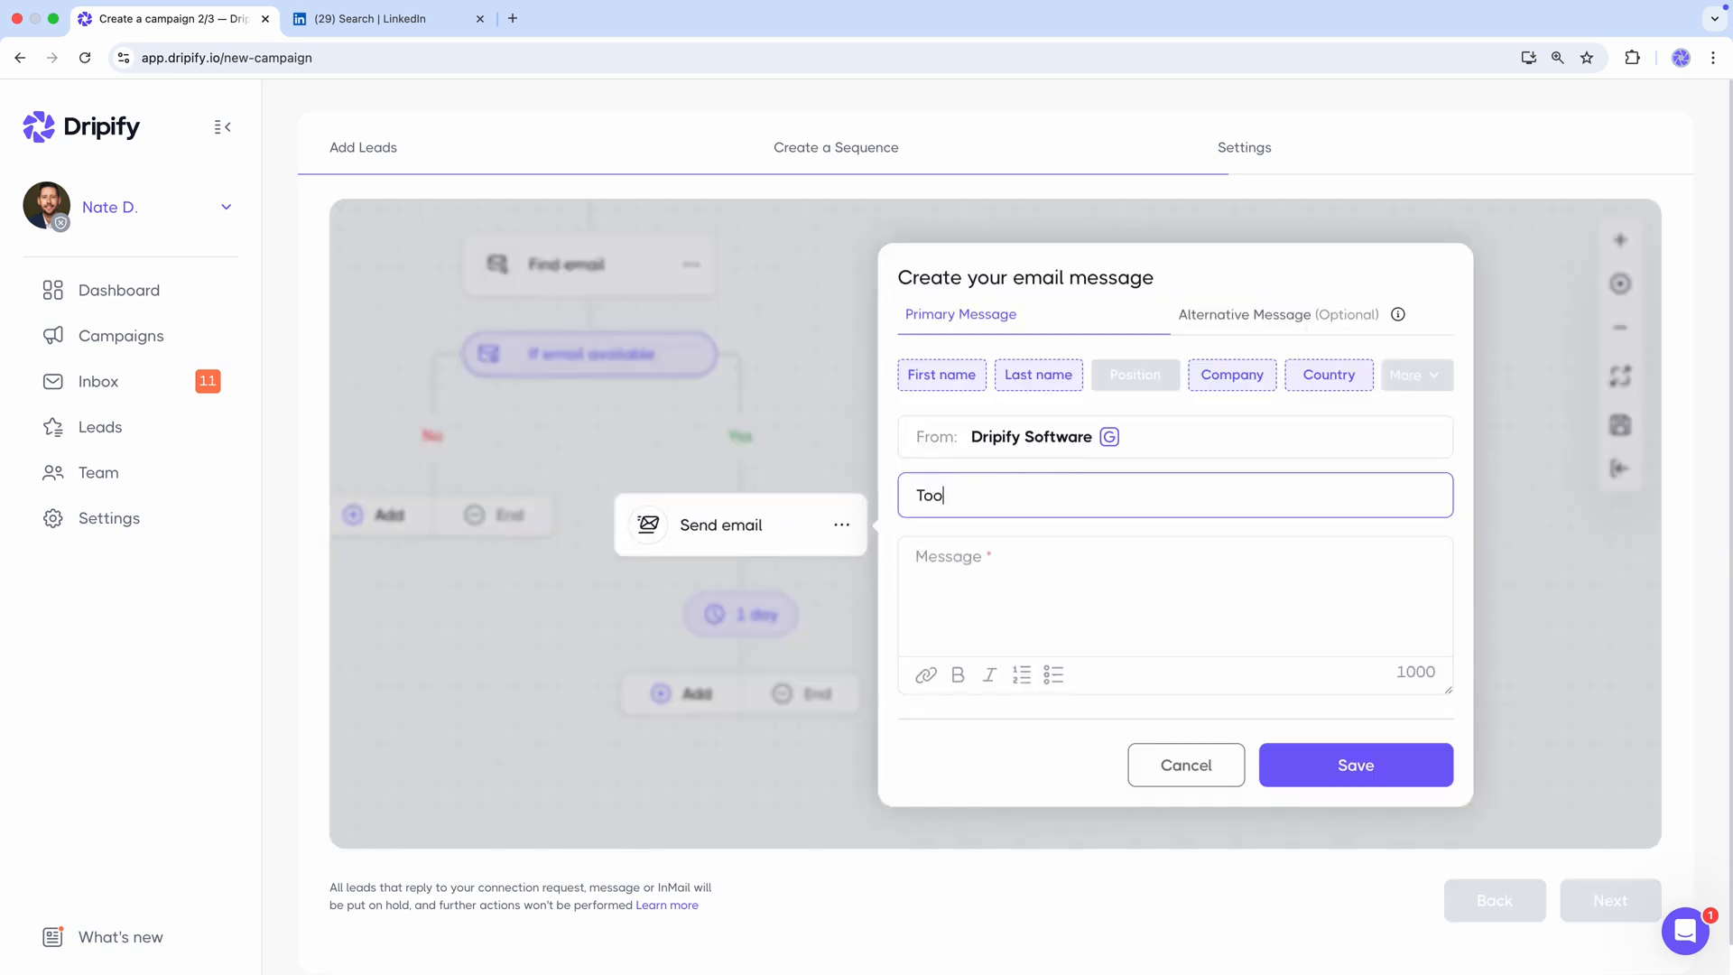
type("ls for lead generation for")
left_click(1261, 382)
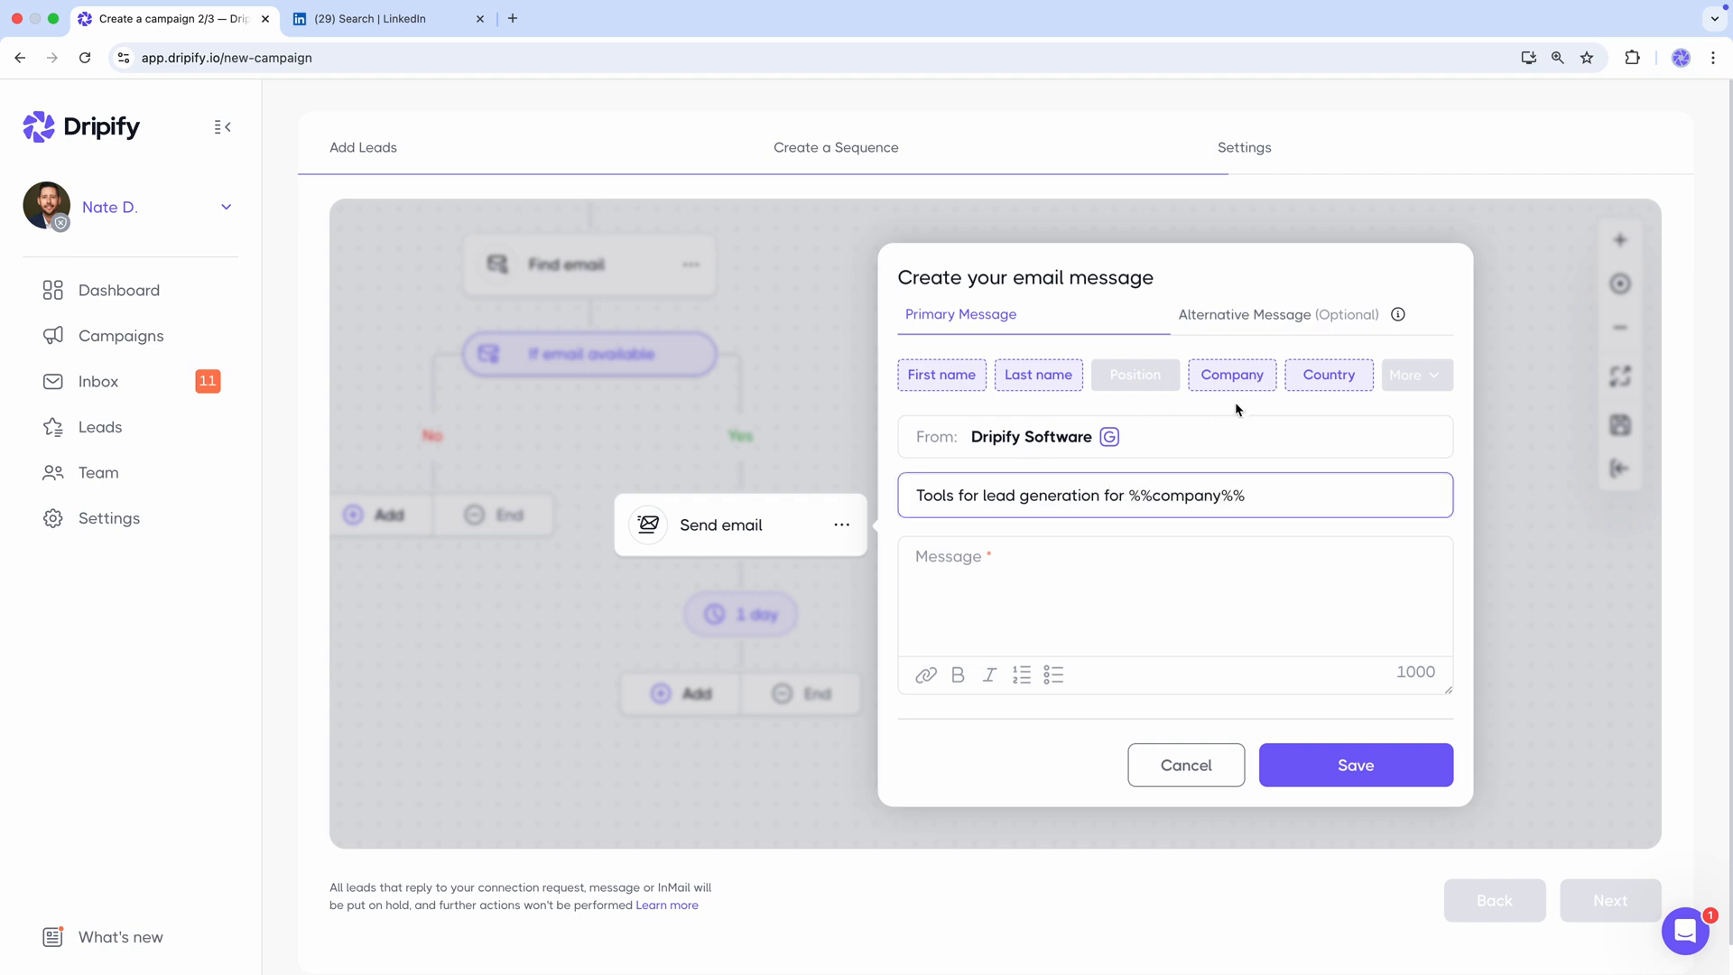
Step: Start the email with "Hi" and the first-name placeholder, and ask about automating LinkedIn outreach for their sales reps and their lead generation toolset
left_click(1066, 560)
type("Hi")
left_click(948, 388)
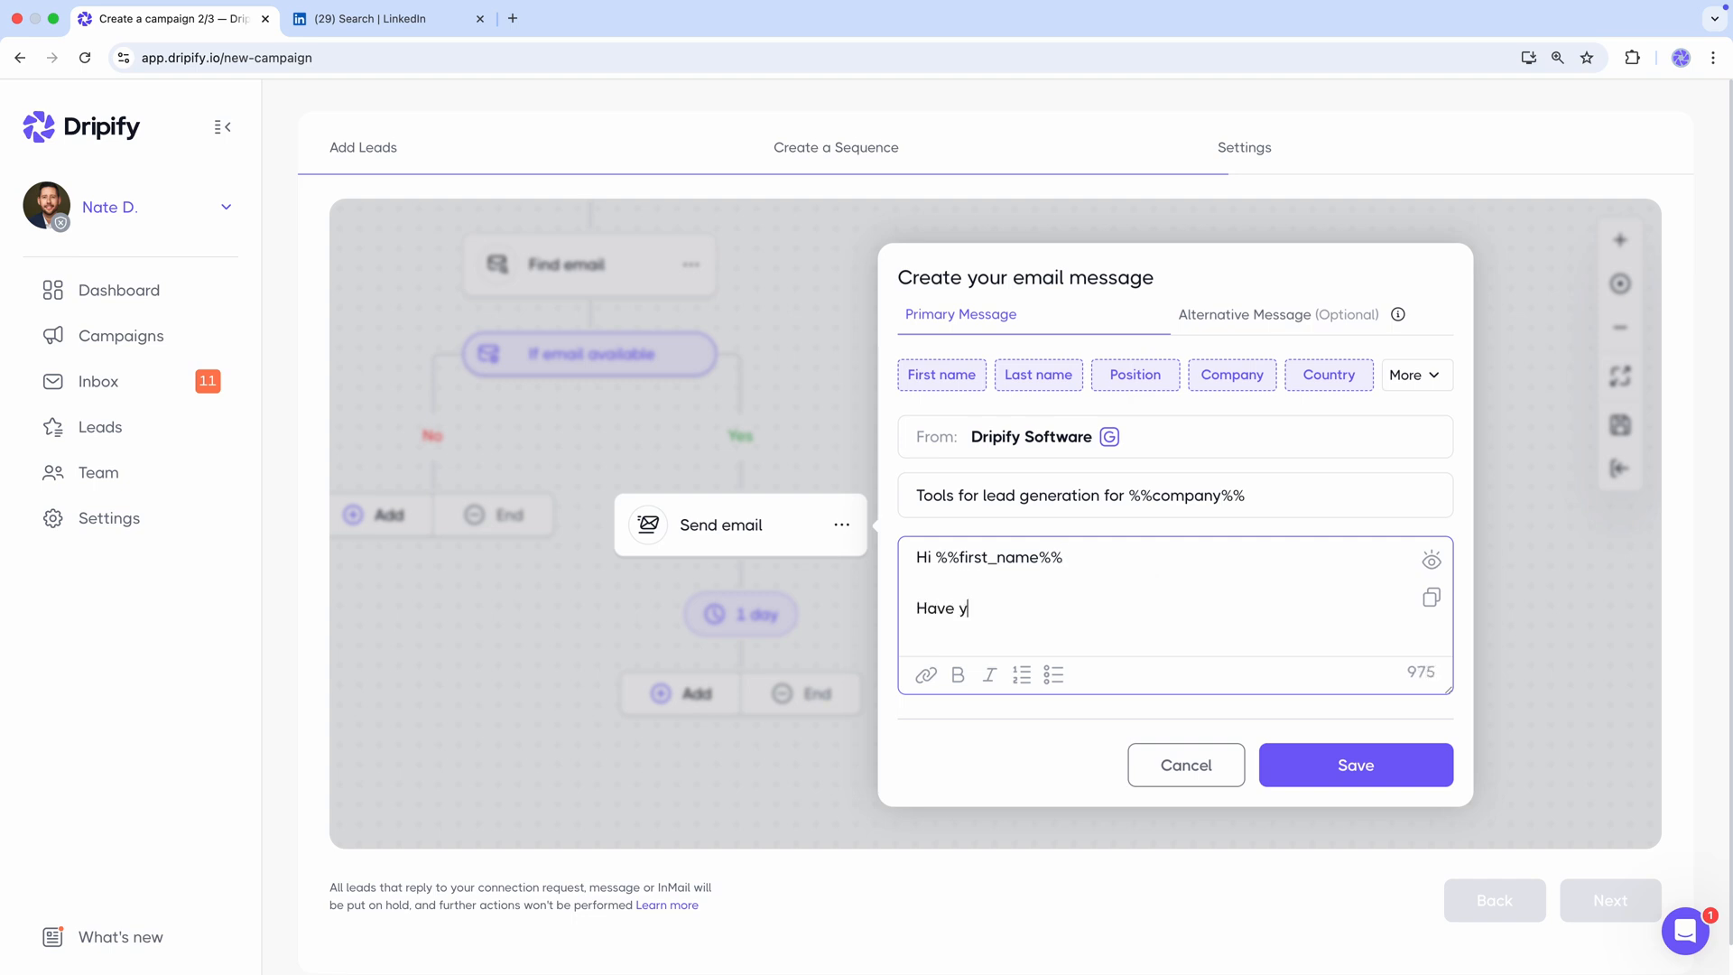
type("er considered automating LinkedIn outreach for your sales reps? Wondering what toolset you are using to optimize your lead generation.")
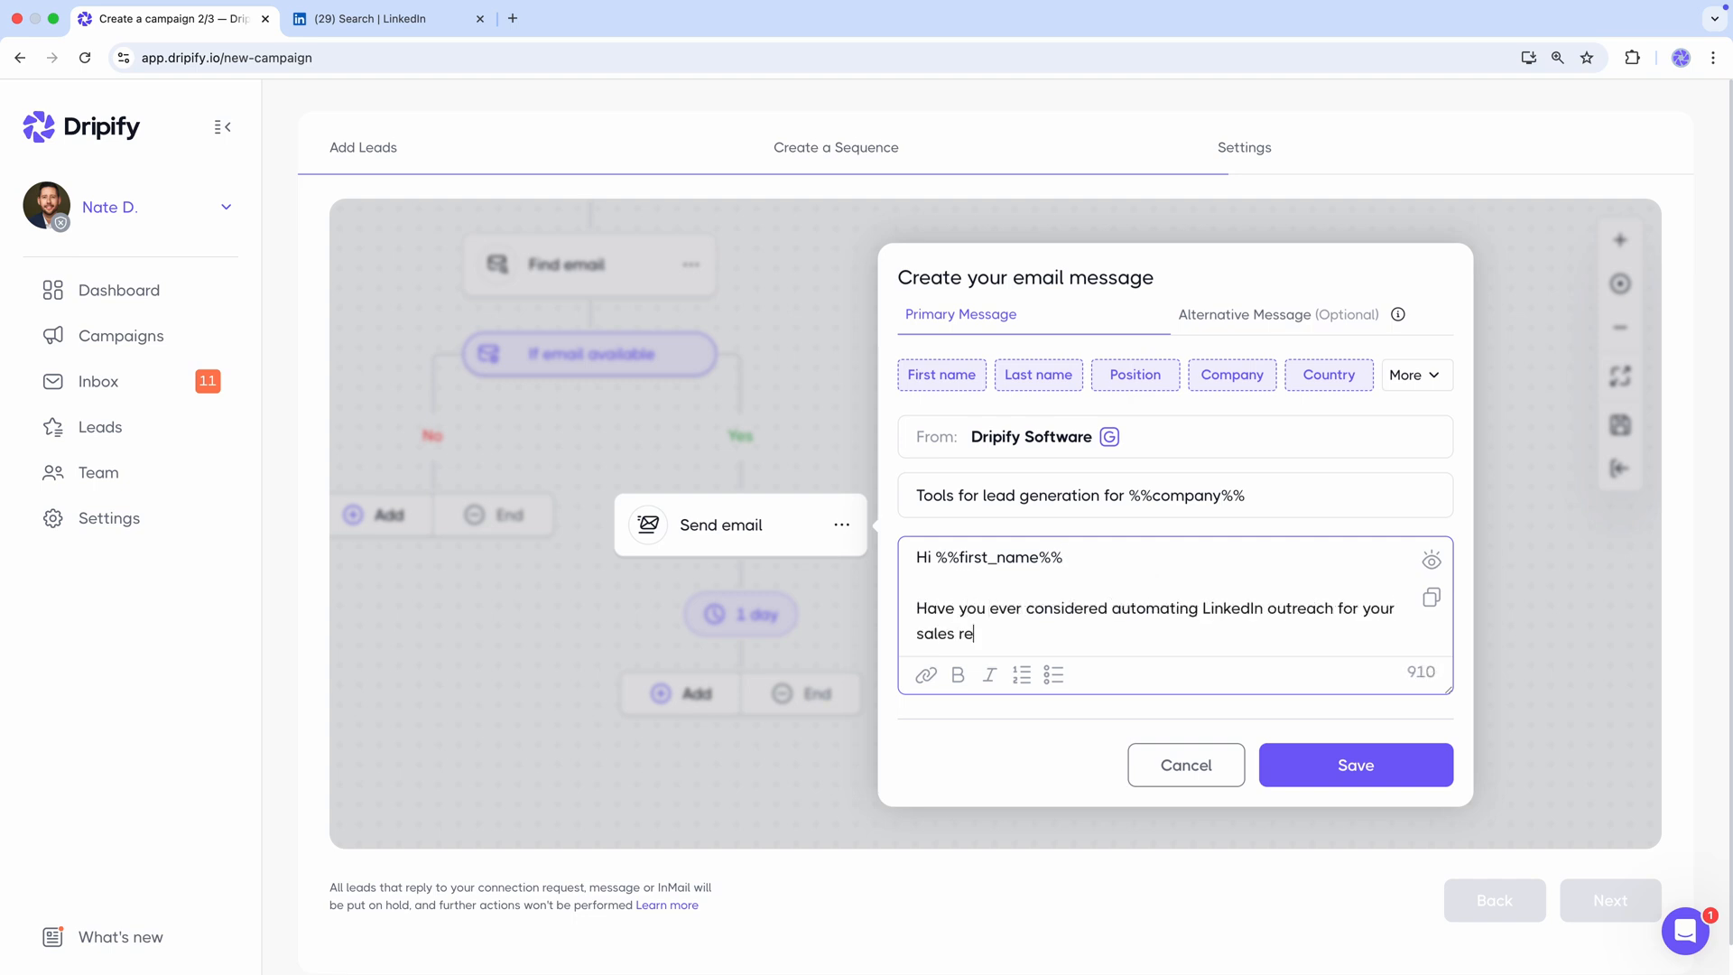
Step: Add a "For more context" paragraph presenting the company's safe, personalized LinkedIn prospecting automation as a way to save time and close more deals
key("Return")
key("Return")
type("For more context: automated (yet, safe and personalized!) prospecting on LinkedIn is my company's bread and butter. I sensed that our tool might be worth considering to complete faster some time-consuming tasks like sending out connection requests (and many more) while your team would have a chance to concentrate on more creative stuff and eventually close more deals.")
Step: Close the email with "Does it sound relevant or am I off base here?" and the sender's first name, and save it
key("Return")
key("Return")
type("Does it sound relevant or am I off base here?")
key("Return")
key("Return")
type("Nate")
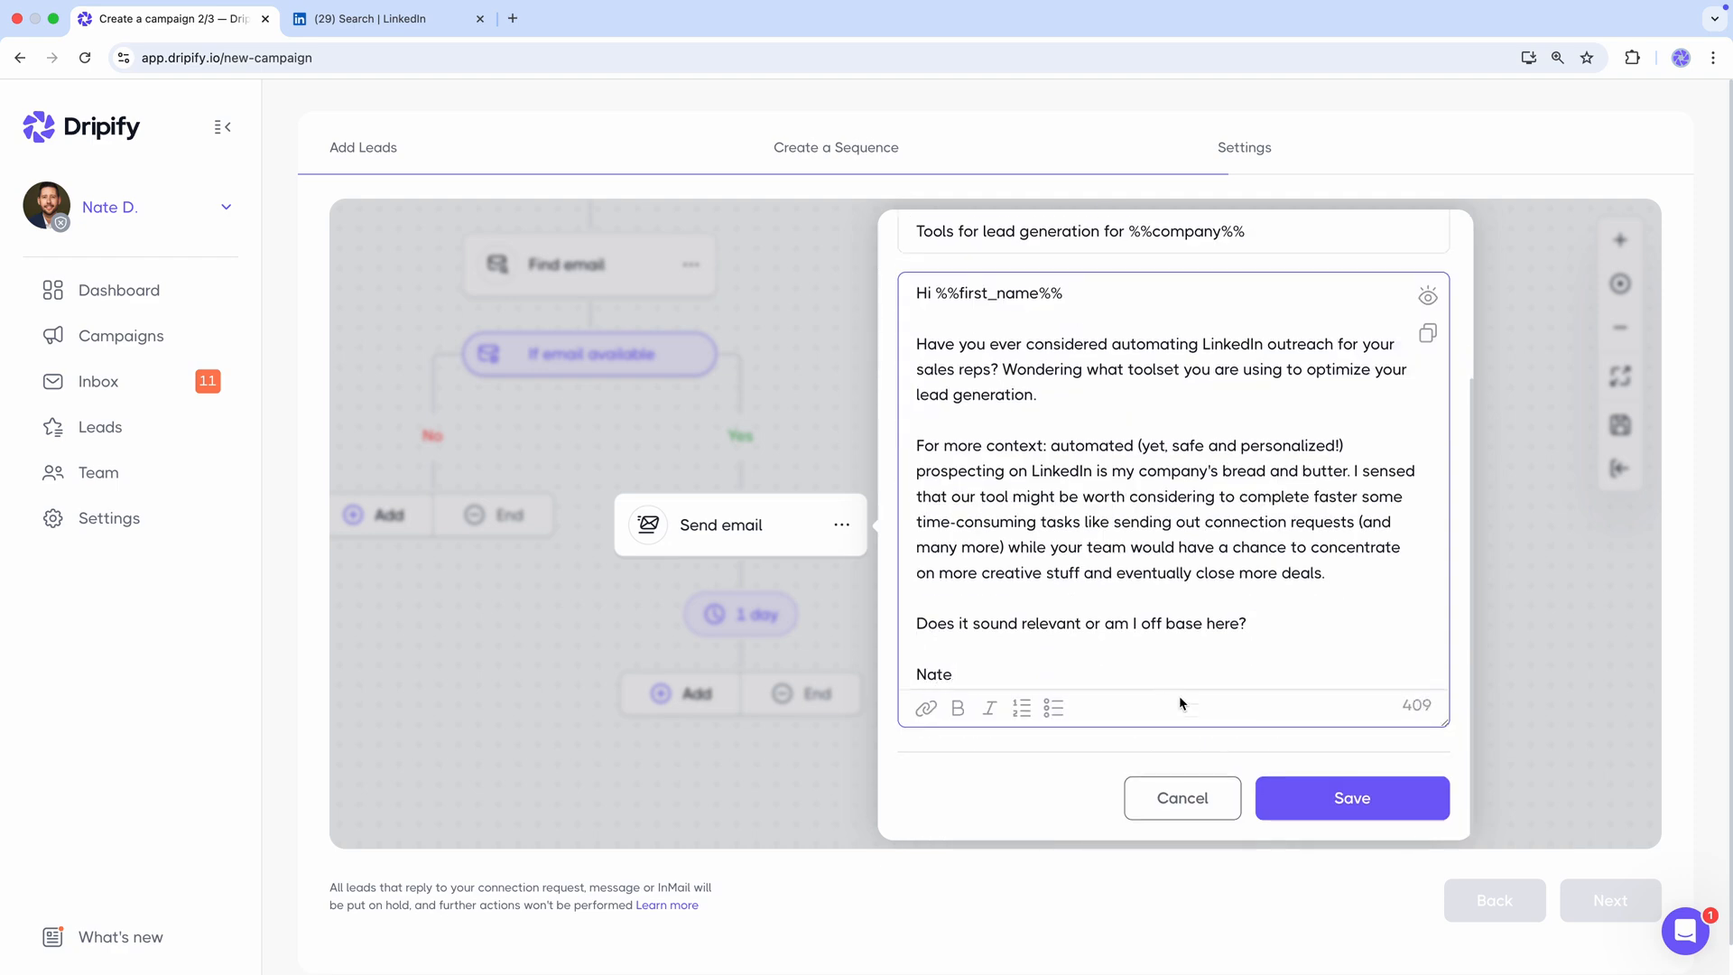
left_click(1352, 799)
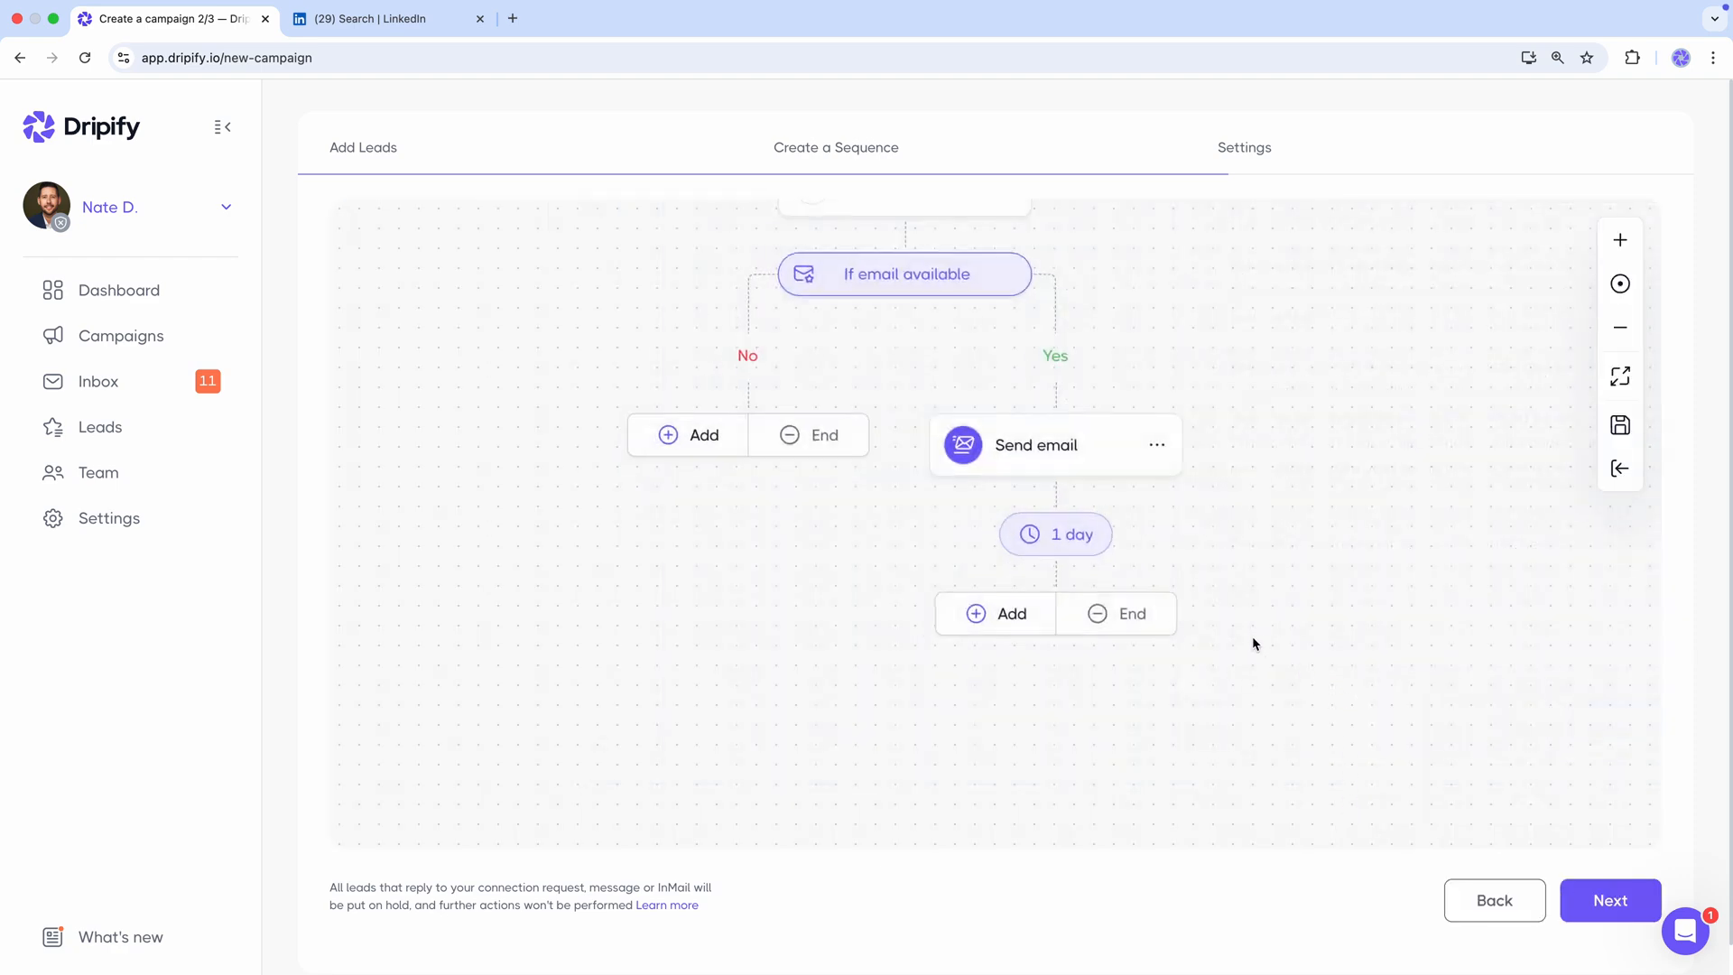
Step: Set the delay after the Send email action to 4 days
left_click(1068, 548)
key("BackSpace")
type("4")
left_click(1016, 450)
Step: Add a second Send email action after the 4-day delay with the subject "Catch-up scheduling"
left_click(1021, 615)
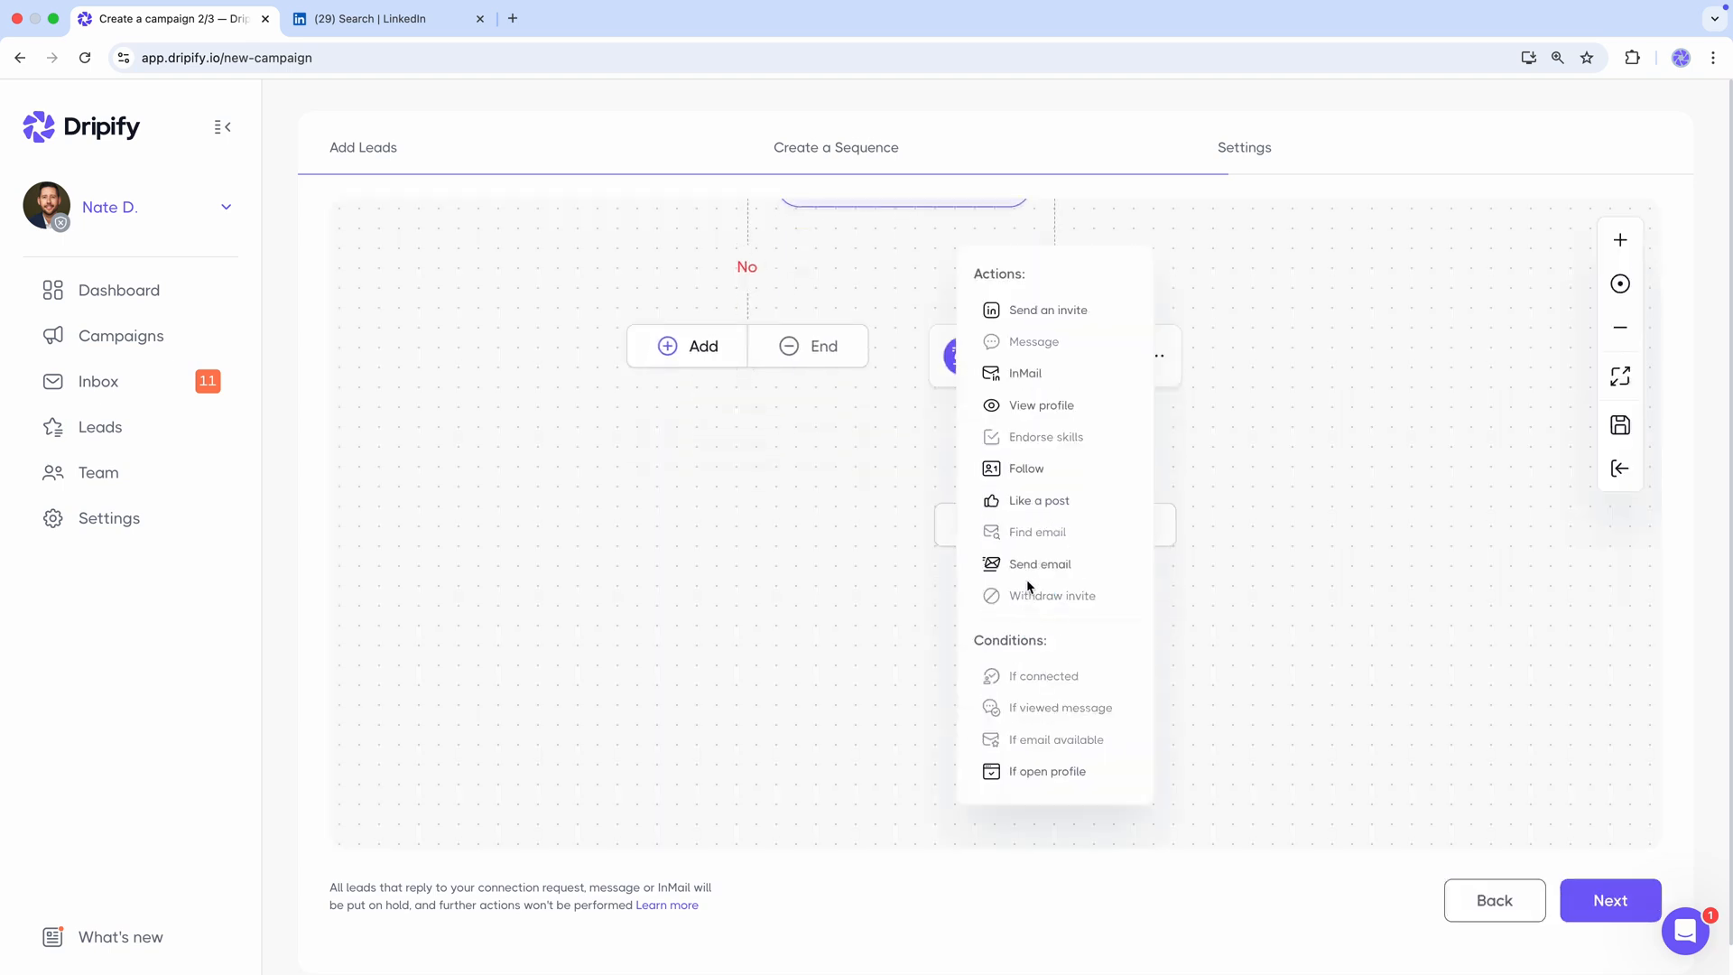
left_click(1029, 568)
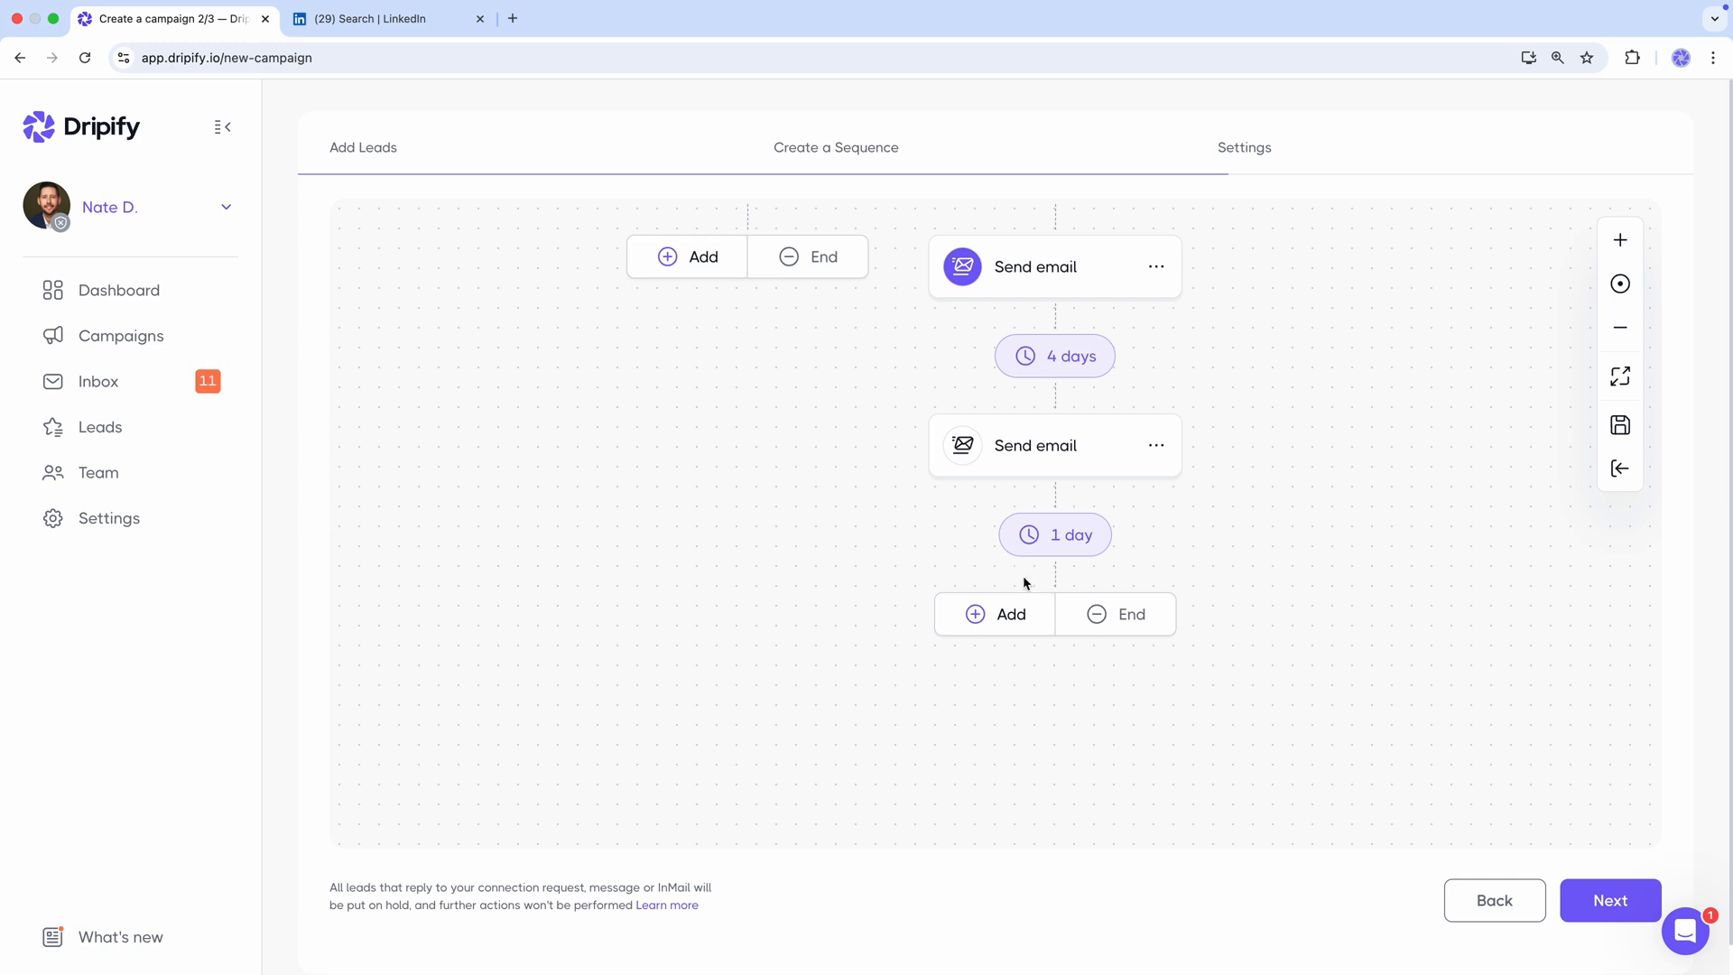
left_click(1011, 469)
type("Catch")
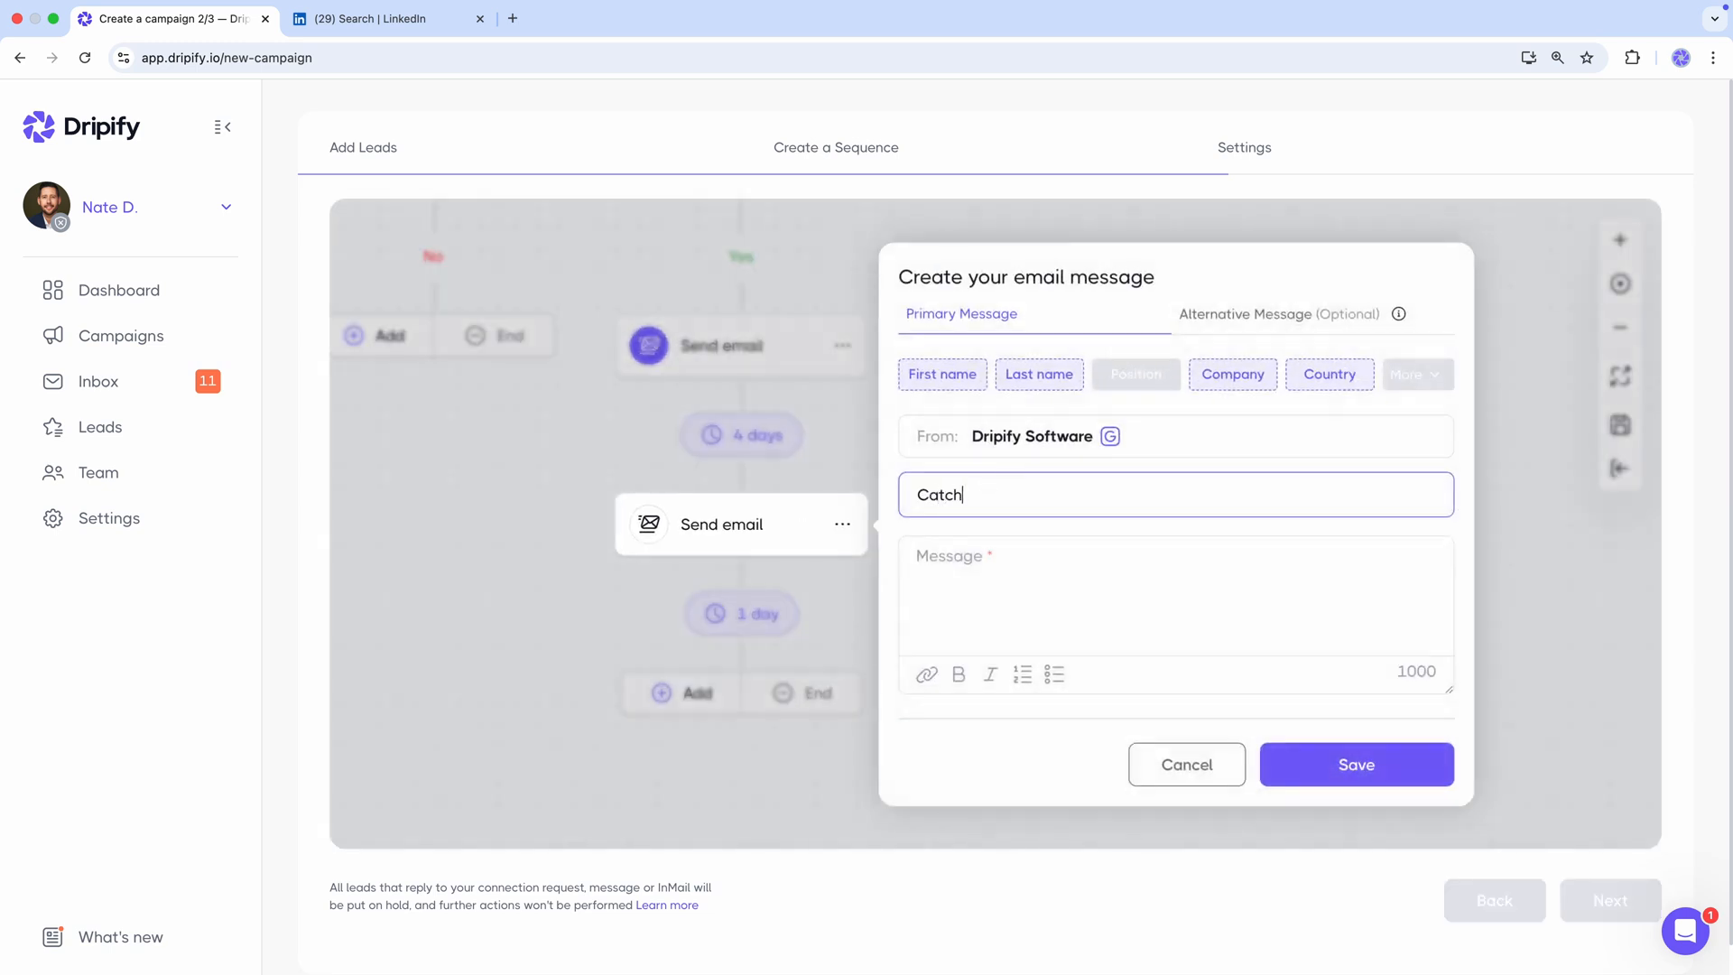
type("-up scheduling")
Step: Start the email with "Hey" and the first-name placeholder, stating that LinkedIn outreach sucks unless enough time is invested or the process is optimized
left_click(993, 556)
type("Hey")
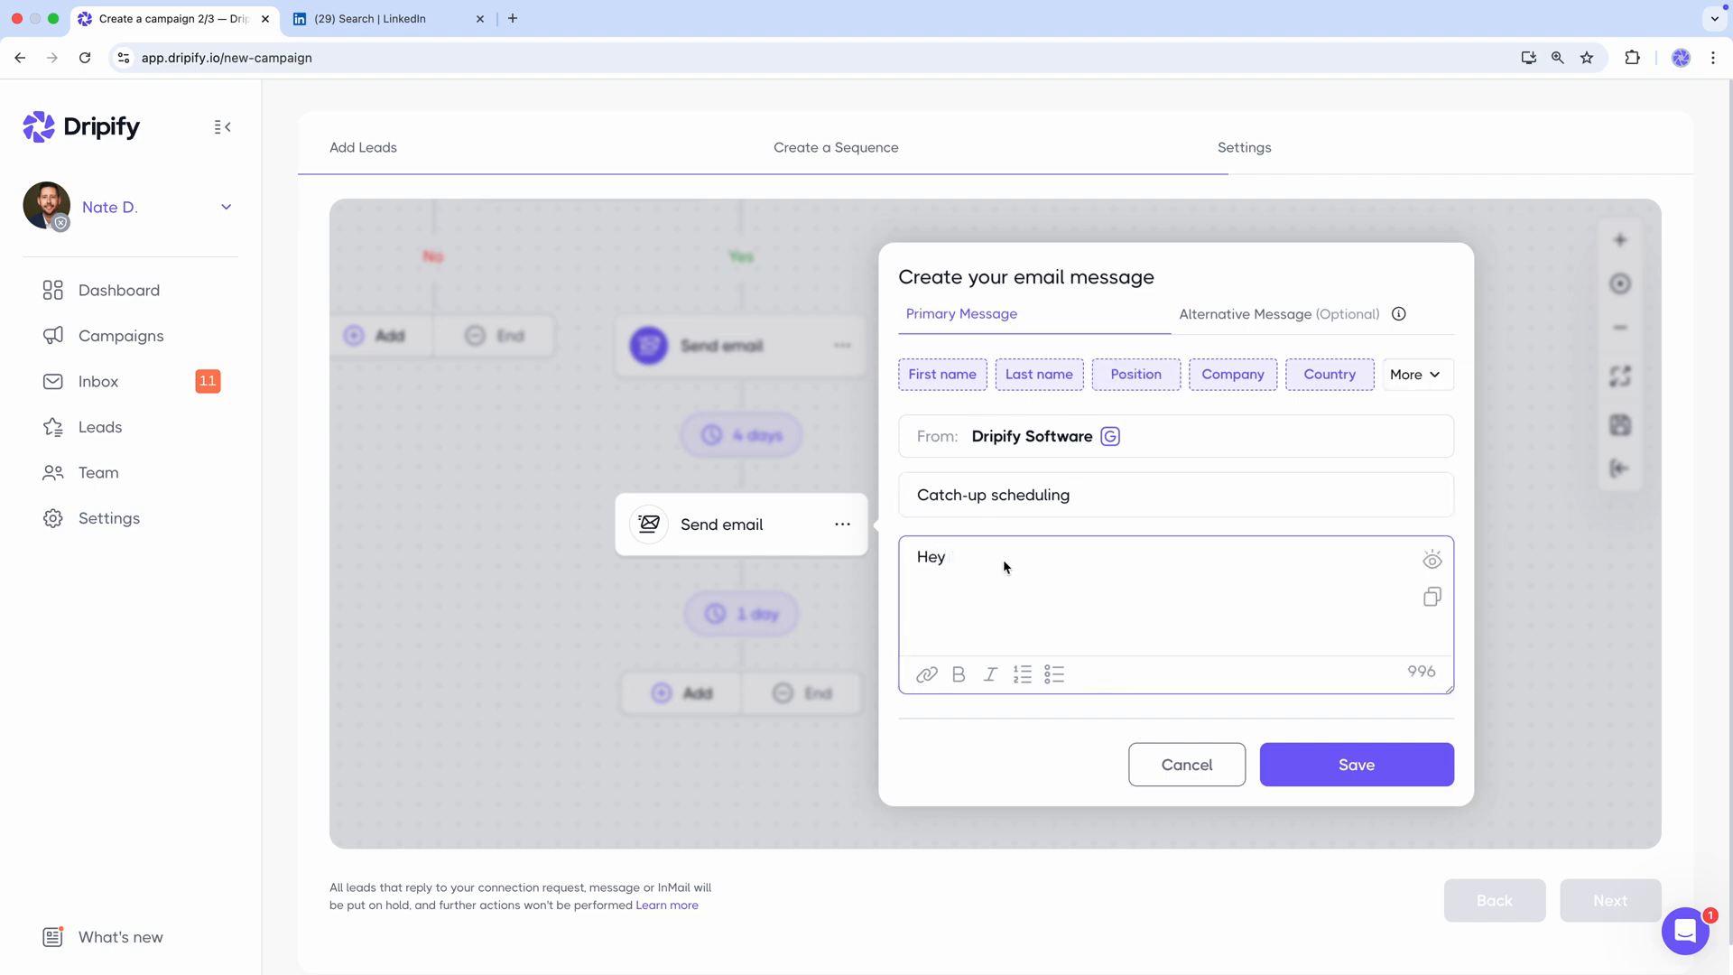
left_click(960, 380)
type("- LinkedIn outreach sucks, unless enough time is invested into it. Or if you lack time - unless you optimize the process.")
Step: Add the paragraph "Dripify could do just that for" plus the company placeholder, followed by ". Is it currently a bad timing to discuss that in detail?"
key("Return")
key("Return")
type("Dripify could do just that for")
left_click(1238, 370)
type(". Is it currently a bad timing to discuss that in detail?")
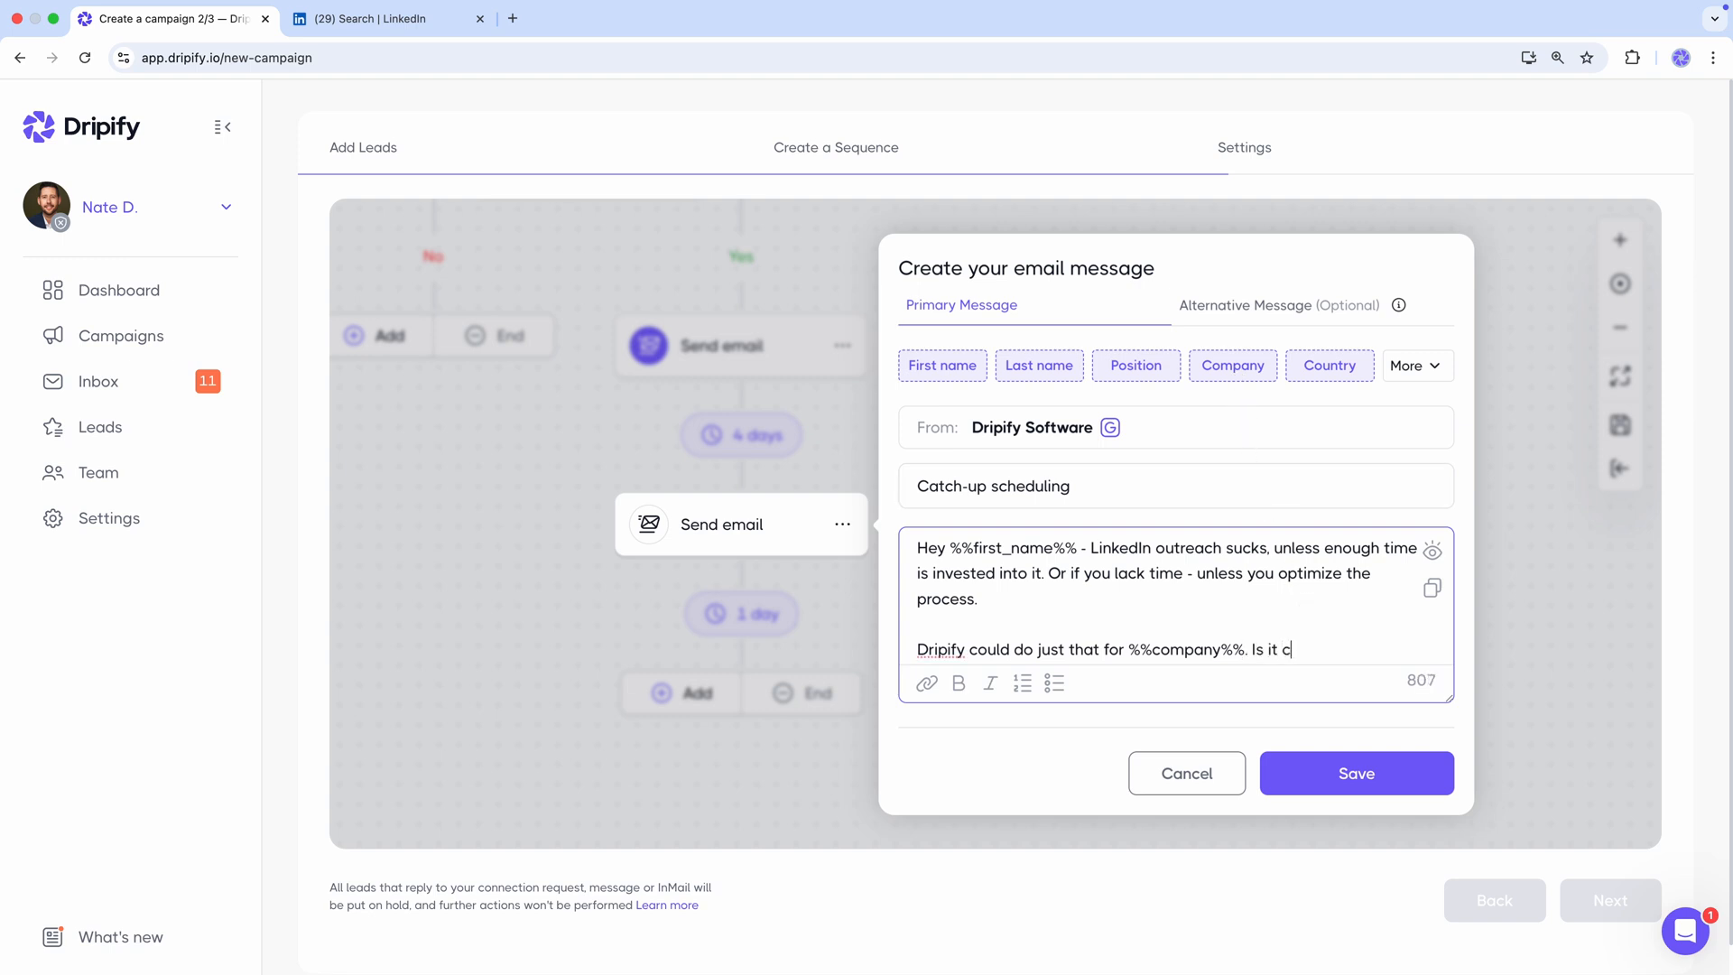
Step: Add a paragraph asking, to evade irrelevant reachout in the future, whether it makes sense to touch base in 2-3 months
key("Return")
key("Return")
type("If so, to evade irrelevant reacho")
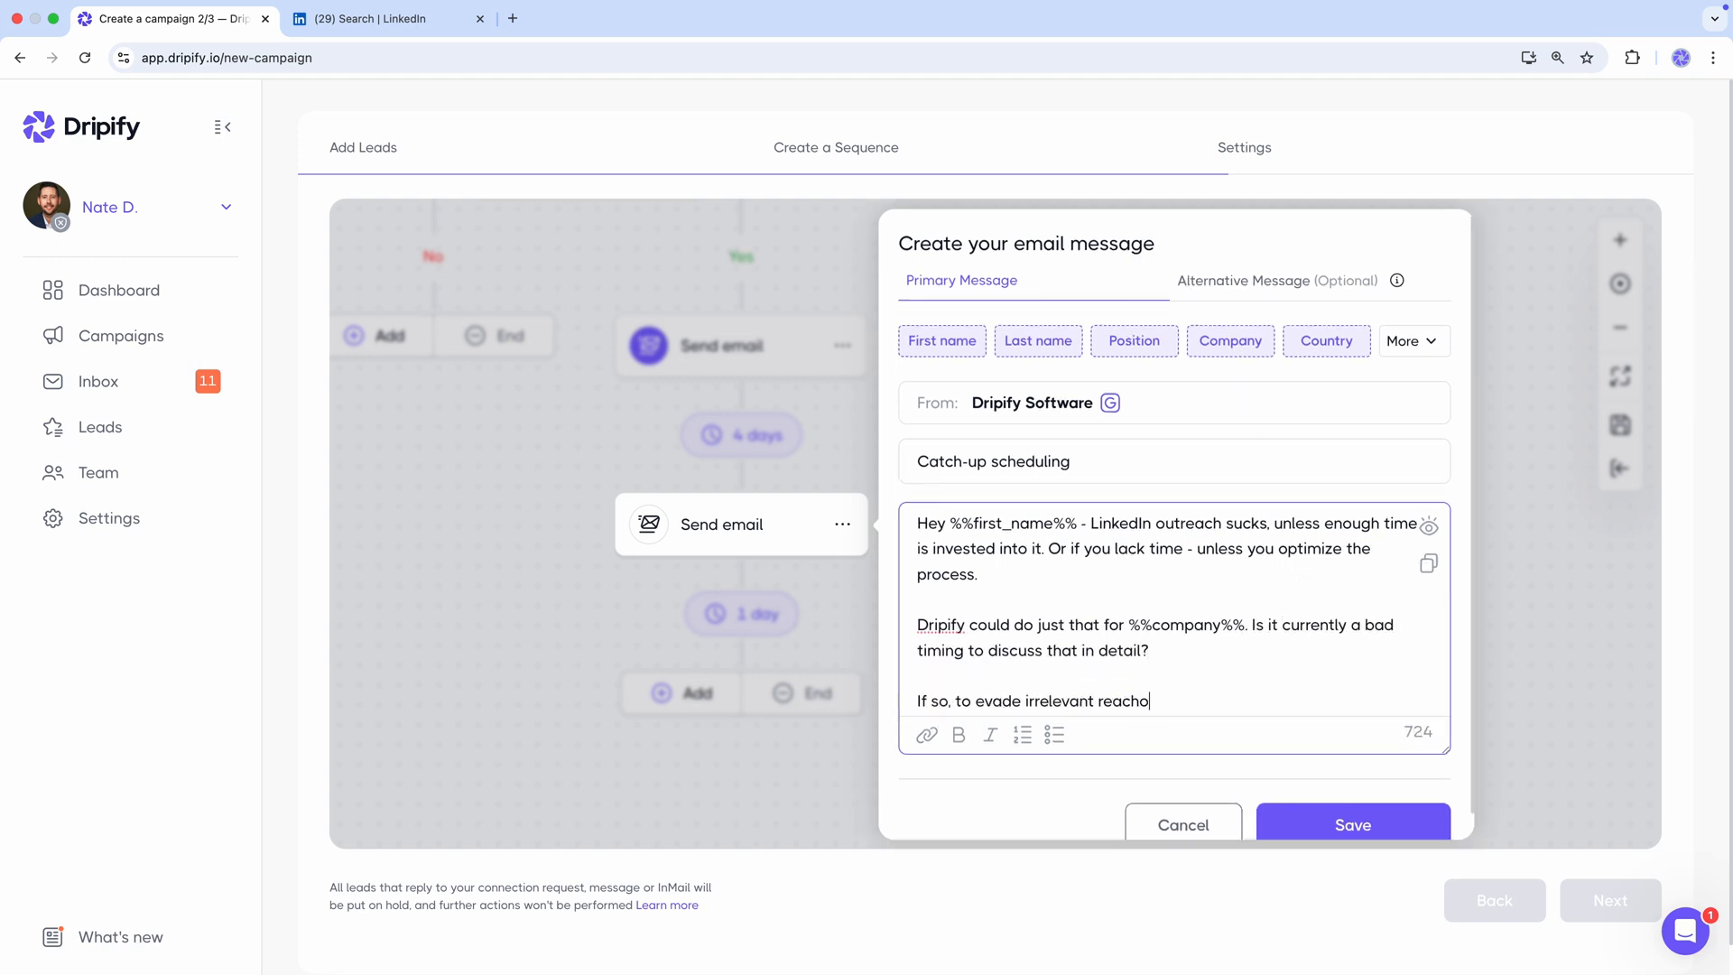
type("ut in the future, could you let me know if it makes sense to touch base with you in, let's say, 2-3 months?")
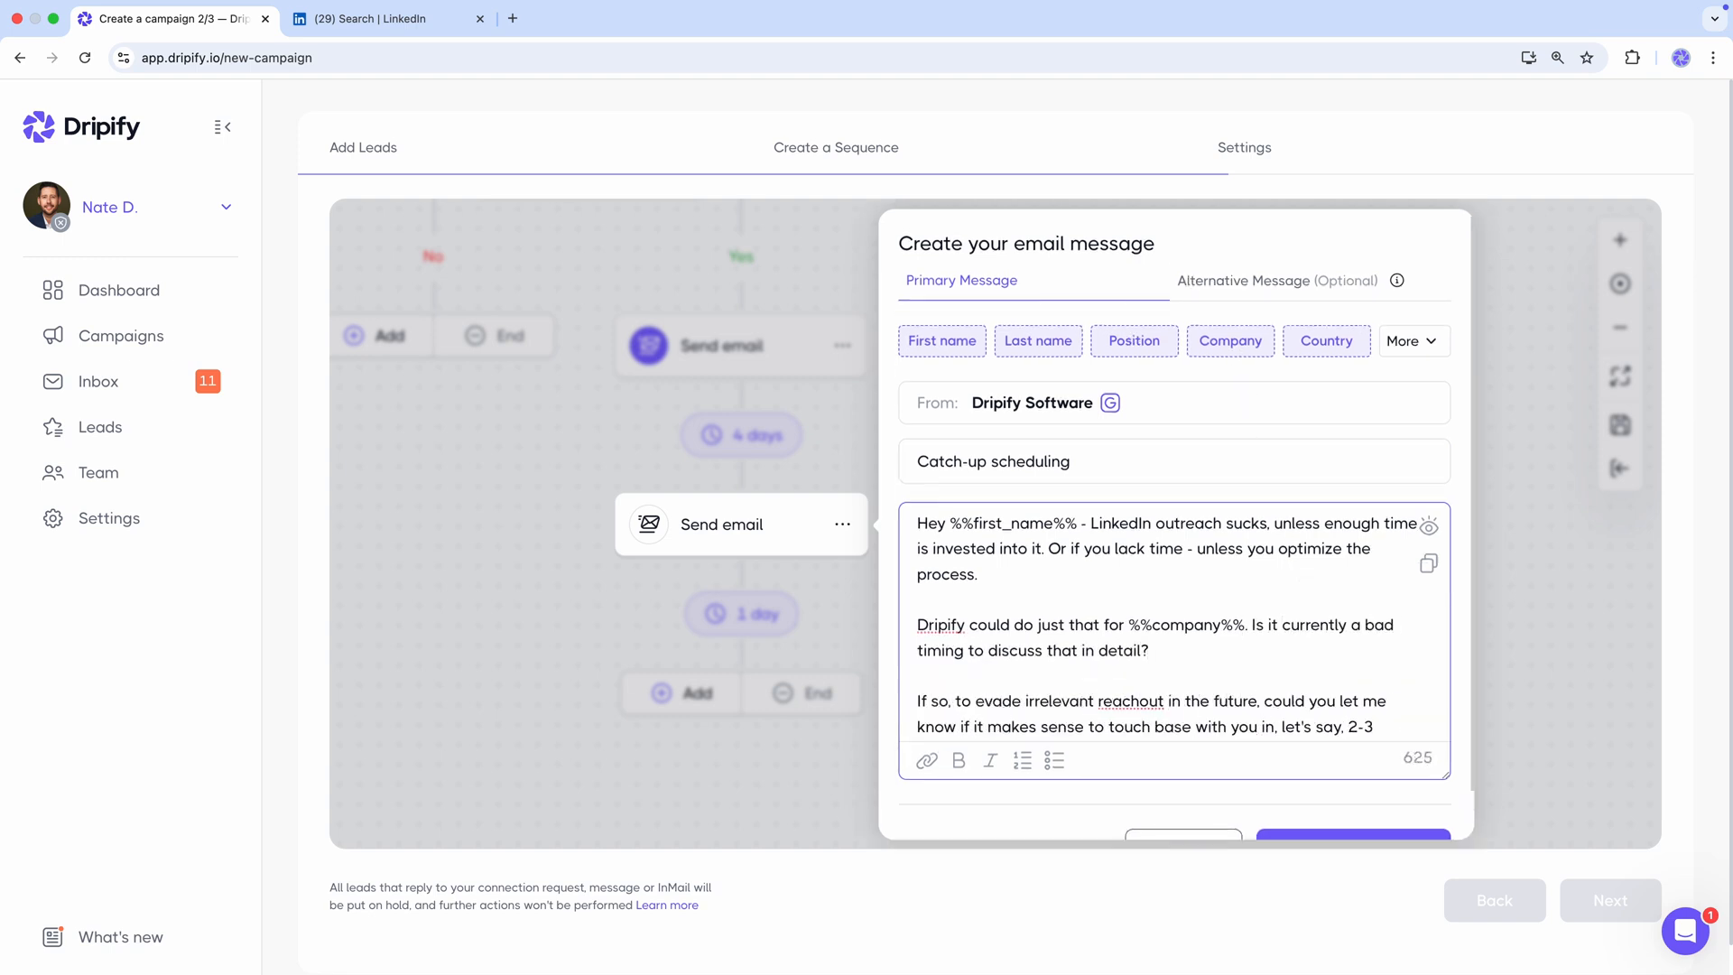
Step: Sign the catch-up email with the sender's first name and save it
key("Return")
key("Return")
type("Nate")
scroll(1315, 638, "down", 3)
left_click(1351, 801)
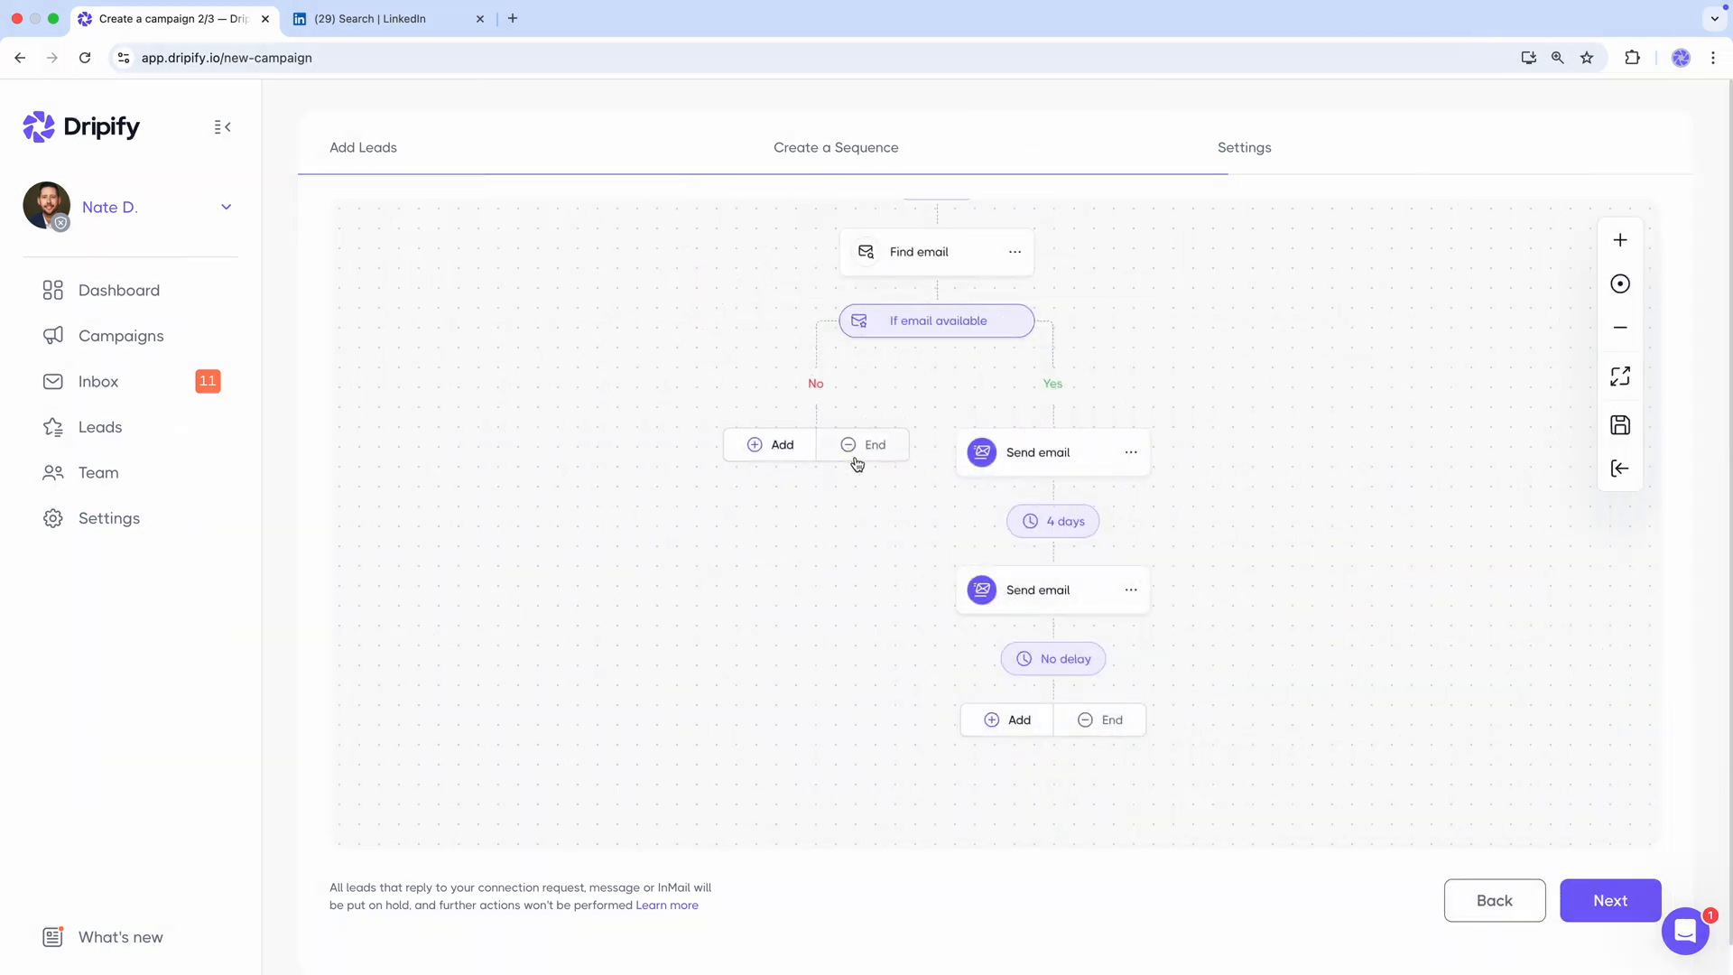
Step: End the sequence on the "No" email branch and after the second Send email action
left_click(858, 458)
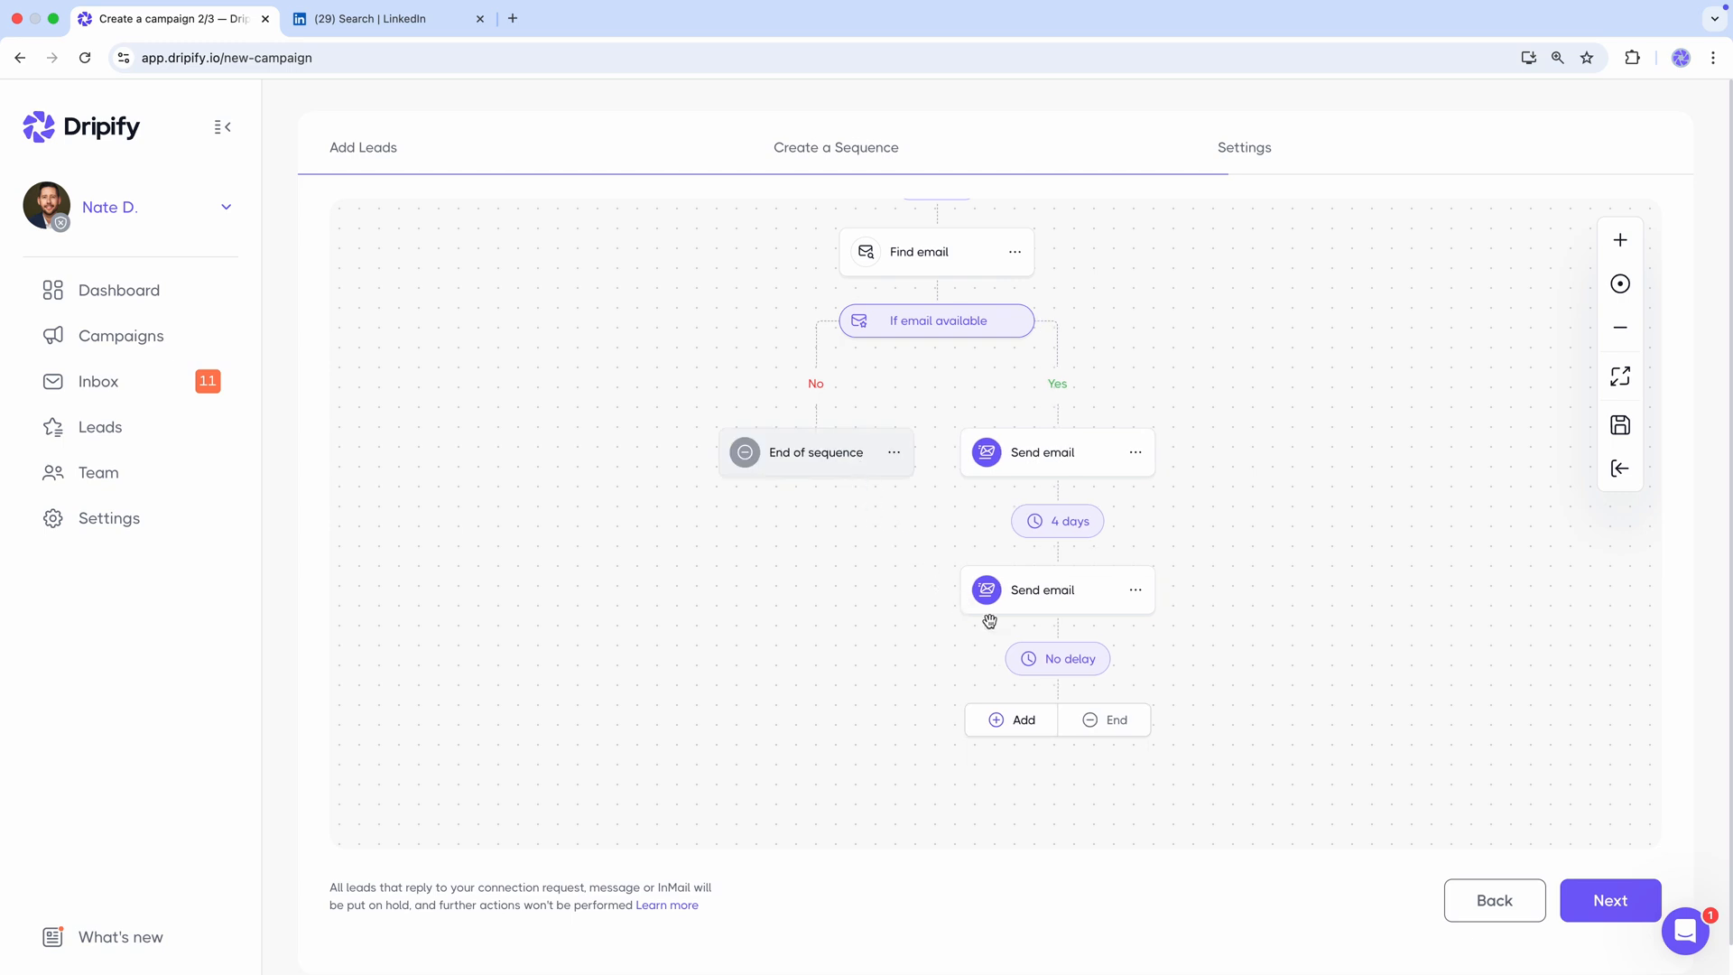
left_click(1122, 720)
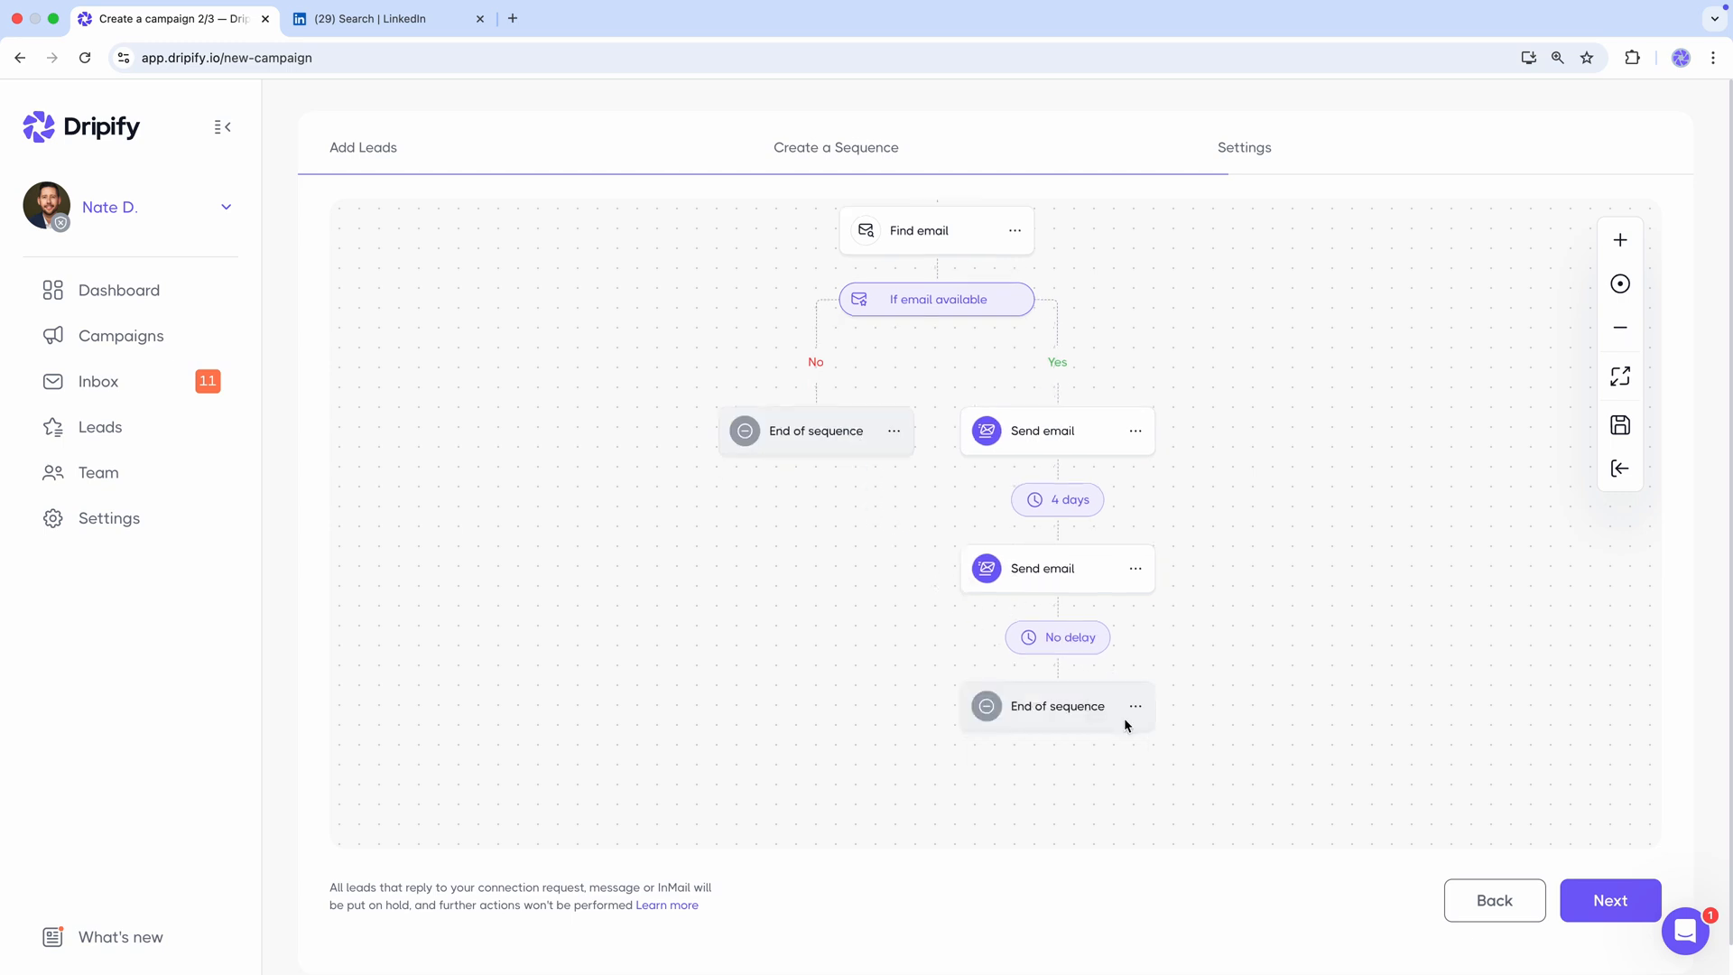
Step: Add an Endorse skills action to the "Accepted" branch of the invite
left_click_drag(1270, 309, 1095, 826)
left_click_drag(1212, 308, 1196, 636)
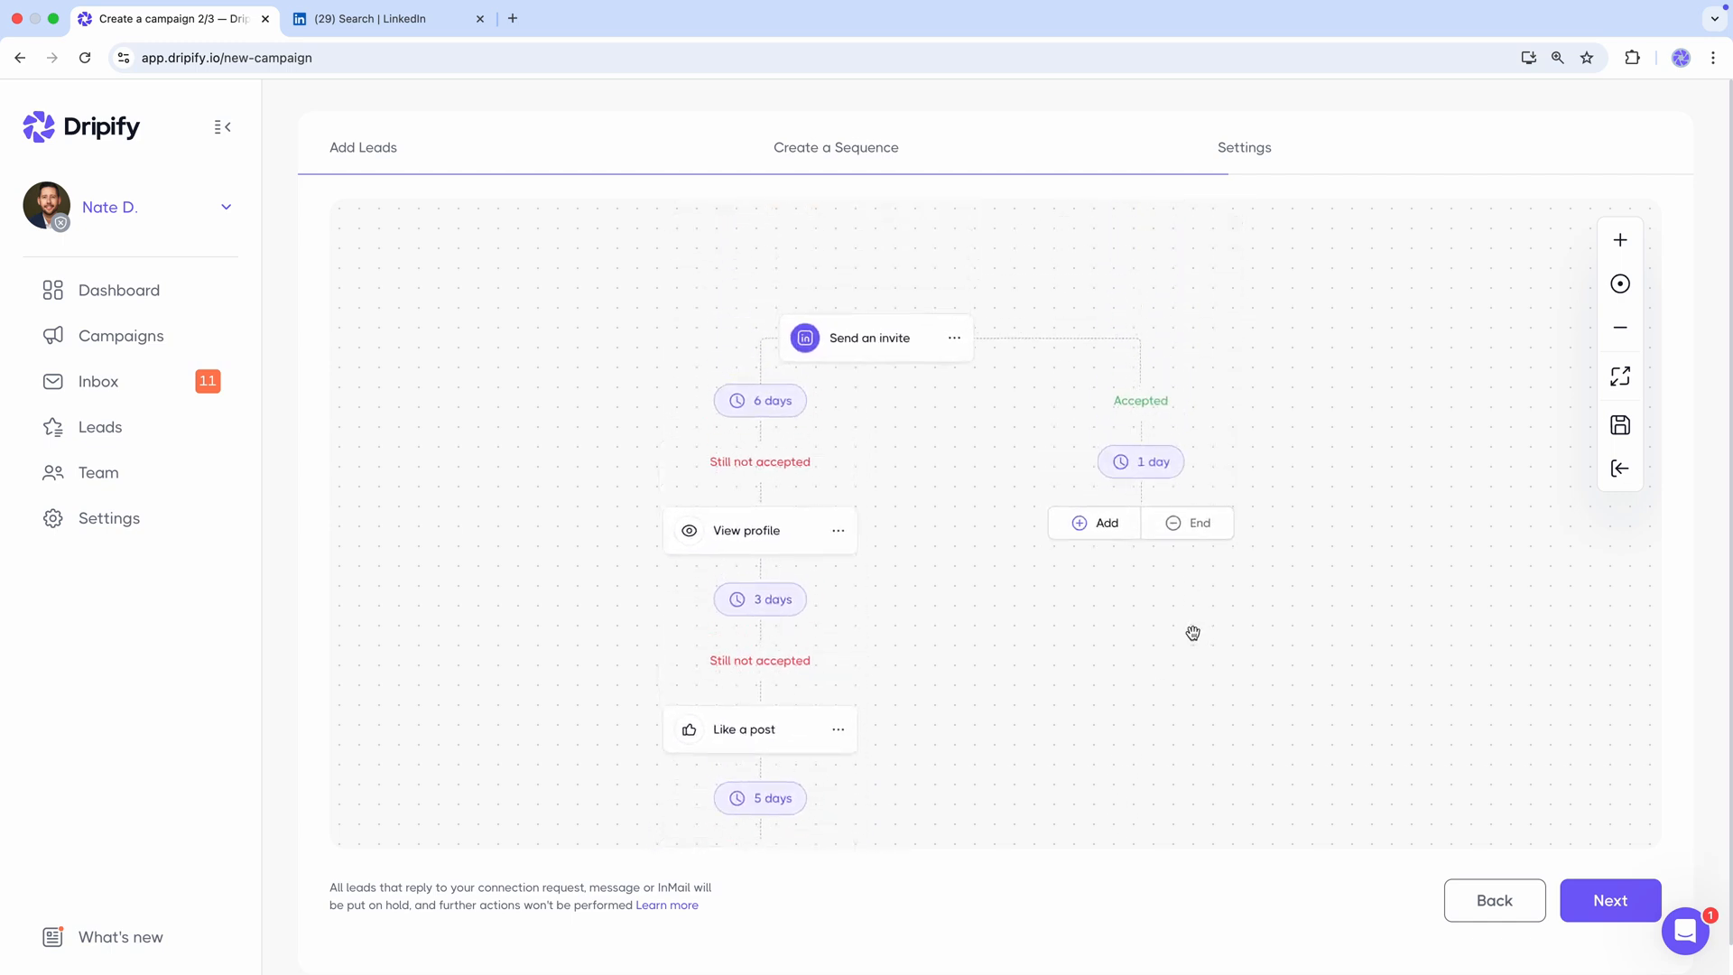
left_click(1117, 530)
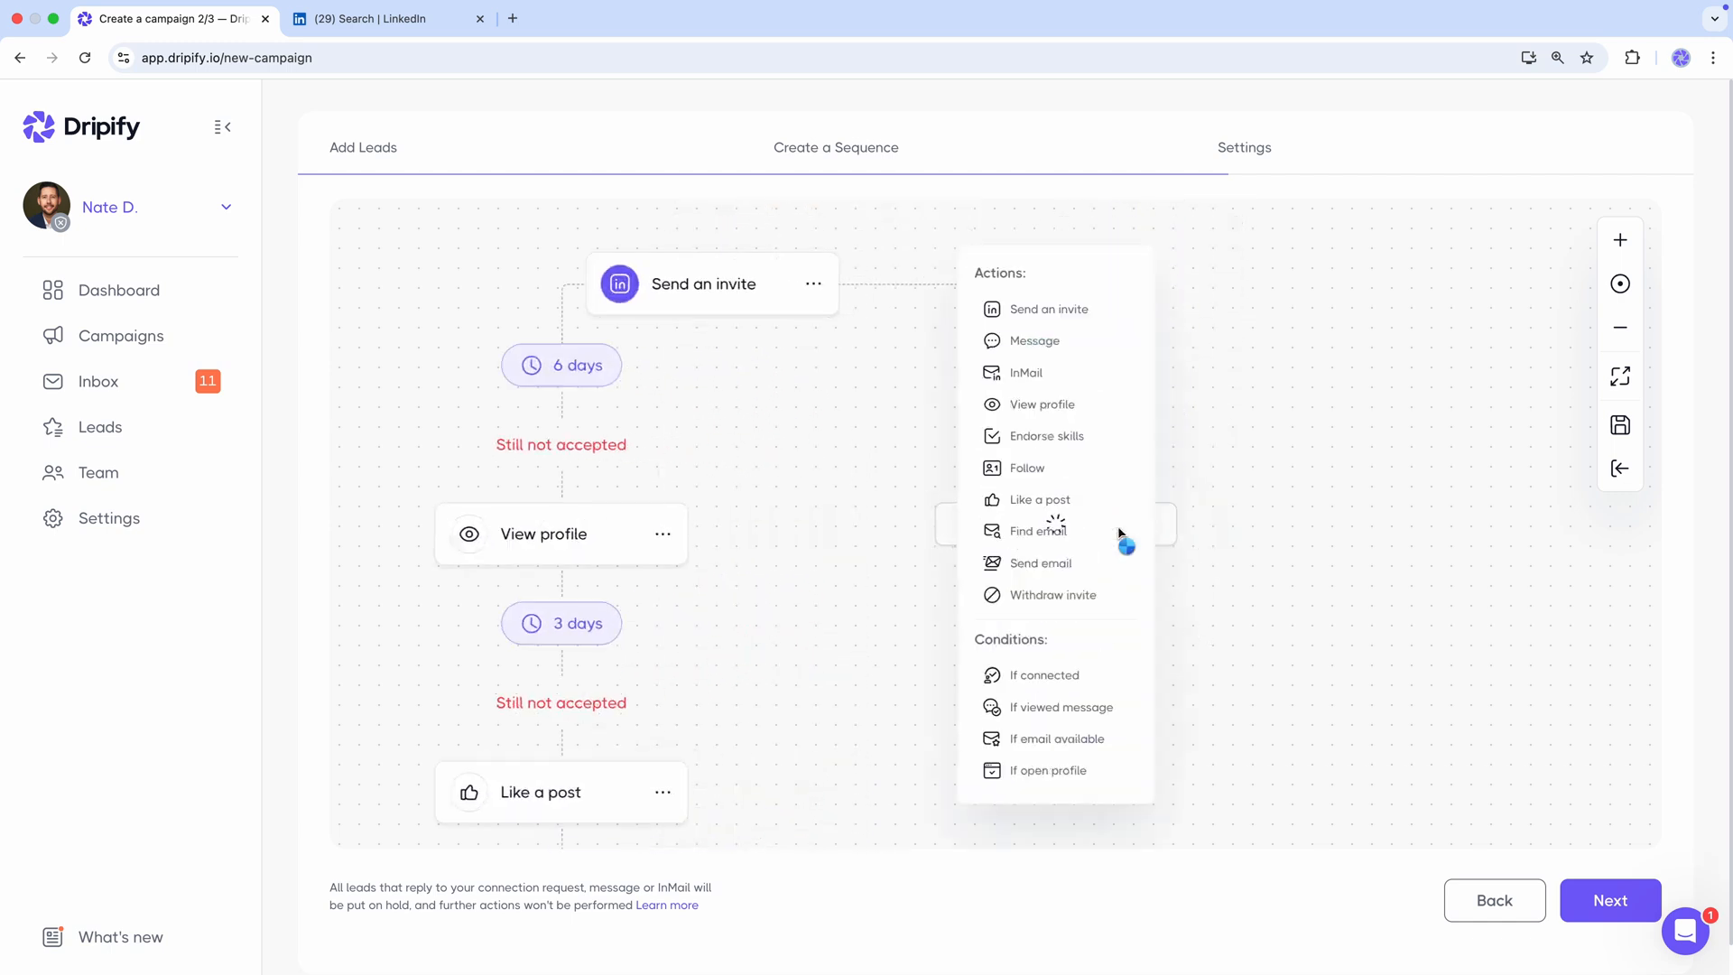
left_click(1081, 438)
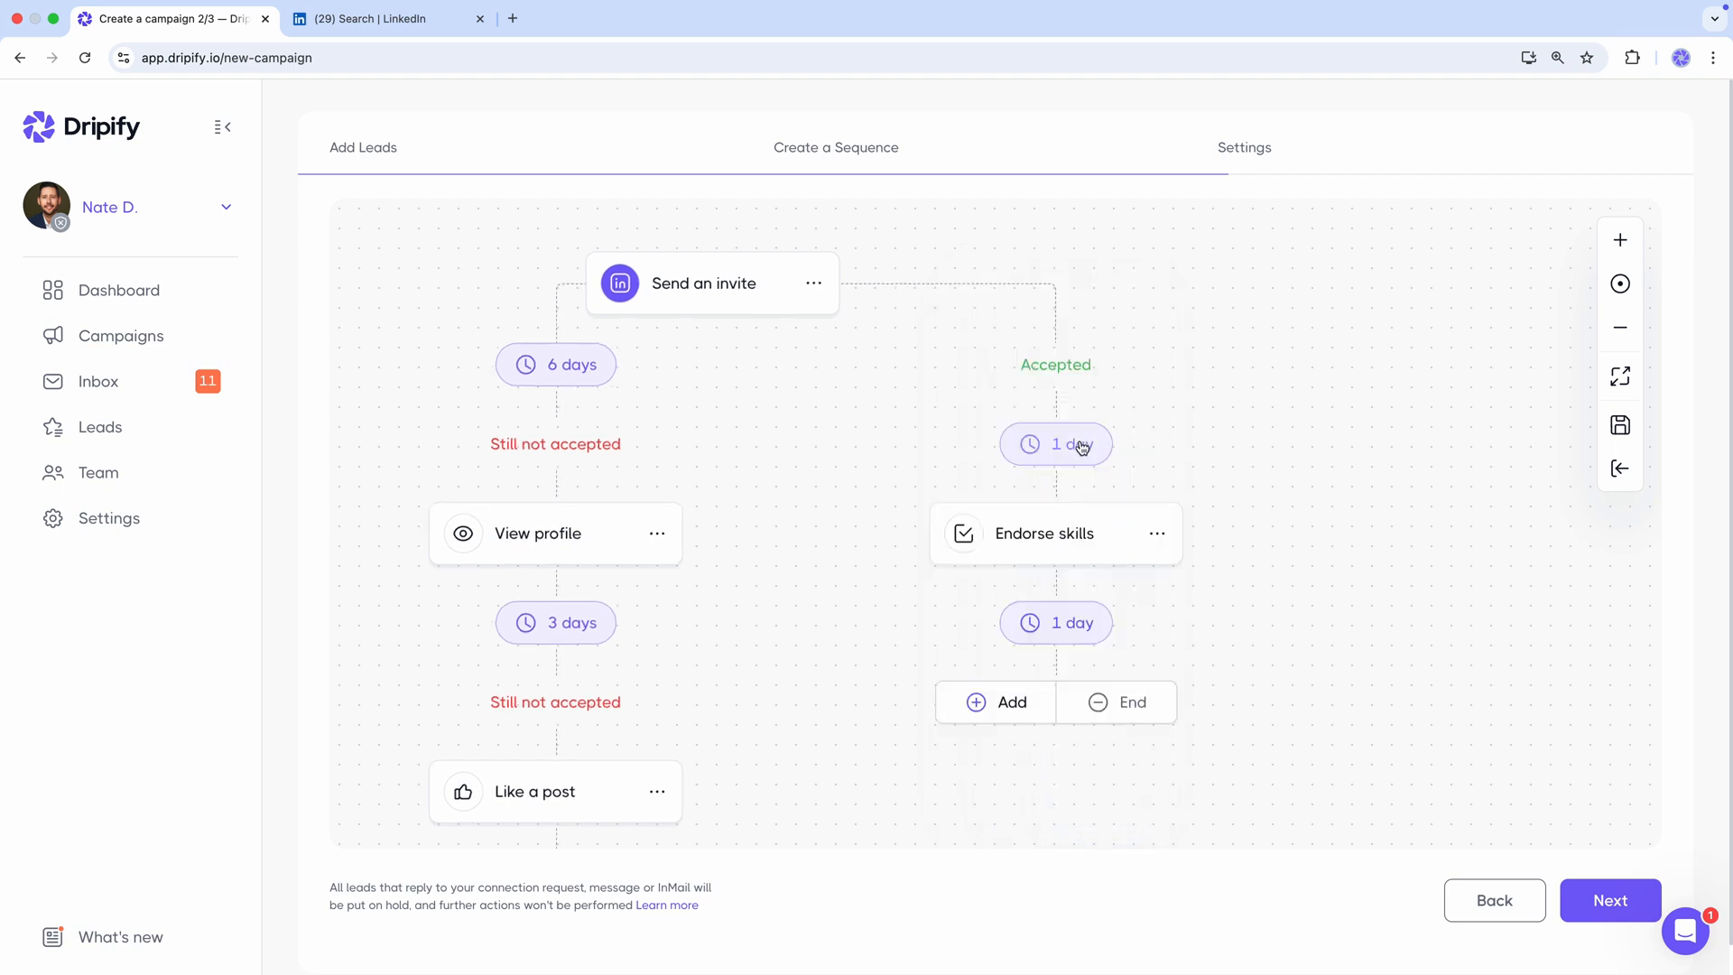
Step: Add a Message action below Endorse skills and start it with "Hi" and the first-name placeholder
left_click(1024, 710)
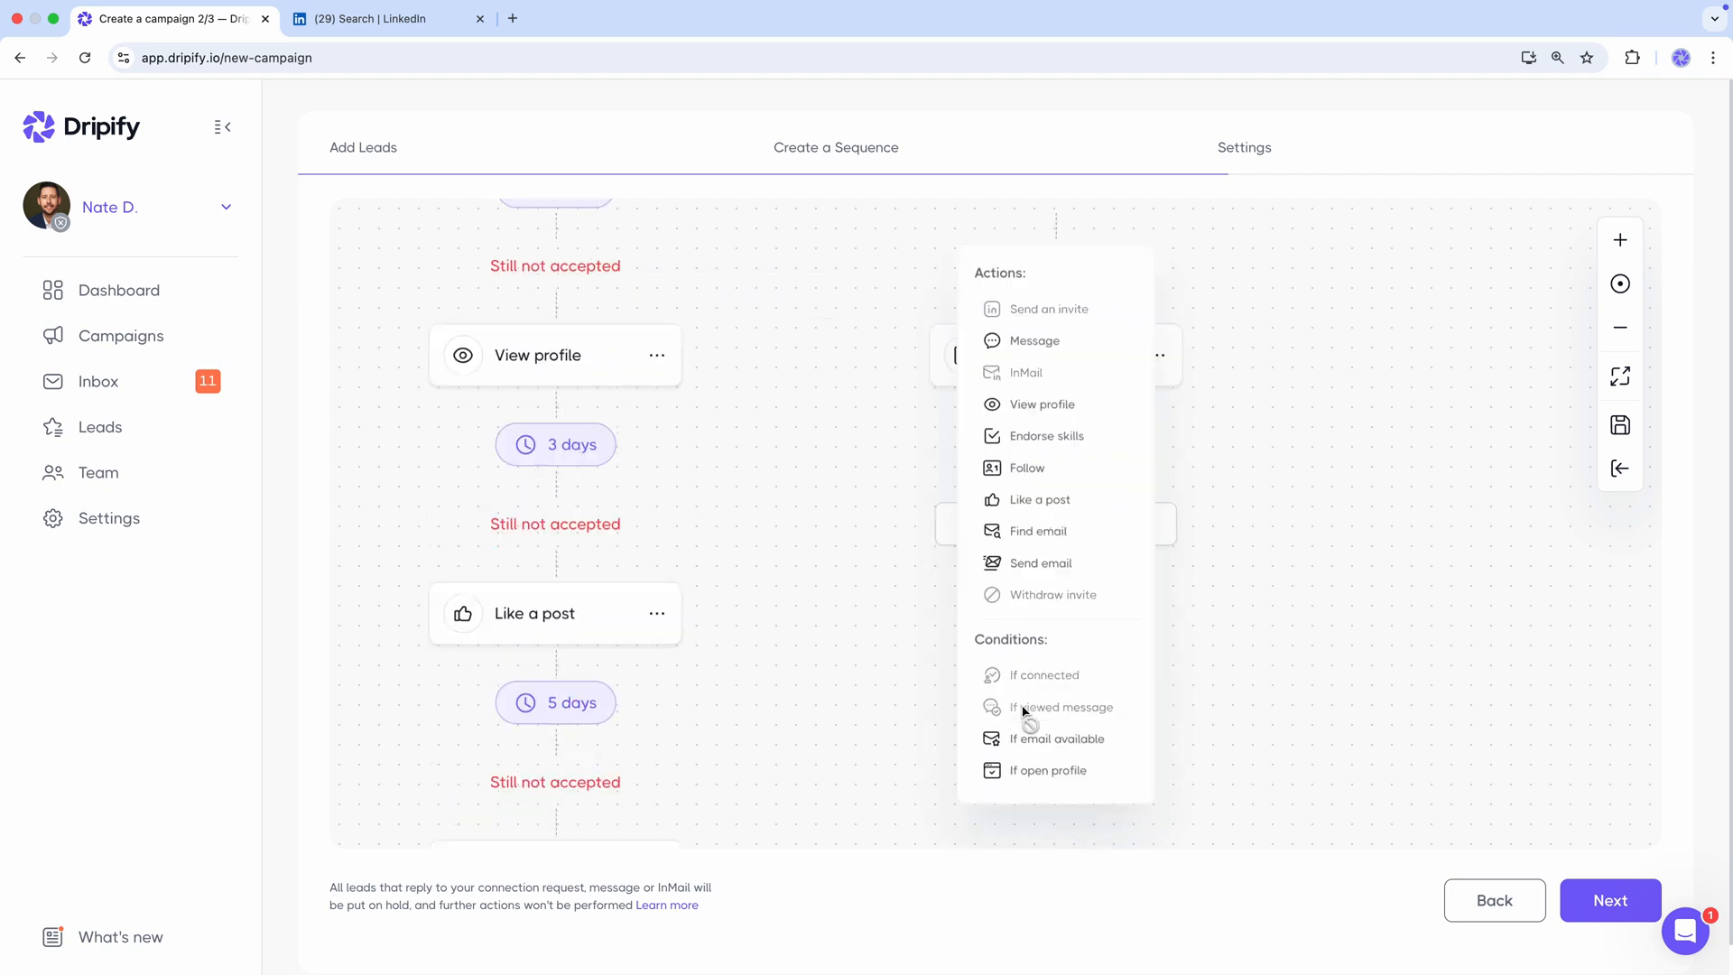
left_click(1035, 341)
type("Hi")
left_click(942, 439)
key("Return")
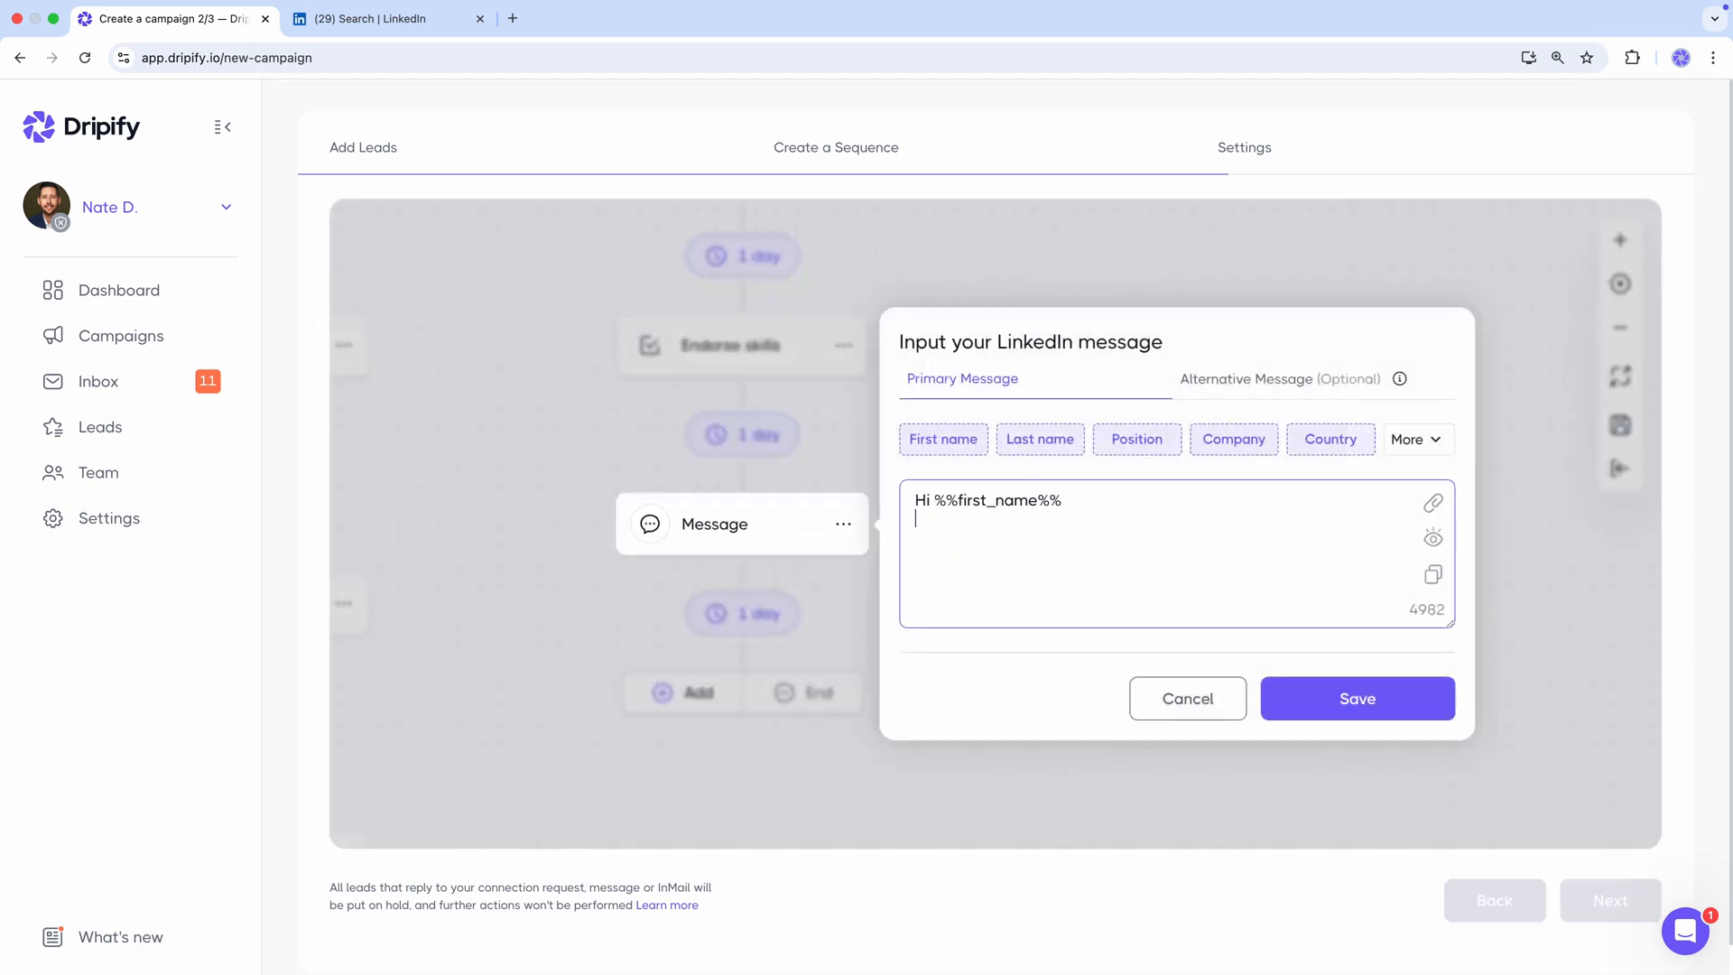
Step: Write that you asked about the team's LinkedIn outreach and are keen to compare its activity levels to others in the industry, using the industry placeholder
type("I was asking about your team's LinkedIn outreach - keen to kn")
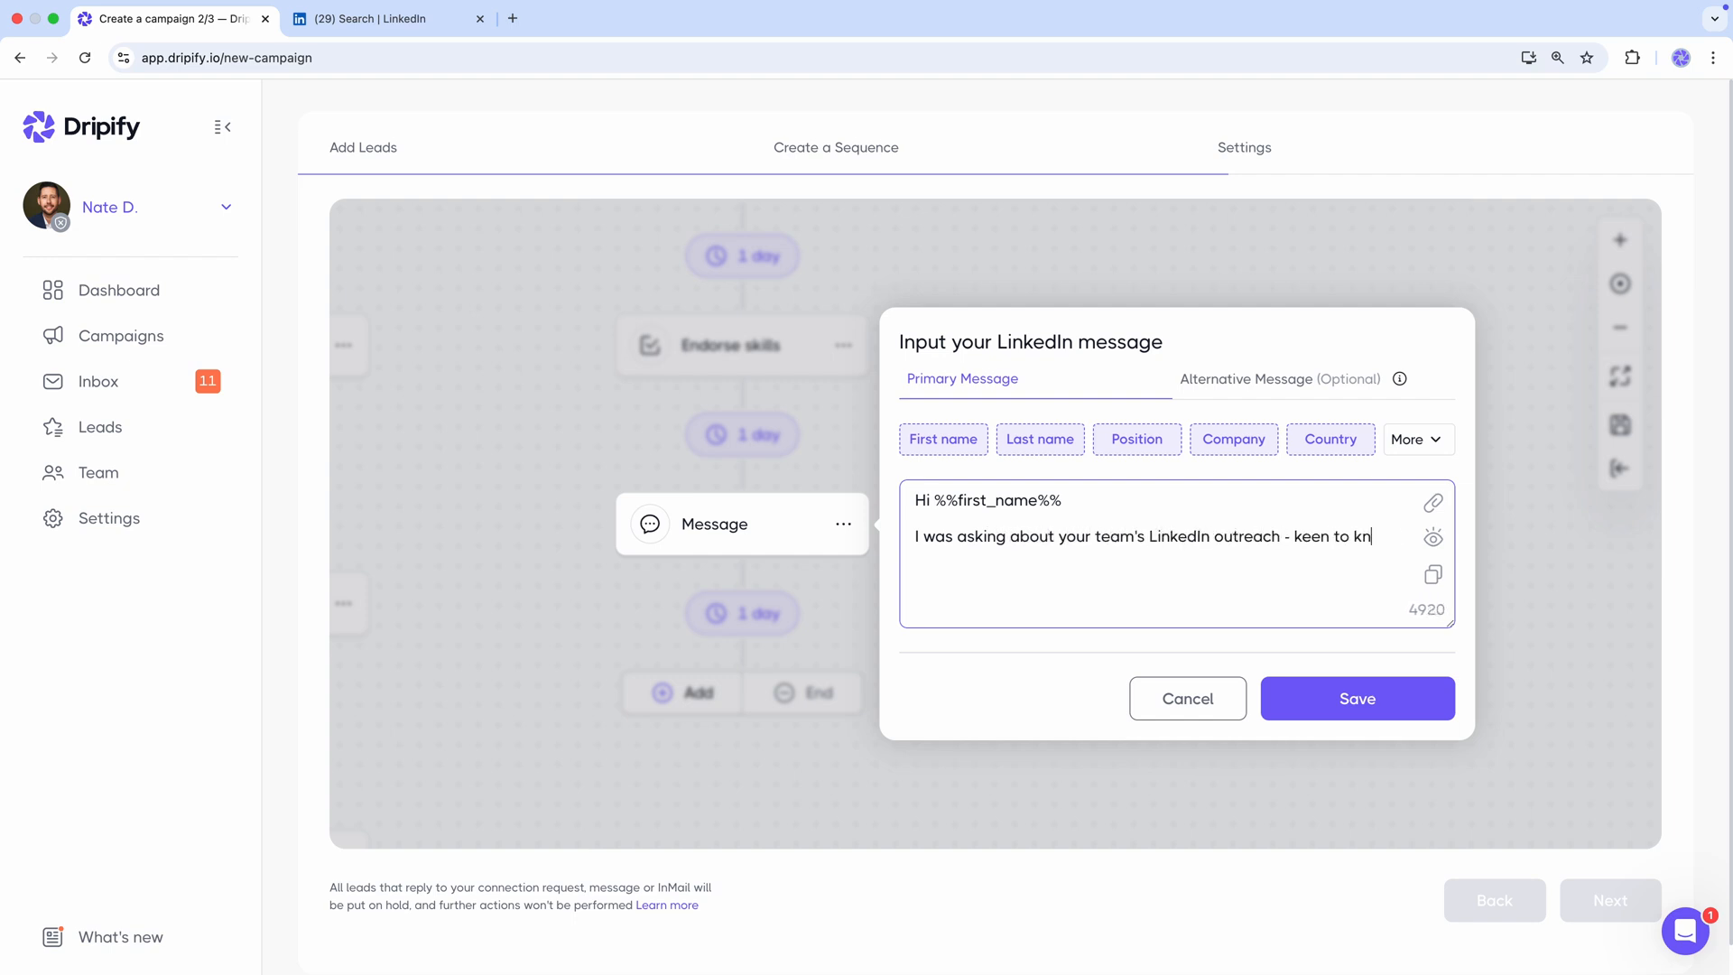
type("ow how your activity levels on this channel compare to others in")
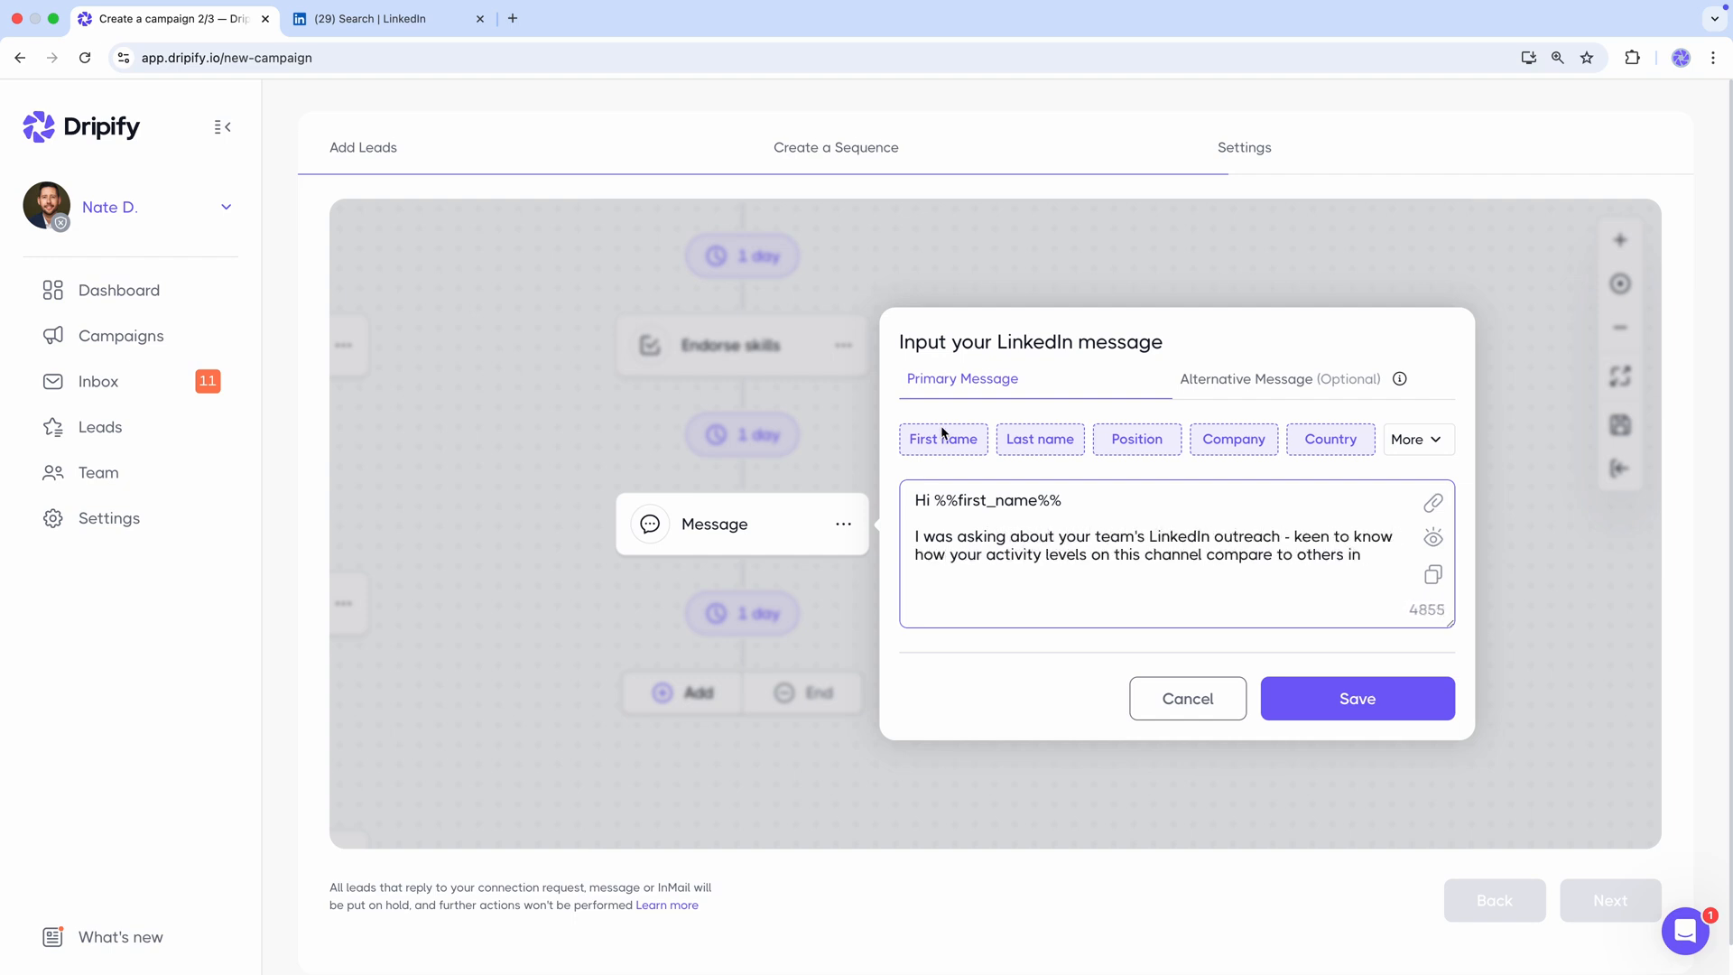
left_click(1417, 443)
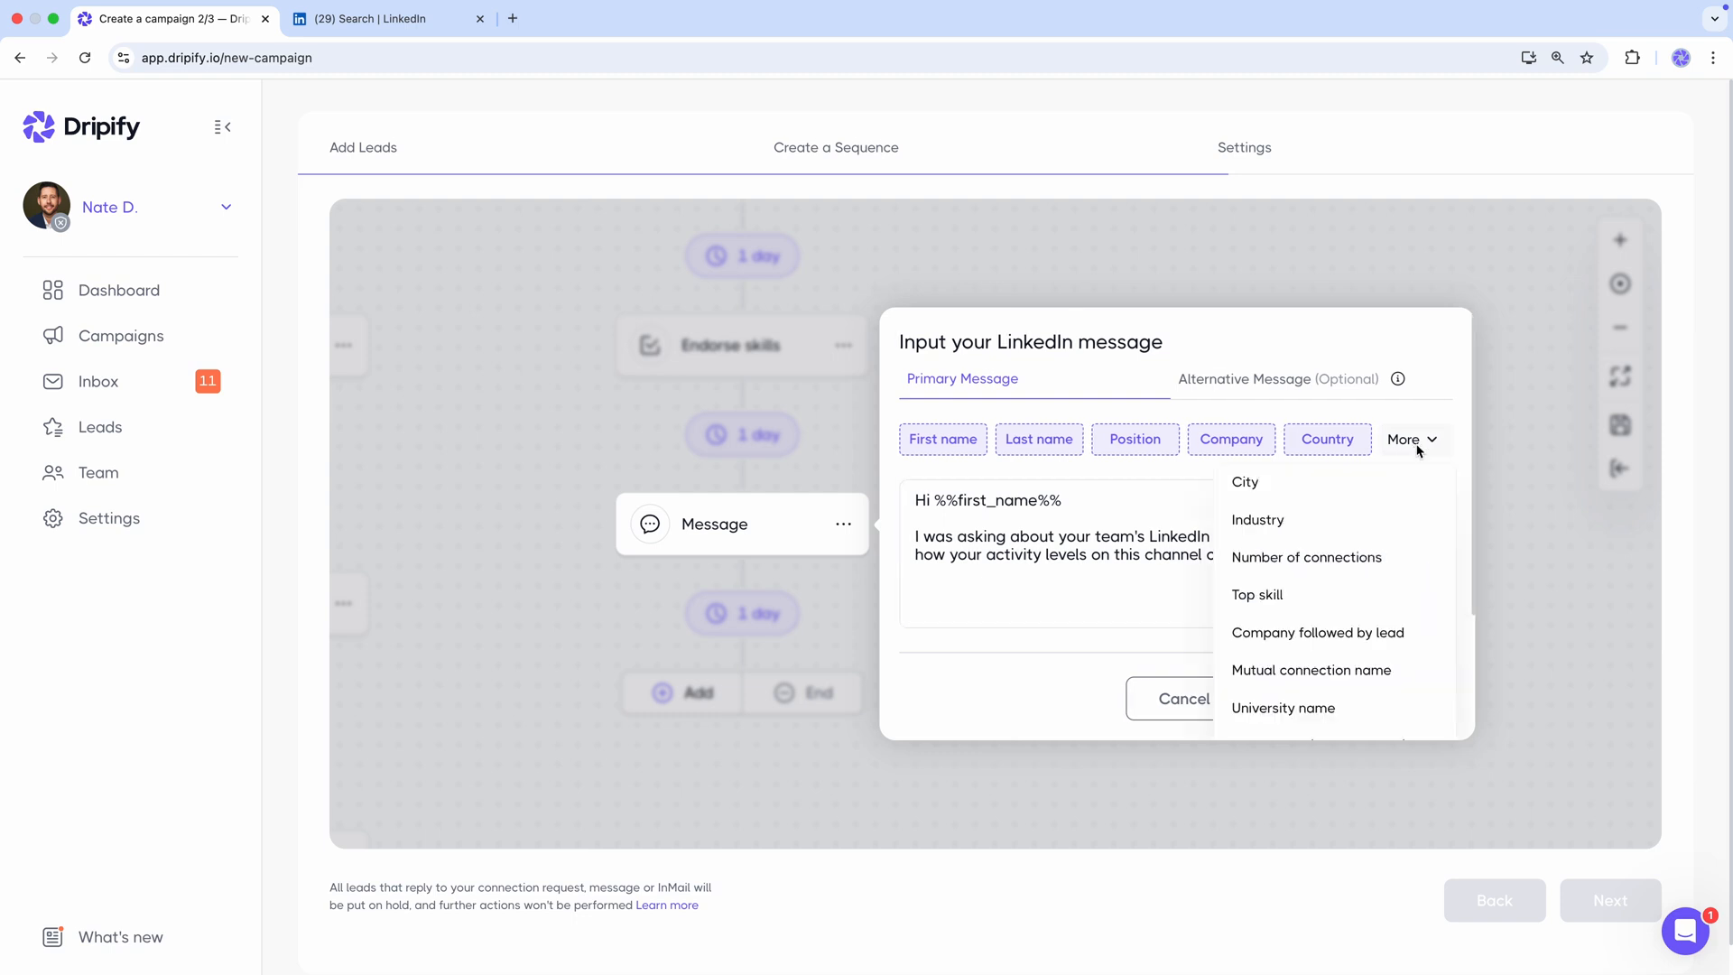
left_click(1282, 522)
type(".")
Step: Add a paragraph saying the product has been supercharging LinkedIn sales outreach for similar teams, leaving space for an insightful dialogue for both sides
key("Return")
key("Return")
type("My product has been supercharging sales")
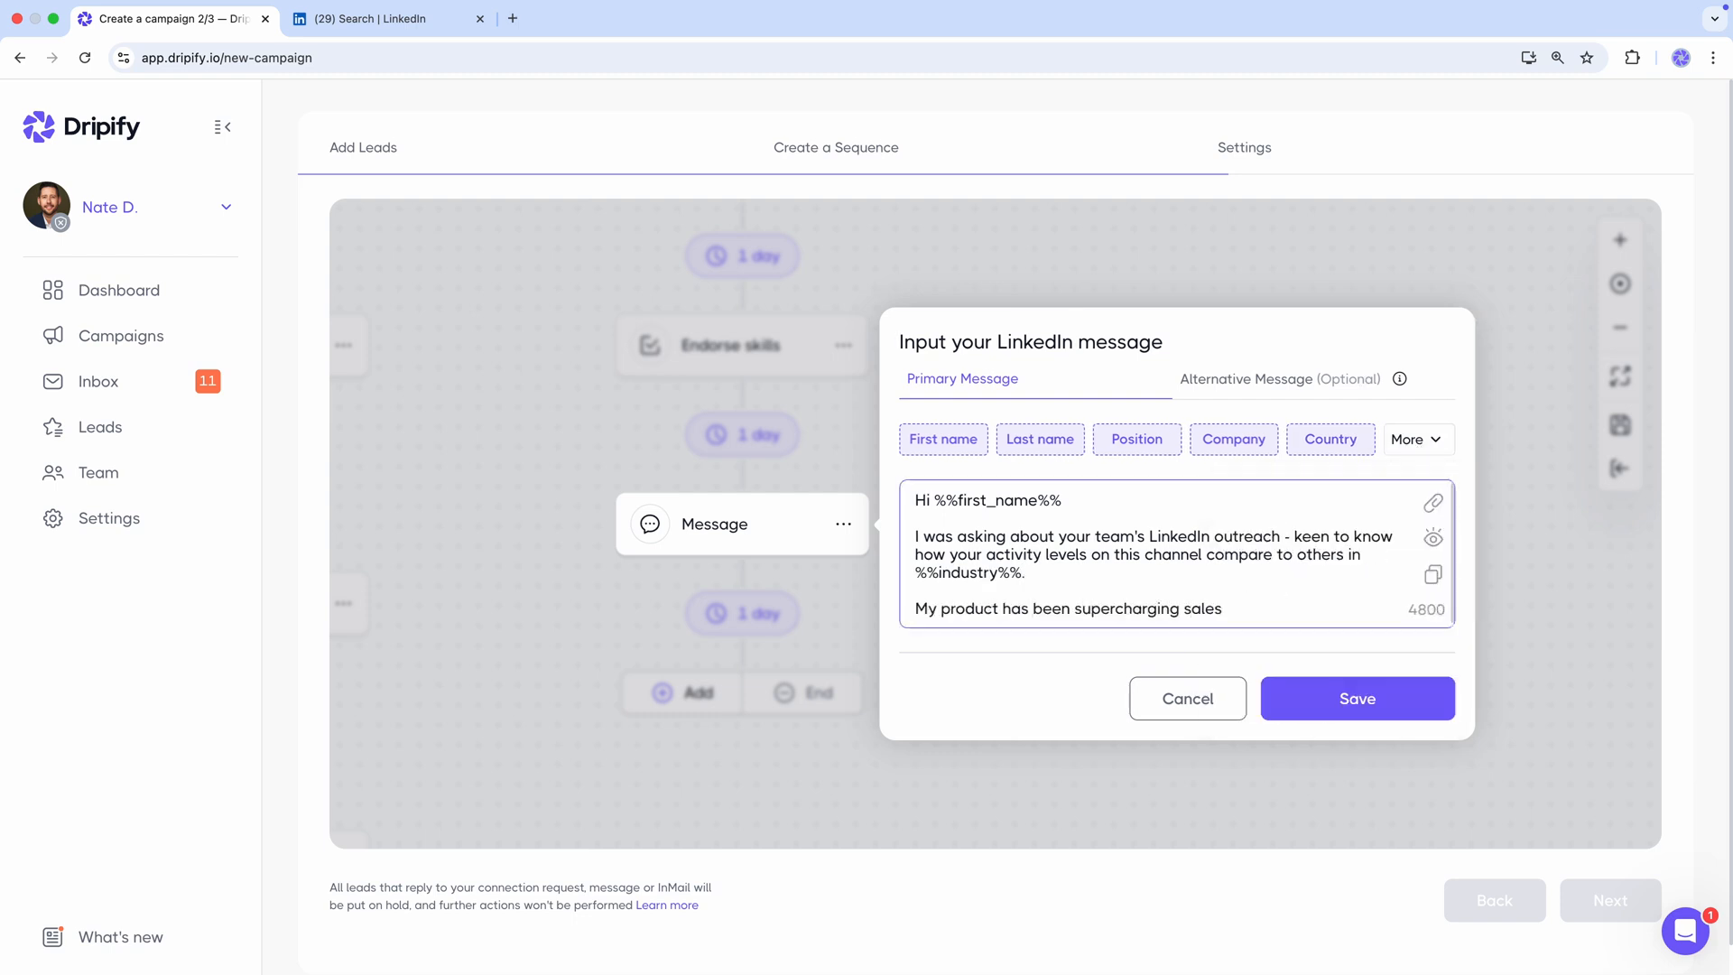
type(" outreach via LinkedIn for teams similar to yours. So there seems to be space for an insightful dialogue for both of us.")
Step: Close the message with "Whenever our schedules align, I'm all ears for a chat!" and the sender's first name, and save it
key("Return")
key("Return")
type("Whenever our schedules align, I'm all ears for a chat!")
key("Return")
key("Return")
type("Nate")
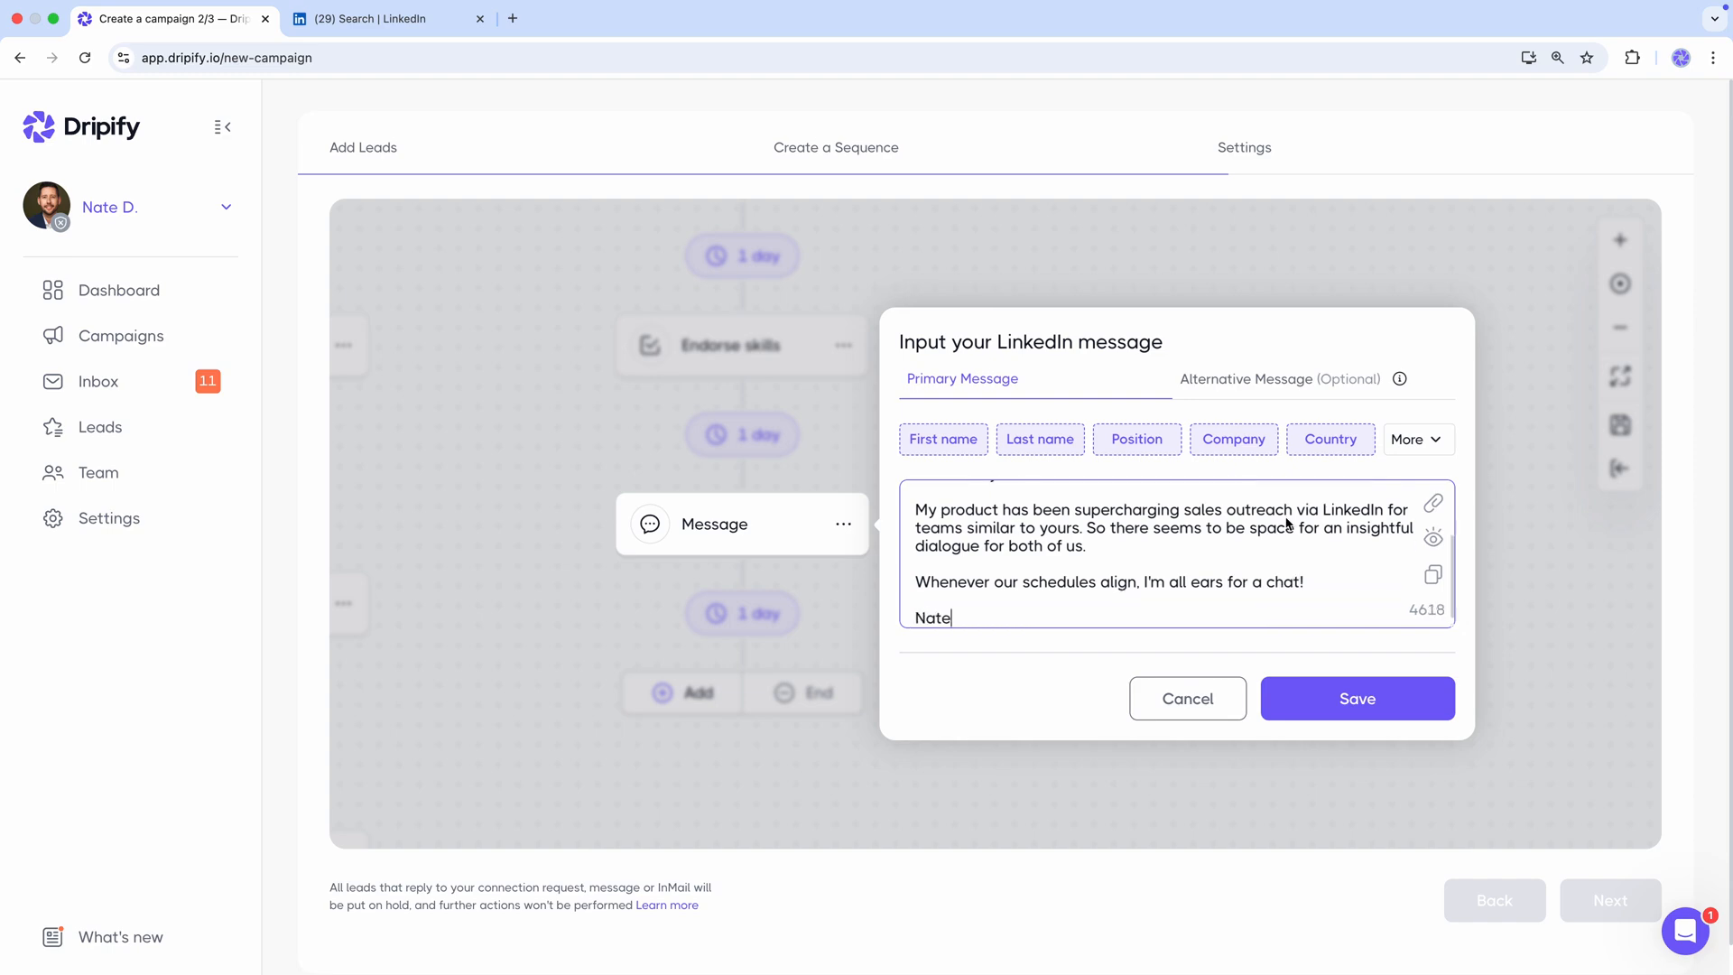
left_click(1368, 701)
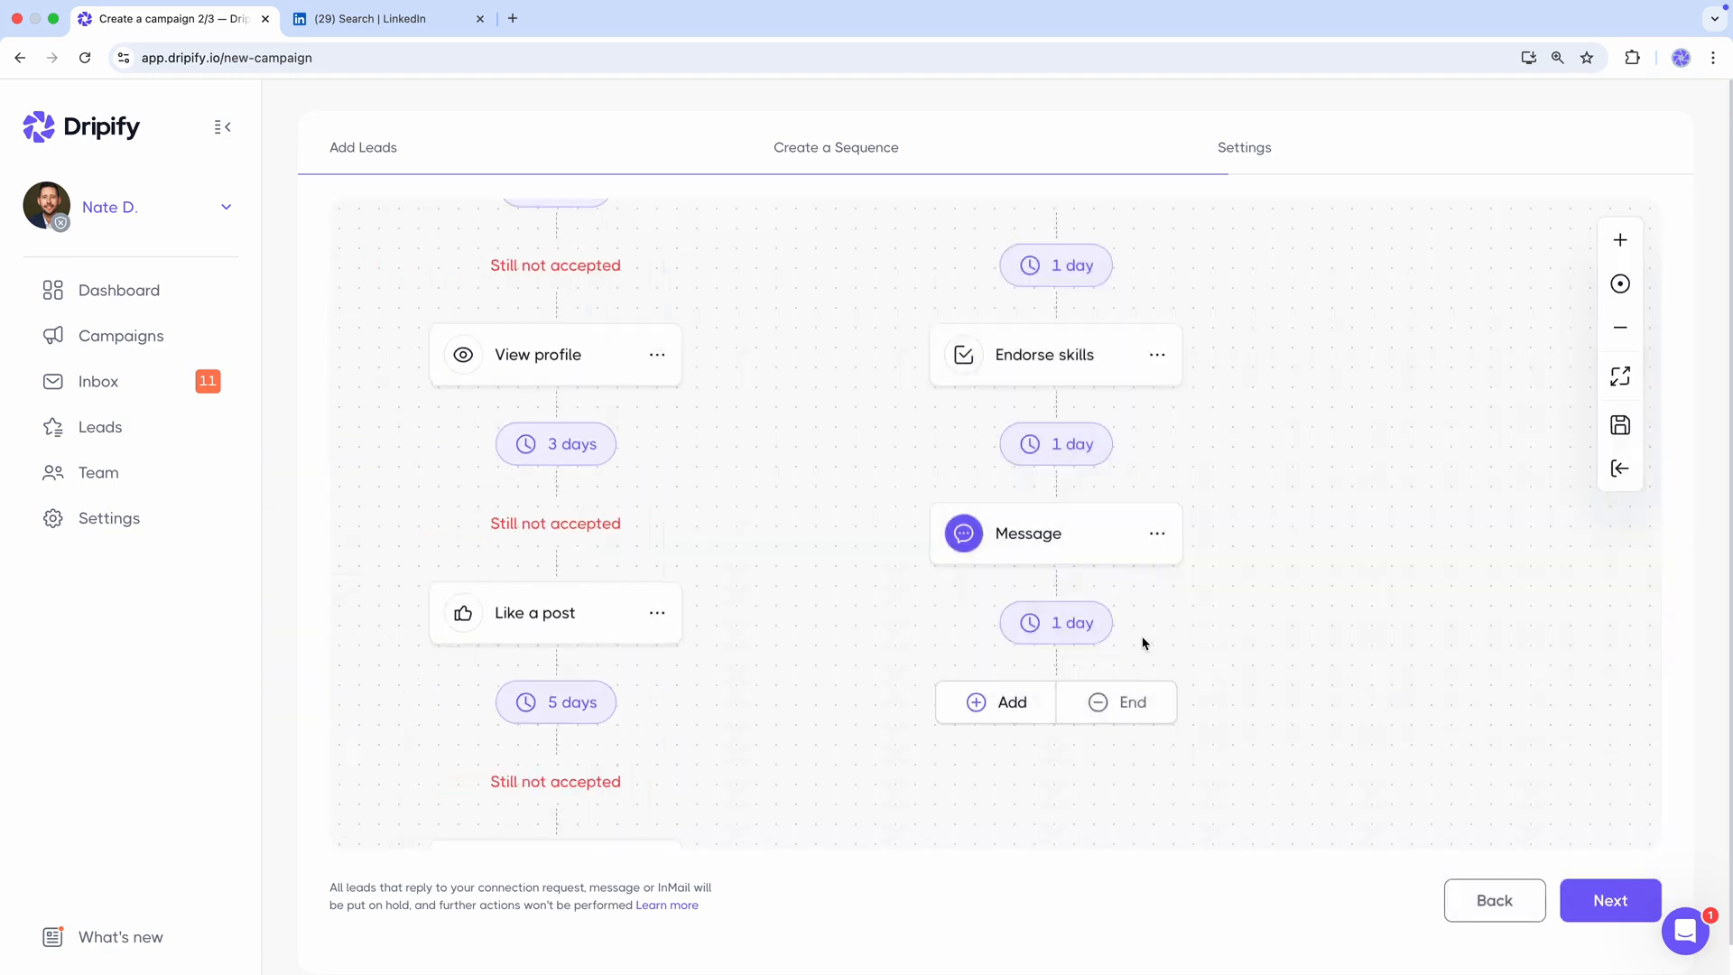
Step: Set the delay after the Message action to 5 days
left_click(1087, 630)
key("BackSpace")
type("5")
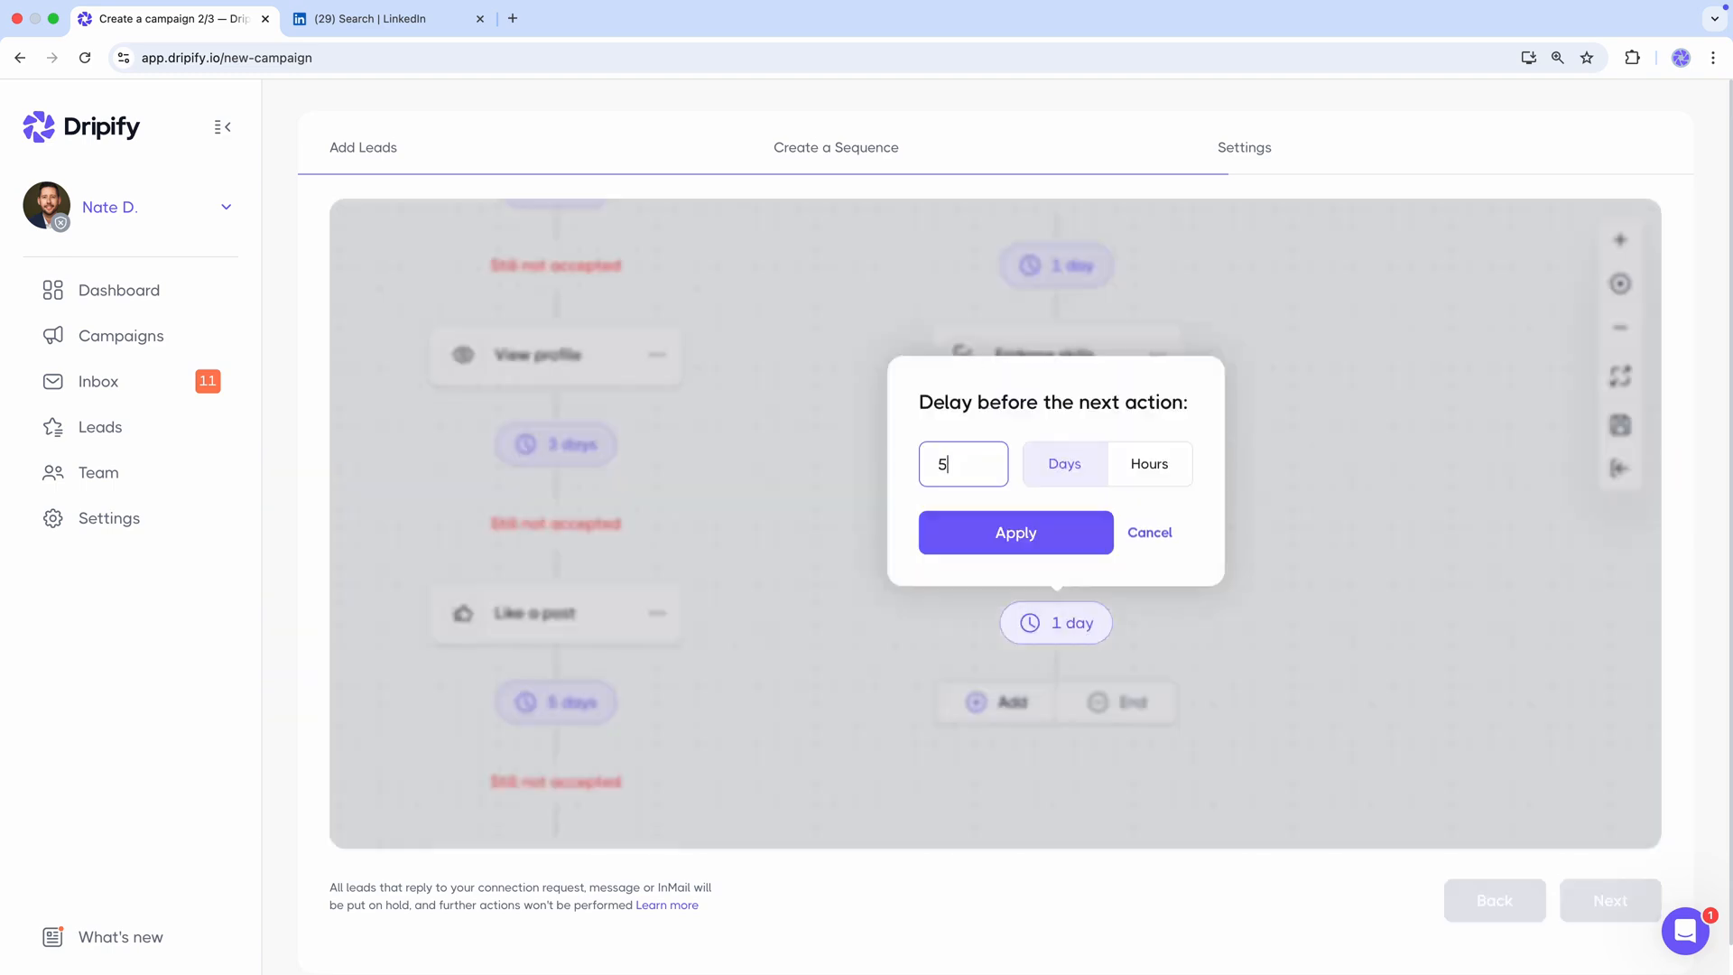
left_click(1053, 545)
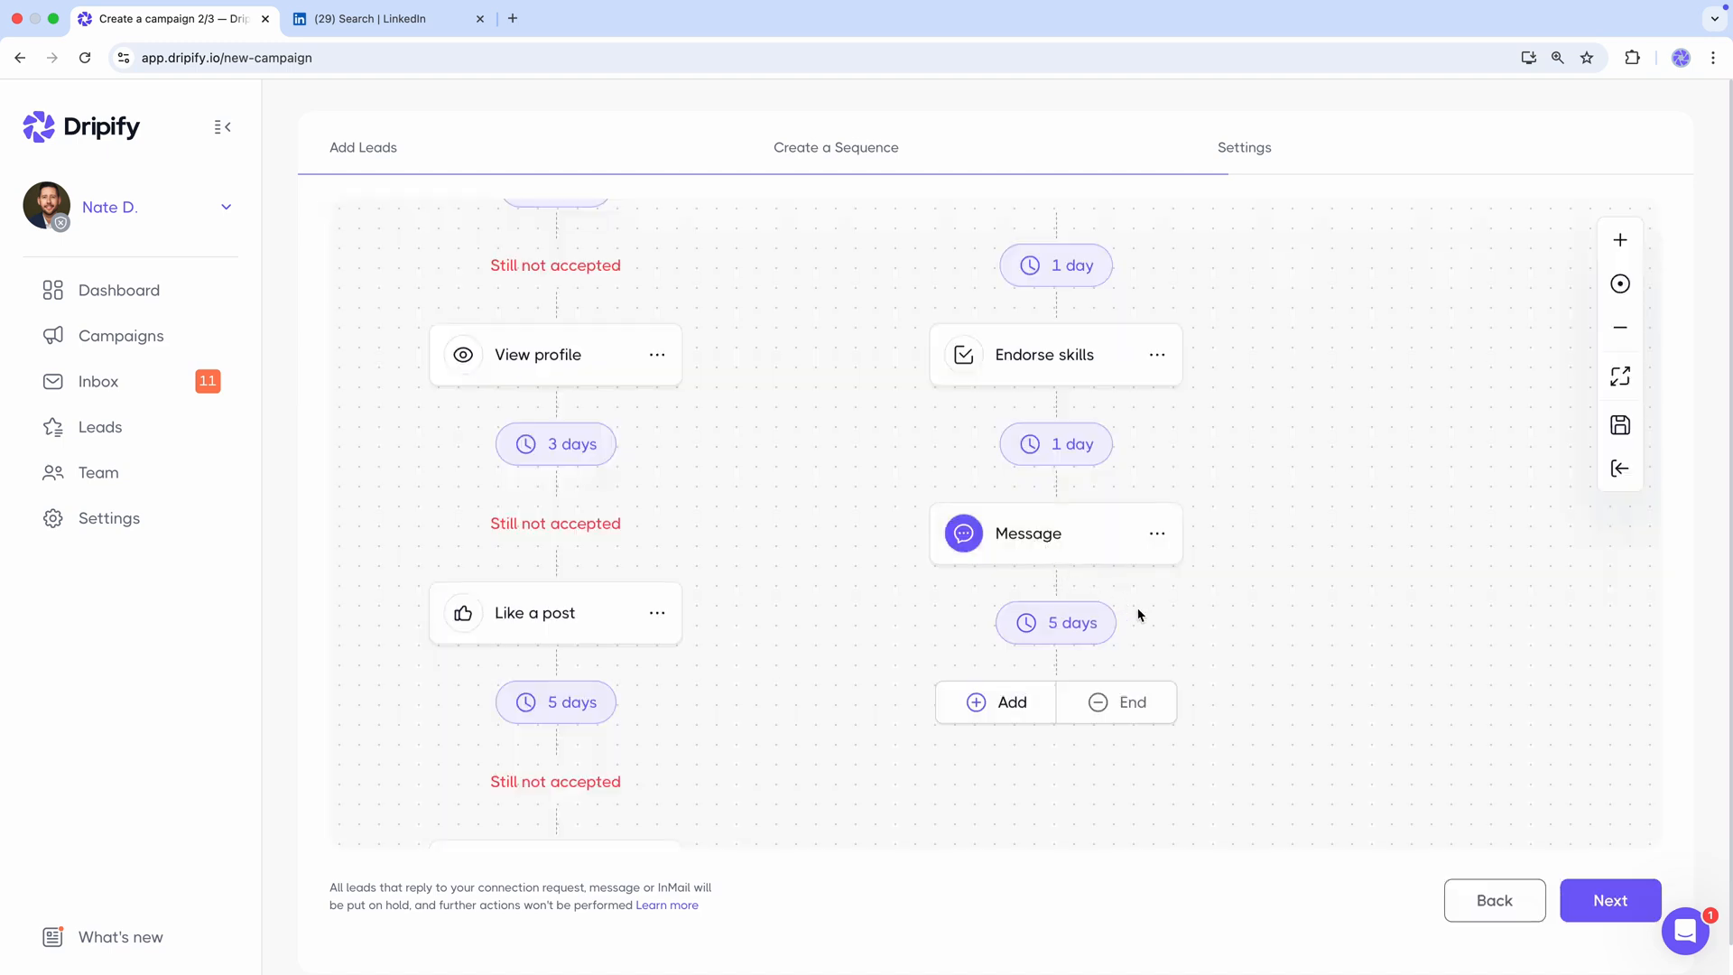
Step: After the 5-day delay, add a LinkedIn message with "Hi", the first-name placeholder and "Understanding the busy inbox, just nudging my message your way."
left_click(1045, 688)
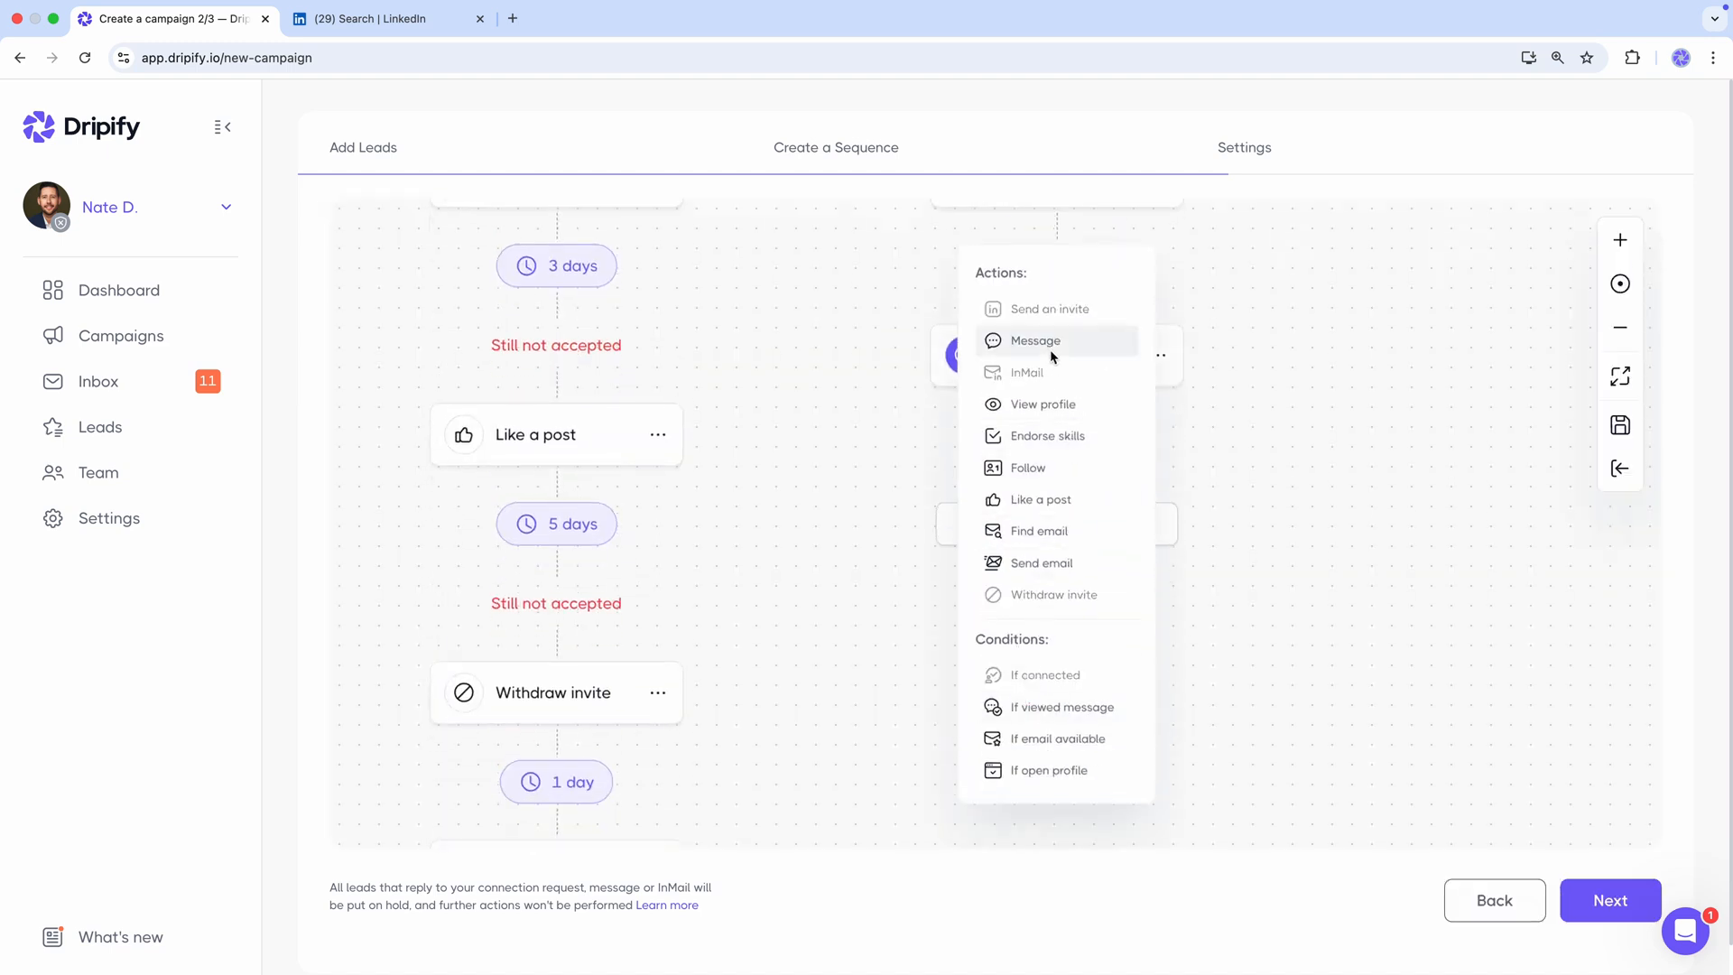
left_click(1049, 347)
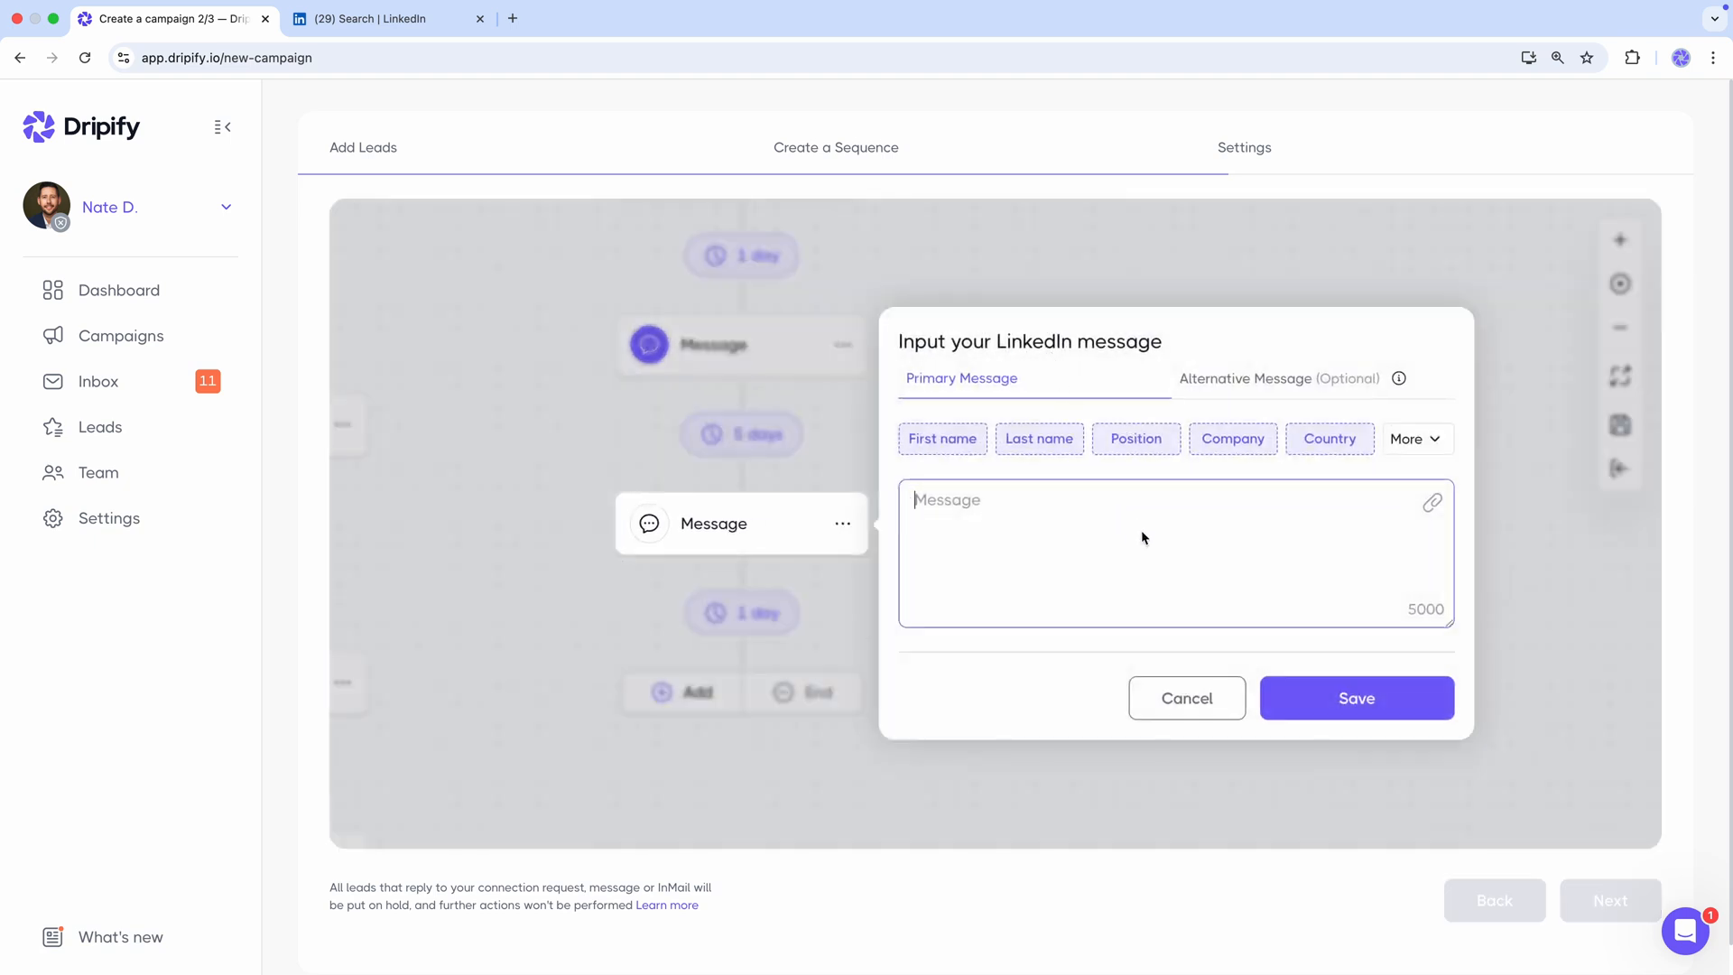
type("Hi")
left_click(946, 446)
type(", ")
type("Und")
type("erstanding the busy in")
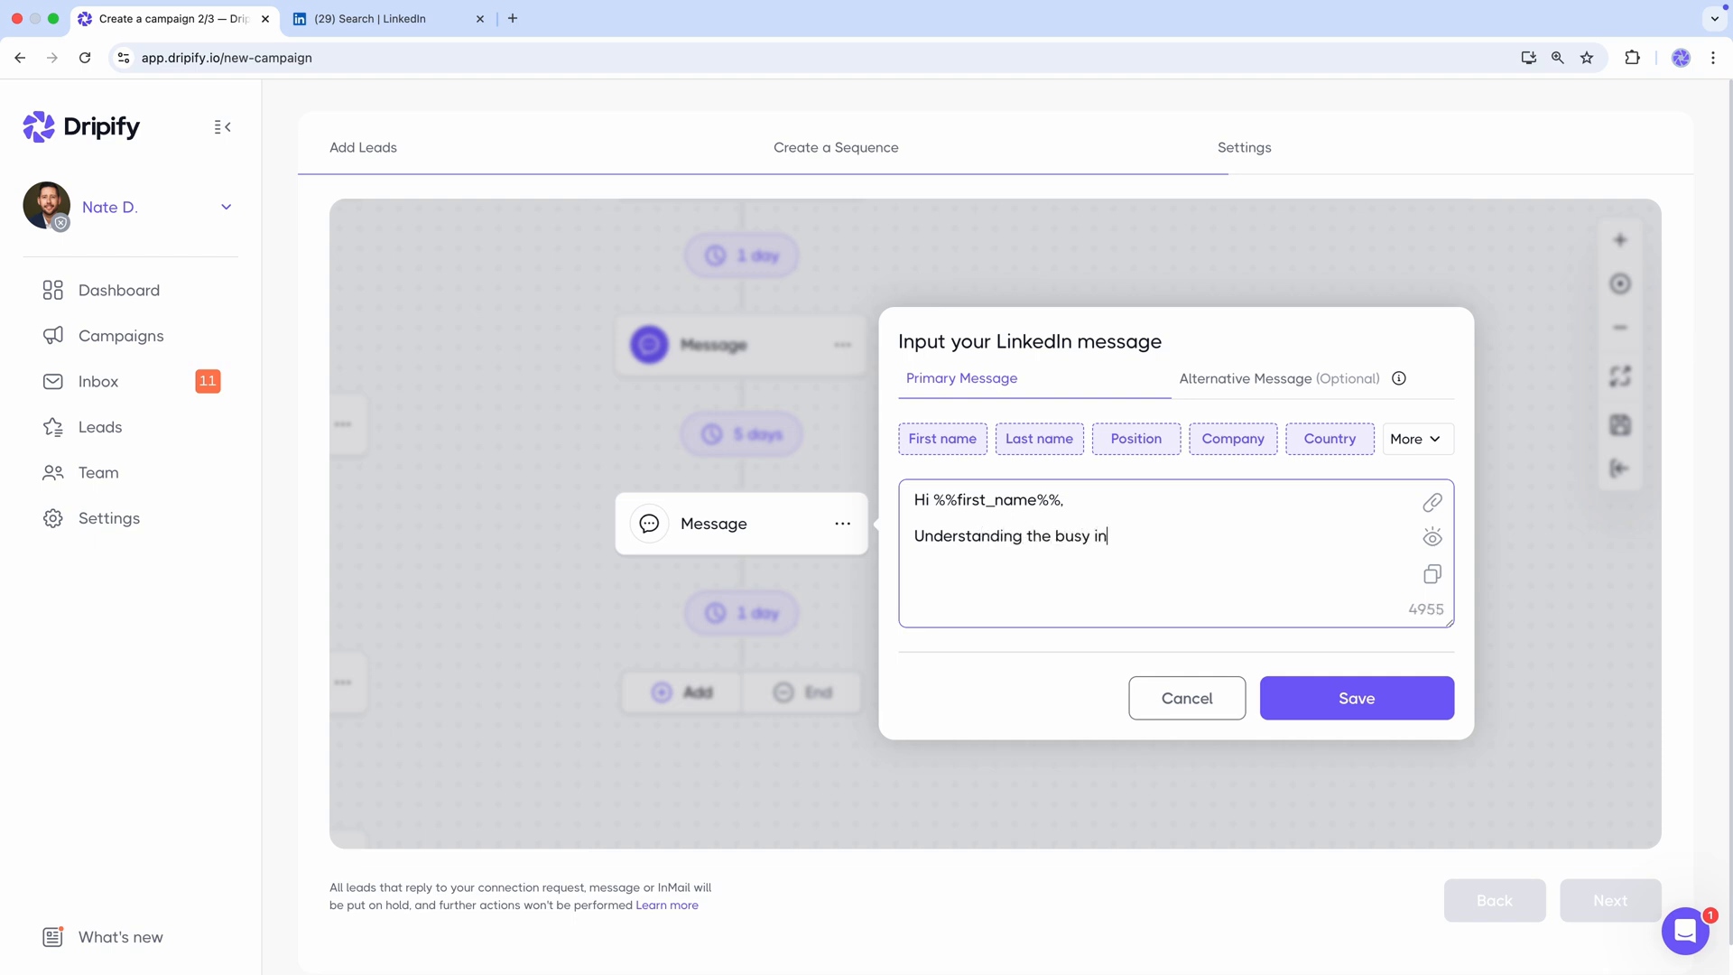
type("box, just nudging my message your way.")
Step: Close the message with "Looking forward to your response when you are ready." and the sender's first name, and save it
key("Return")
key("Return")
type("Looking forward to your response when you are ready.")
key("Return")
key("Return")
type("Nate")
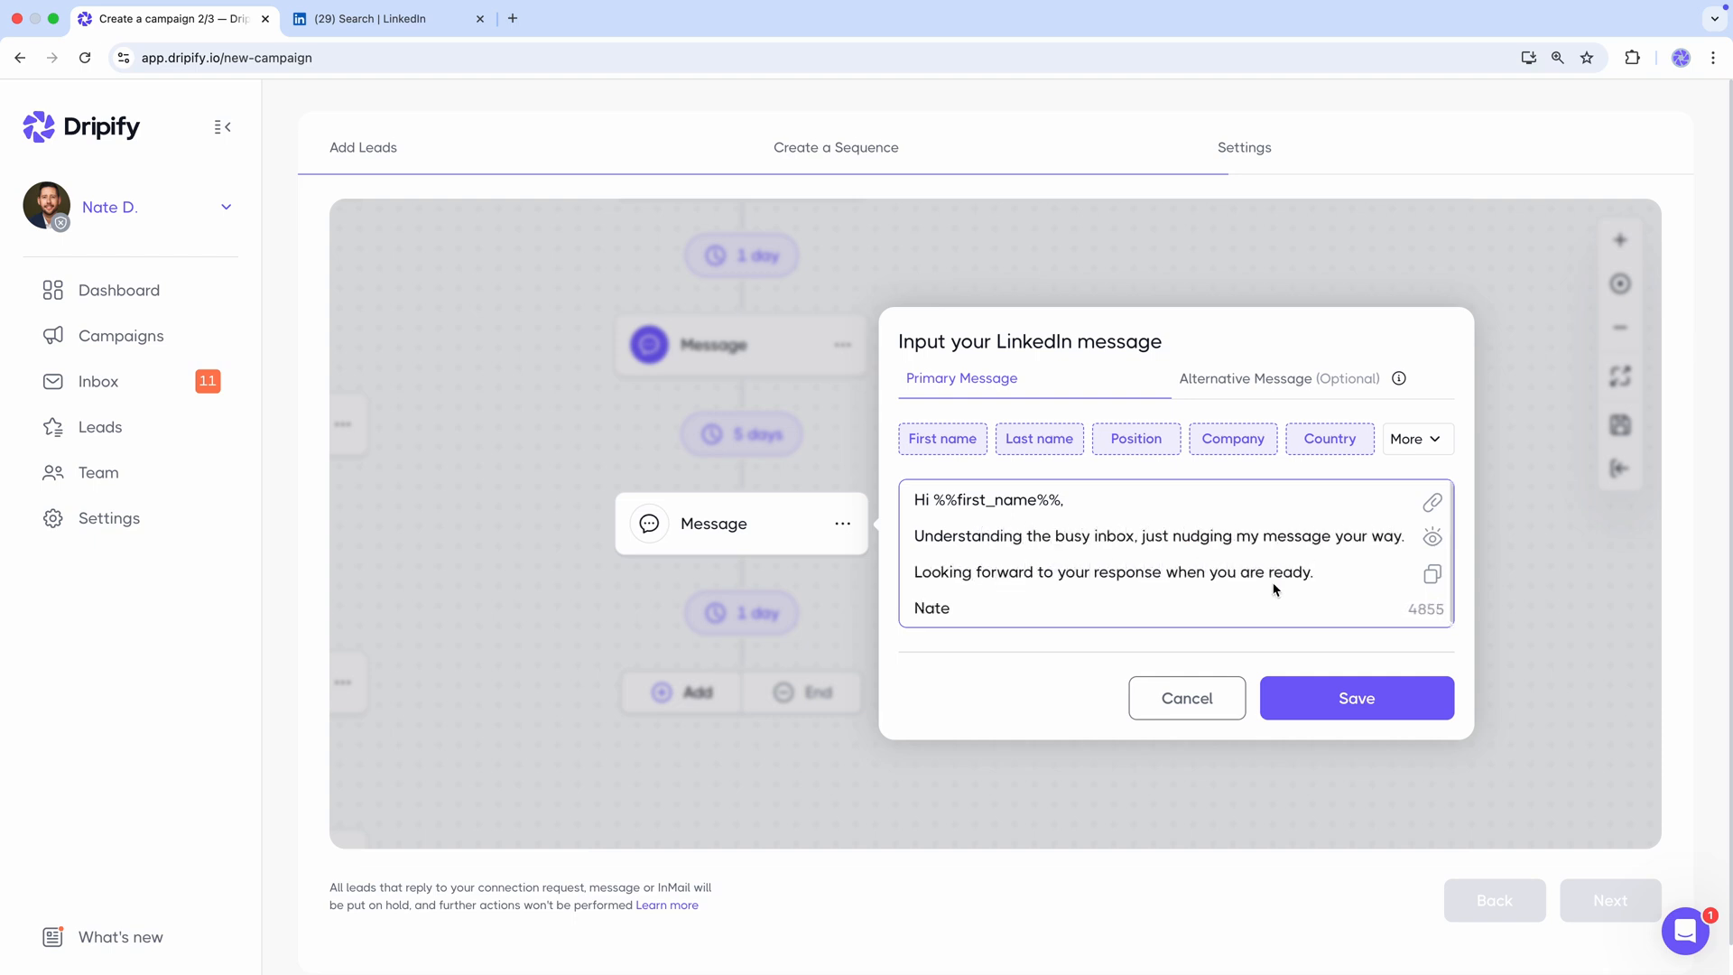
left_click(1360, 703)
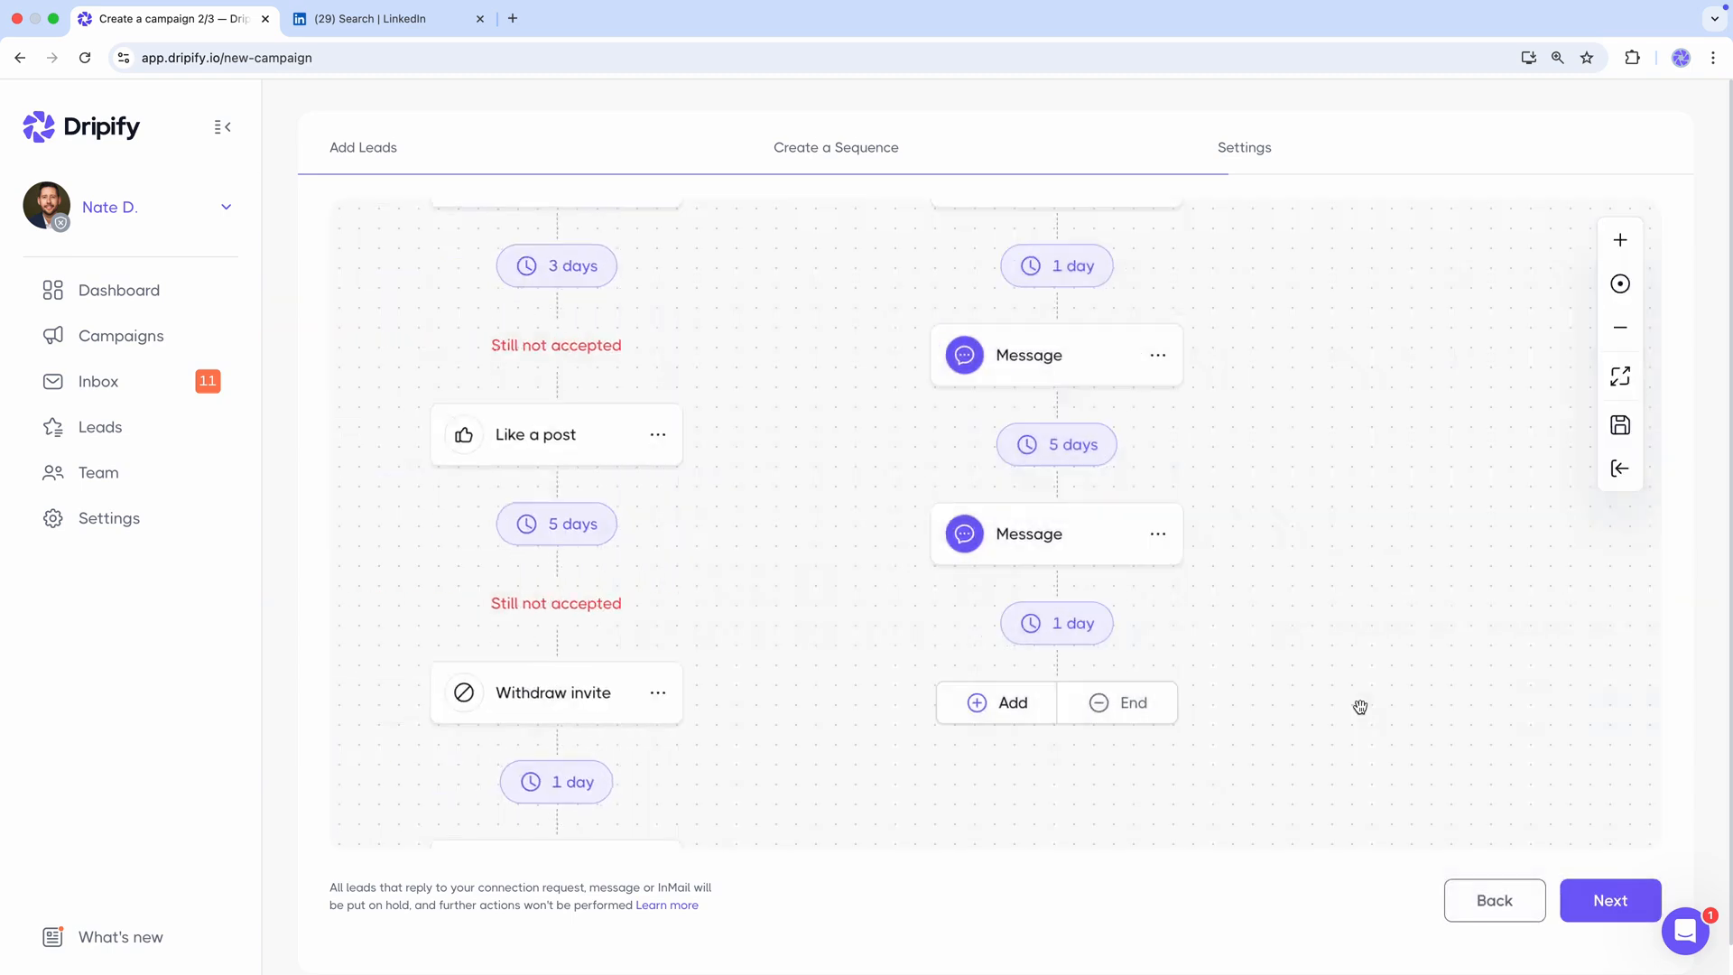
Step: Set the delay after the second Message action to 7 days
left_click(1068, 628)
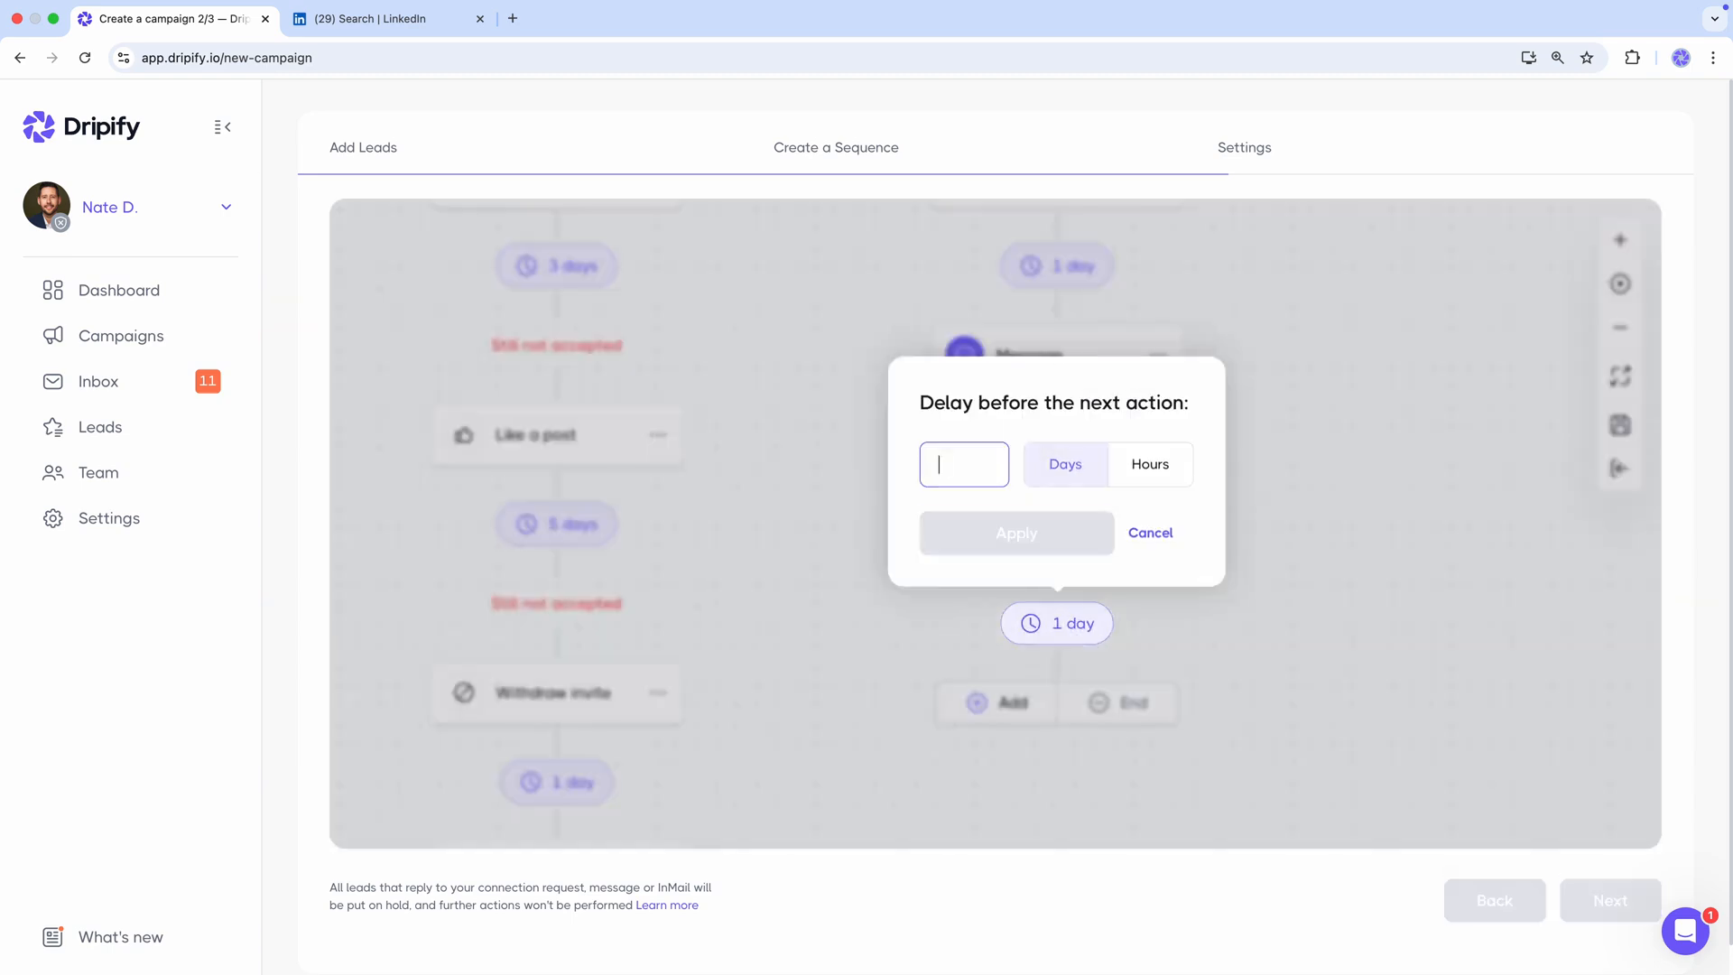
type("7")
left_click(1062, 546)
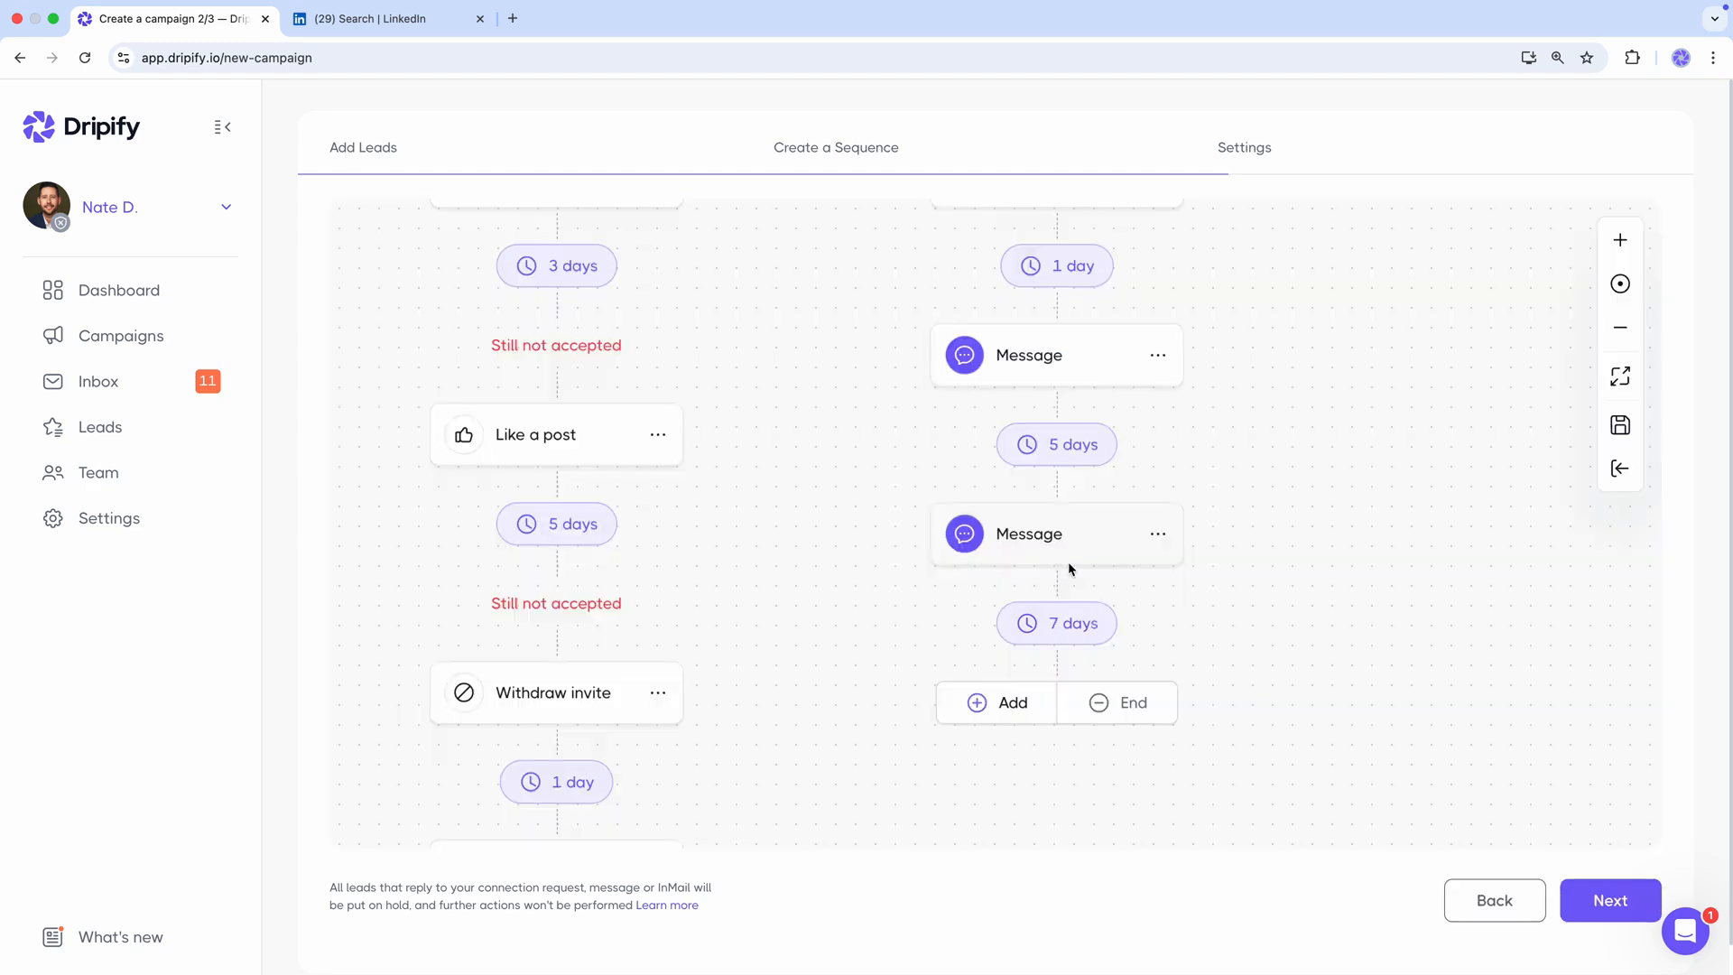
Step: After the 7-day delay, add another LinkedIn message greeting the lead with "Hey" and the first-name placeholder
left_click(1036, 701)
left_click(1065, 355)
type("Hey")
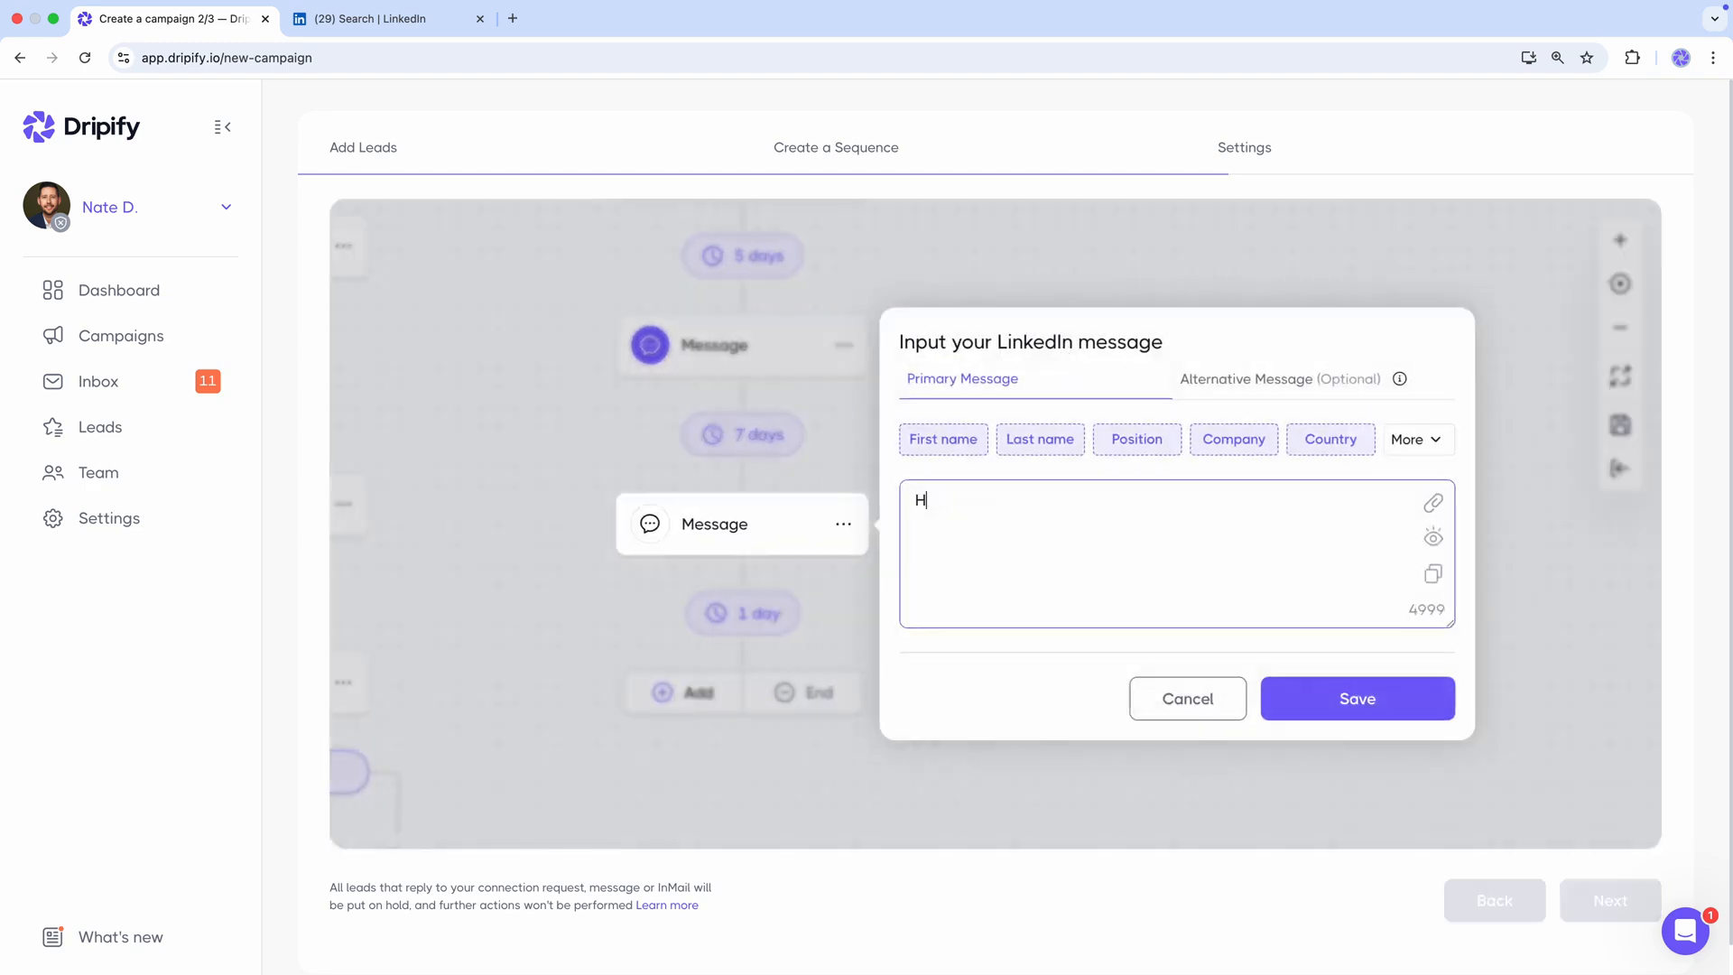
left_click(968, 436)
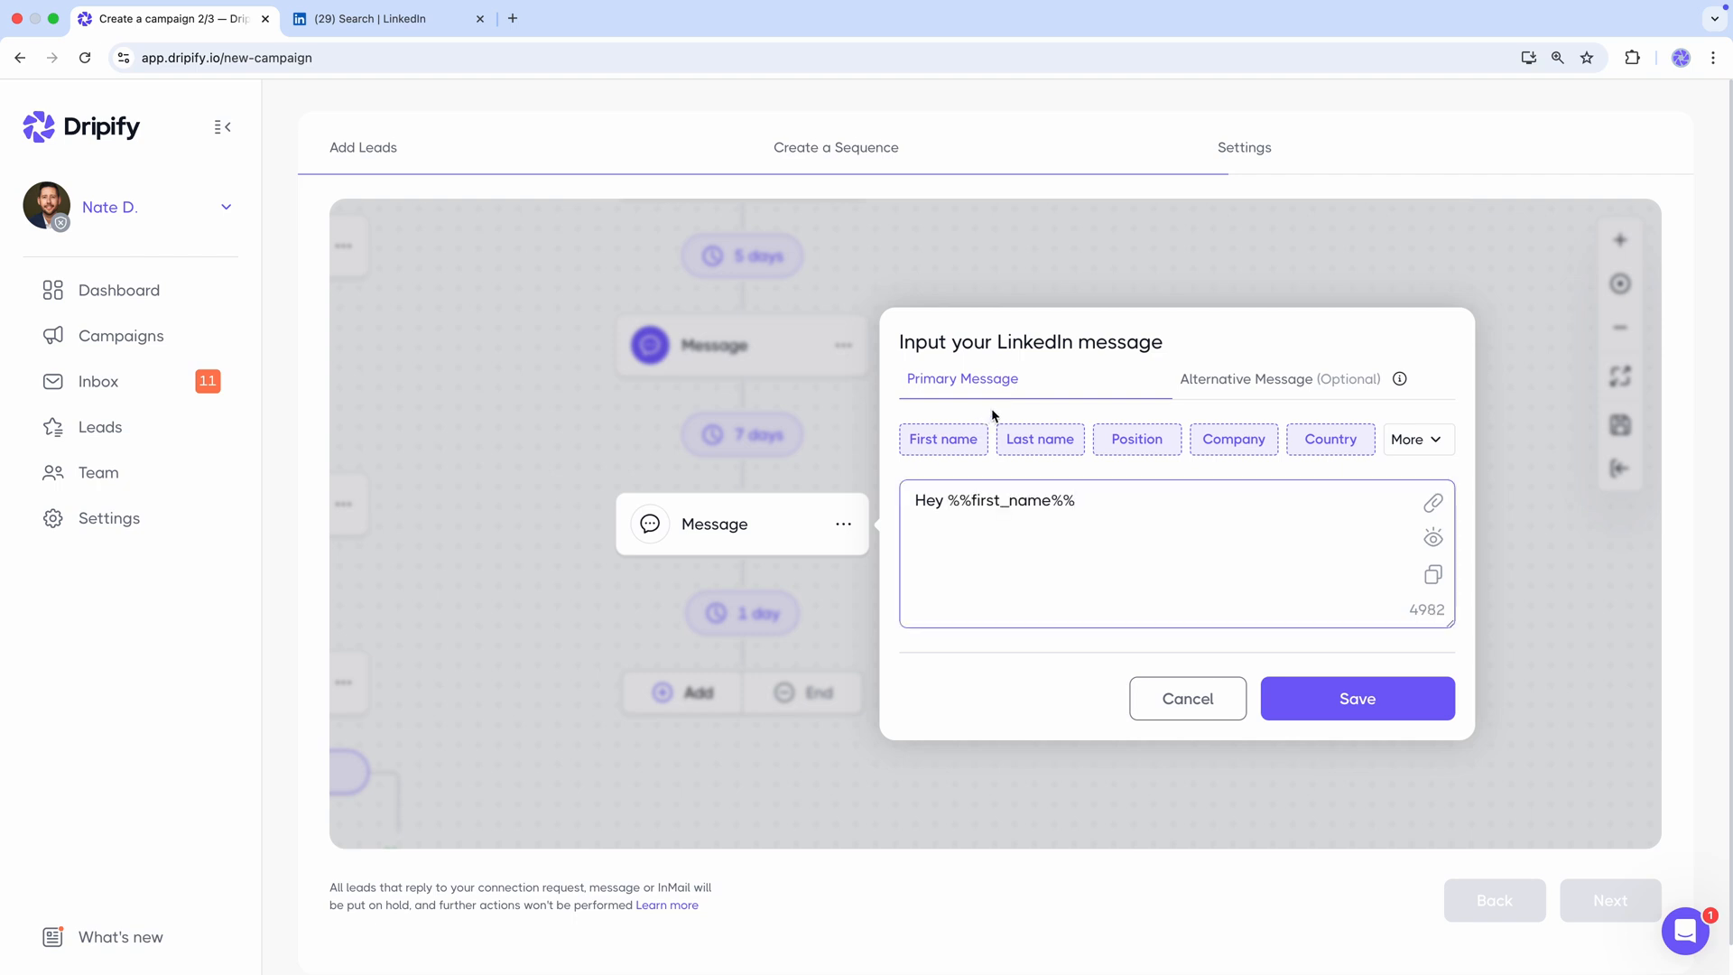
Step: Write that you and the LinkedIn optimization lead reviewed the profile, using the company placeholder, and spotted areas holding back LinkedIn results; save the message
type("While looking forward to our dialogue on LinkedIn outreach strategies, I took a look at your")
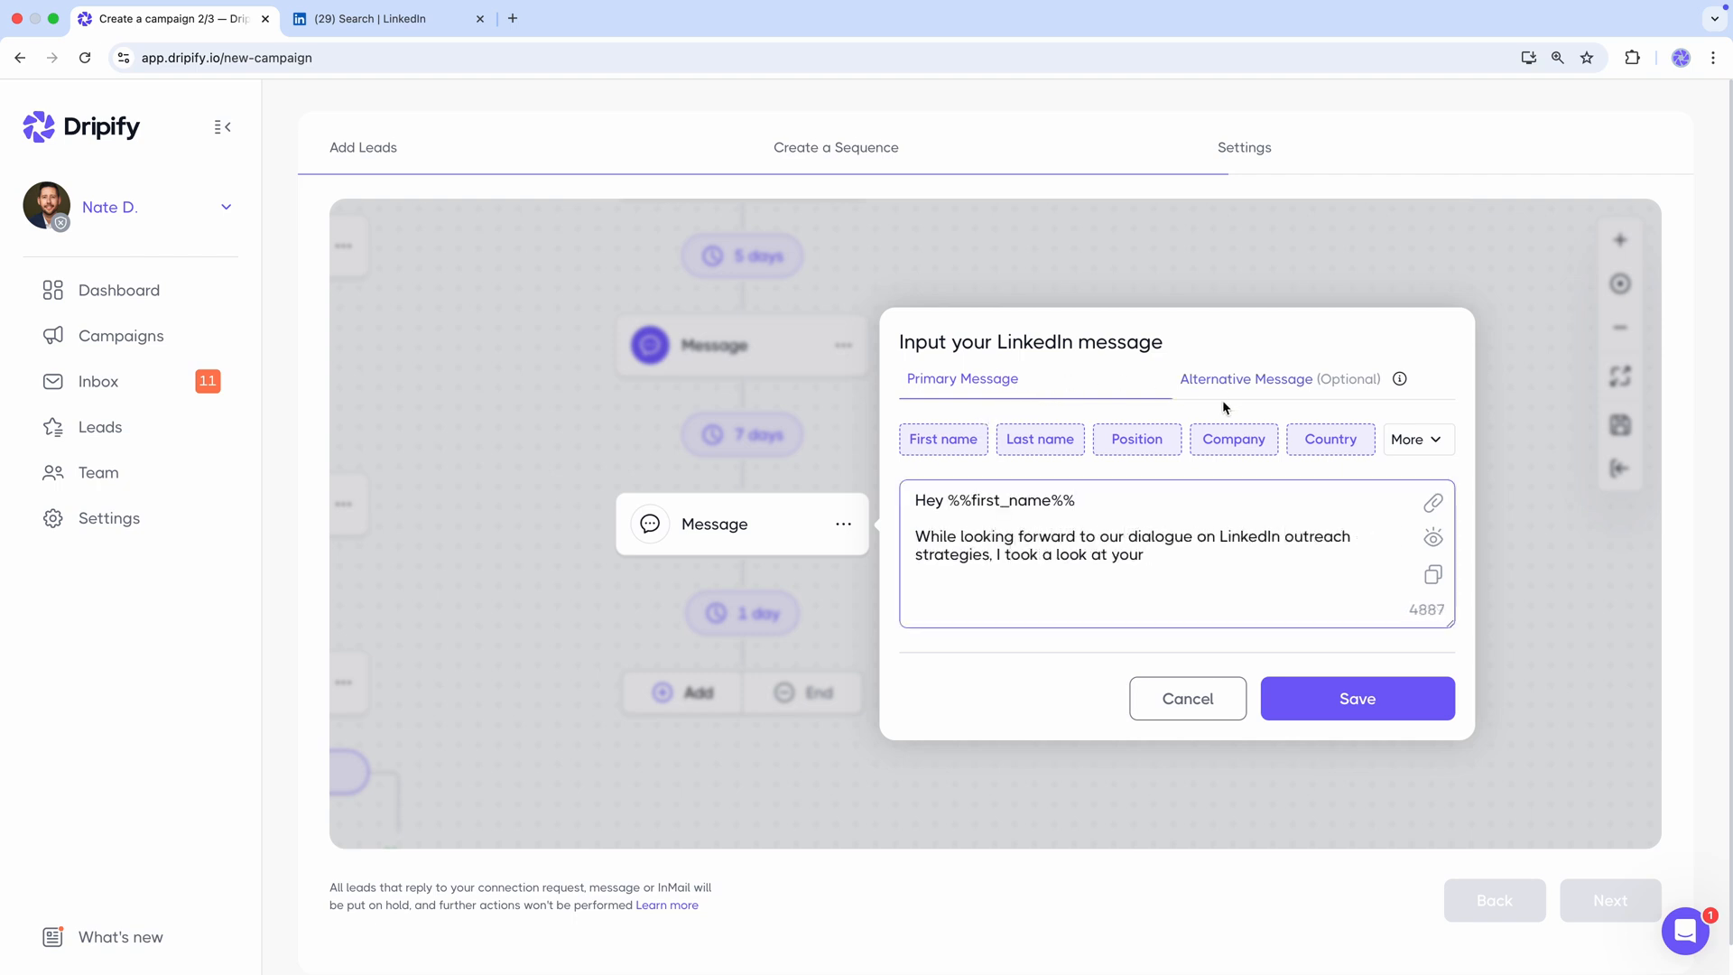
left_click(1250, 439)
type("'s profile with Jack, our LinkedIn optimization lead. Spotted key areas that might be holding back your LinkedIn results.  If interested, I can share a brief feedback outlining potential suggested improvements. Could this possibly be relevant to you?  Nate")
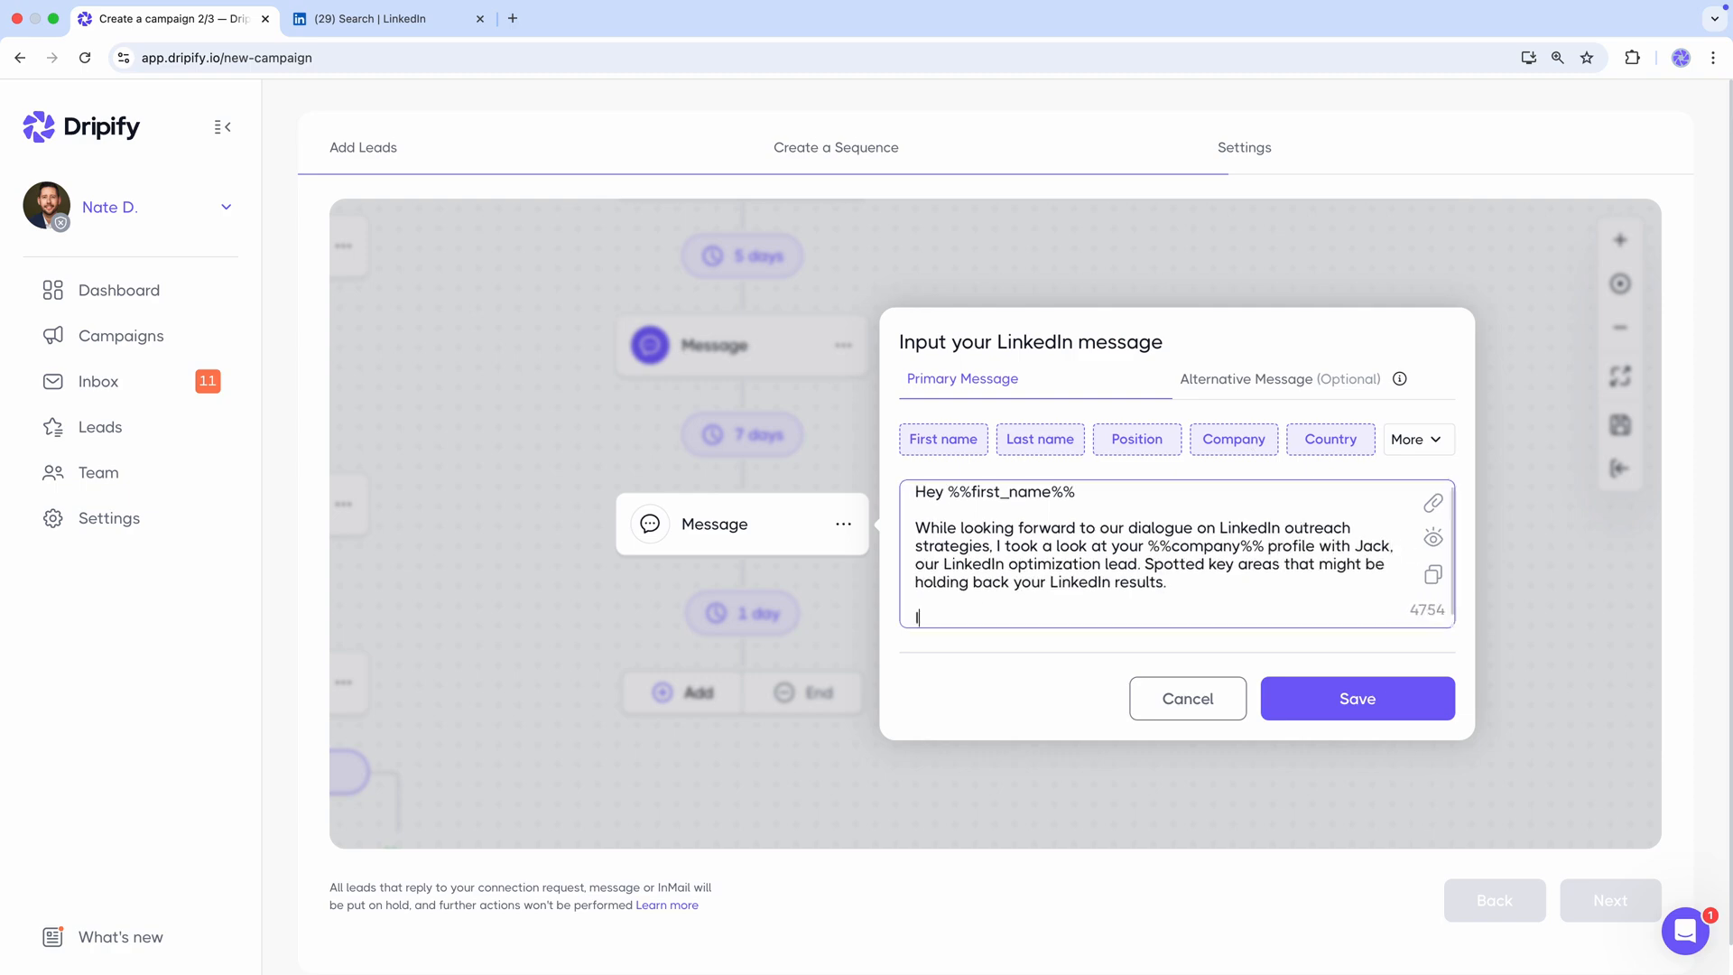
left_click(1359, 690)
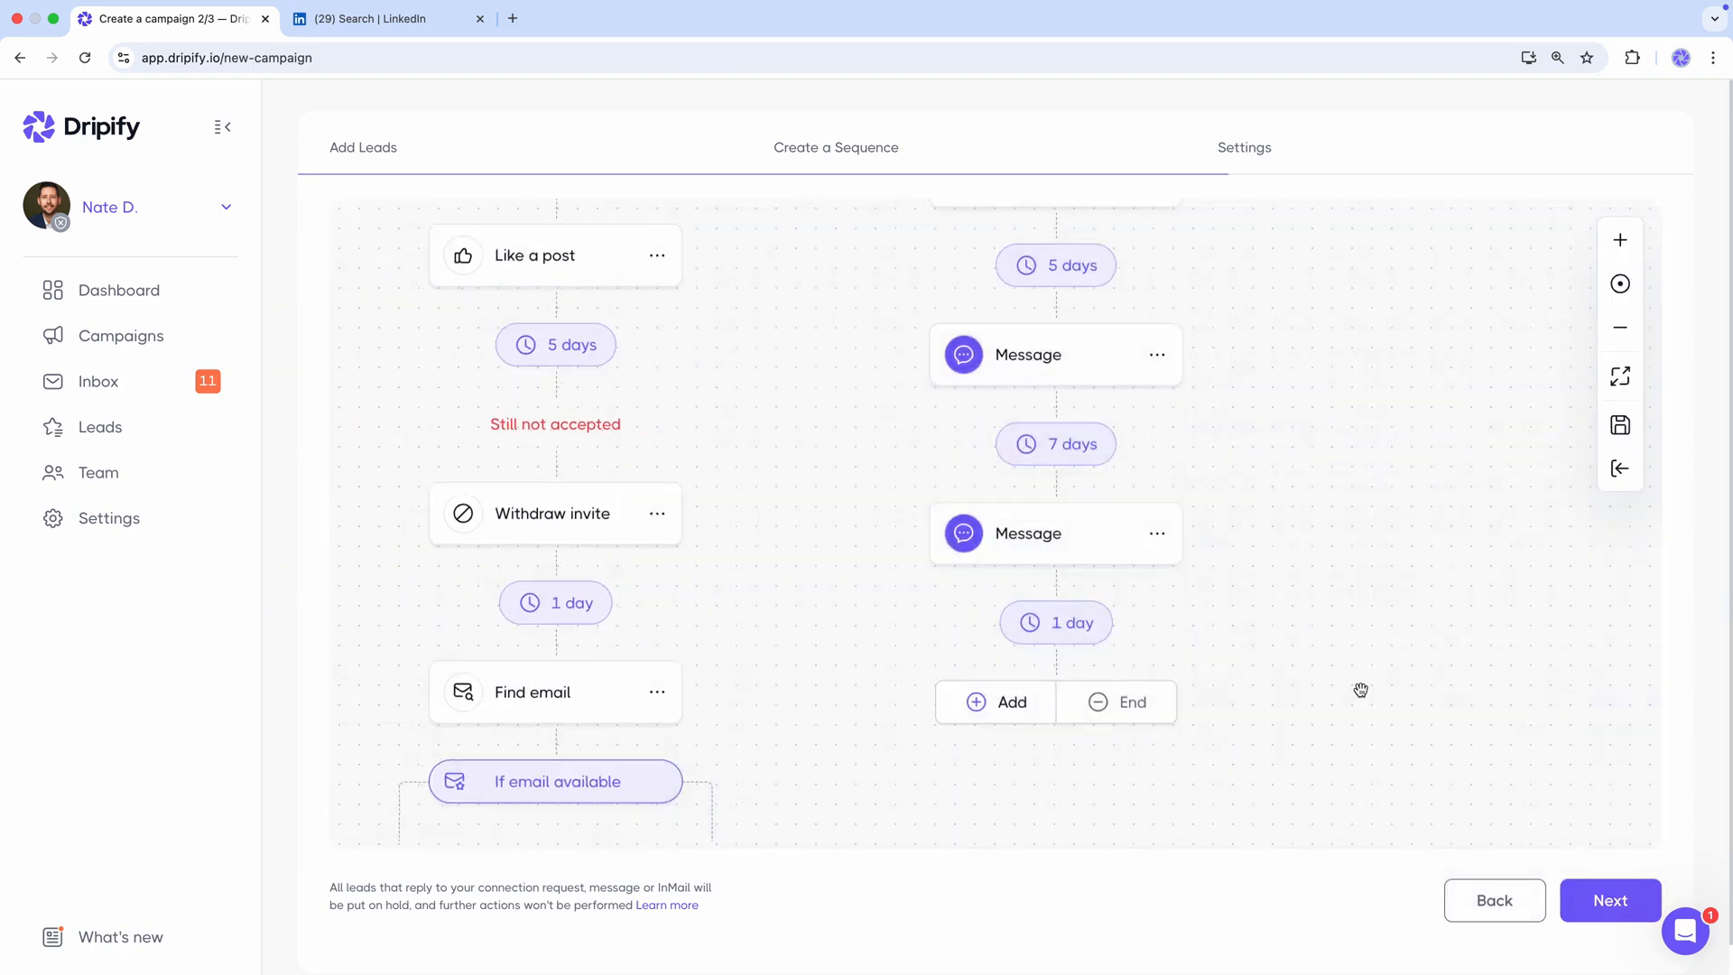
Step: End the accepted branch after the third message and name the campaign "CMO - United States" in its settings
left_click(1133, 703)
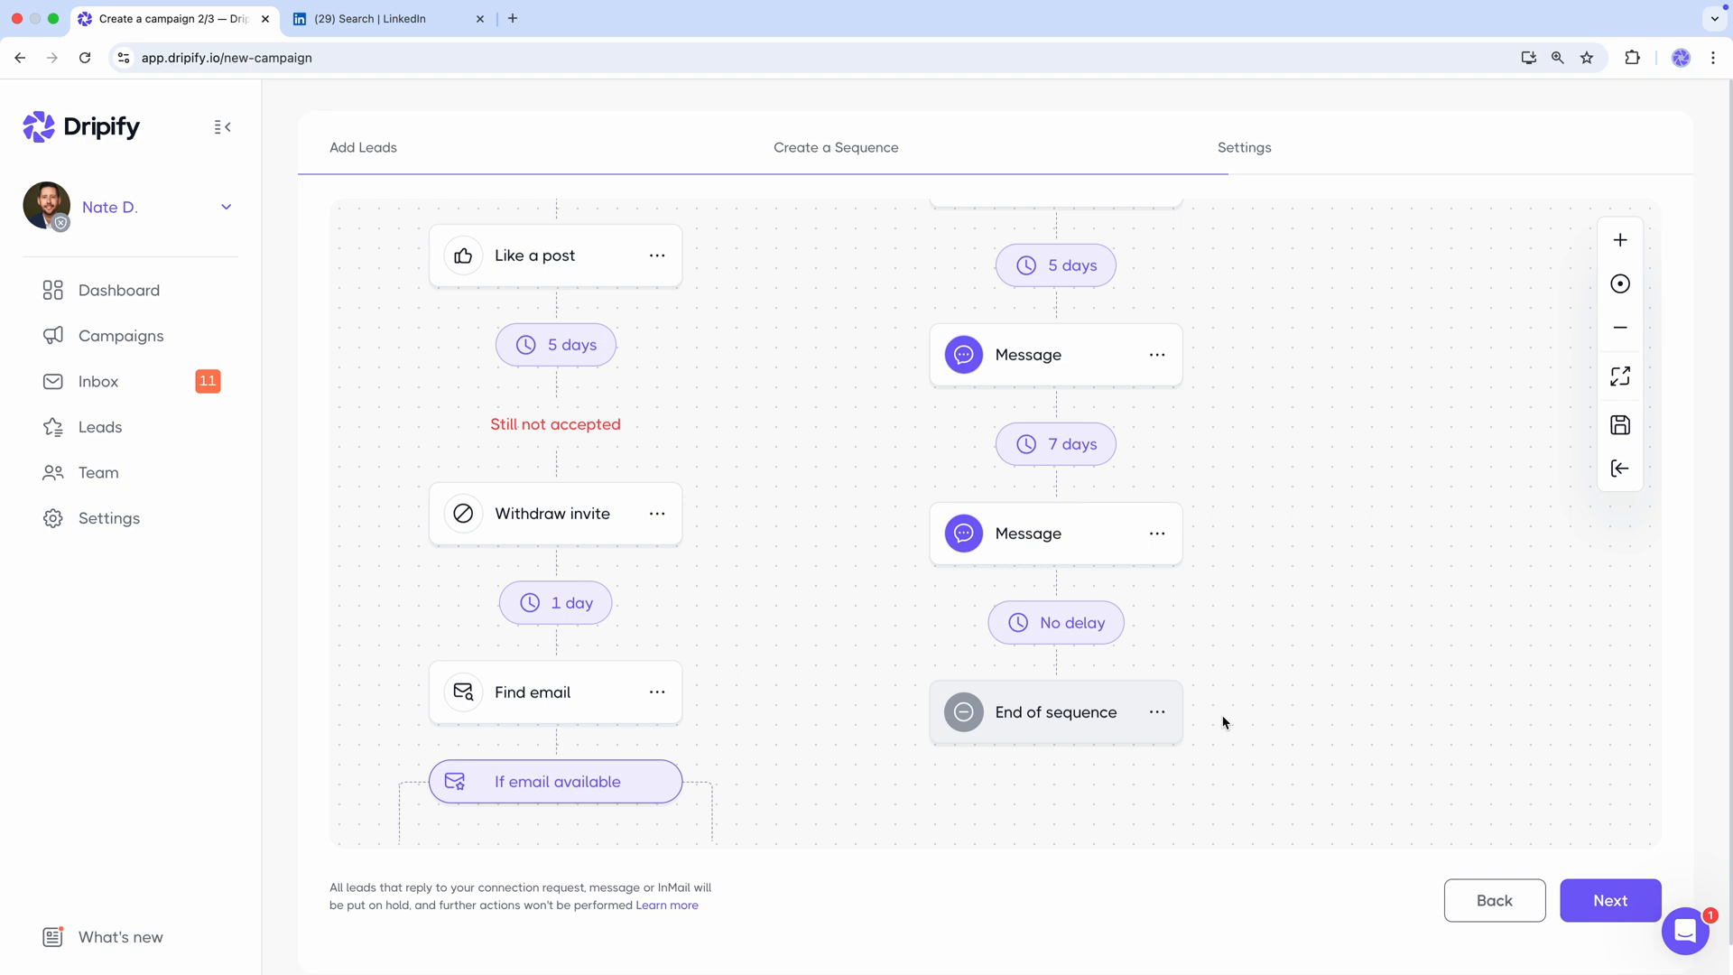
left_click(1604, 902)
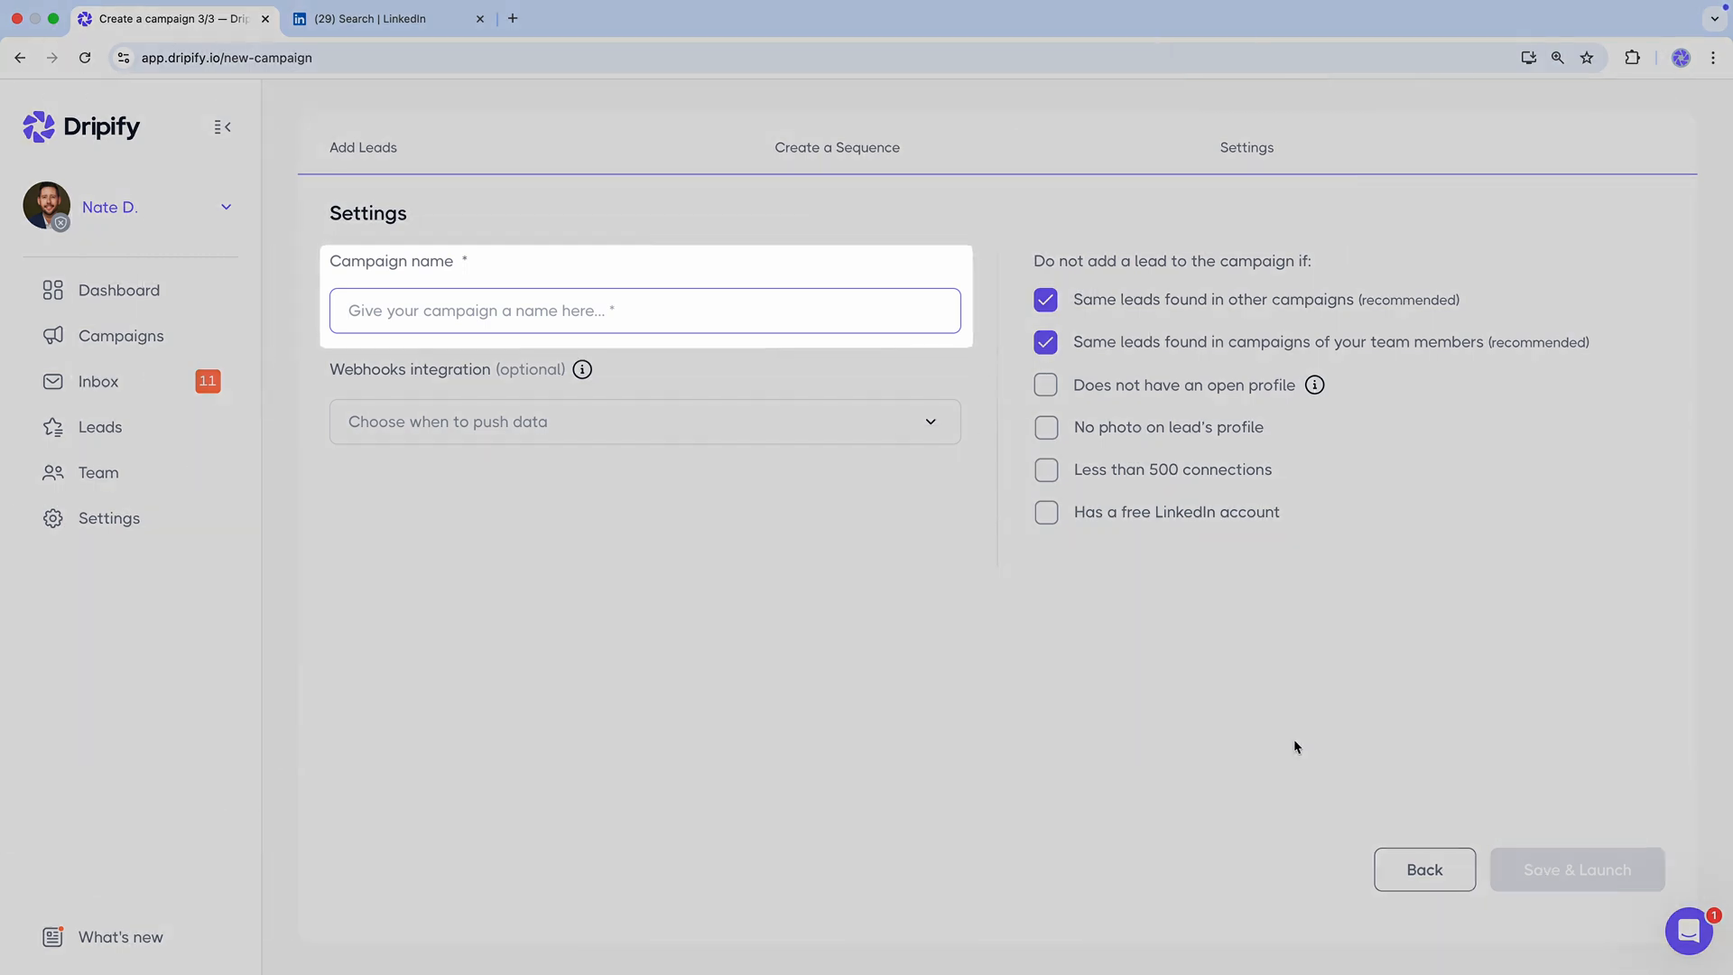
type("CMO")
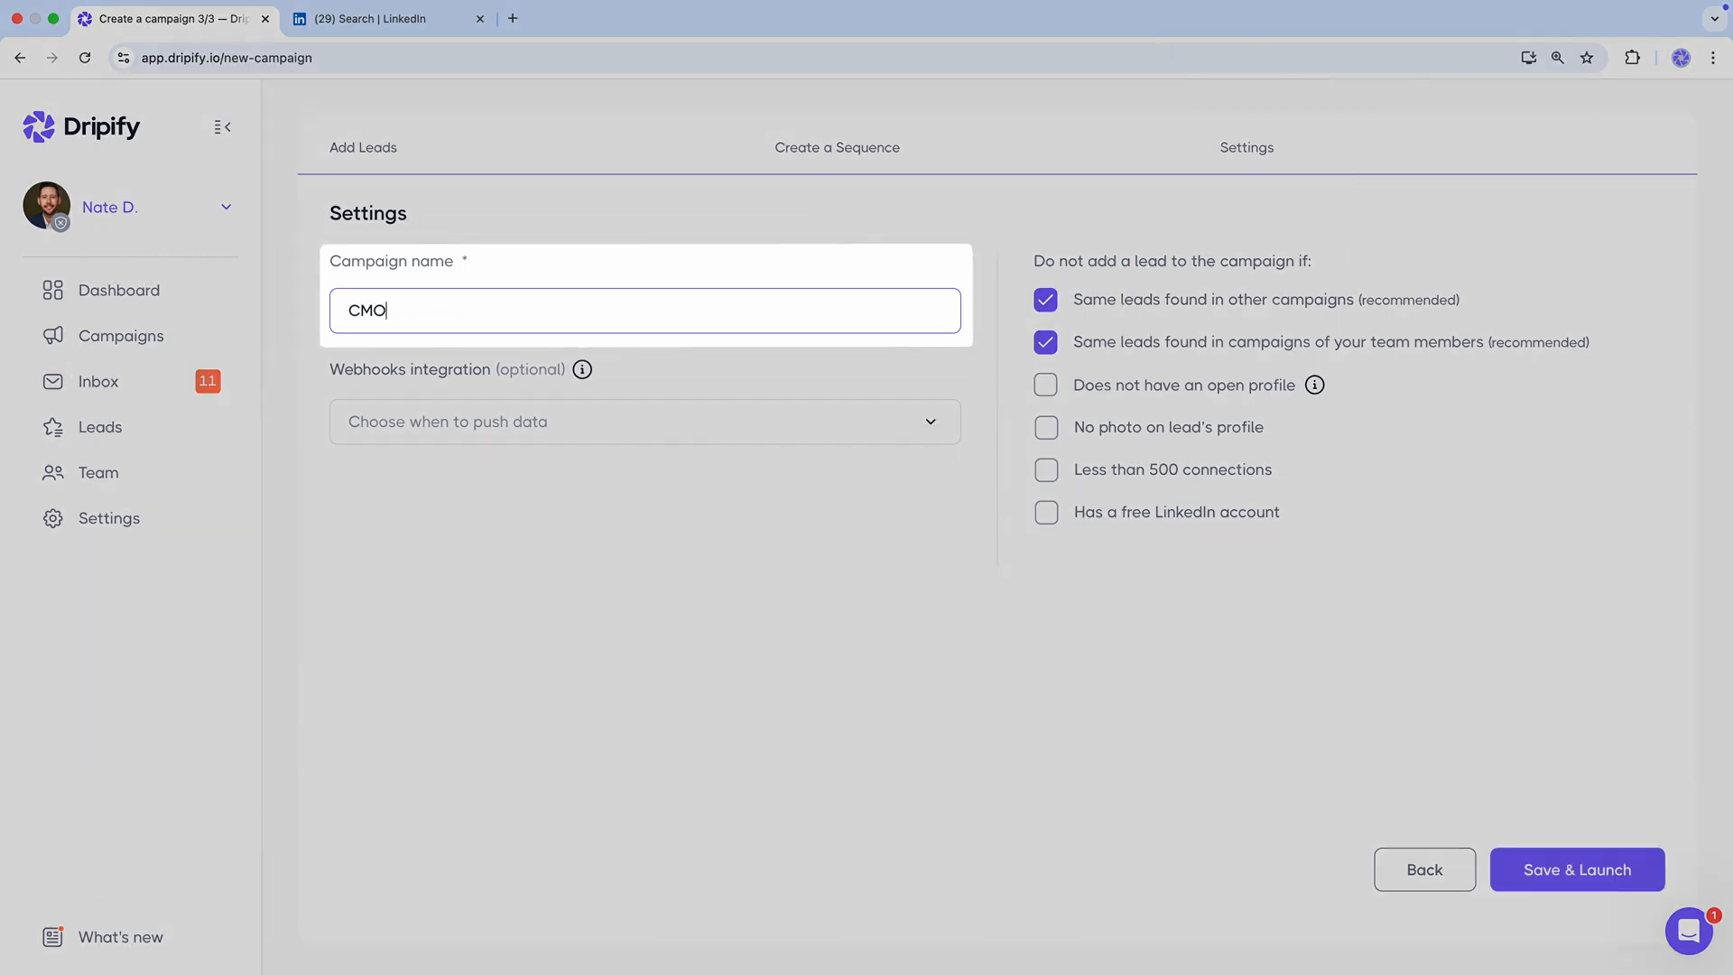
type(" - United States")
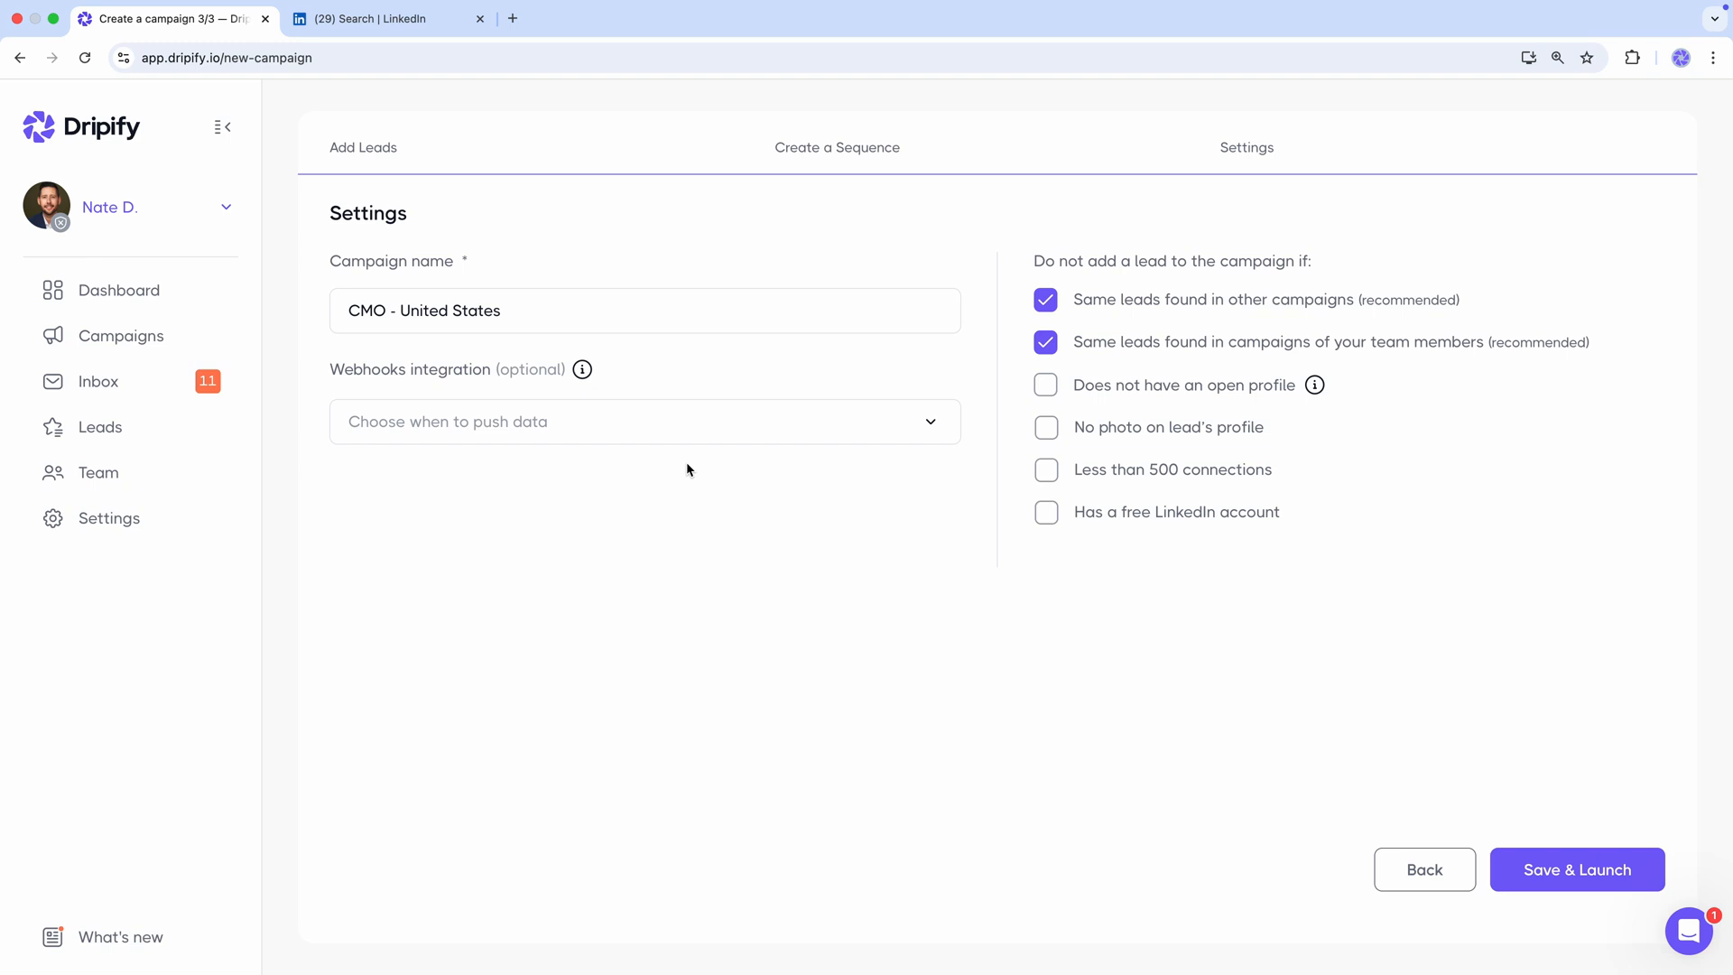
Step: Look through the webhook push triggers without choosing one, and save and launch the campaign
left_click(684, 435)
scroll(701, 502, "down", 3)
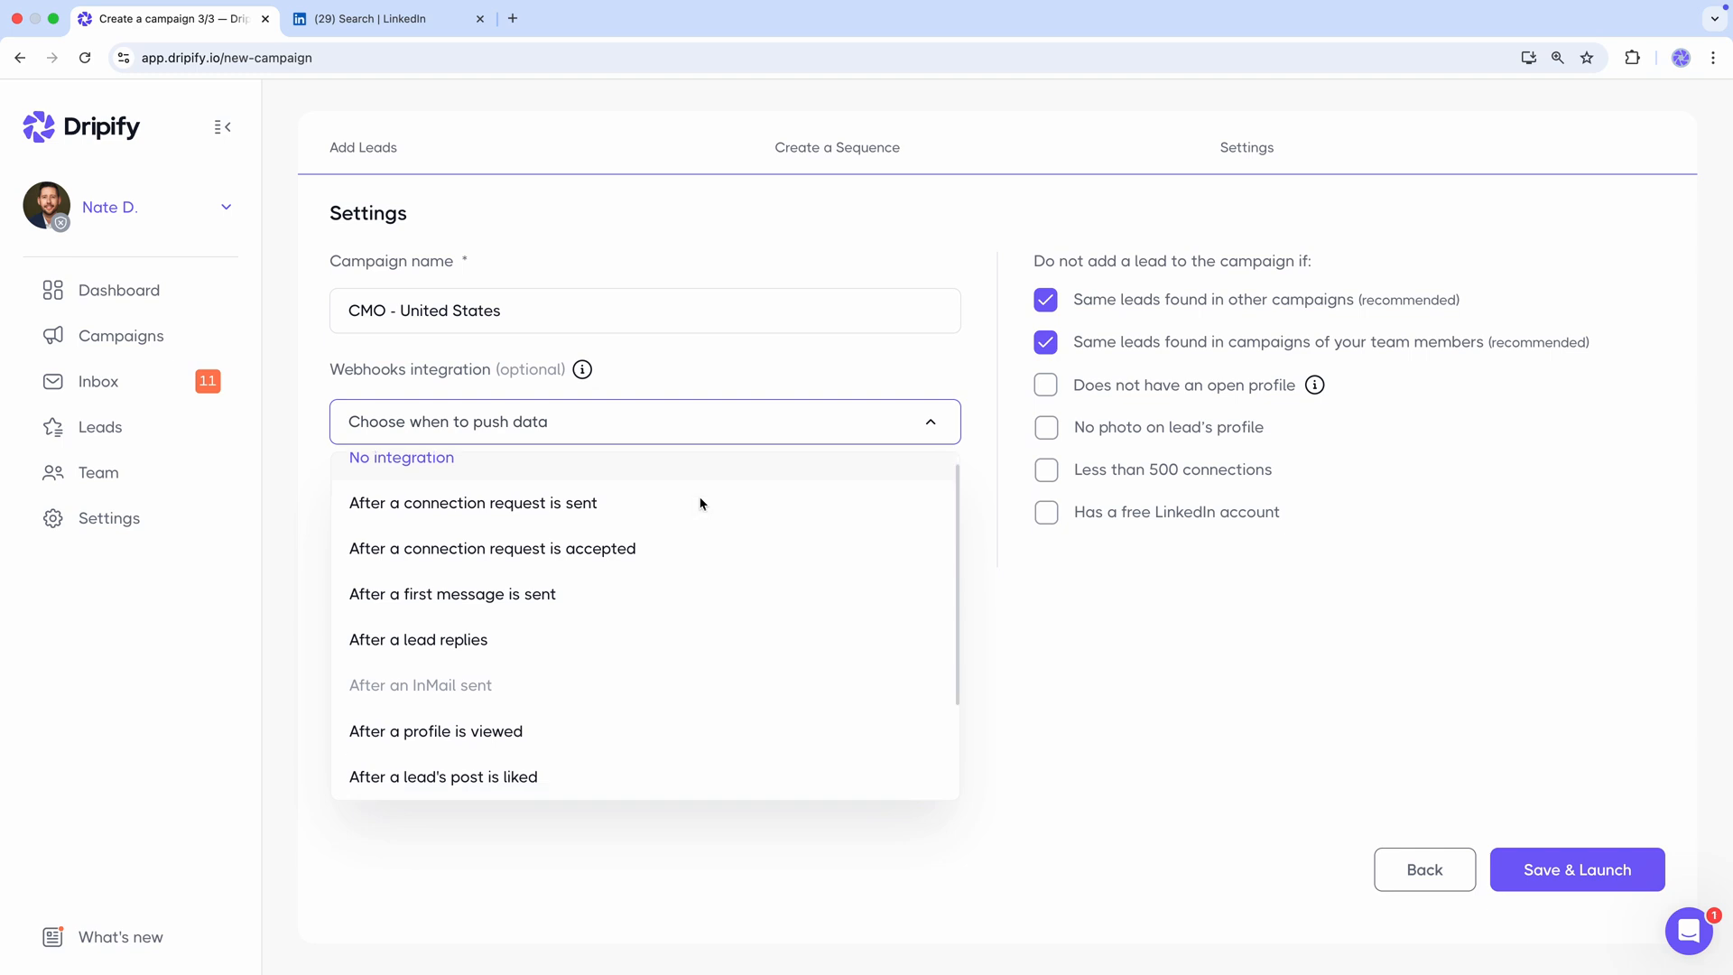
scroll(700, 503, "up", 3)
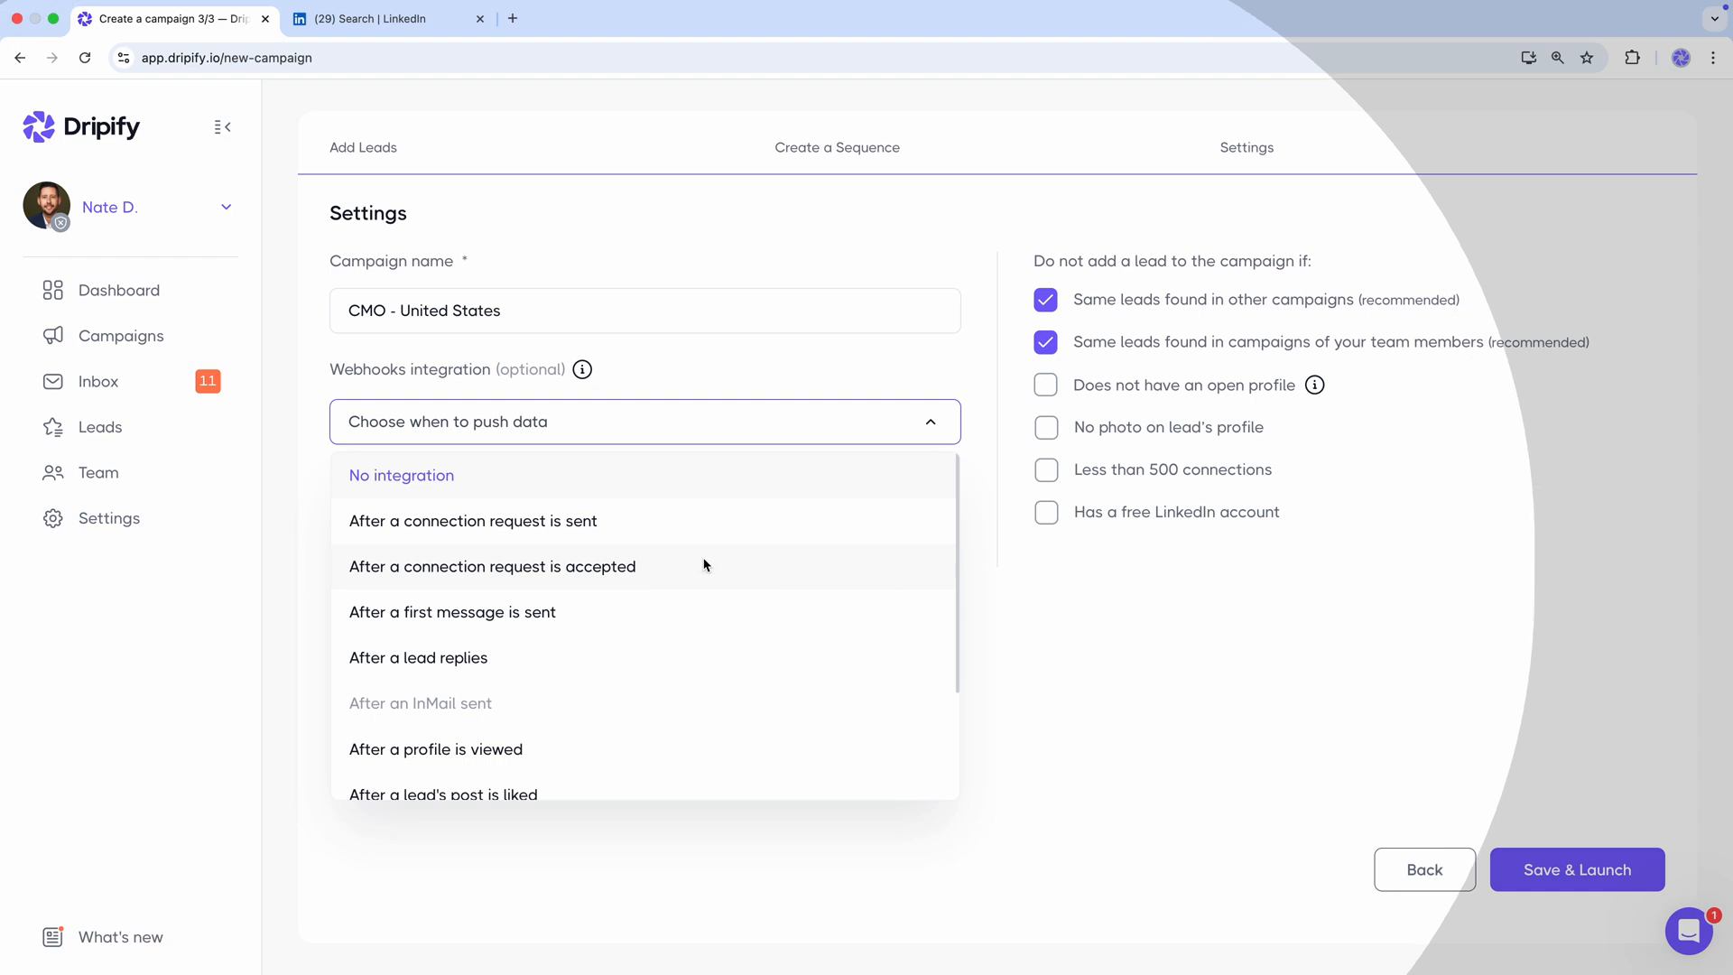
left_click(1163, 664)
left_click(1567, 874)
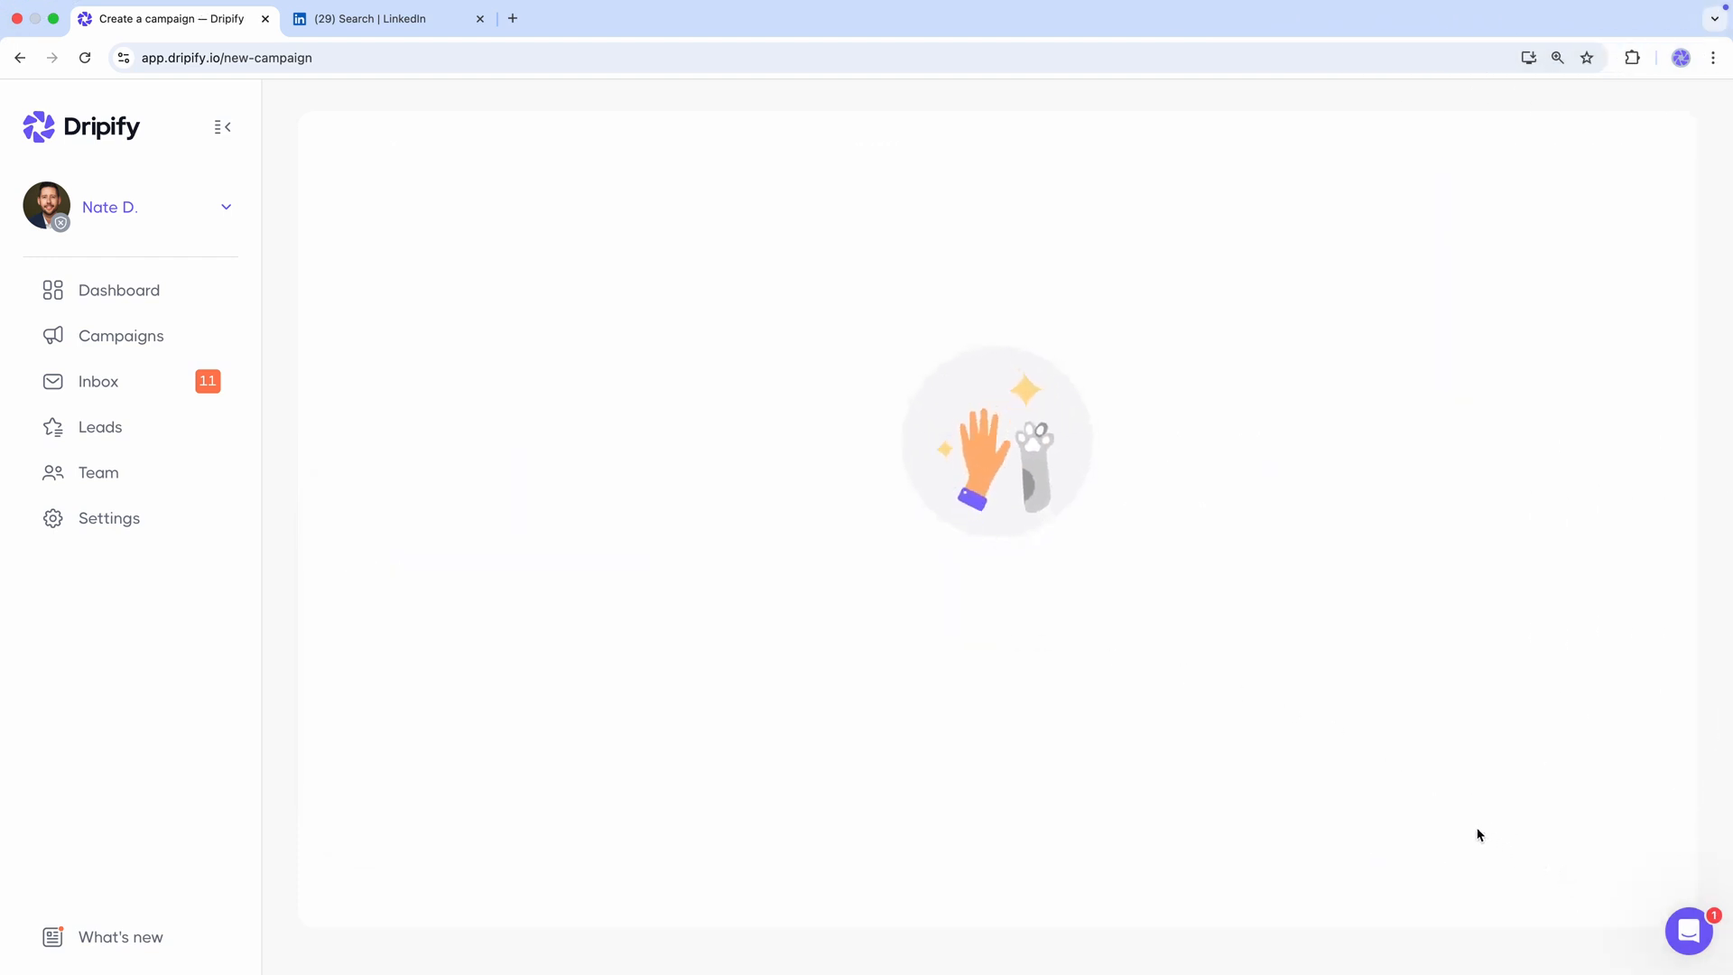
left_click(1004, 712)
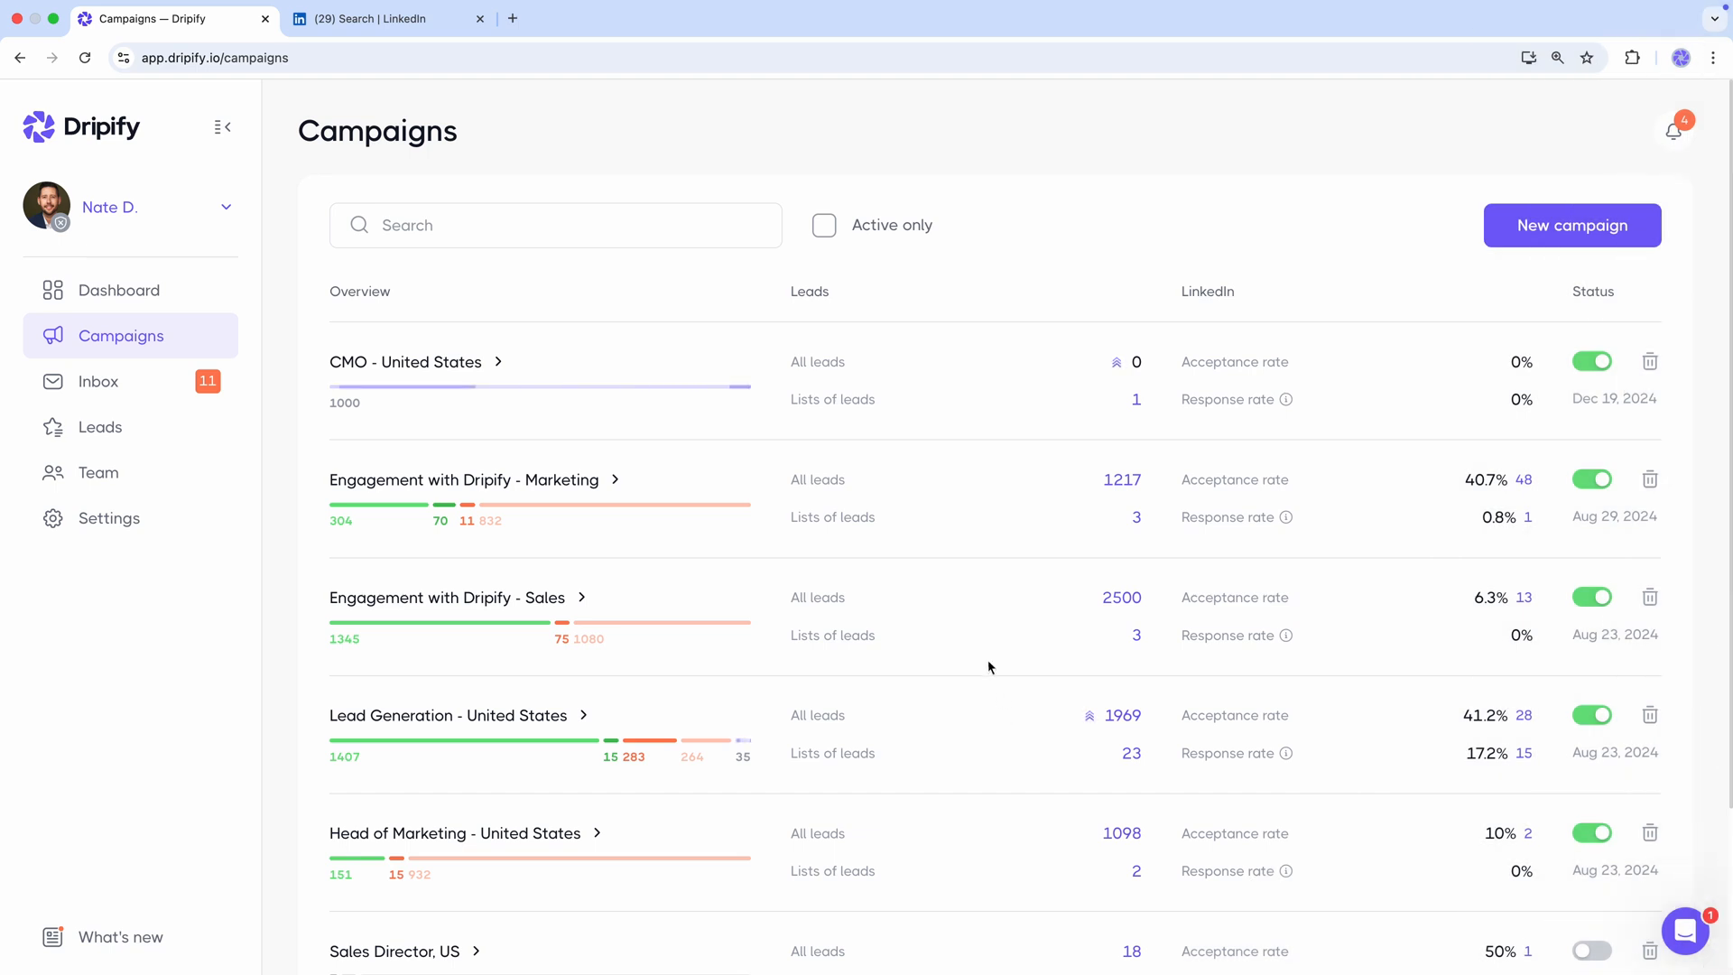
Step: Examine the CMO - United States campaign's sequence, statistics, audience lists and settings
left_click(405, 365)
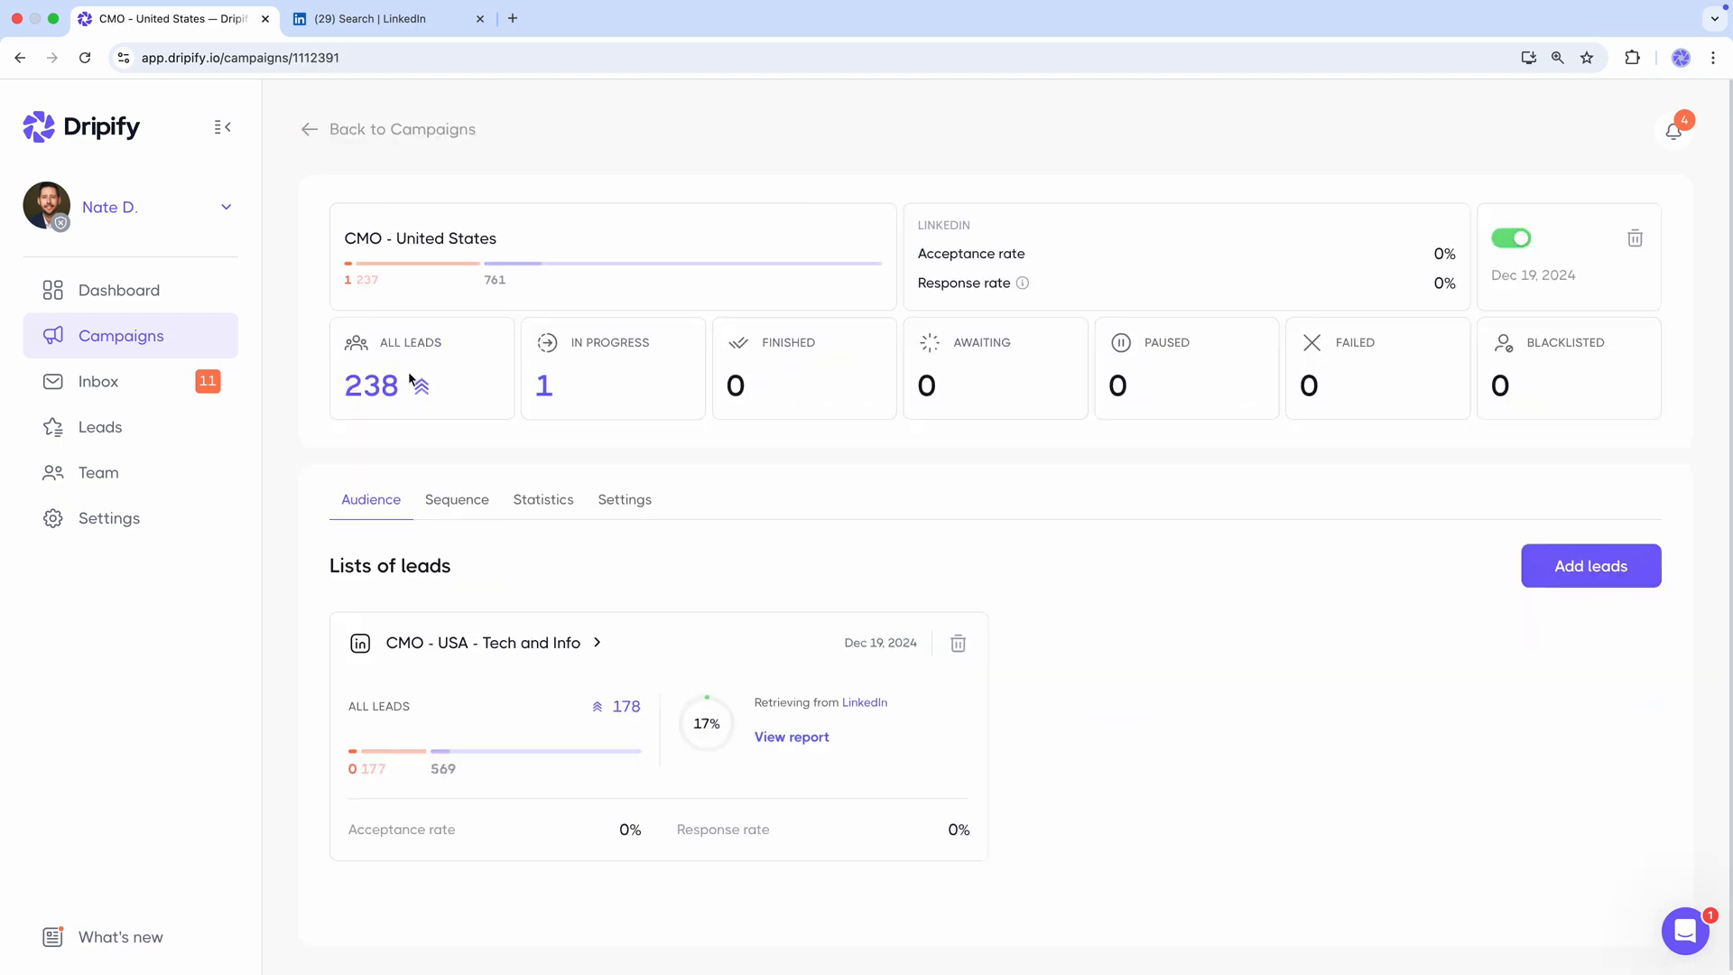
left_click(464, 502)
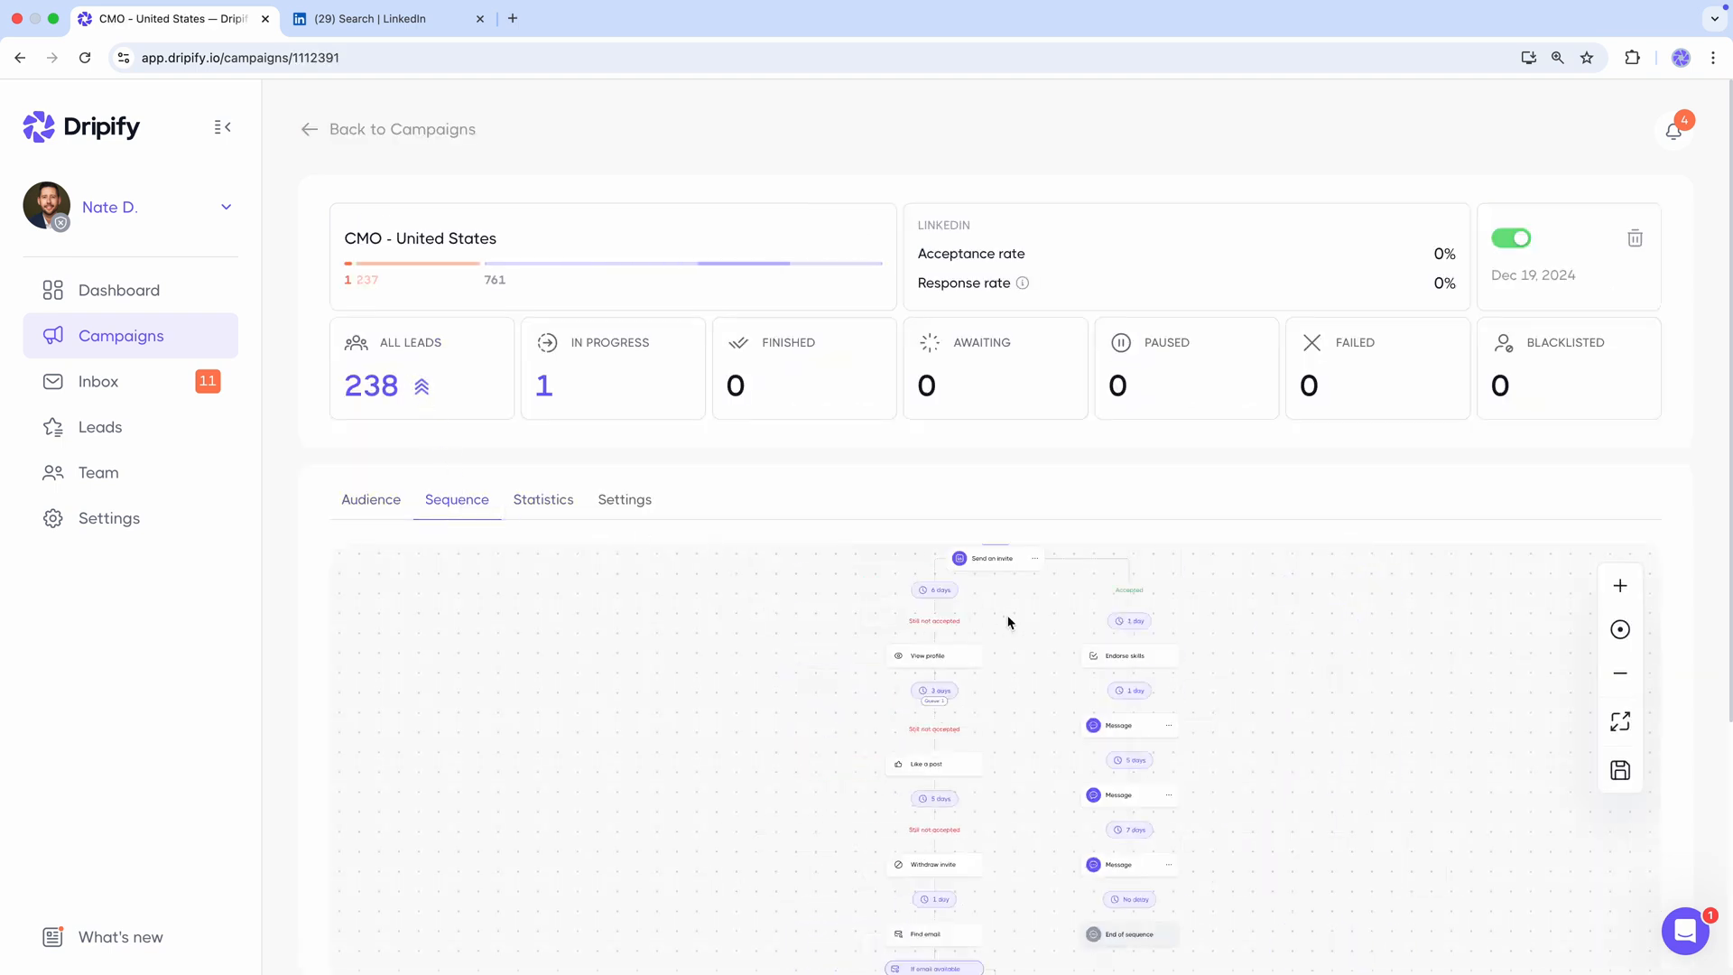
scroll(1043, 586, "up", 5)
left_click_drag(1043, 587, 991, 847)
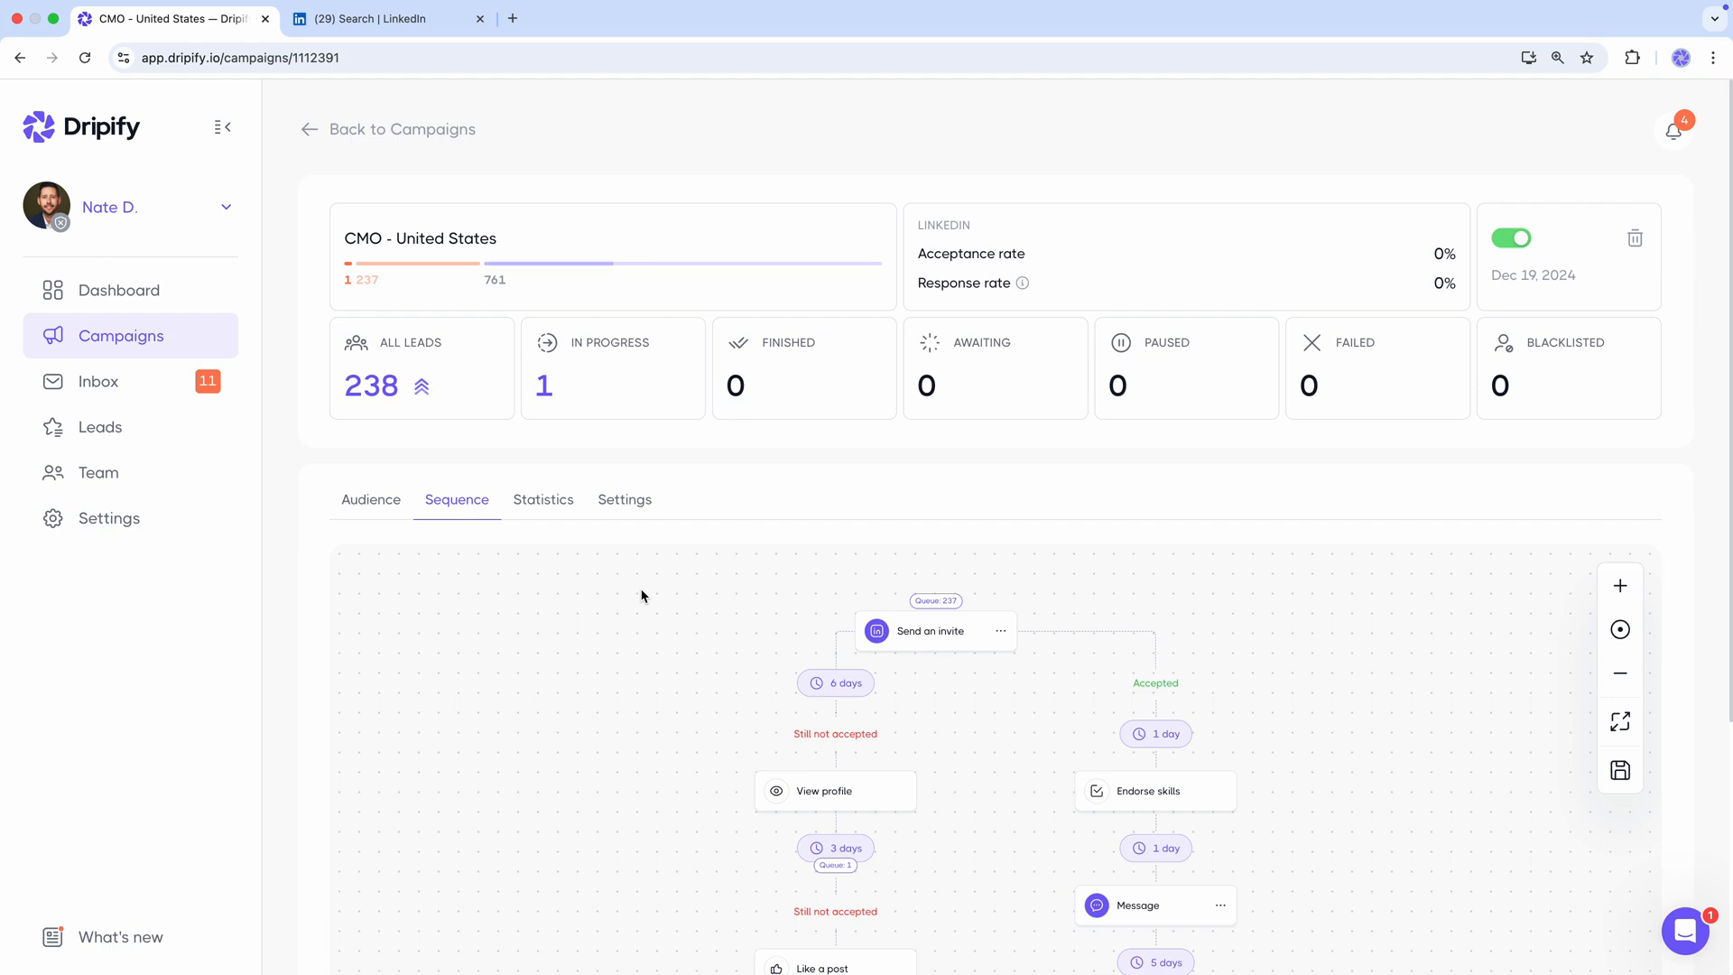
left_click(559, 502)
scroll(572, 437, "down", 1)
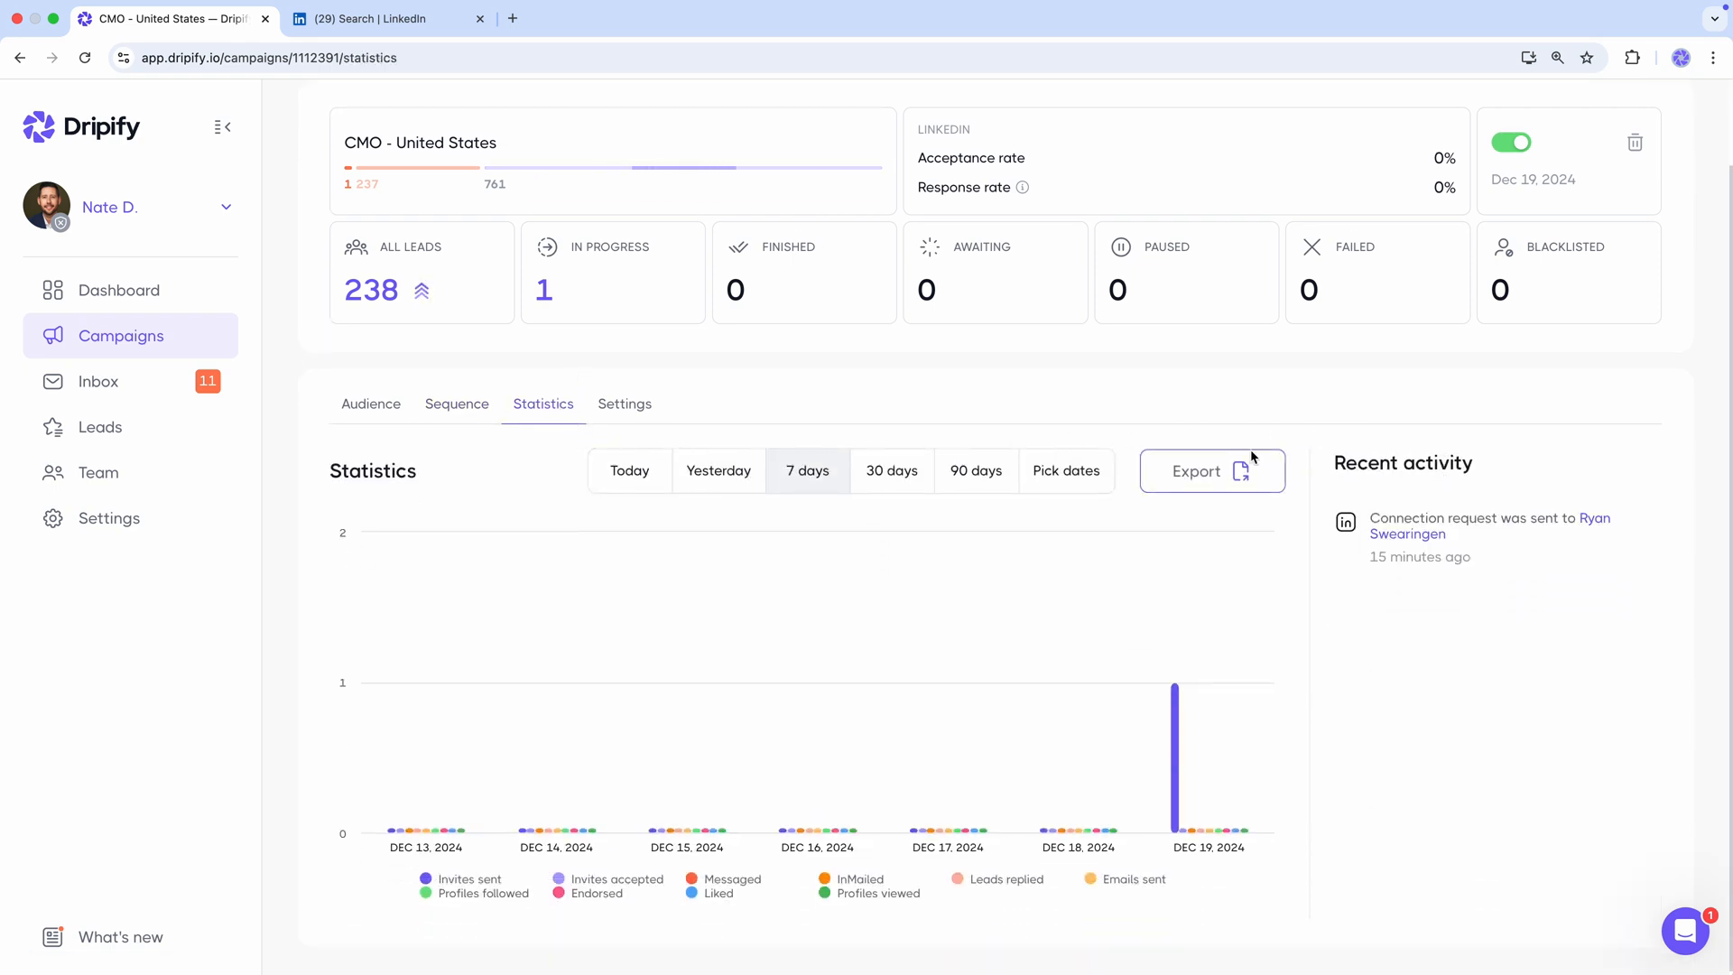
left_click(377, 405)
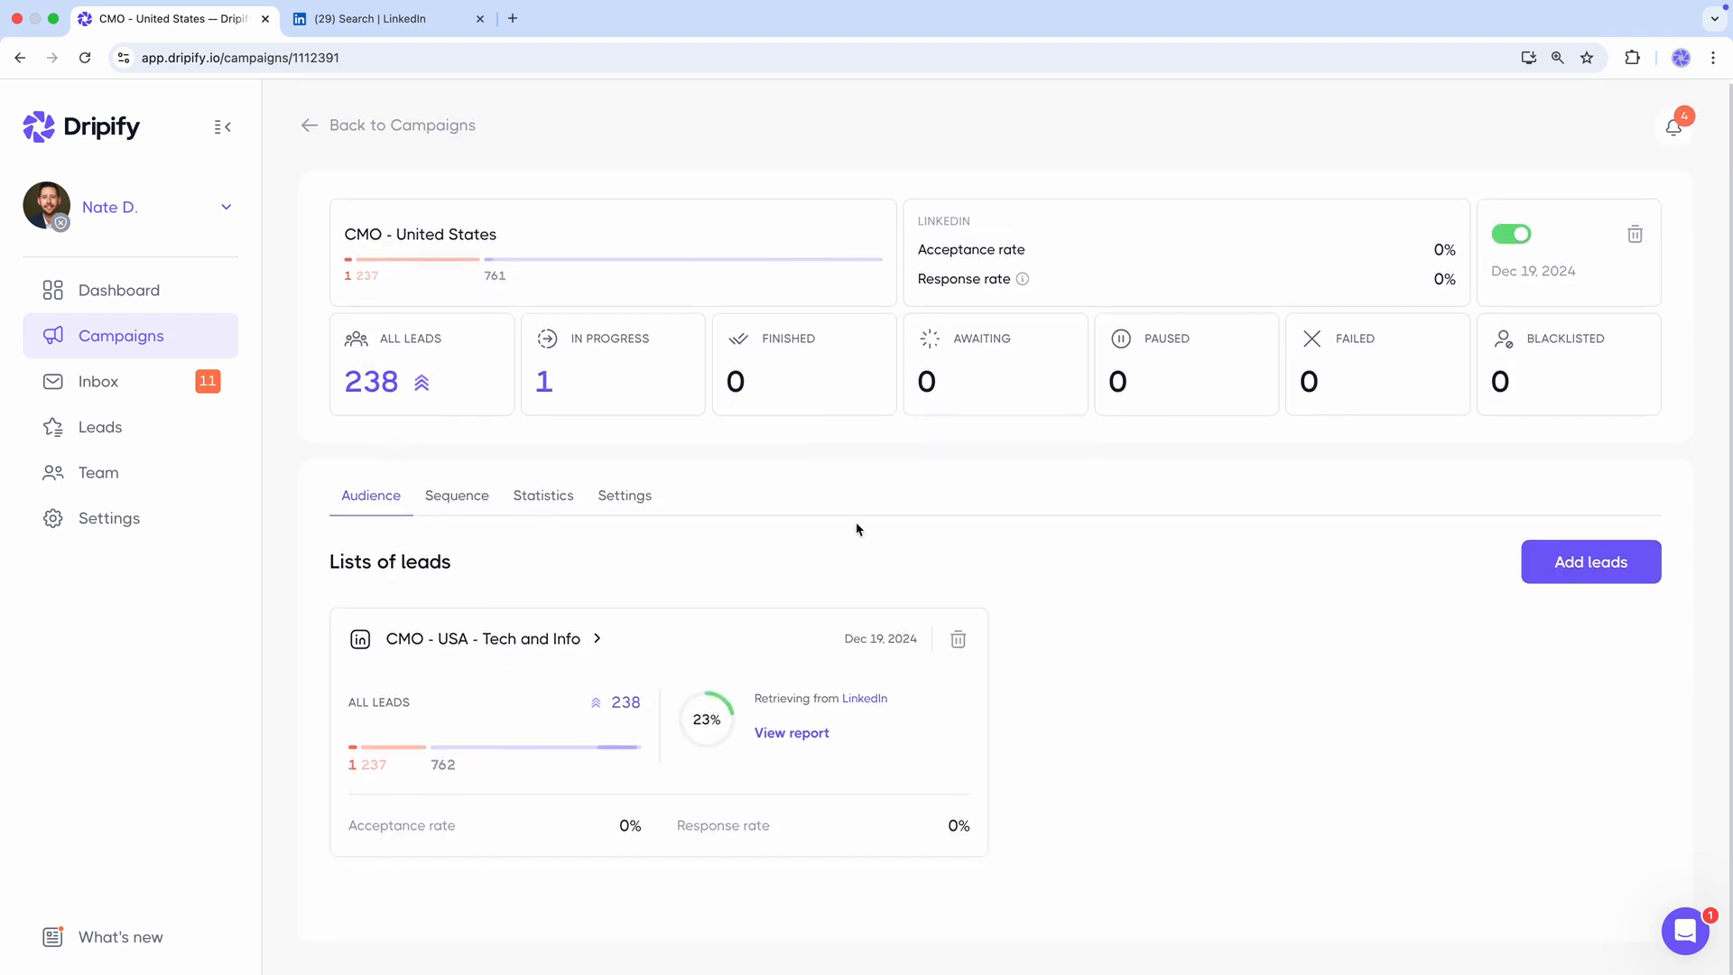
left_click(603, 495)
scroll(647, 479, "down", 2)
Step: Review the dashboard's recent campaigns and team activity, and open the detailed account statistics
left_click(154, 292)
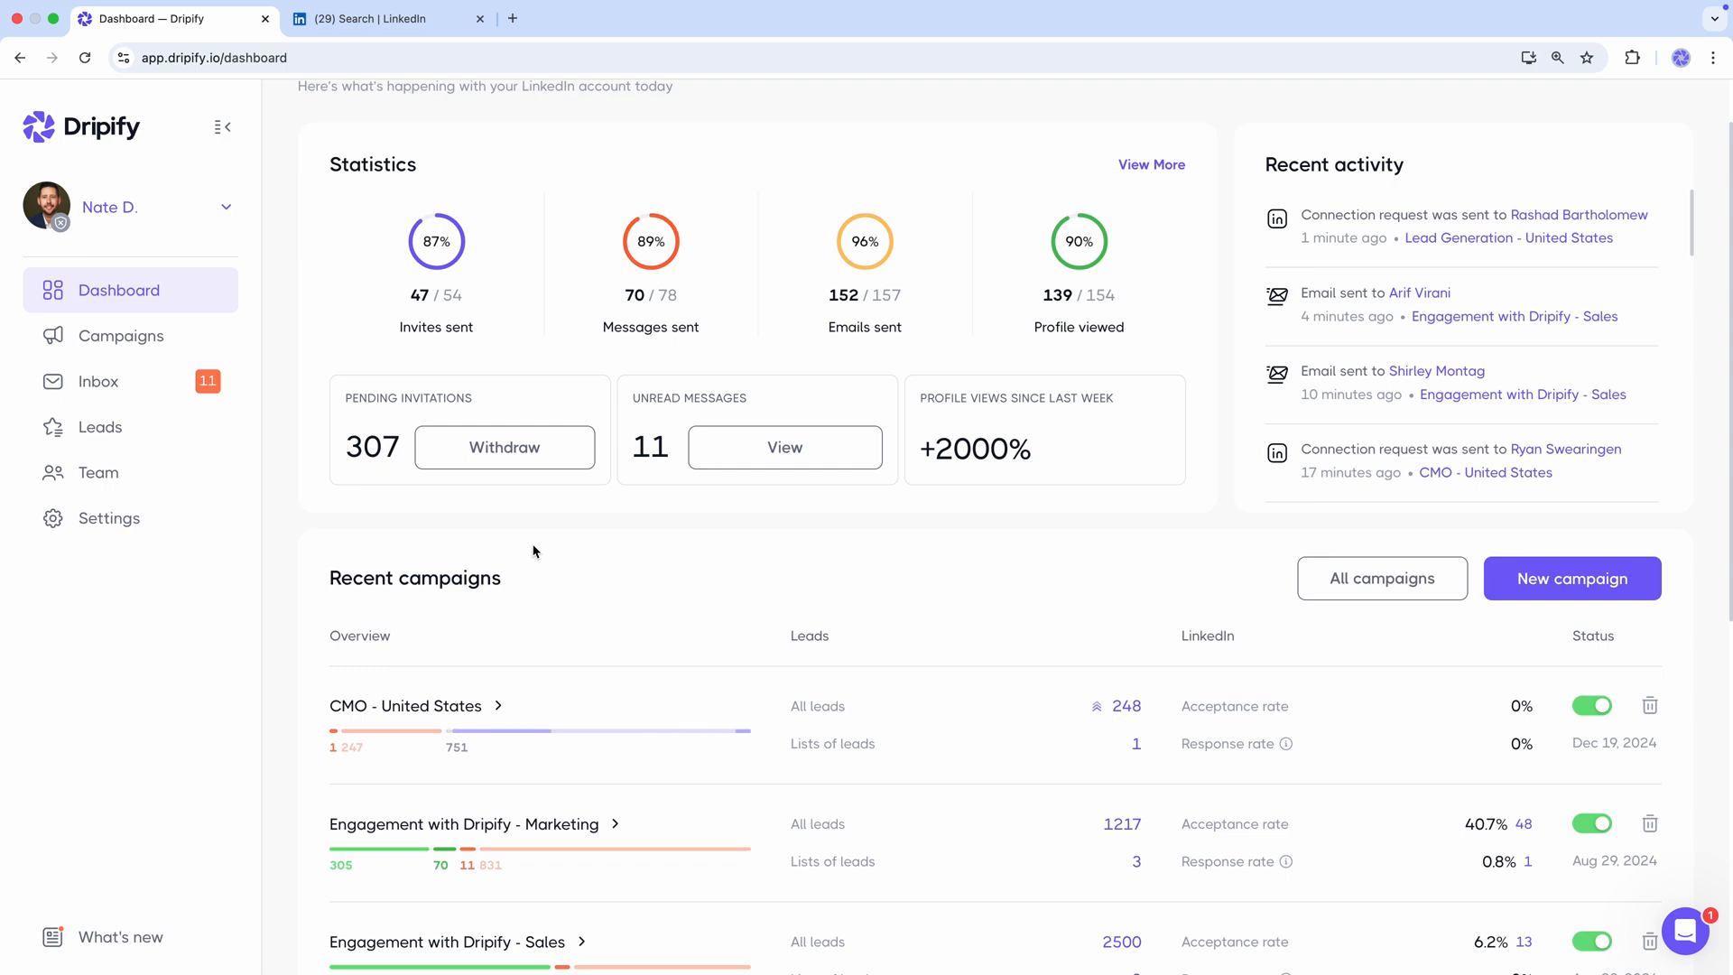
scroll(533, 551, "down", 3)
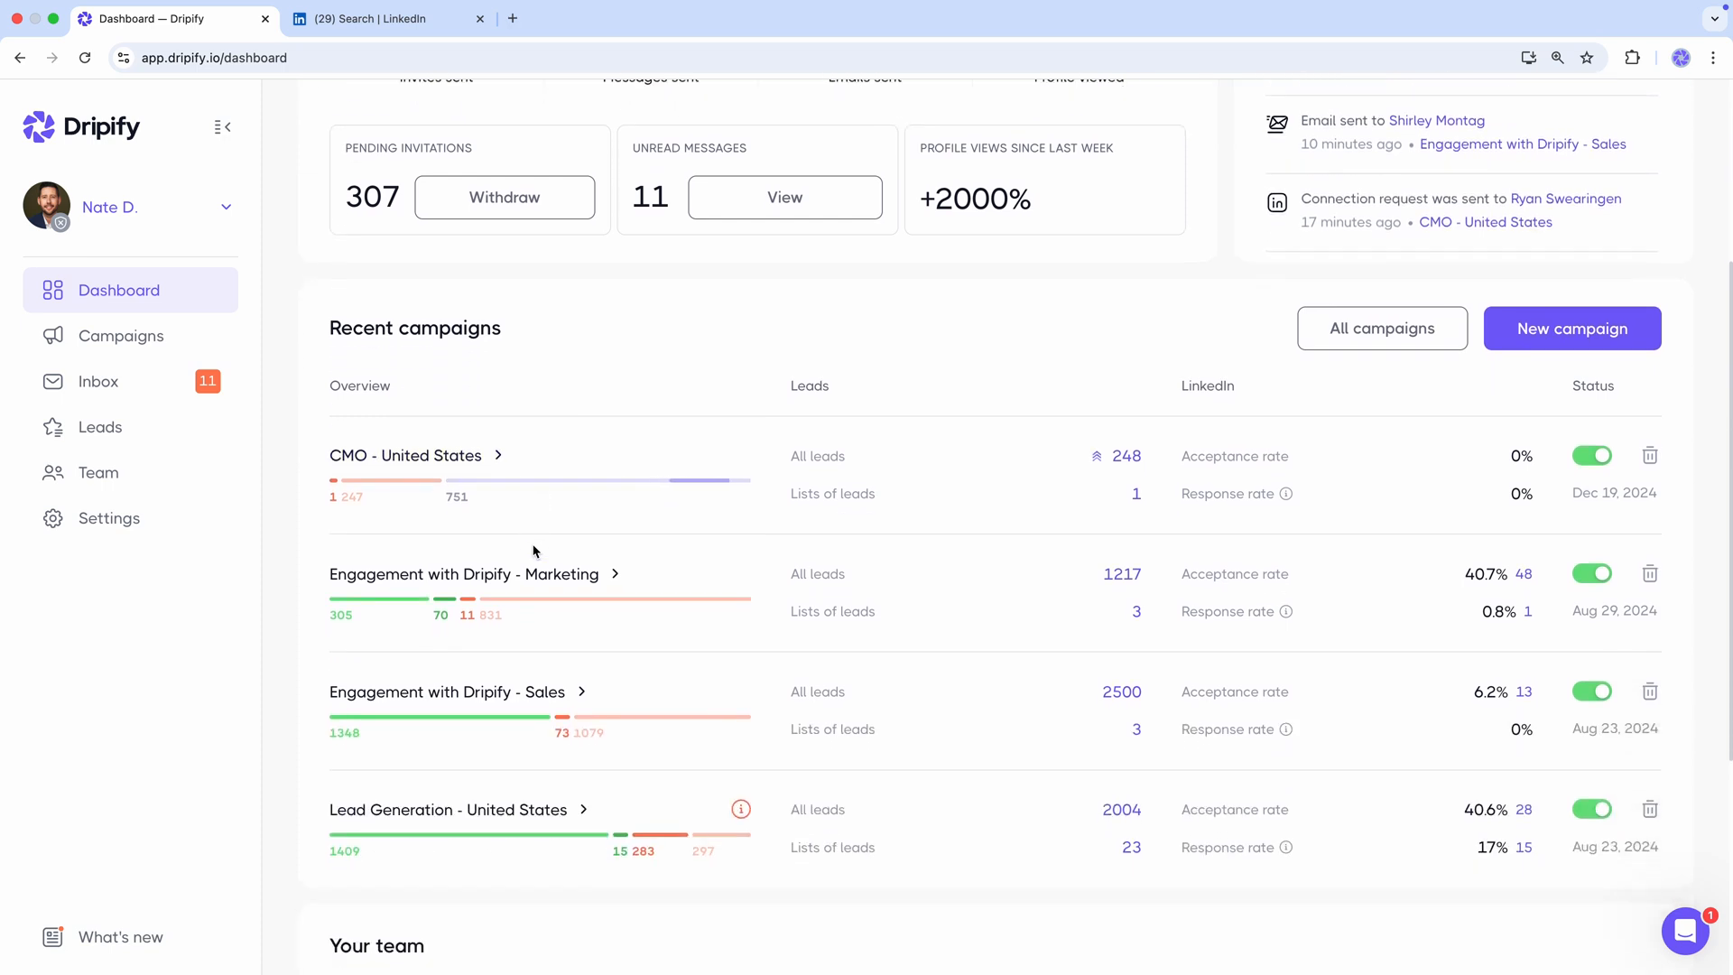
scroll(294, 476, "down", 5)
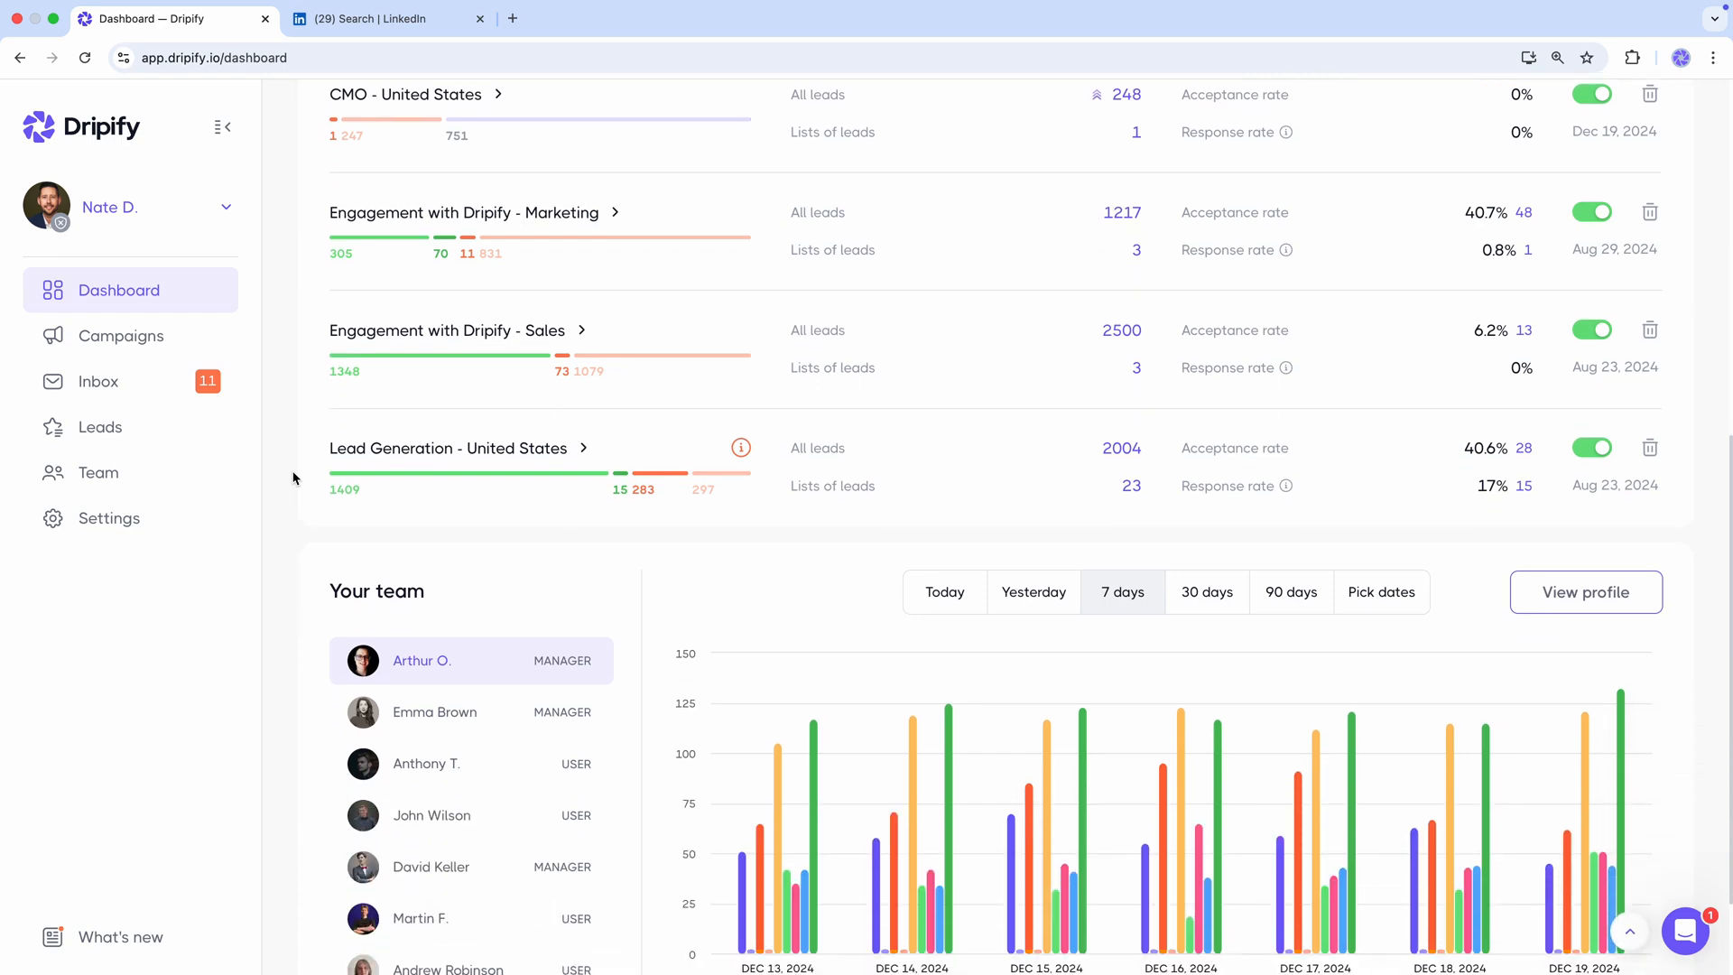
scroll(294, 477, "up", 6)
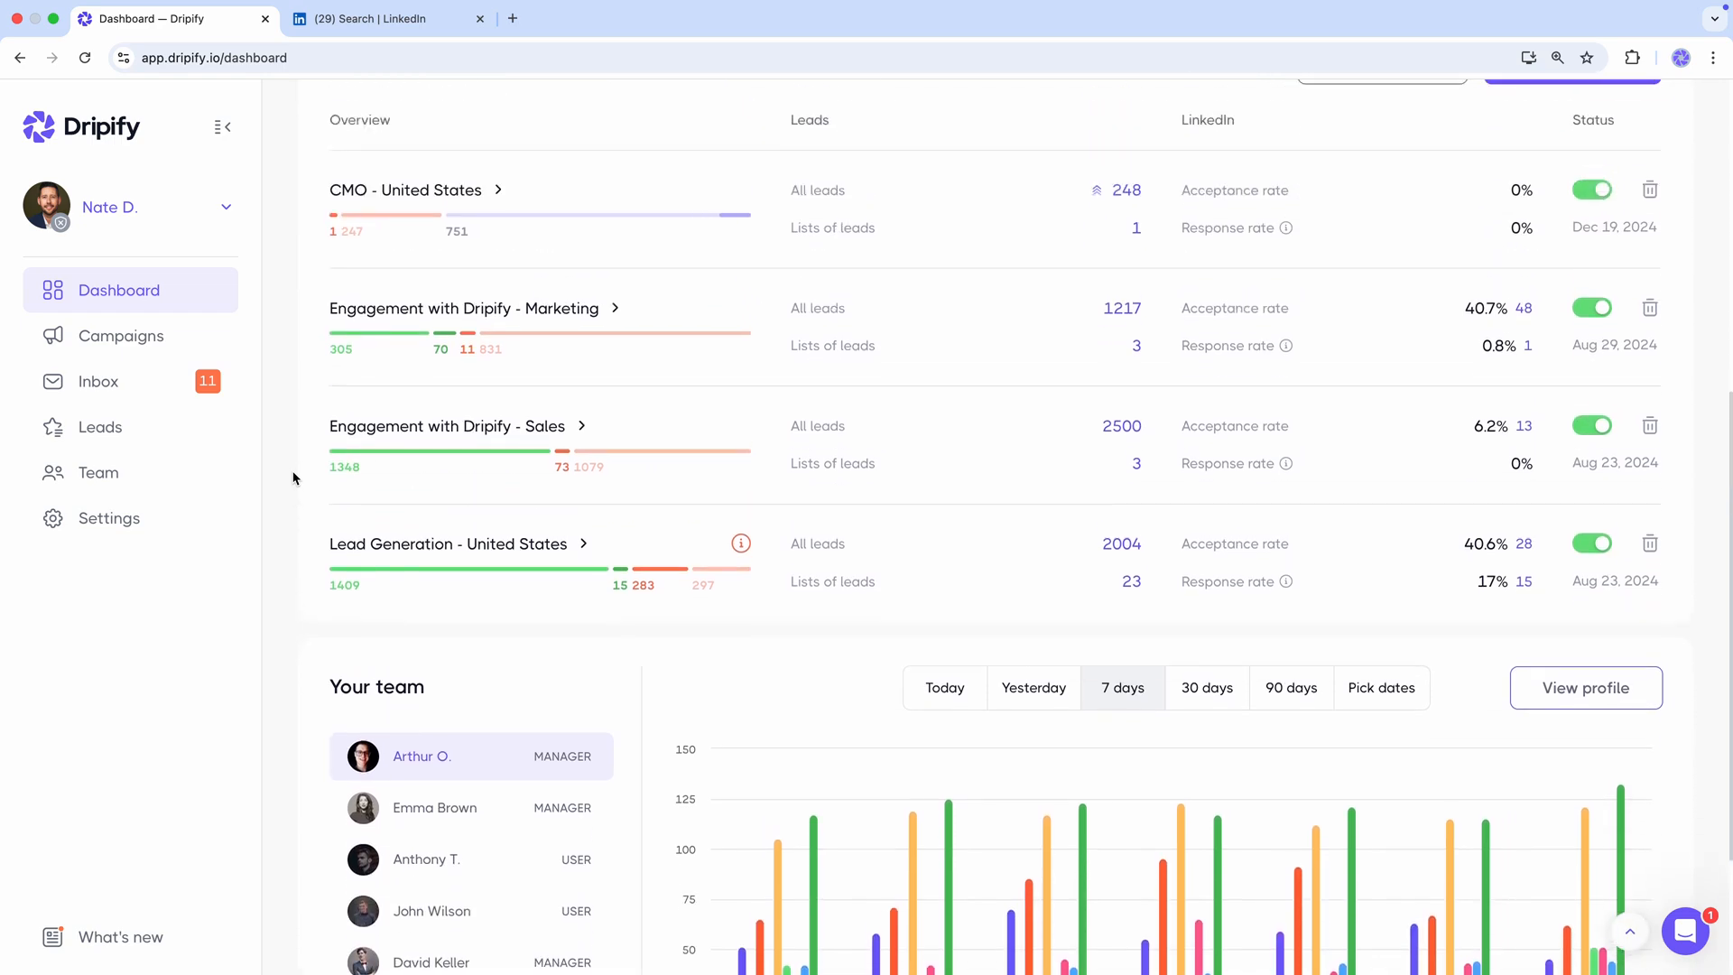
scroll(295, 477, "up", 3)
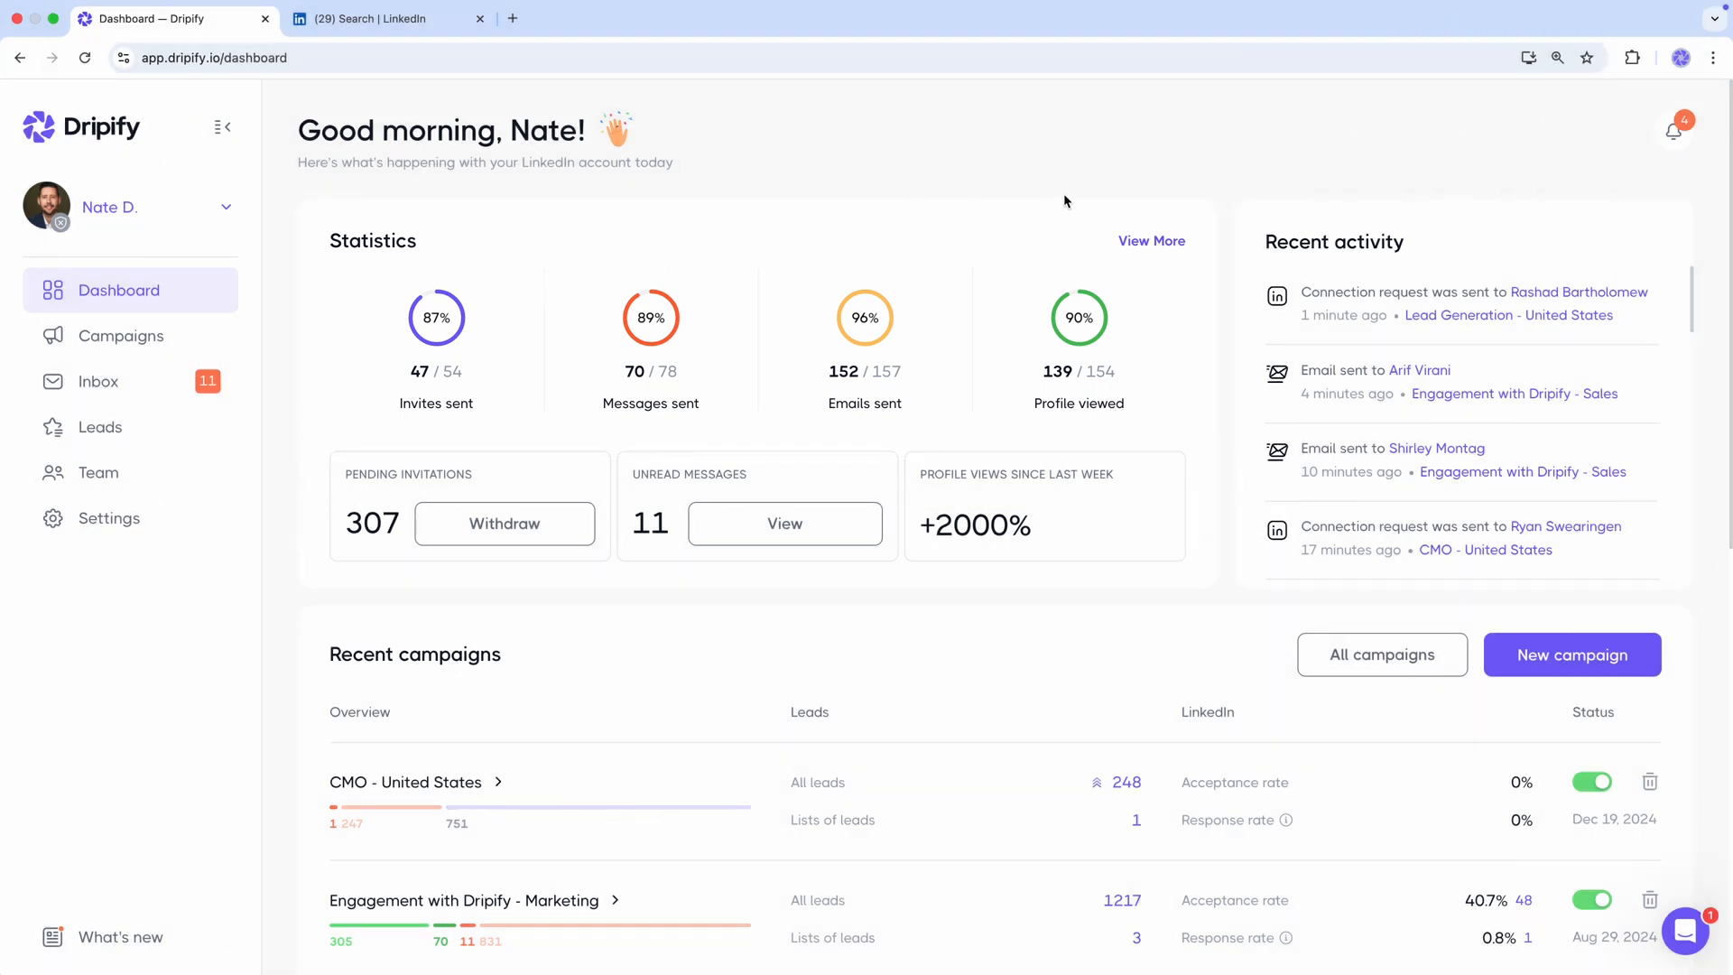
left_click(1161, 240)
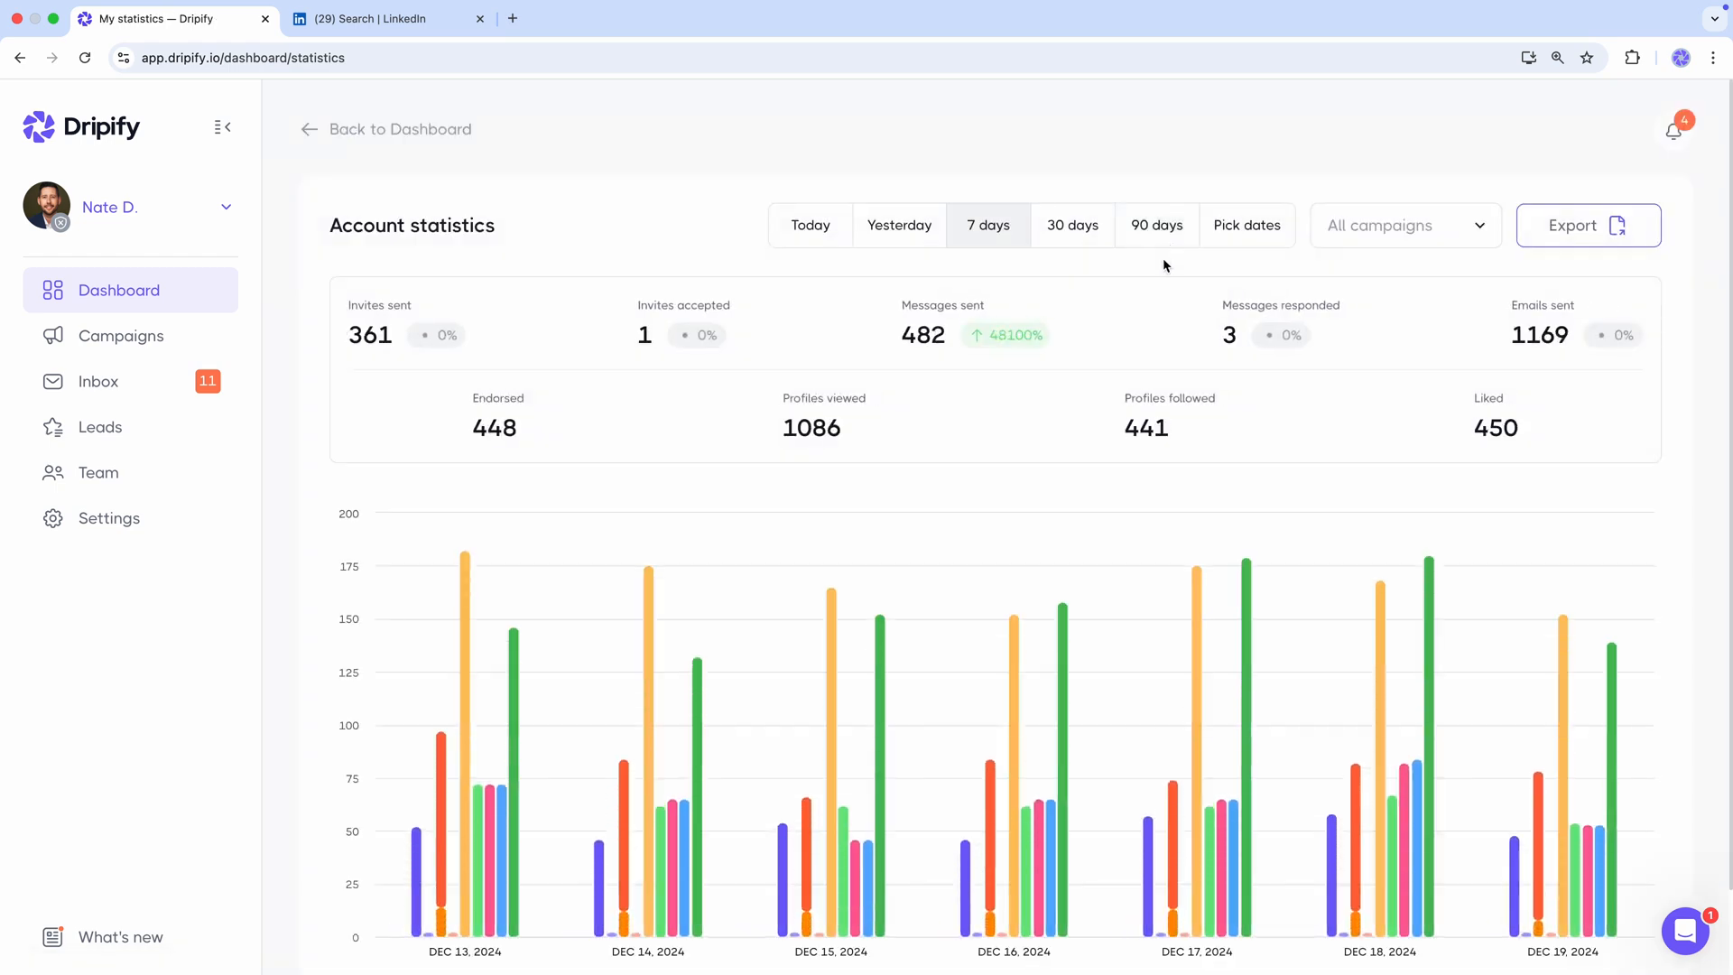
Step: Return to the dashboard and compare the campaigns' acceptance and response rates and the team's 7-day activity chart
left_click(174, 285)
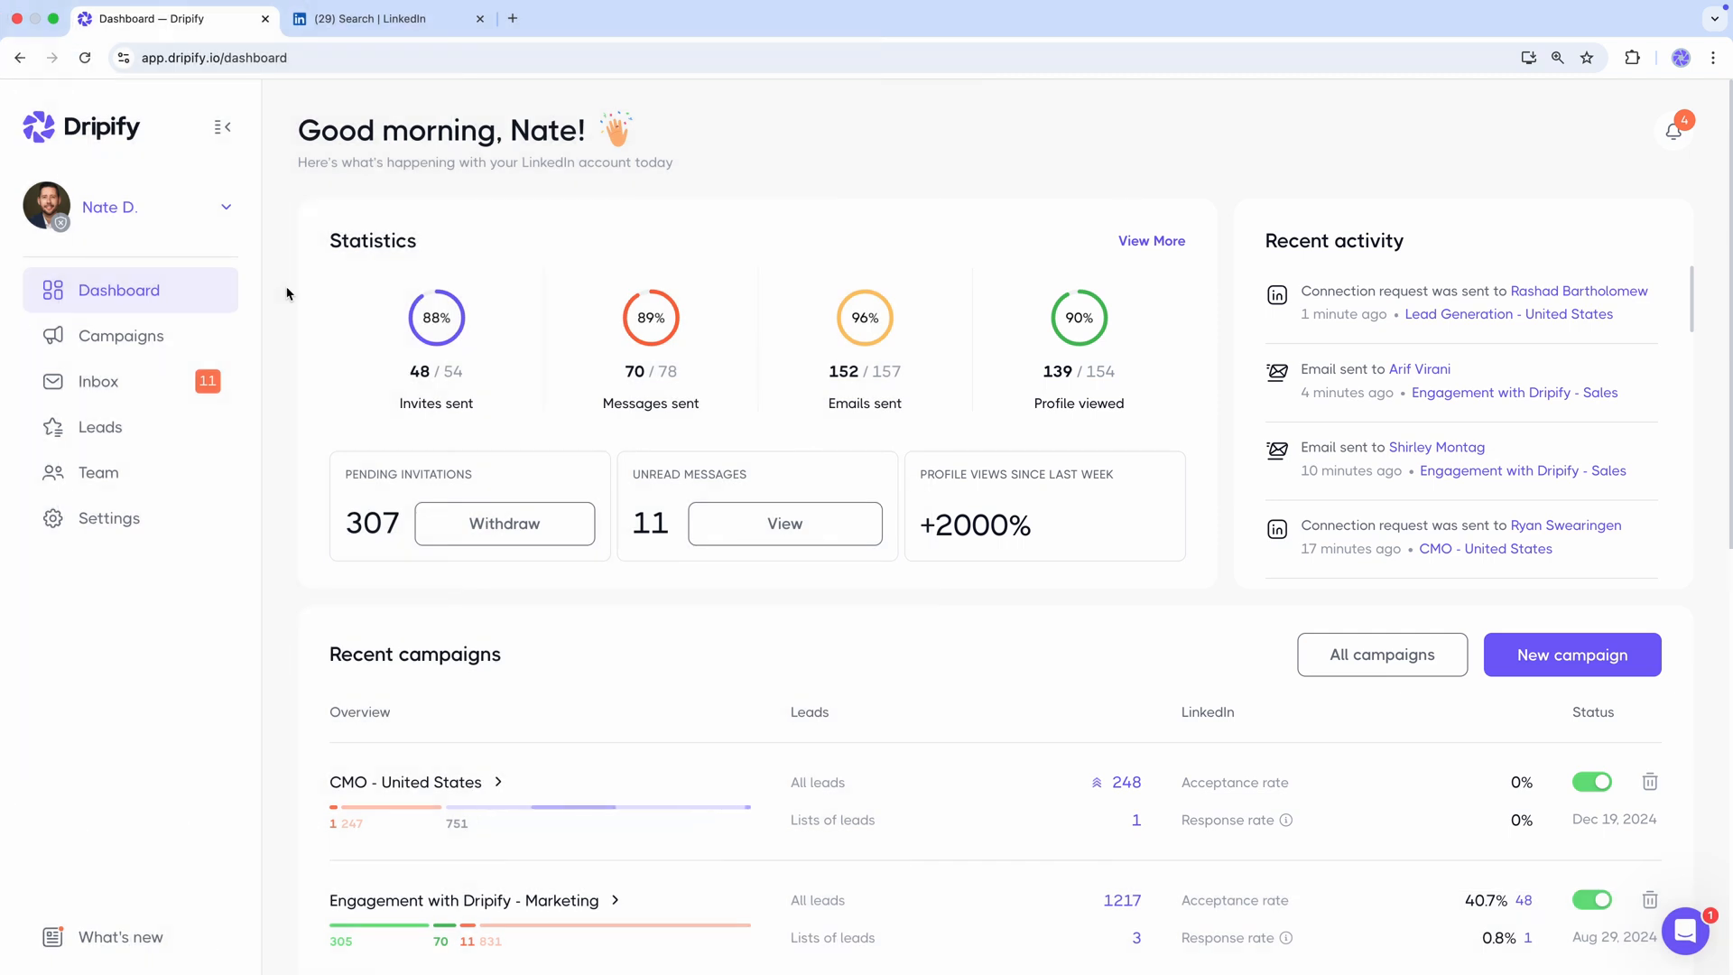
scroll(287, 293, "down", 2)
scroll(287, 293, "down", 3)
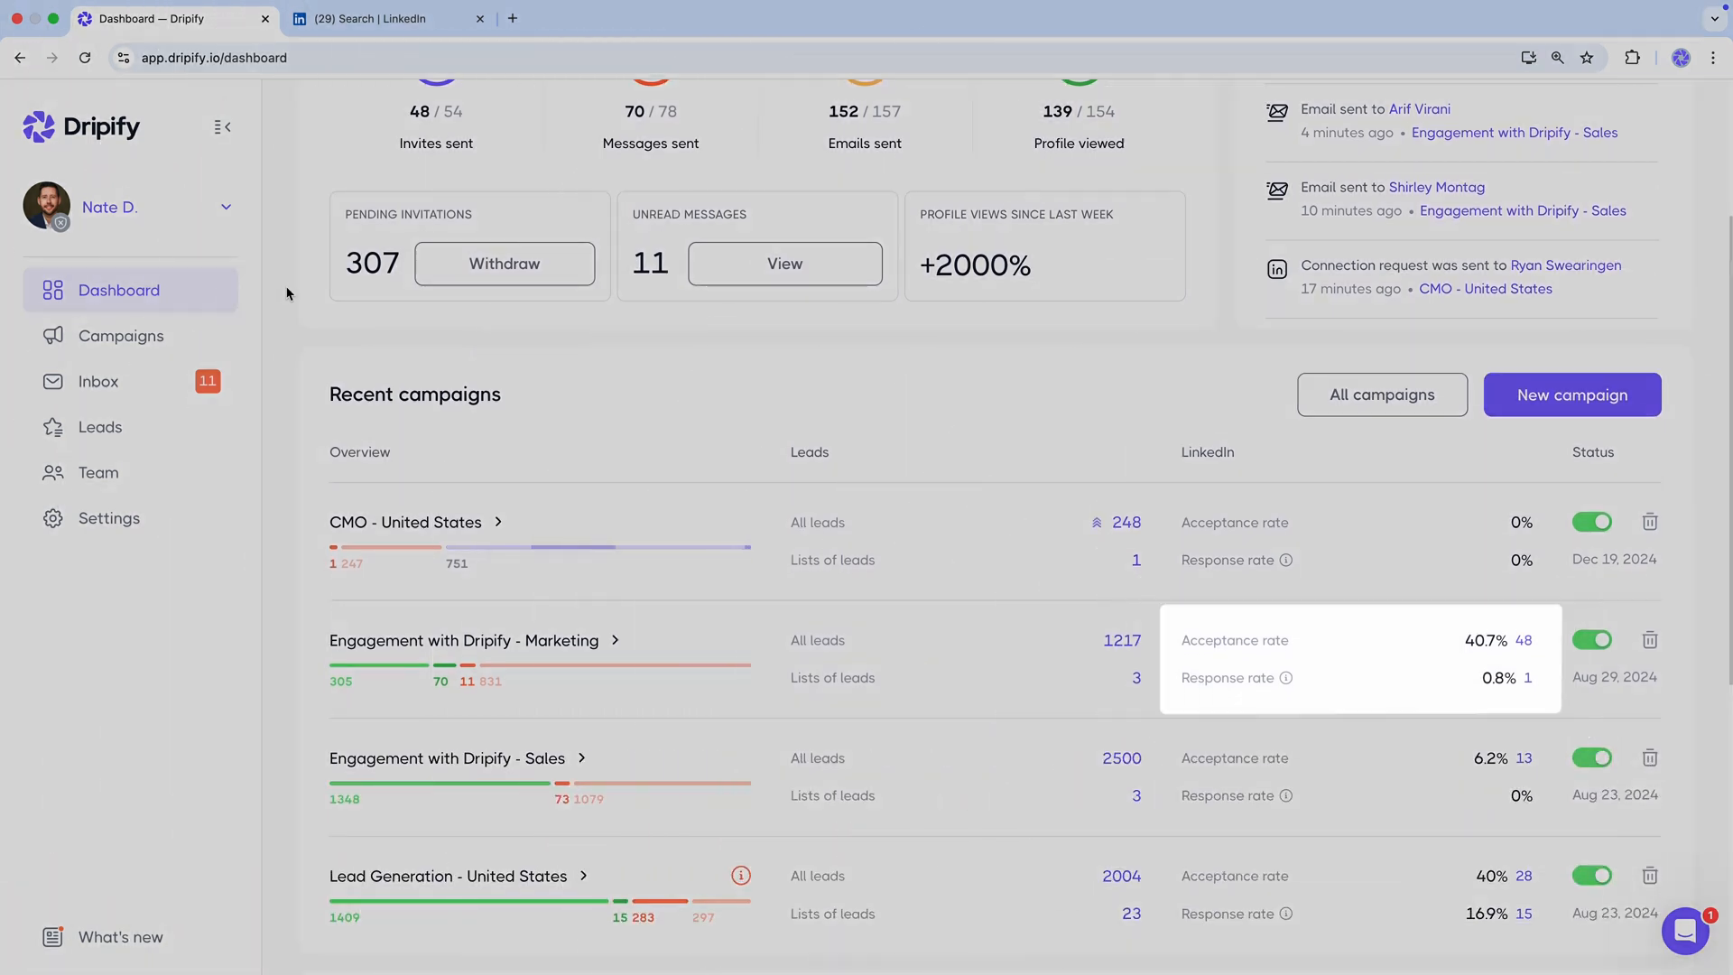
scroll(288, 294, "down", 5)
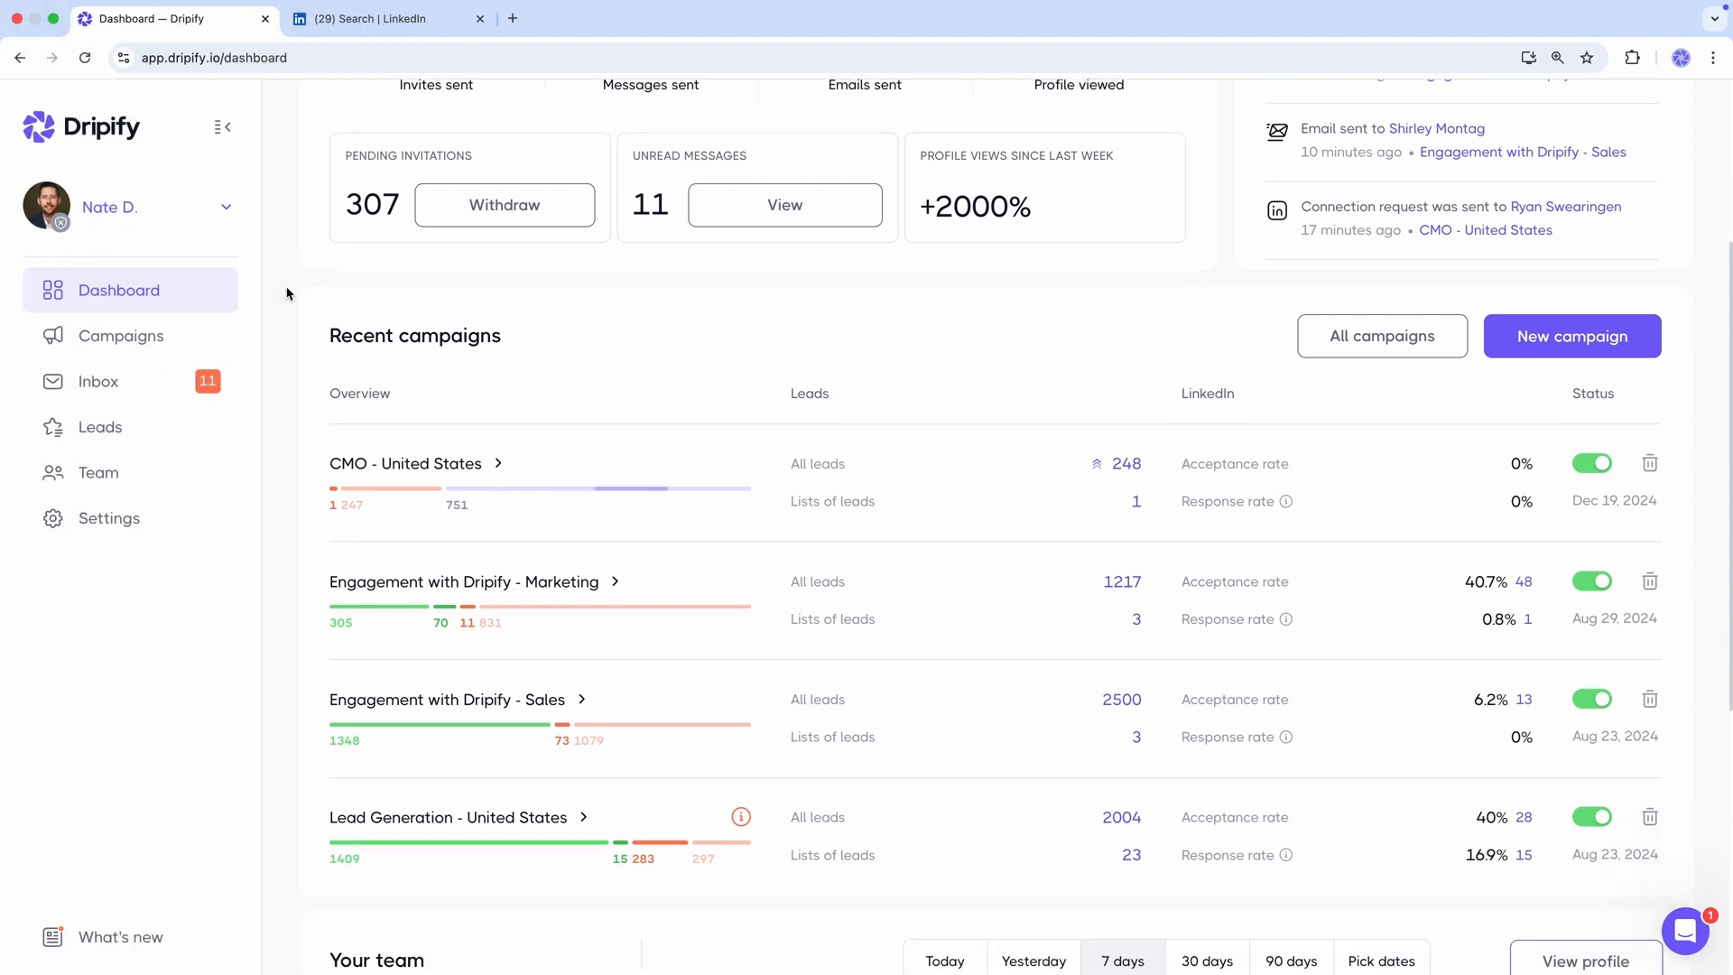
scroll(287, 293, "down", 3)
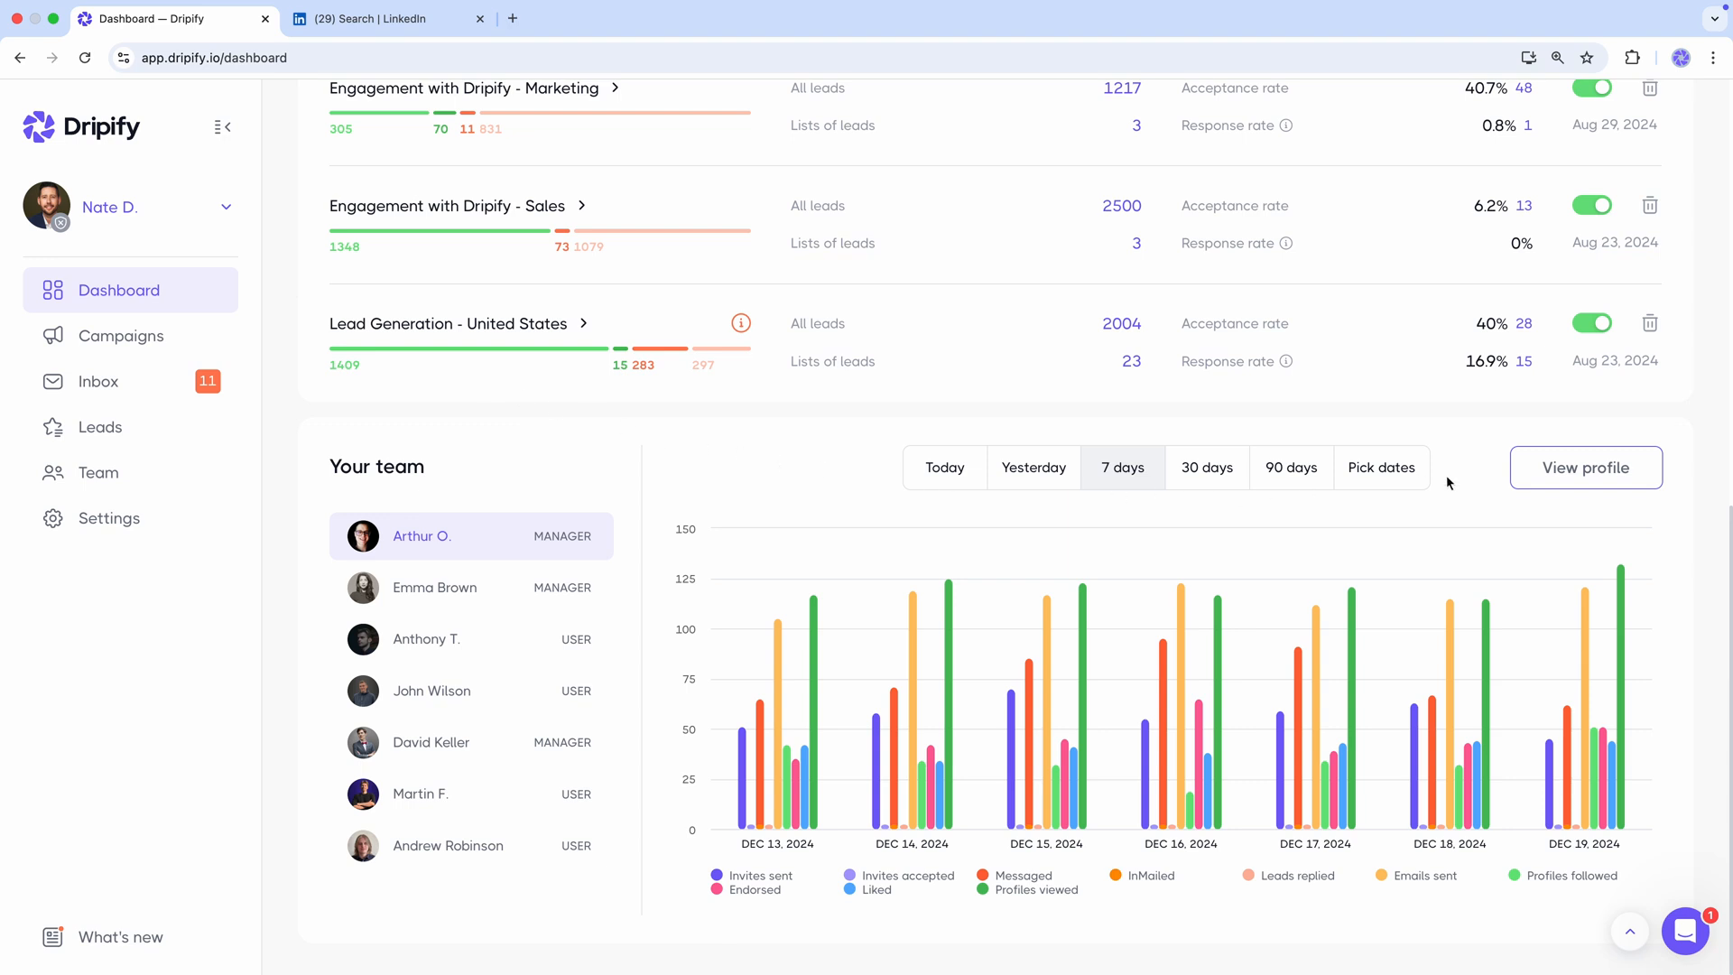
Step: Review the selected team manager's profile, activity chart and recent campaigns, and preview their account before returning to the own account
left_click(1529, 466)
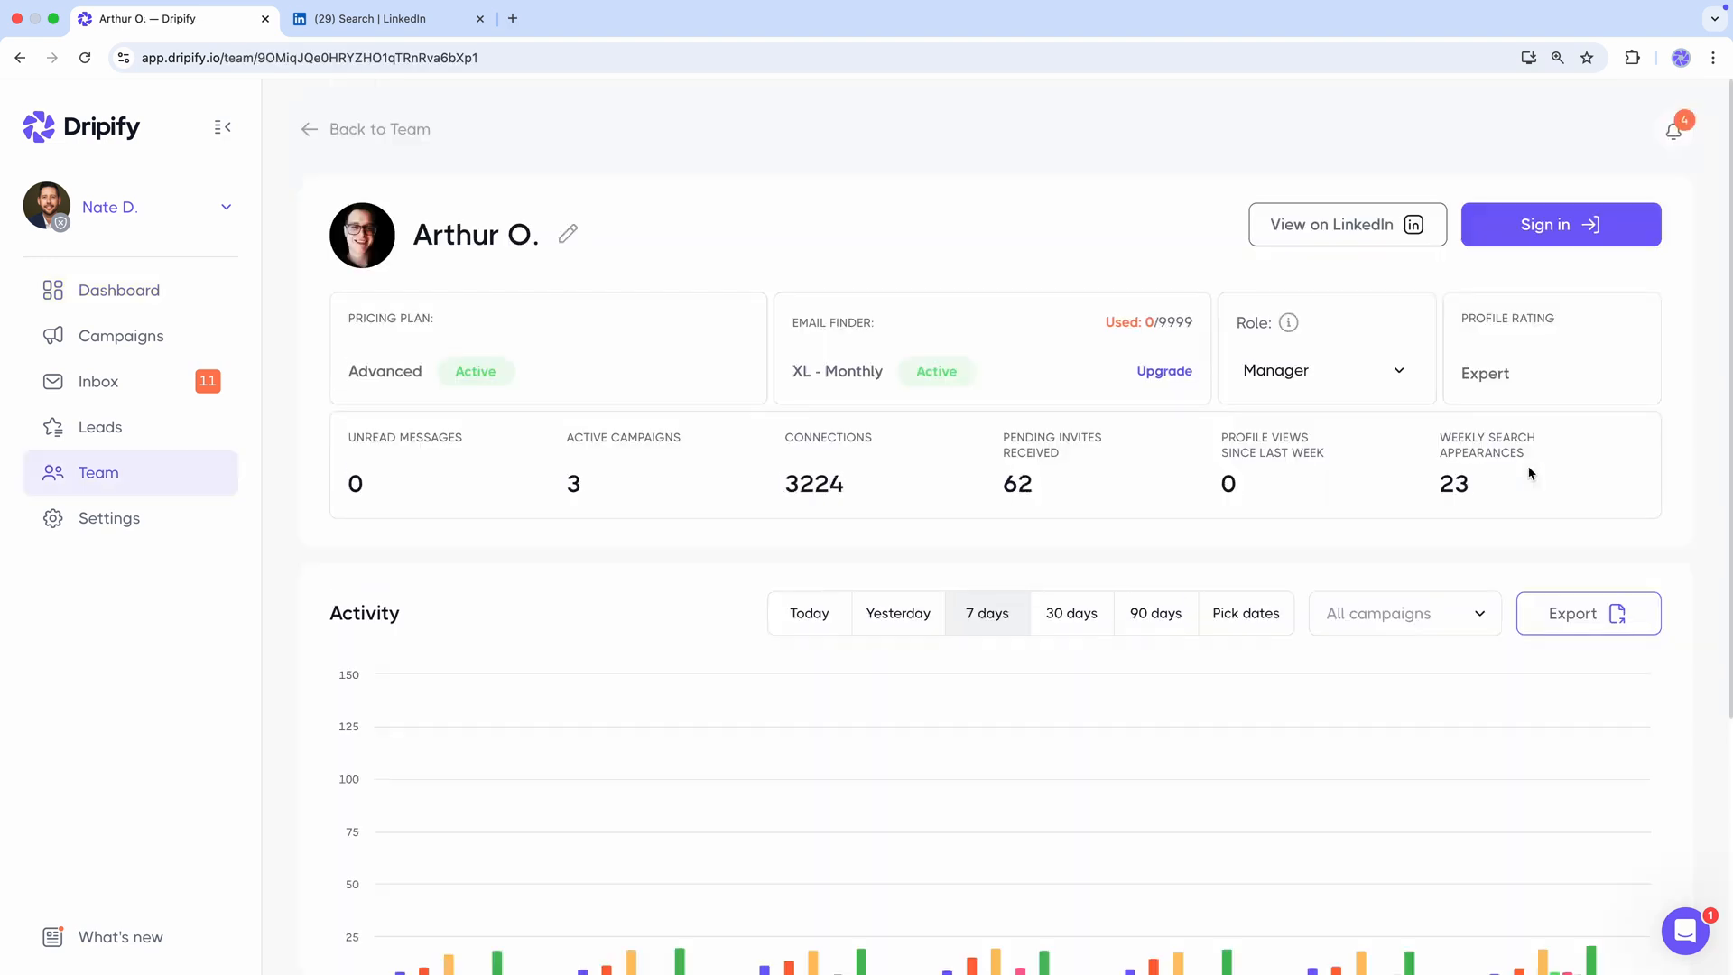
scroll(1529, 473, "down", 2)
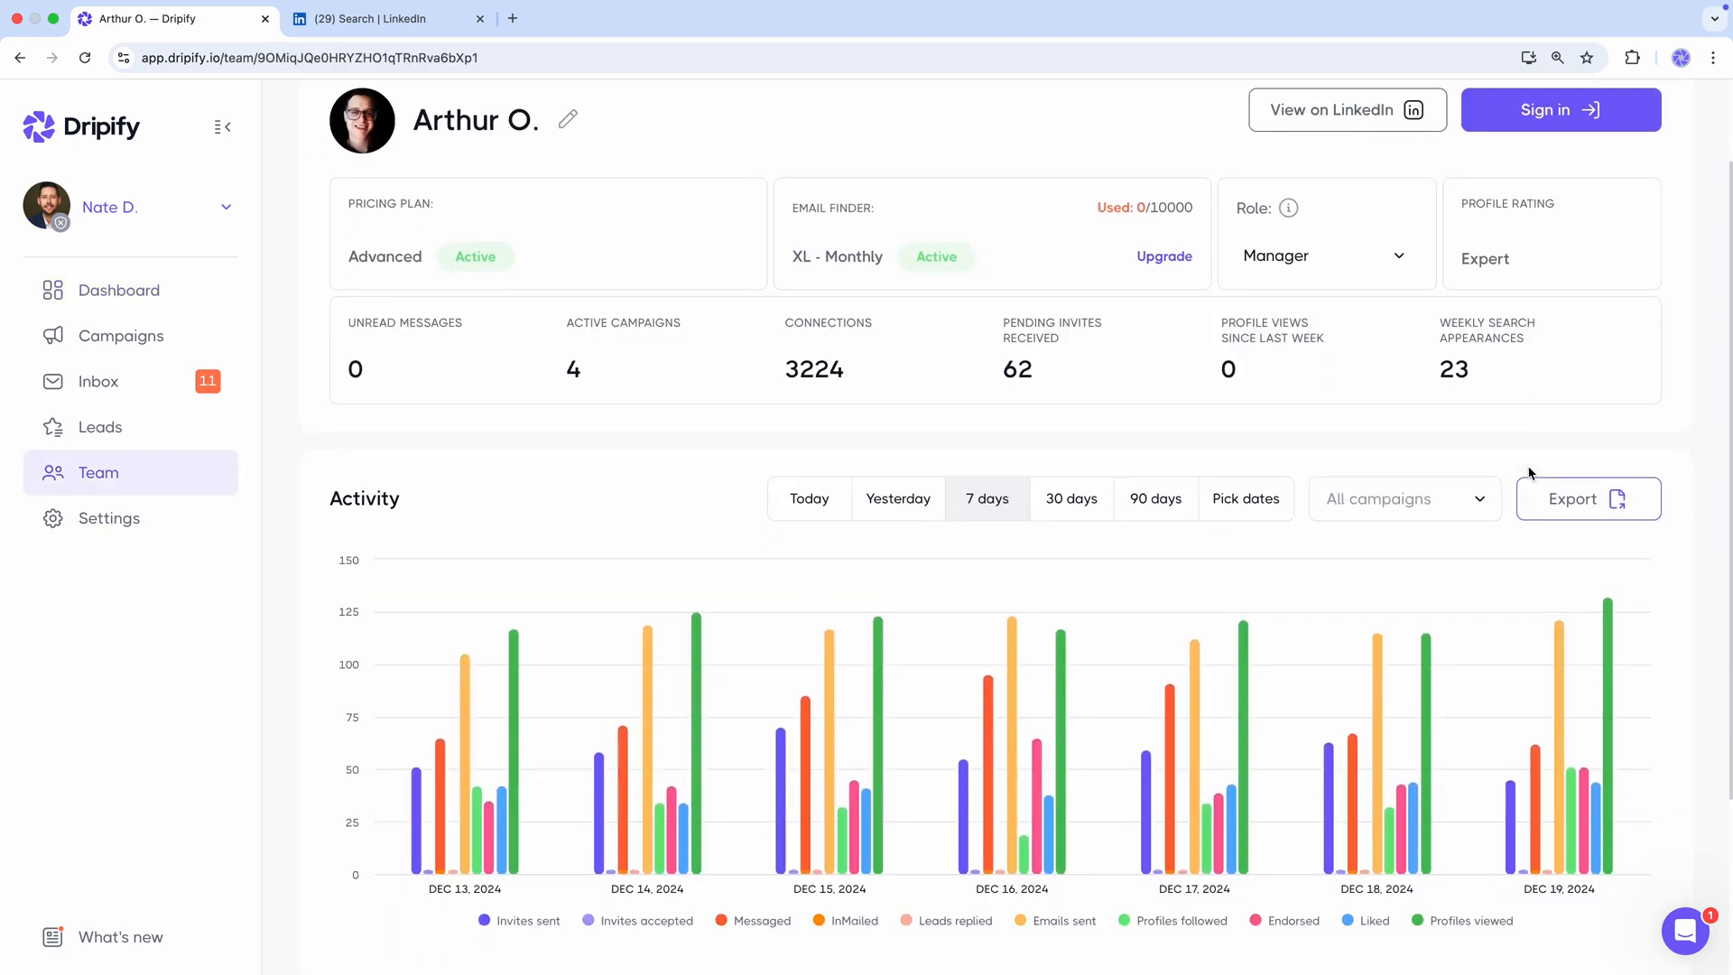
scroll(1529, 473, "down", 7)
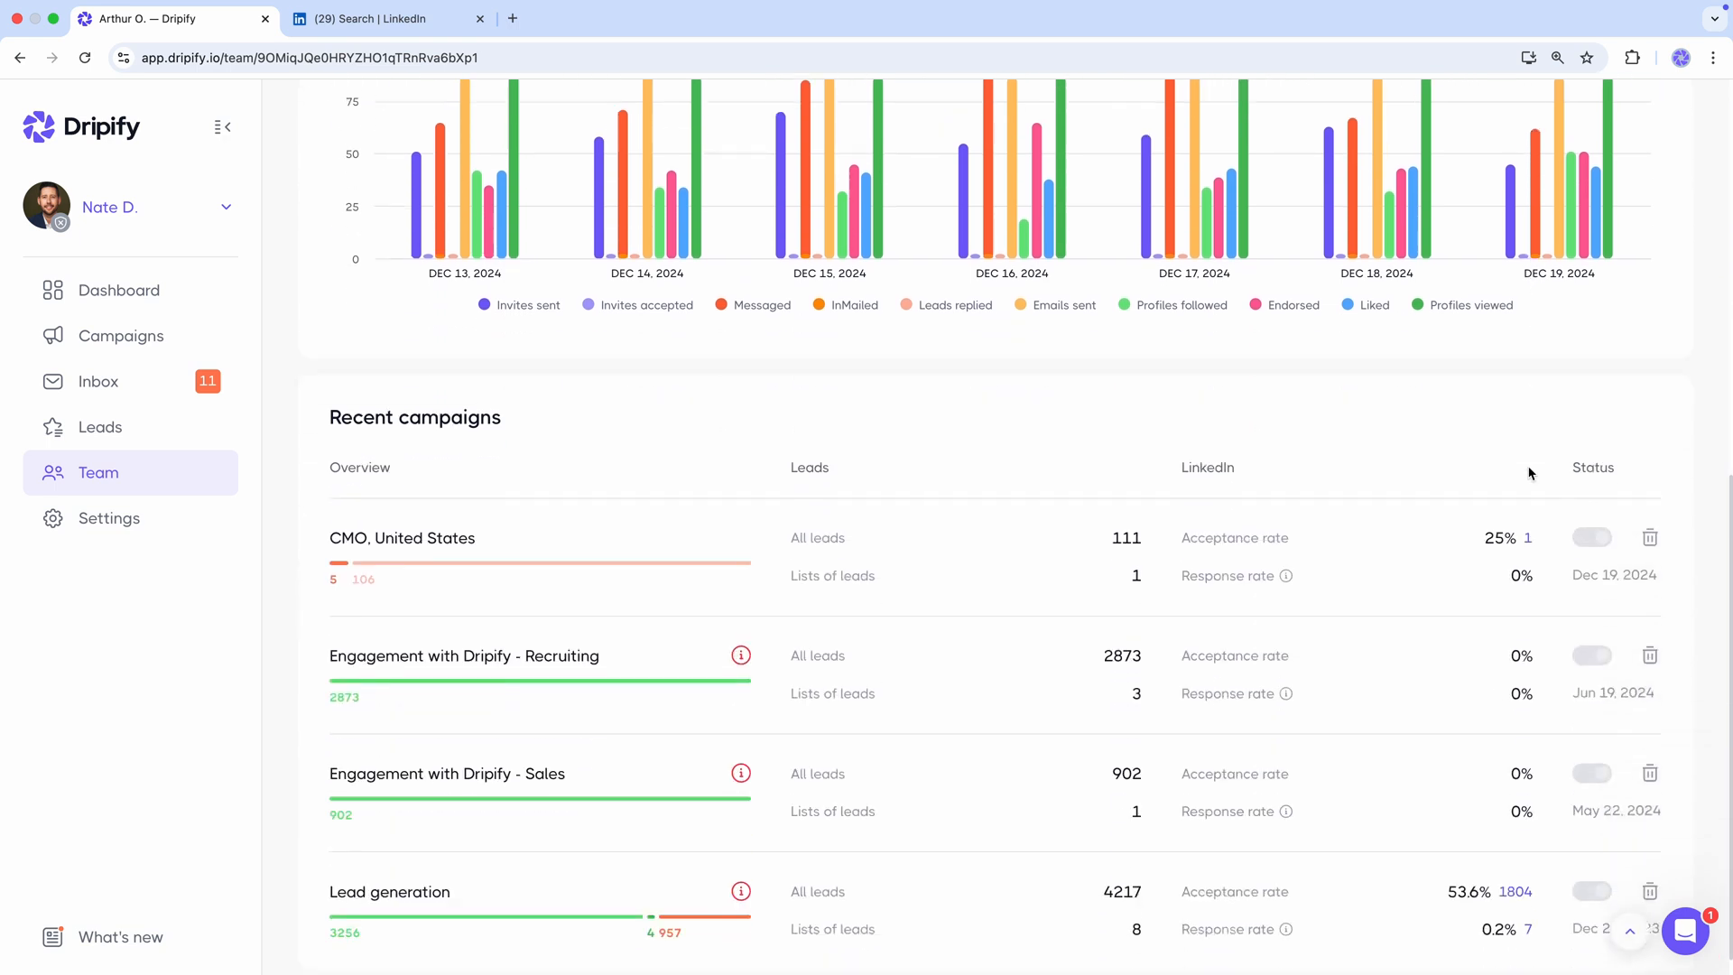
scroll(1688, 426, "up", 8)
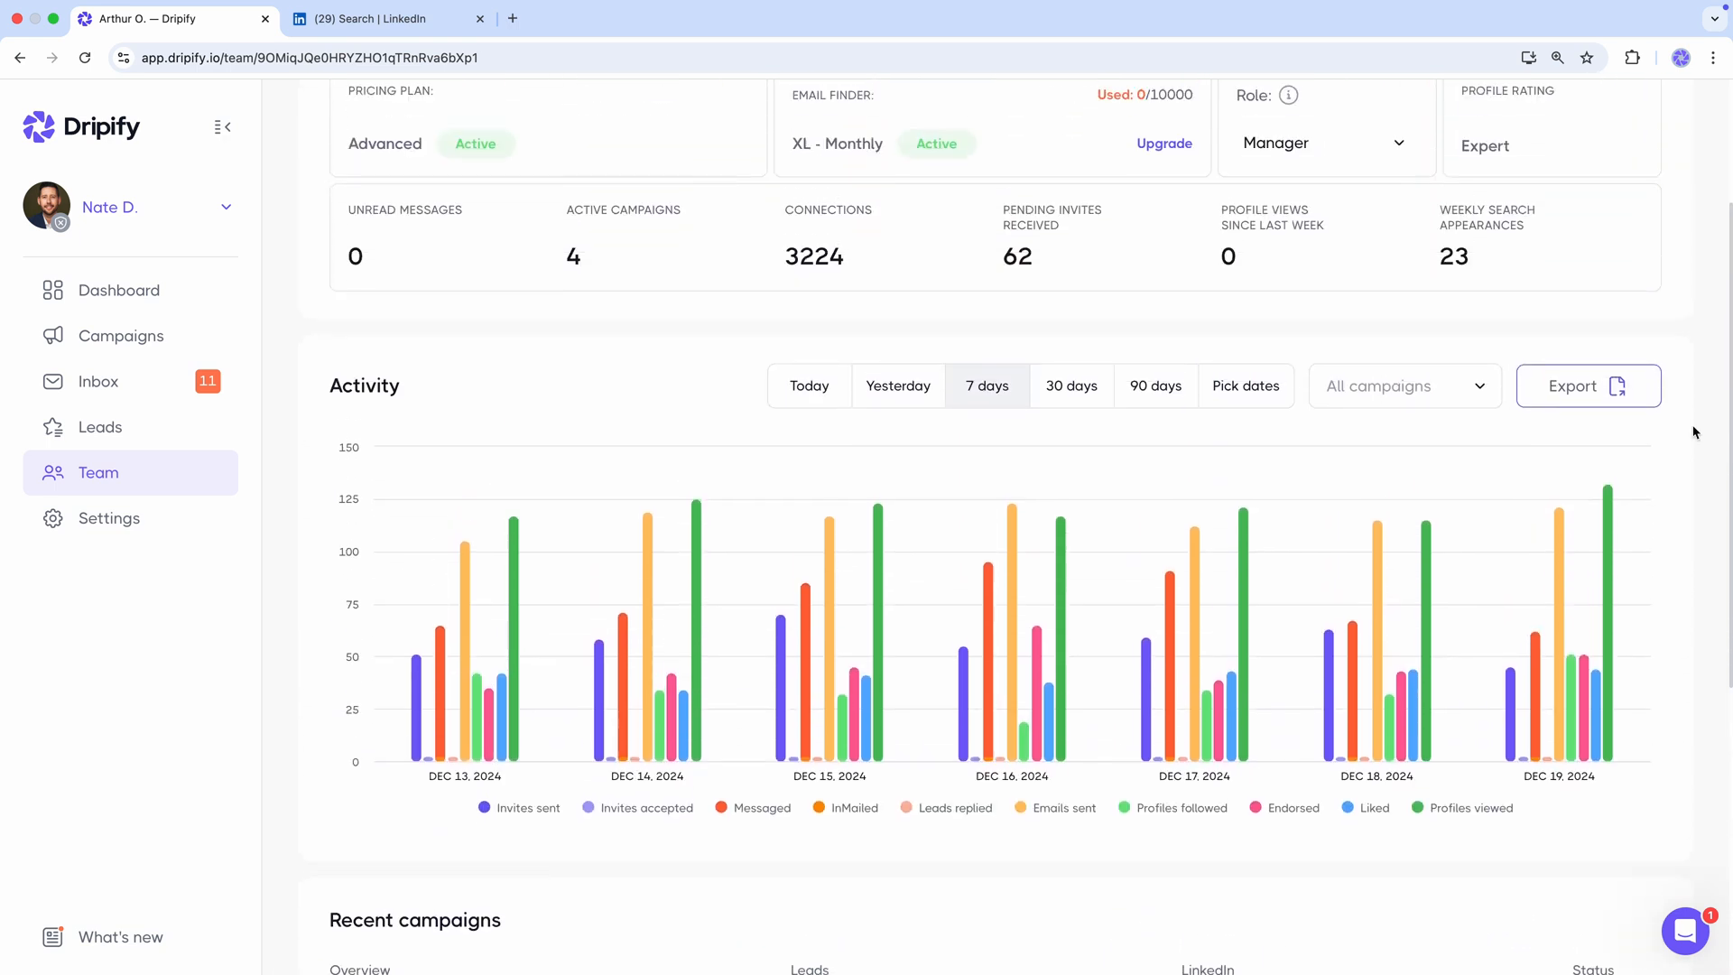
left_click(1527, 231)
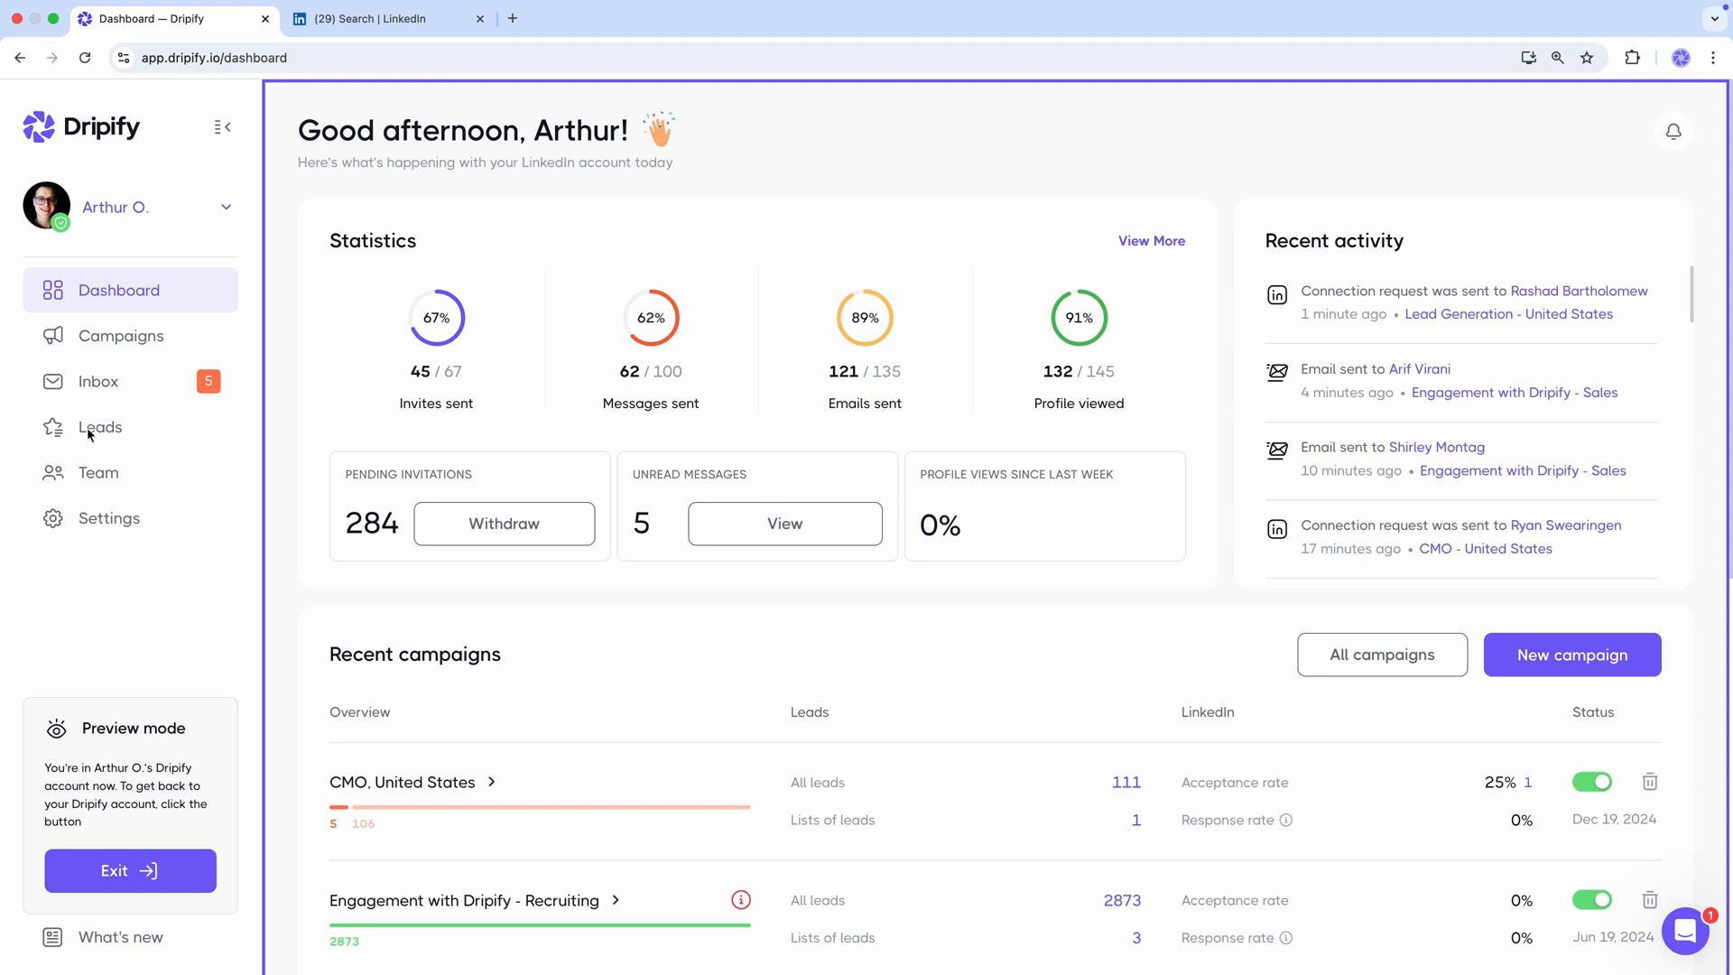
left_click(145, 866)
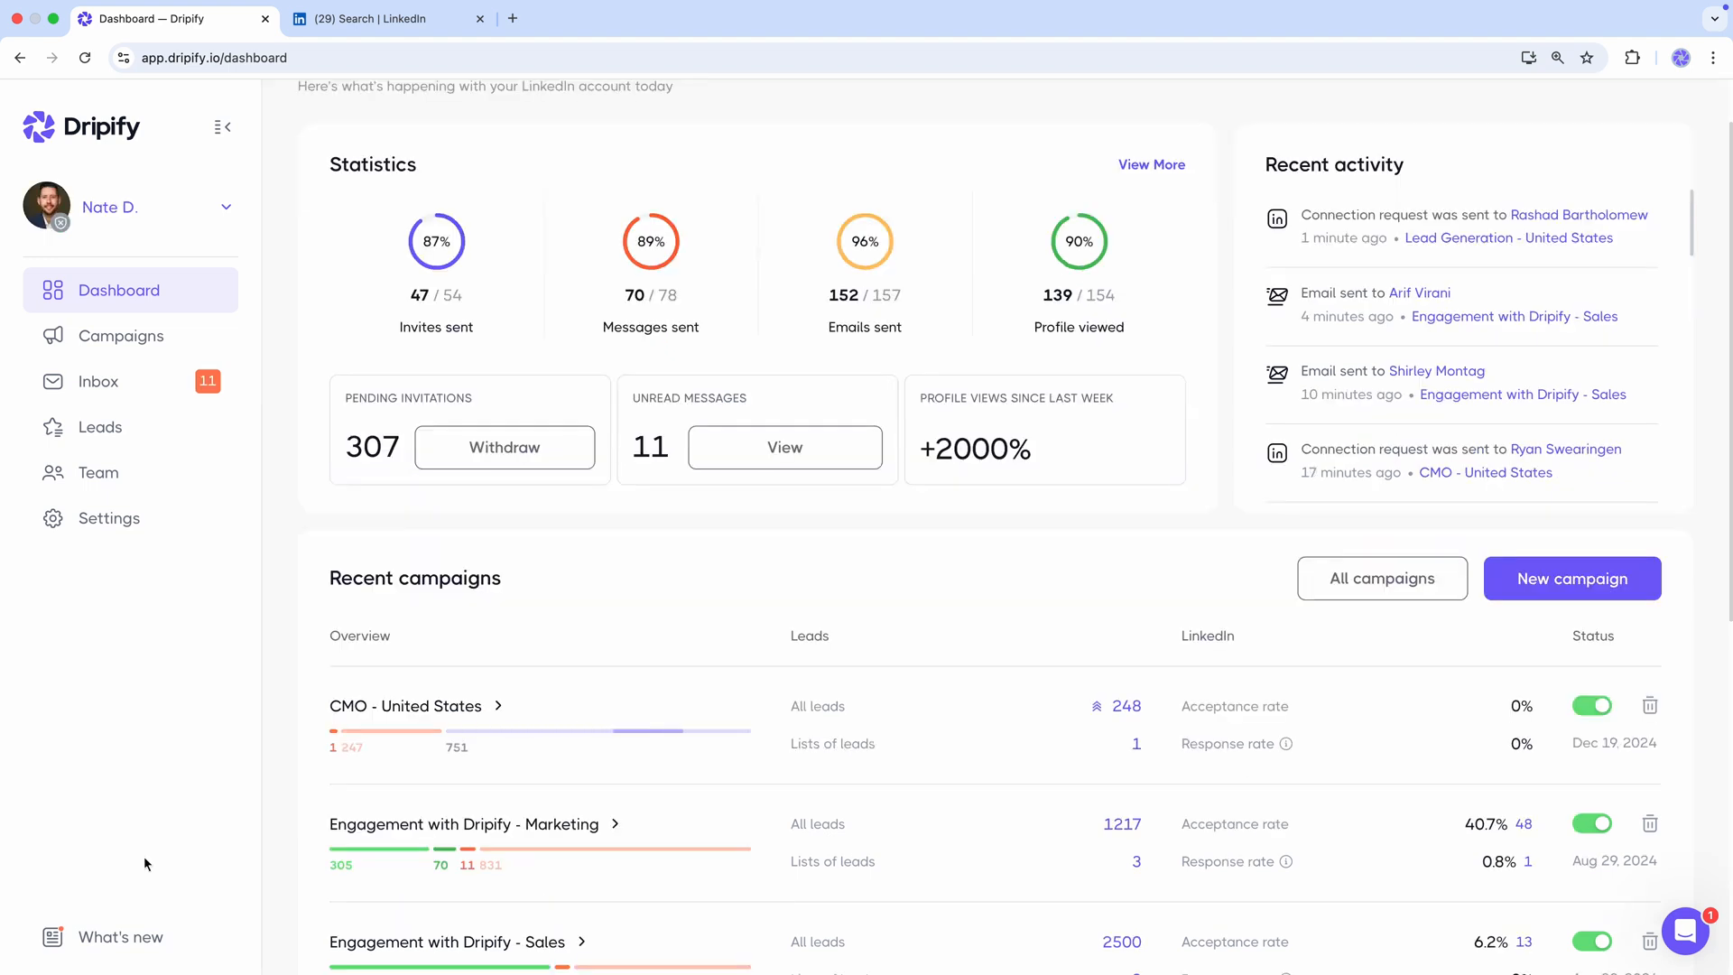
Step: Open the inbox conversation with the unread proposal response and send the reply "Absolutely! Talk to you tomorrow!"
left_click(133, 383)
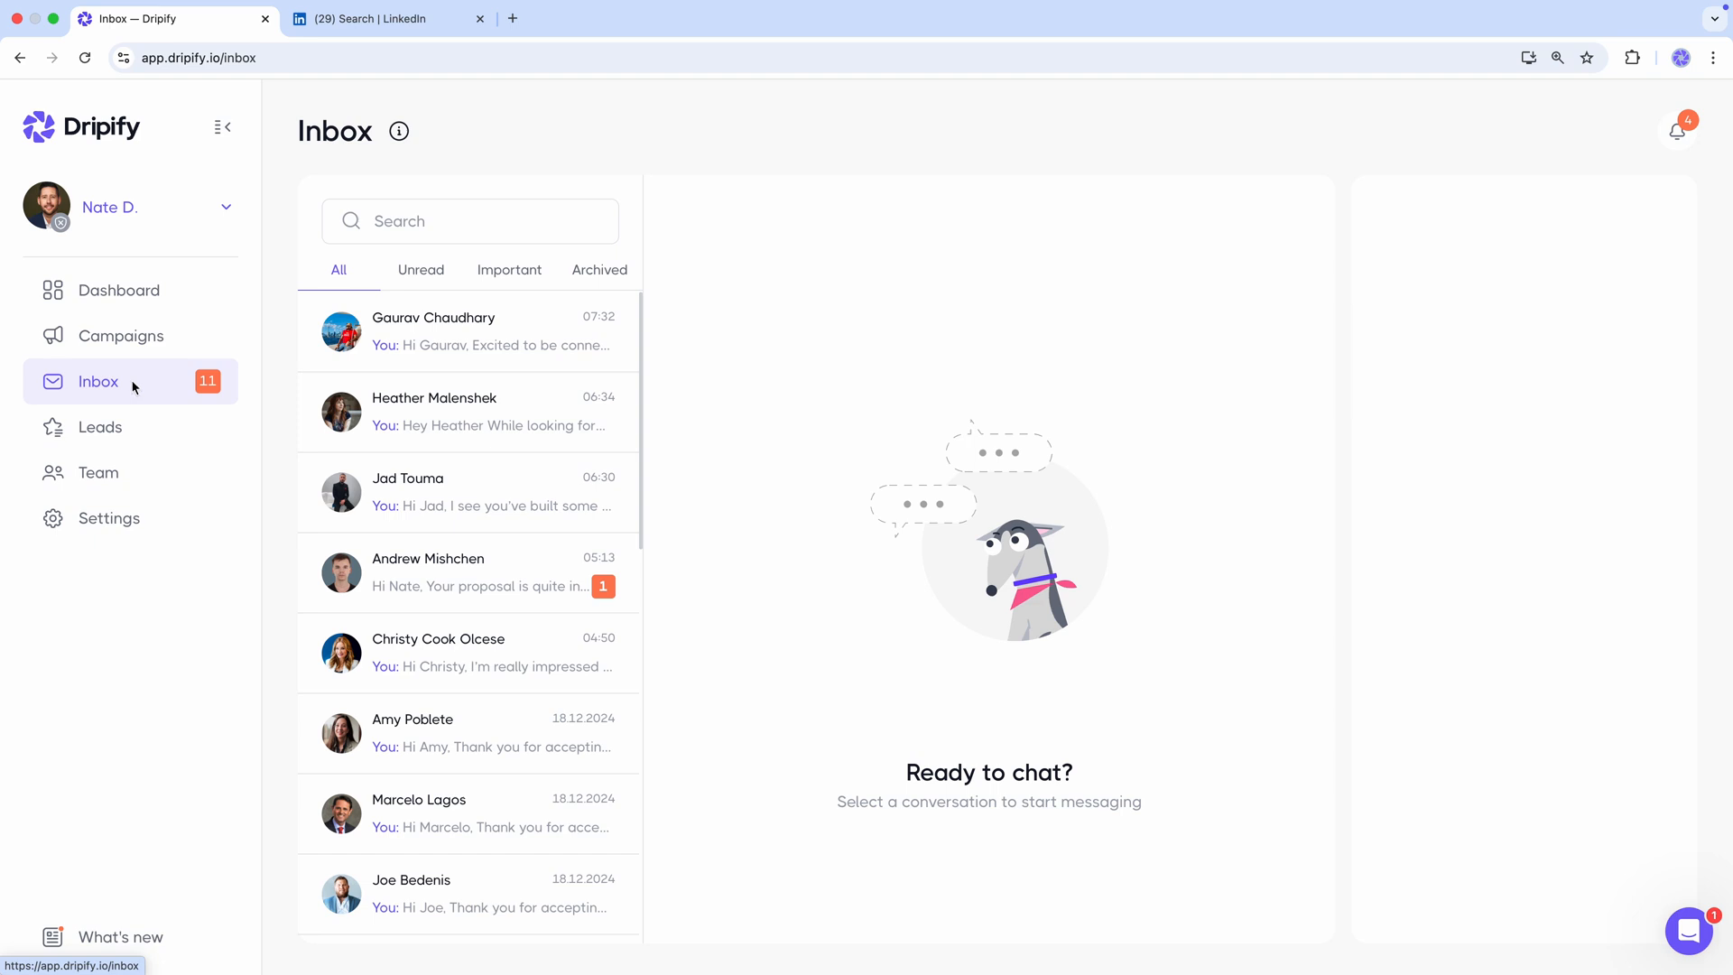
left_click(428, 580)
type("Absolutely! Talk to you tomorro")
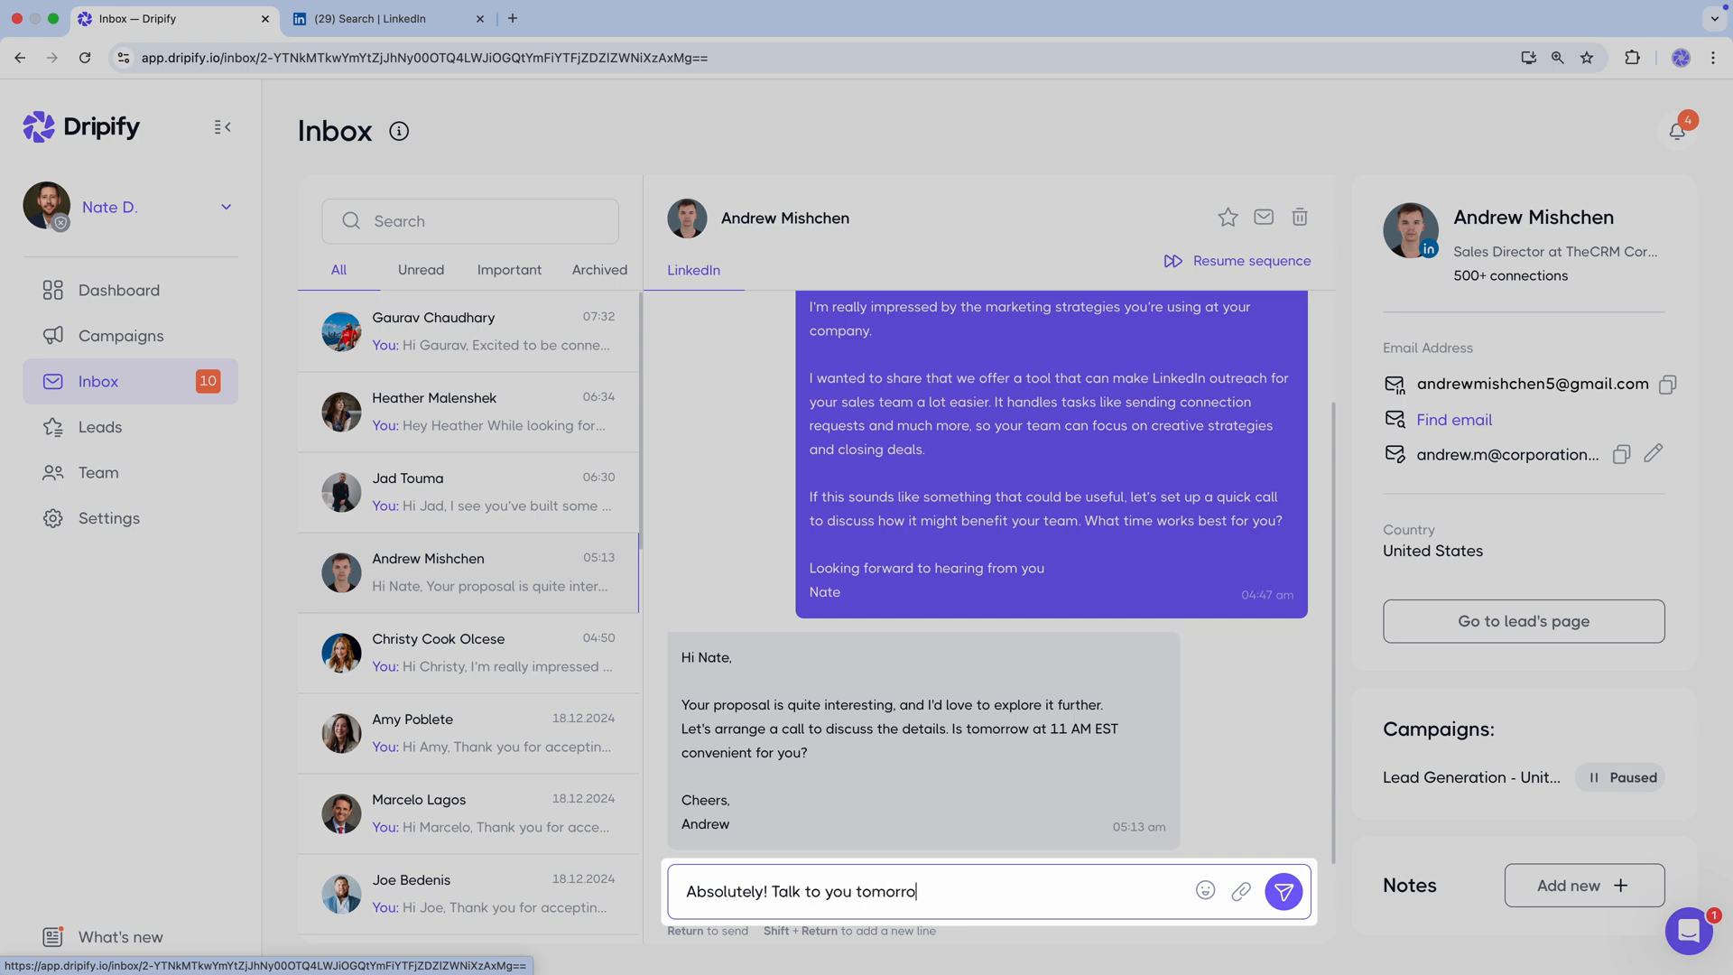
left_click(1283, 891)
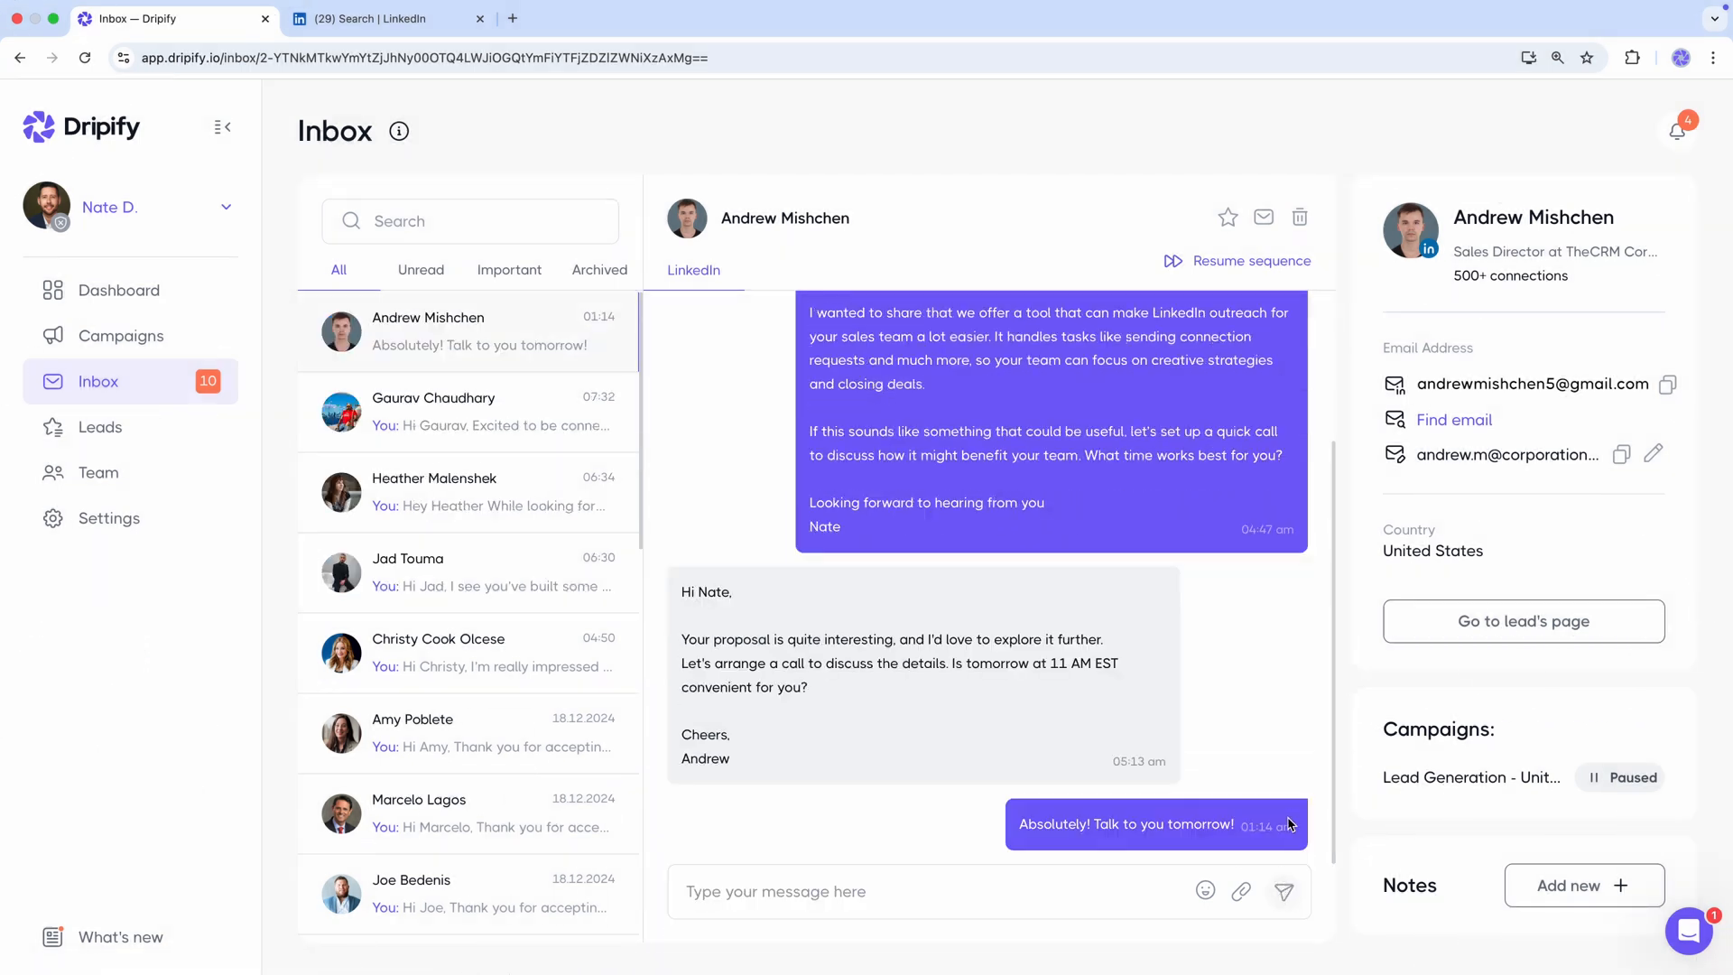
Step: Mark the conversation as important and save the note "Booked a demo" for this lead
left_click(1227, 216)
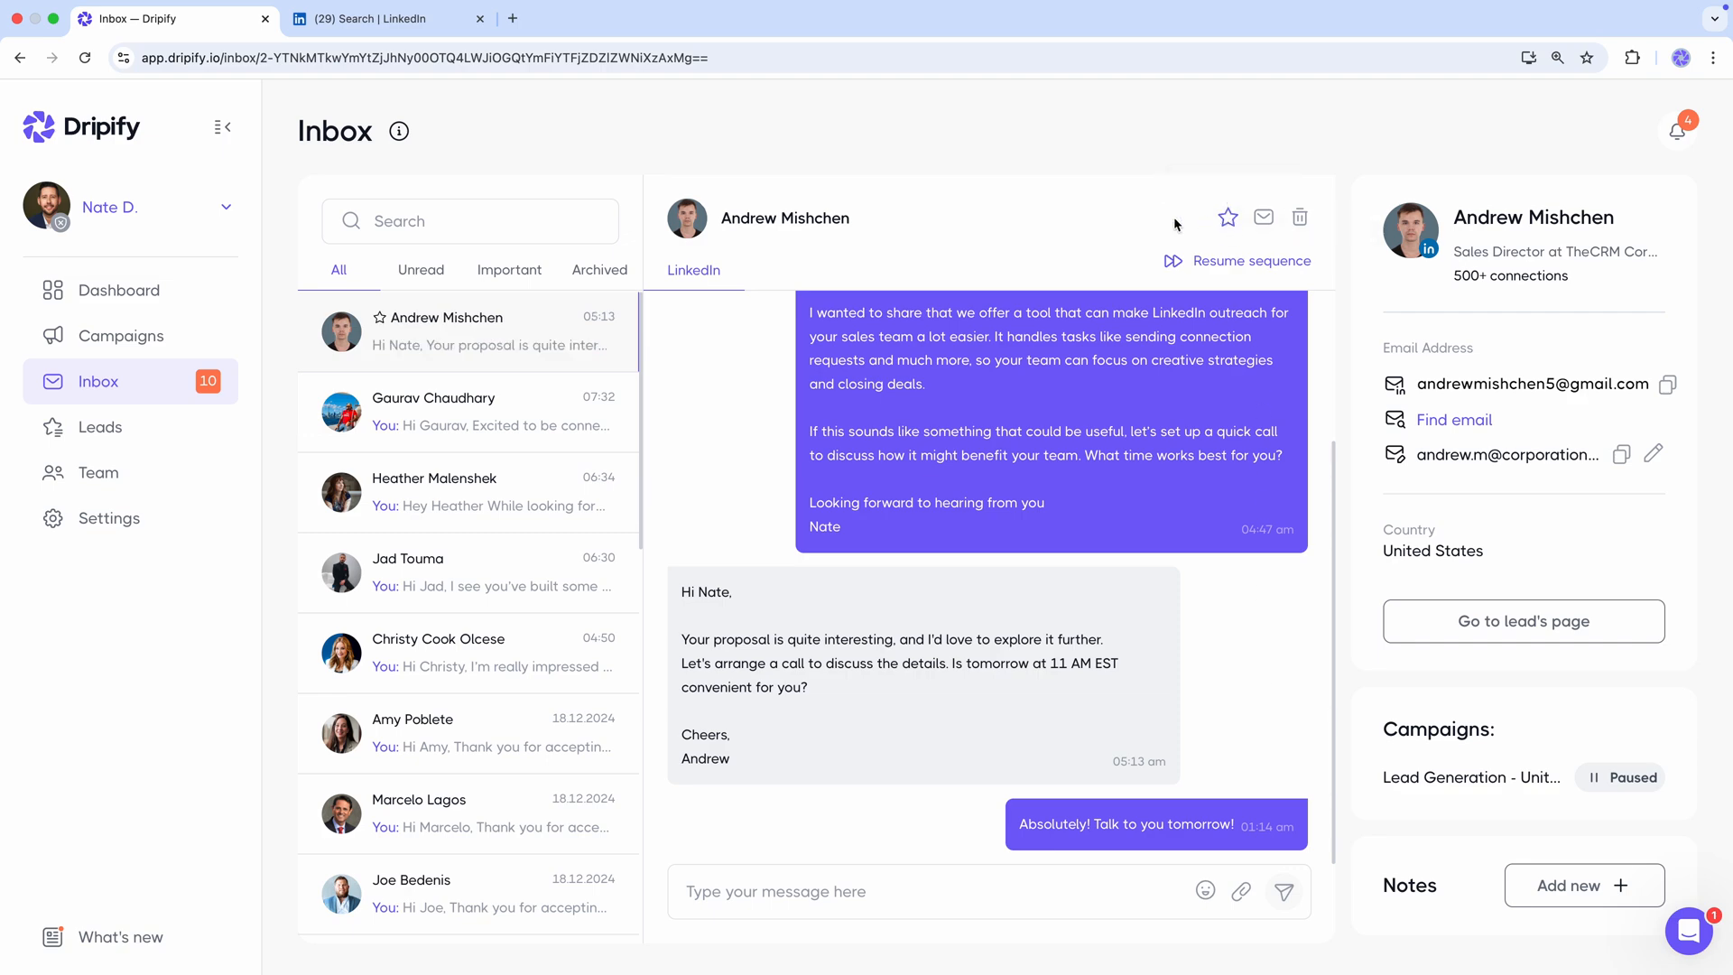
left_click(1555, 880)
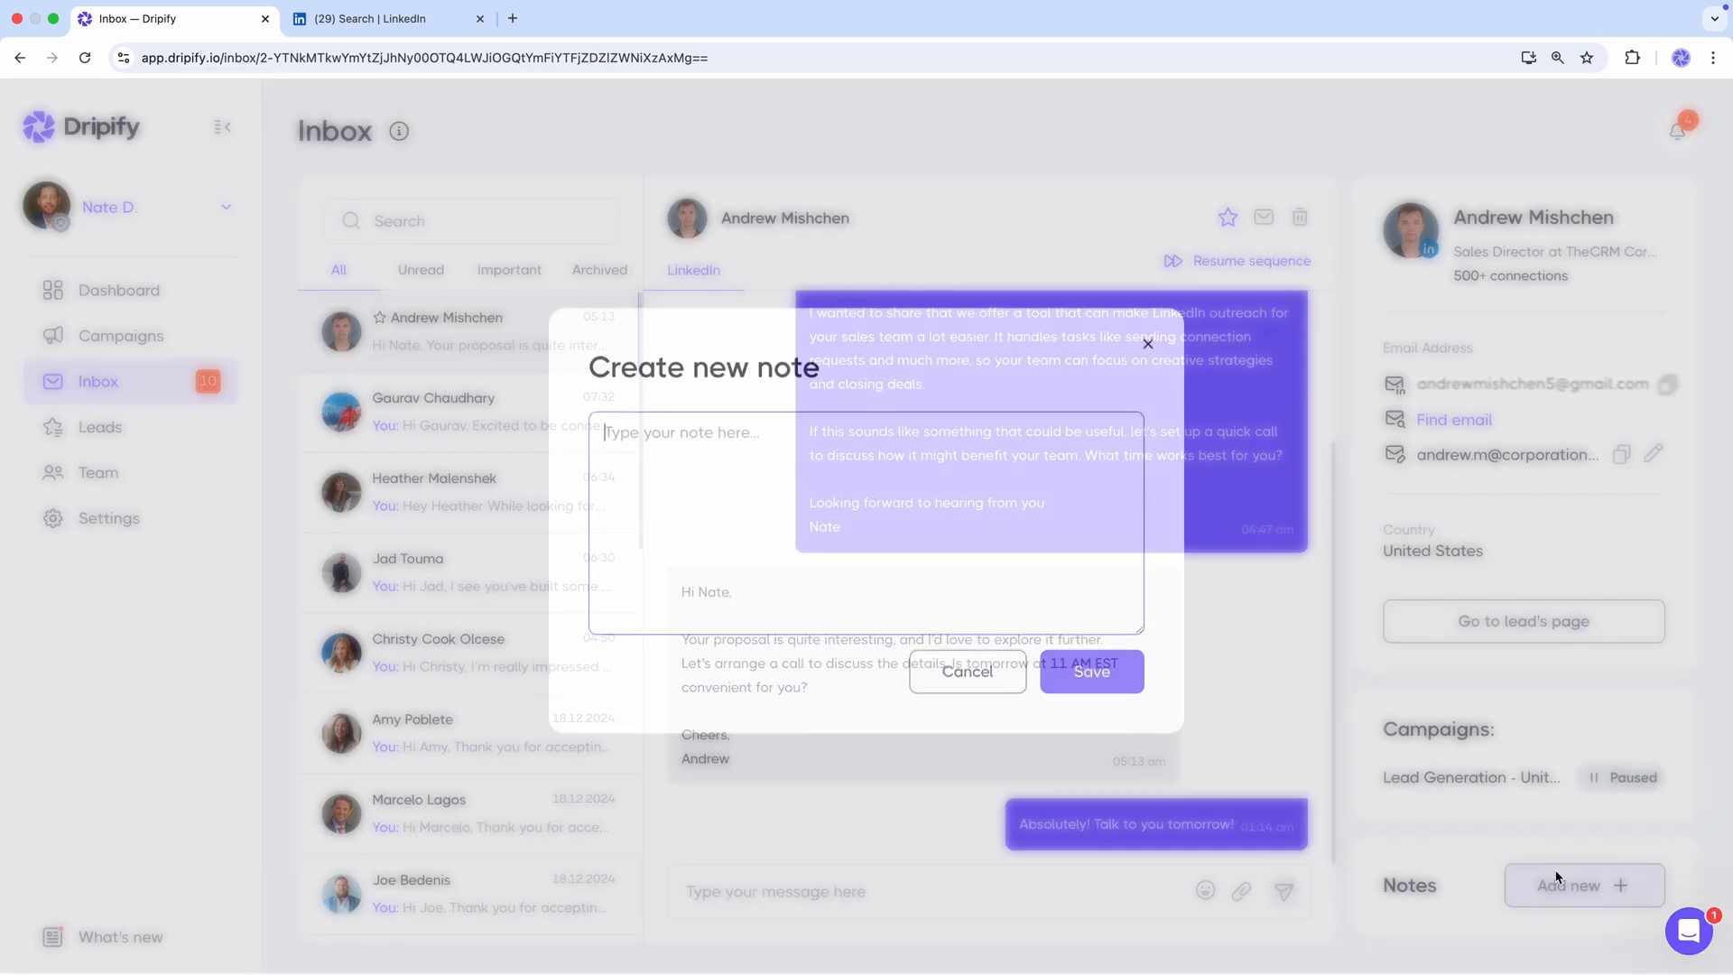
type("oked a demo")
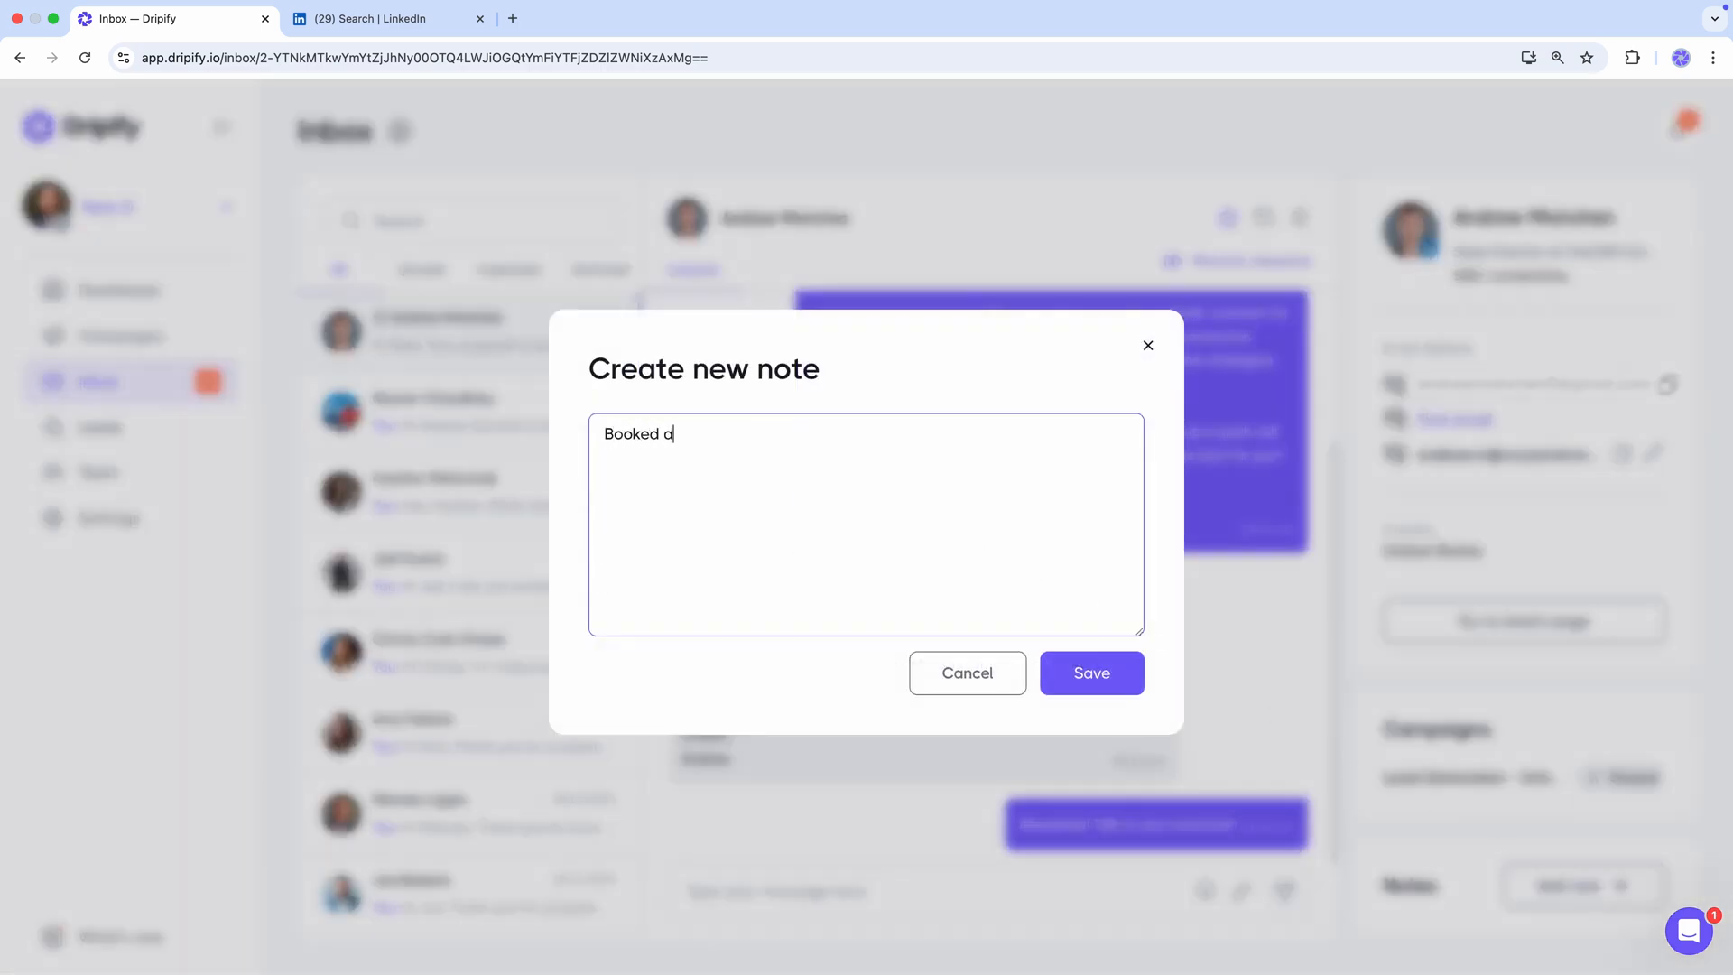
left_click(1095, 672)
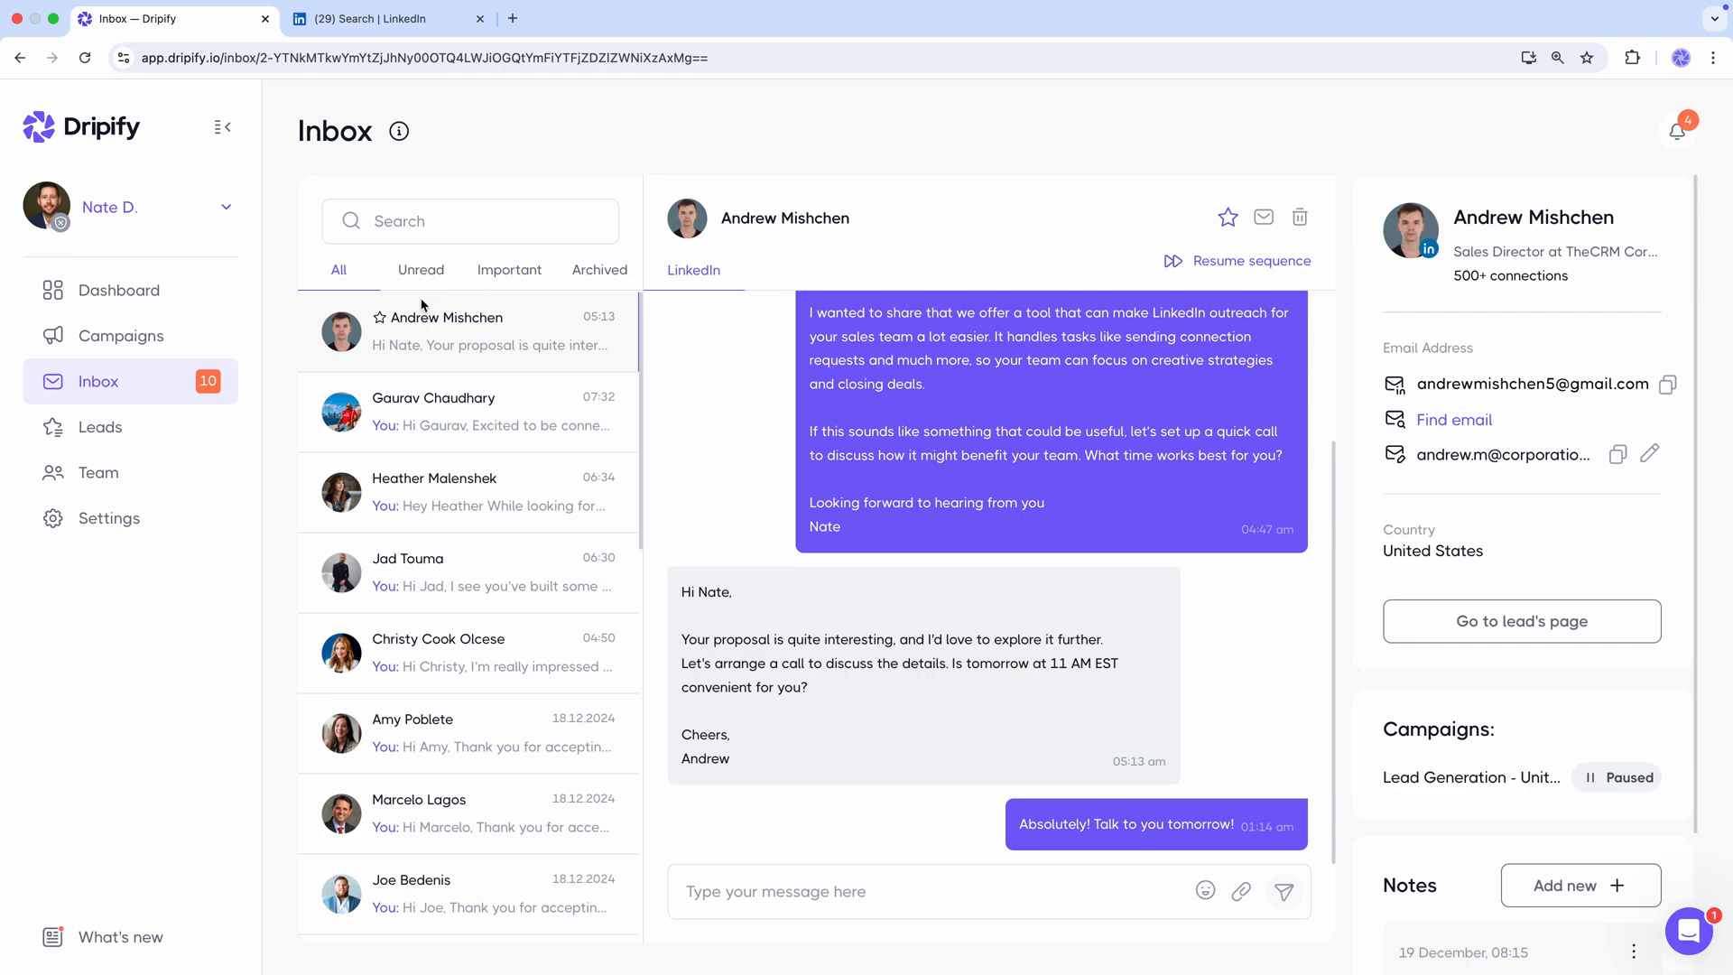
Step: Look through the list of all leads and their emails, and open the profile of the lead located in Dawson Creek
left_click(141, 433)
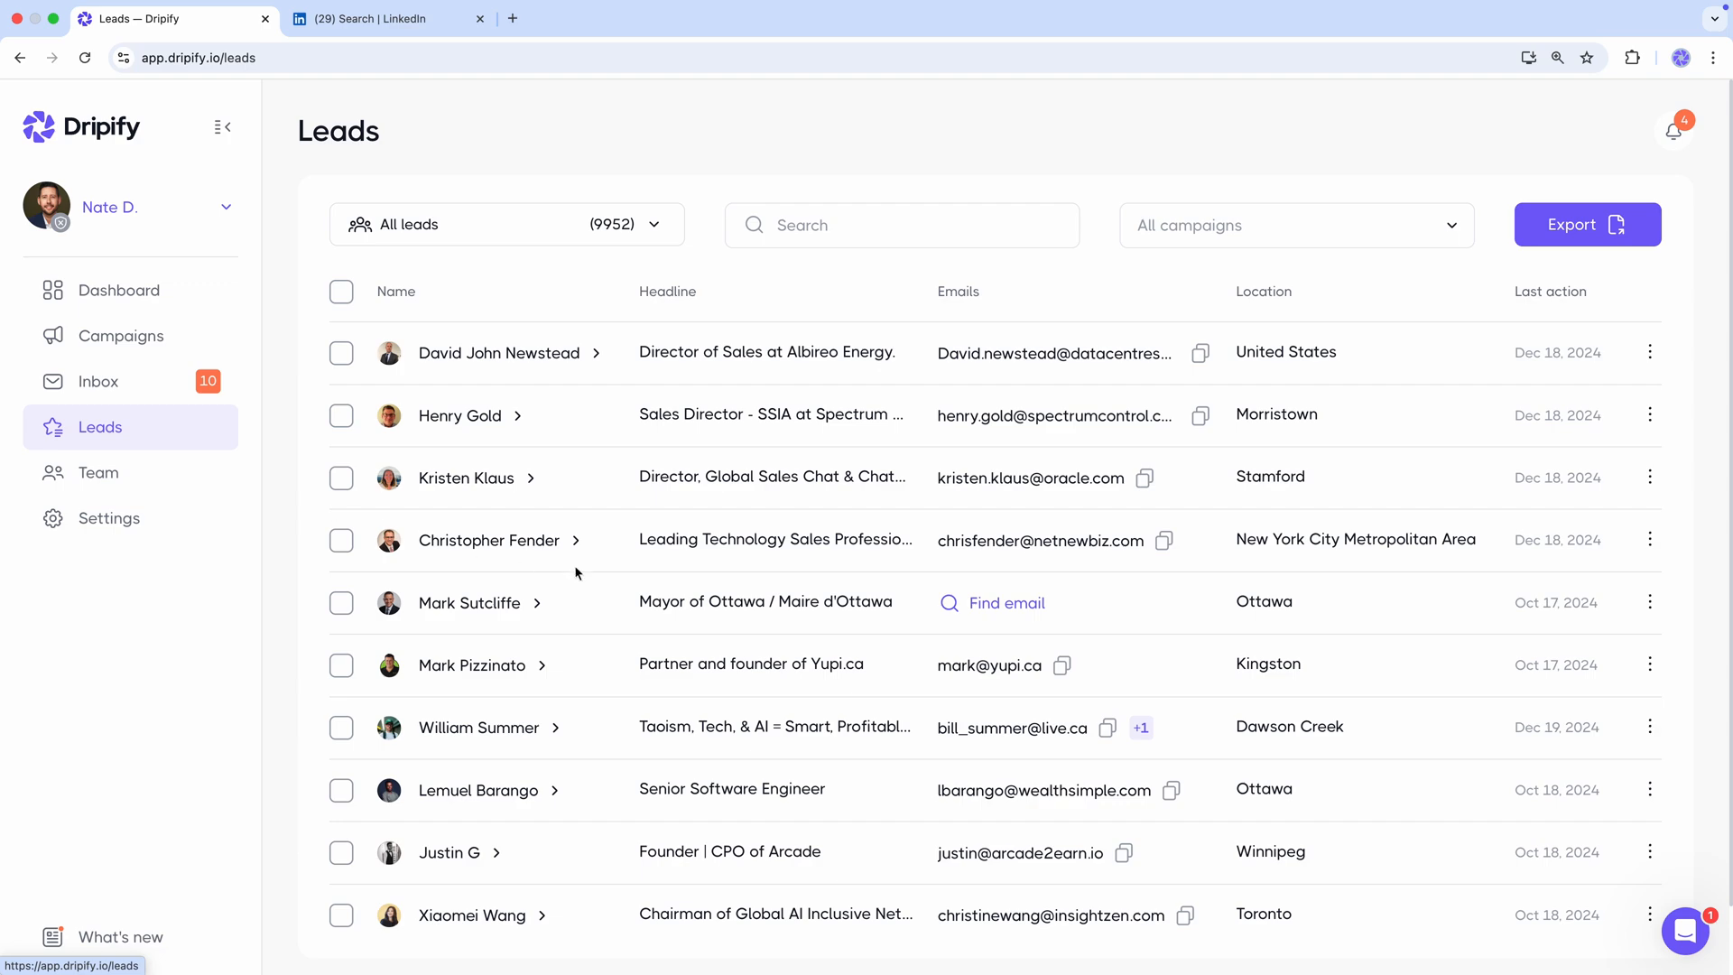
left_click(999, 604)
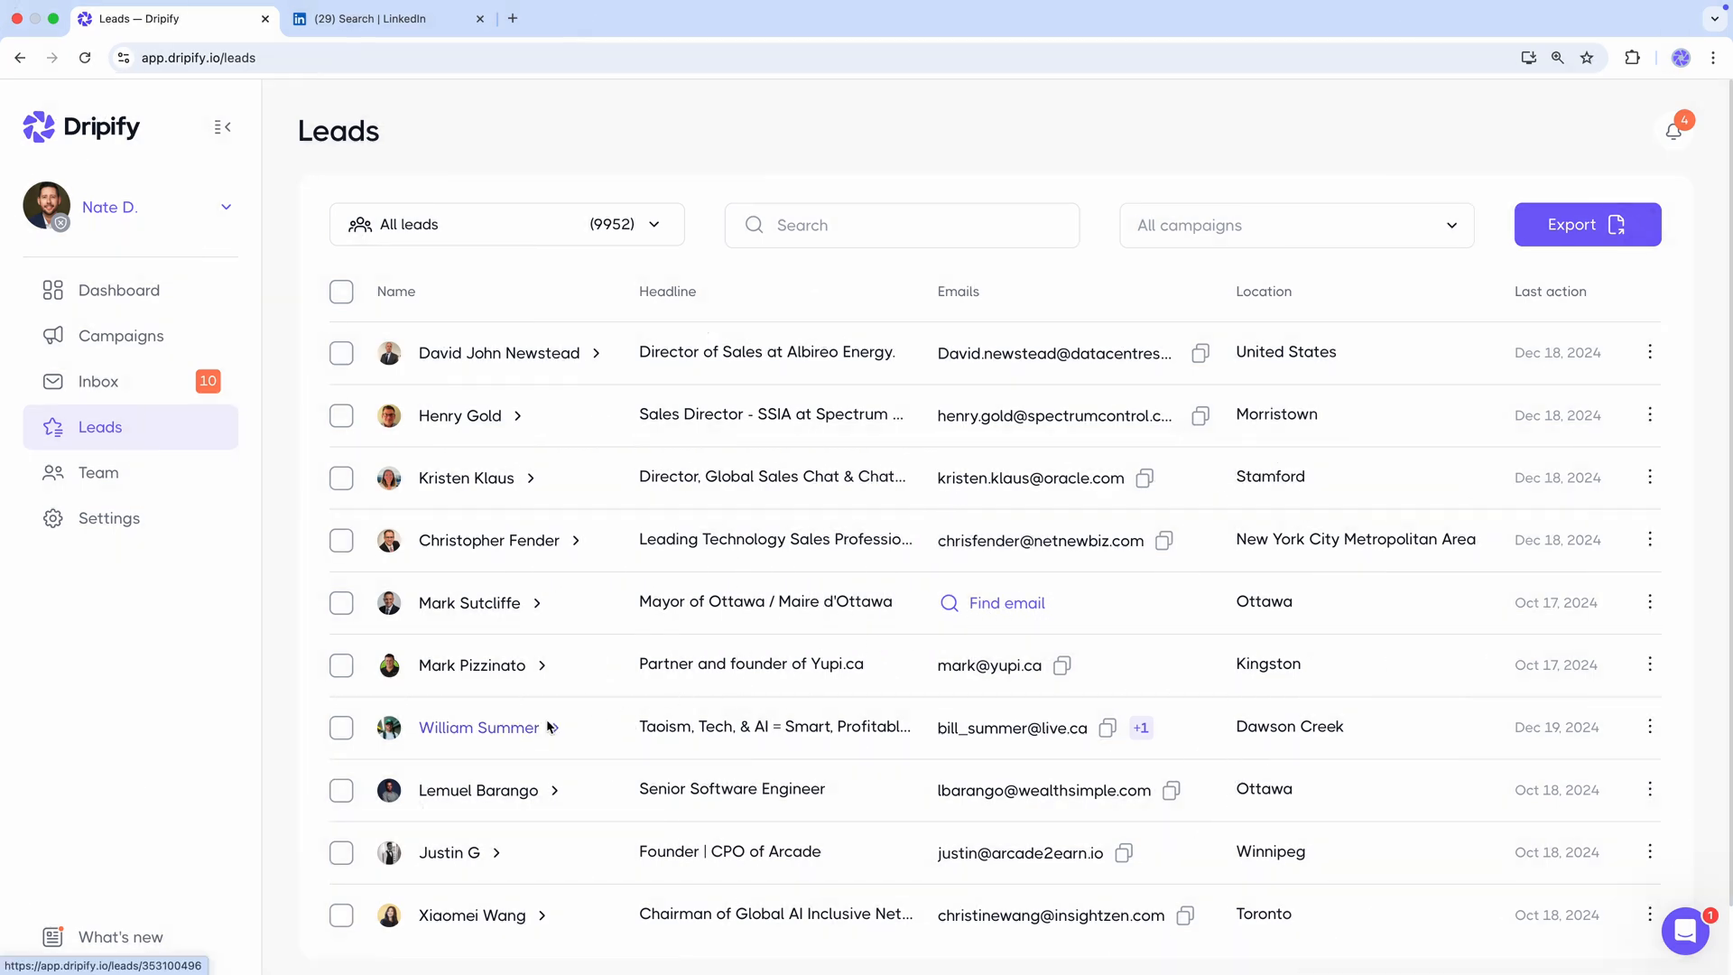
left_click(548, 727)
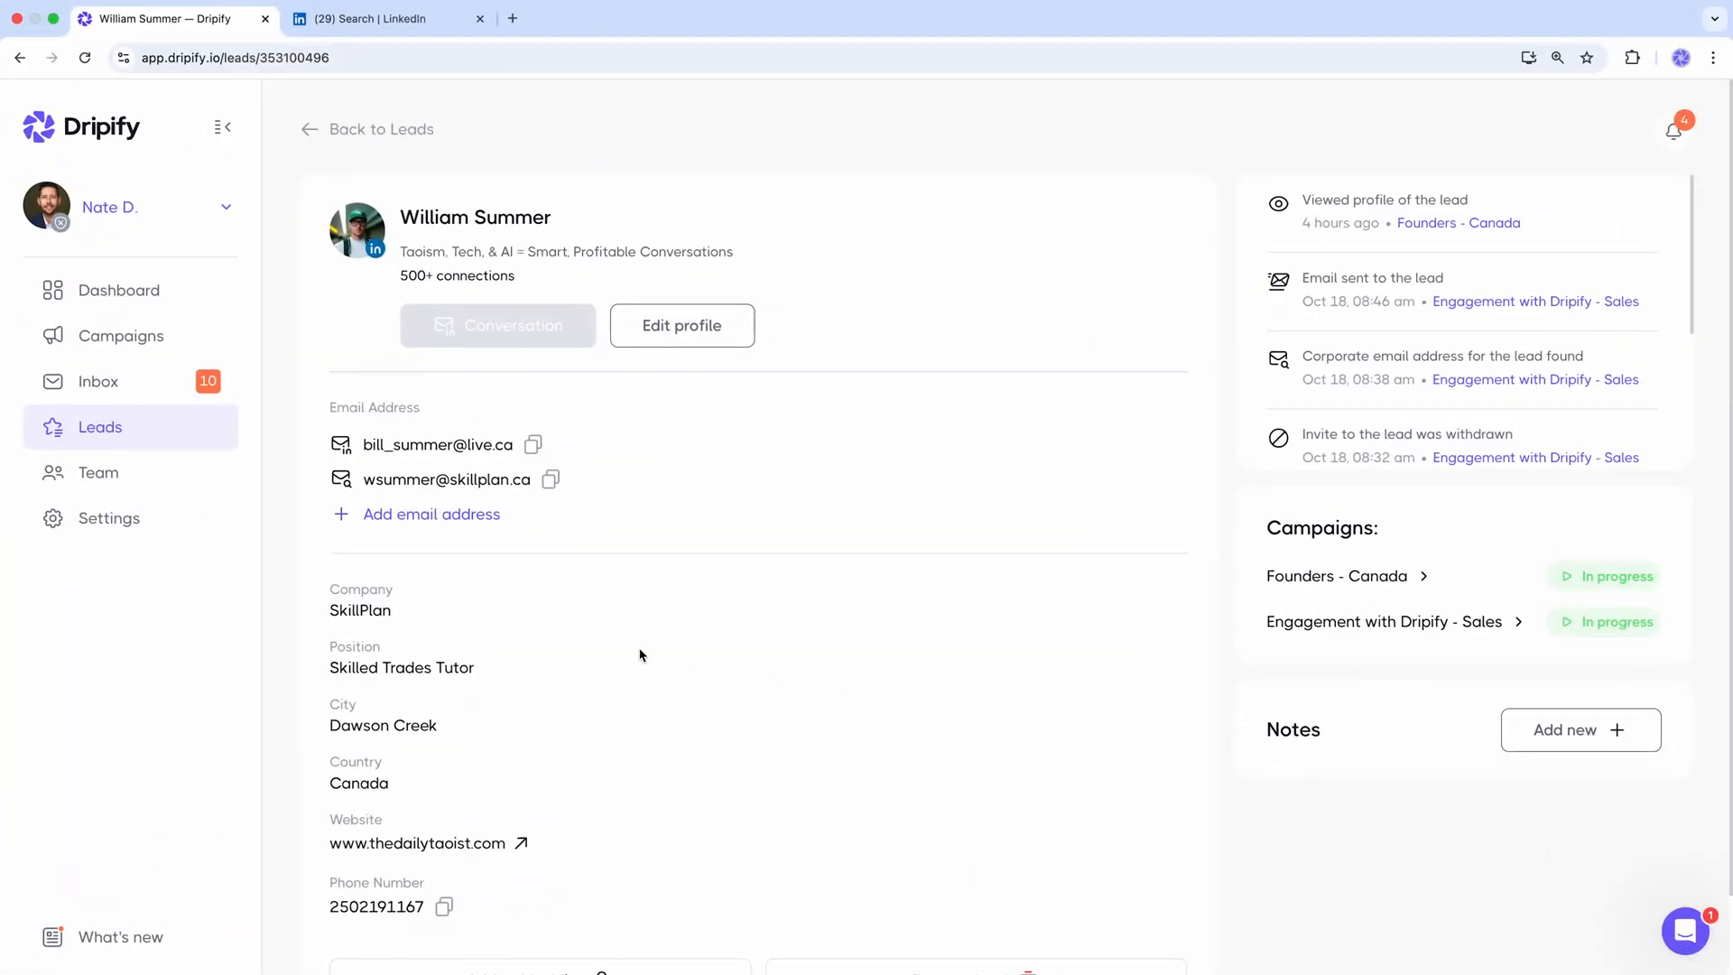
Step: Set the daily limits to 50 connection requests and 82 messages, activate Activity control, and save the settings
left_click(103, 534)
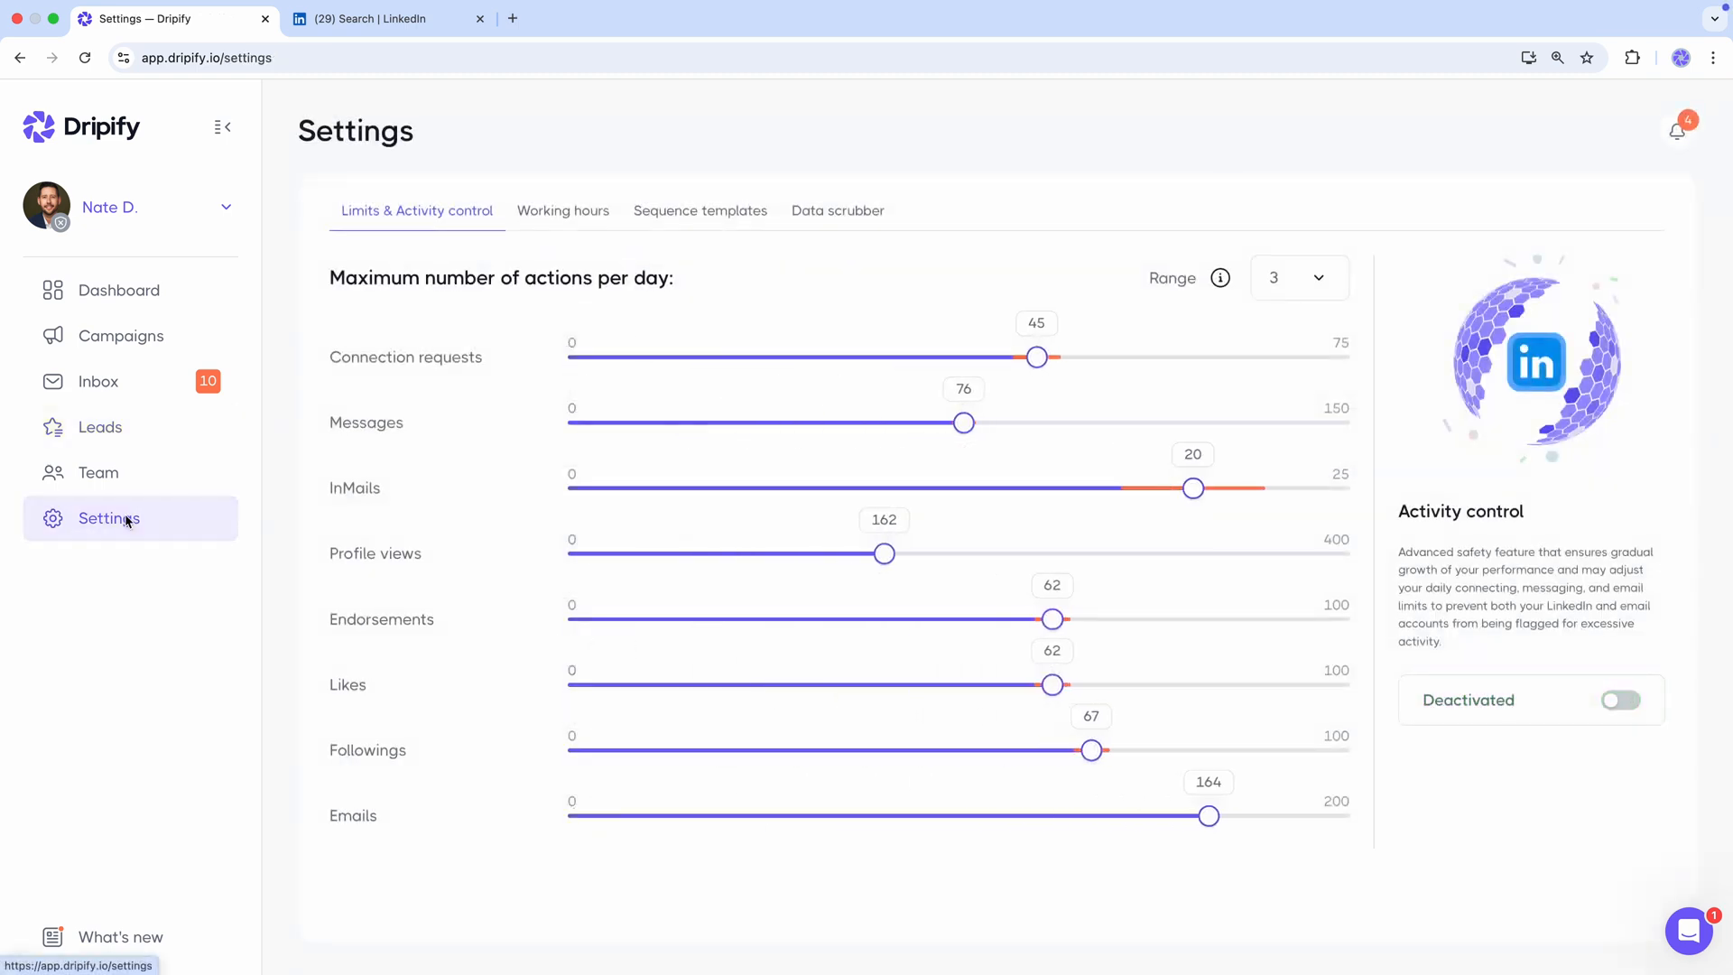
left_click_drag(1036, 357, 1087, 358)
left_click_drag(962, 423, 995, 424)
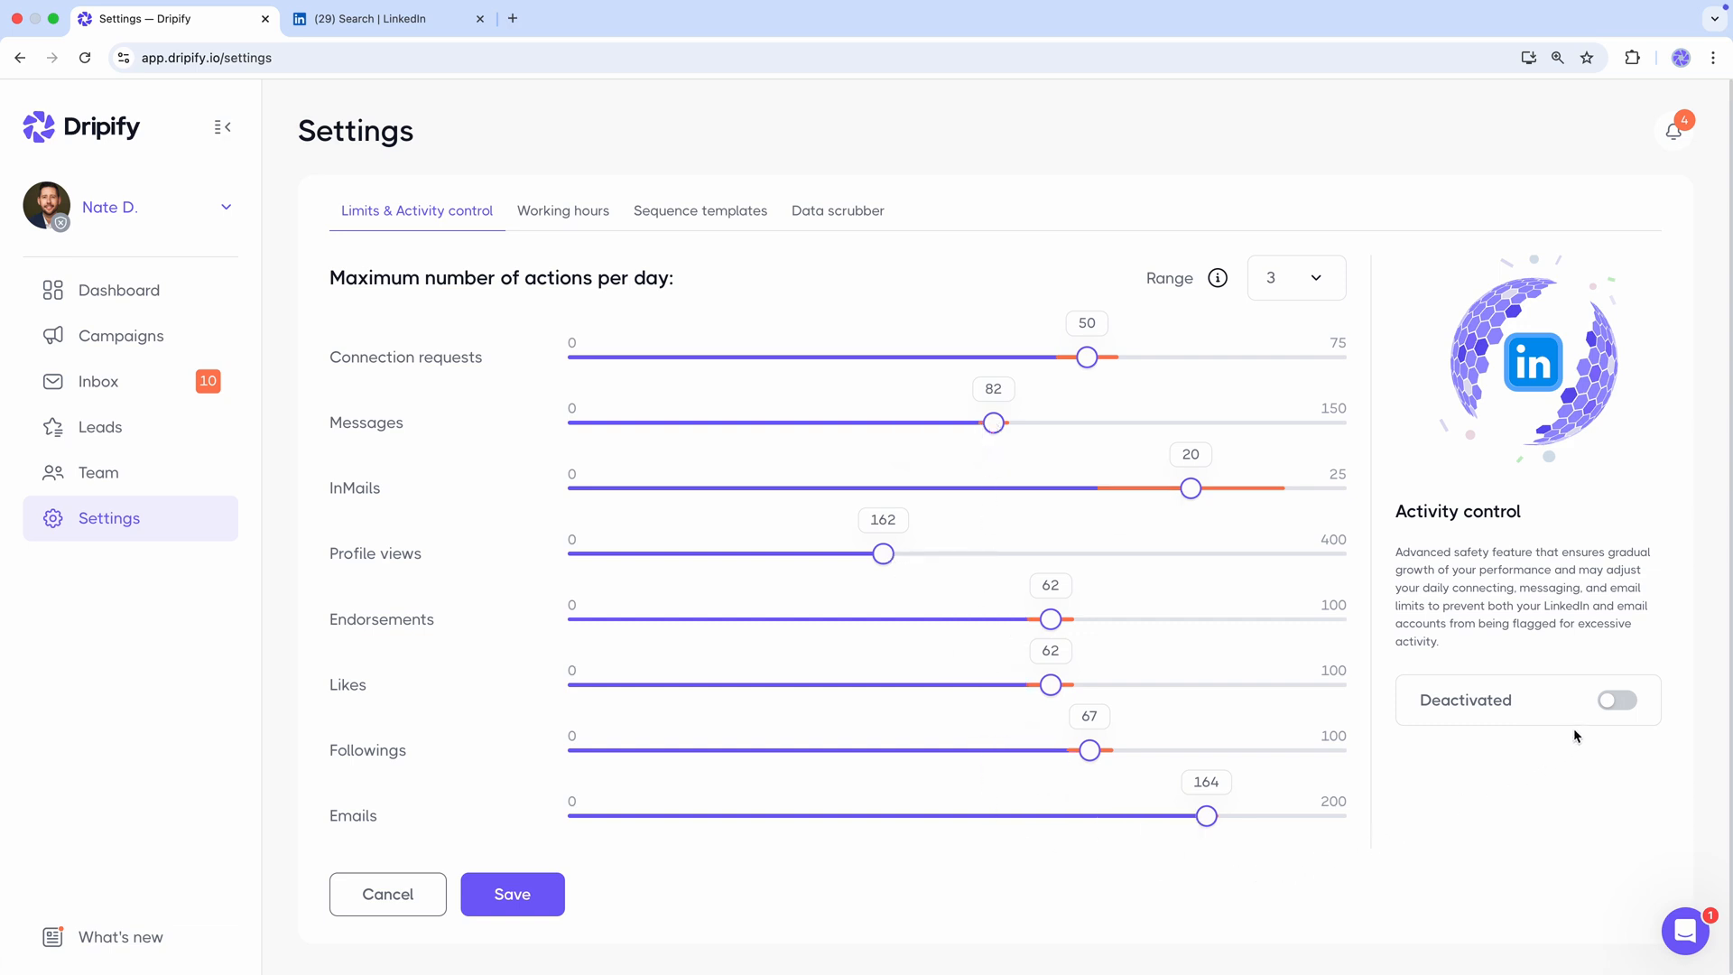
left_click(1616, 699)
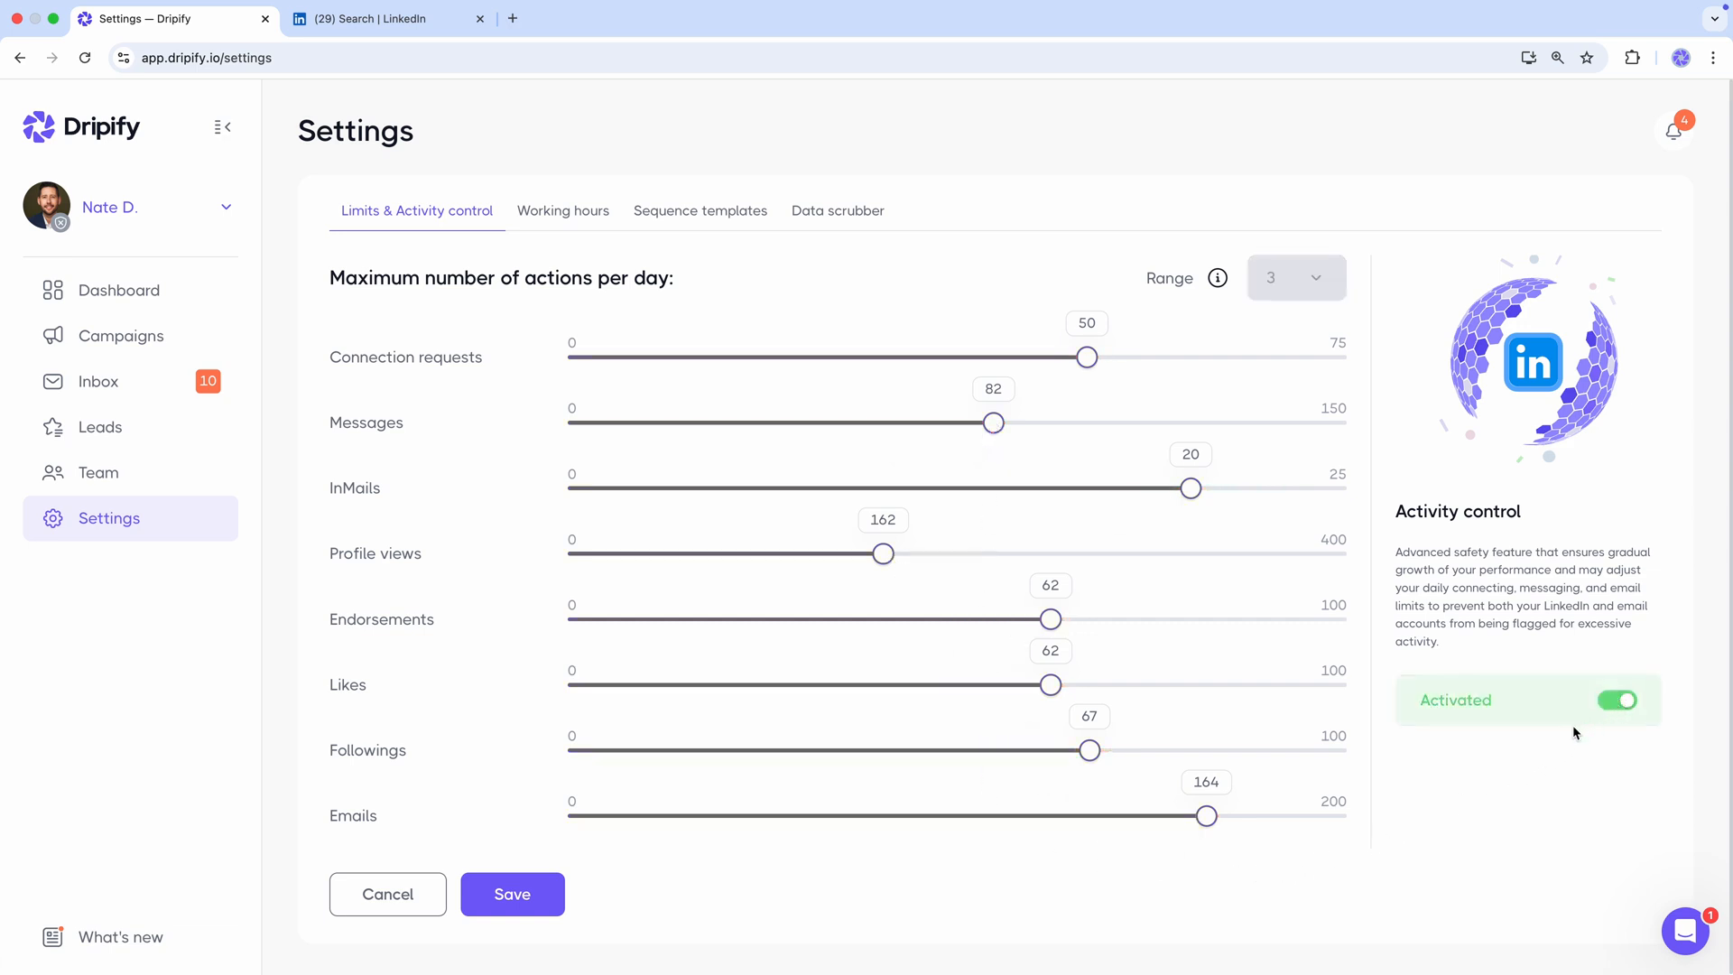
left_click(536, 899)
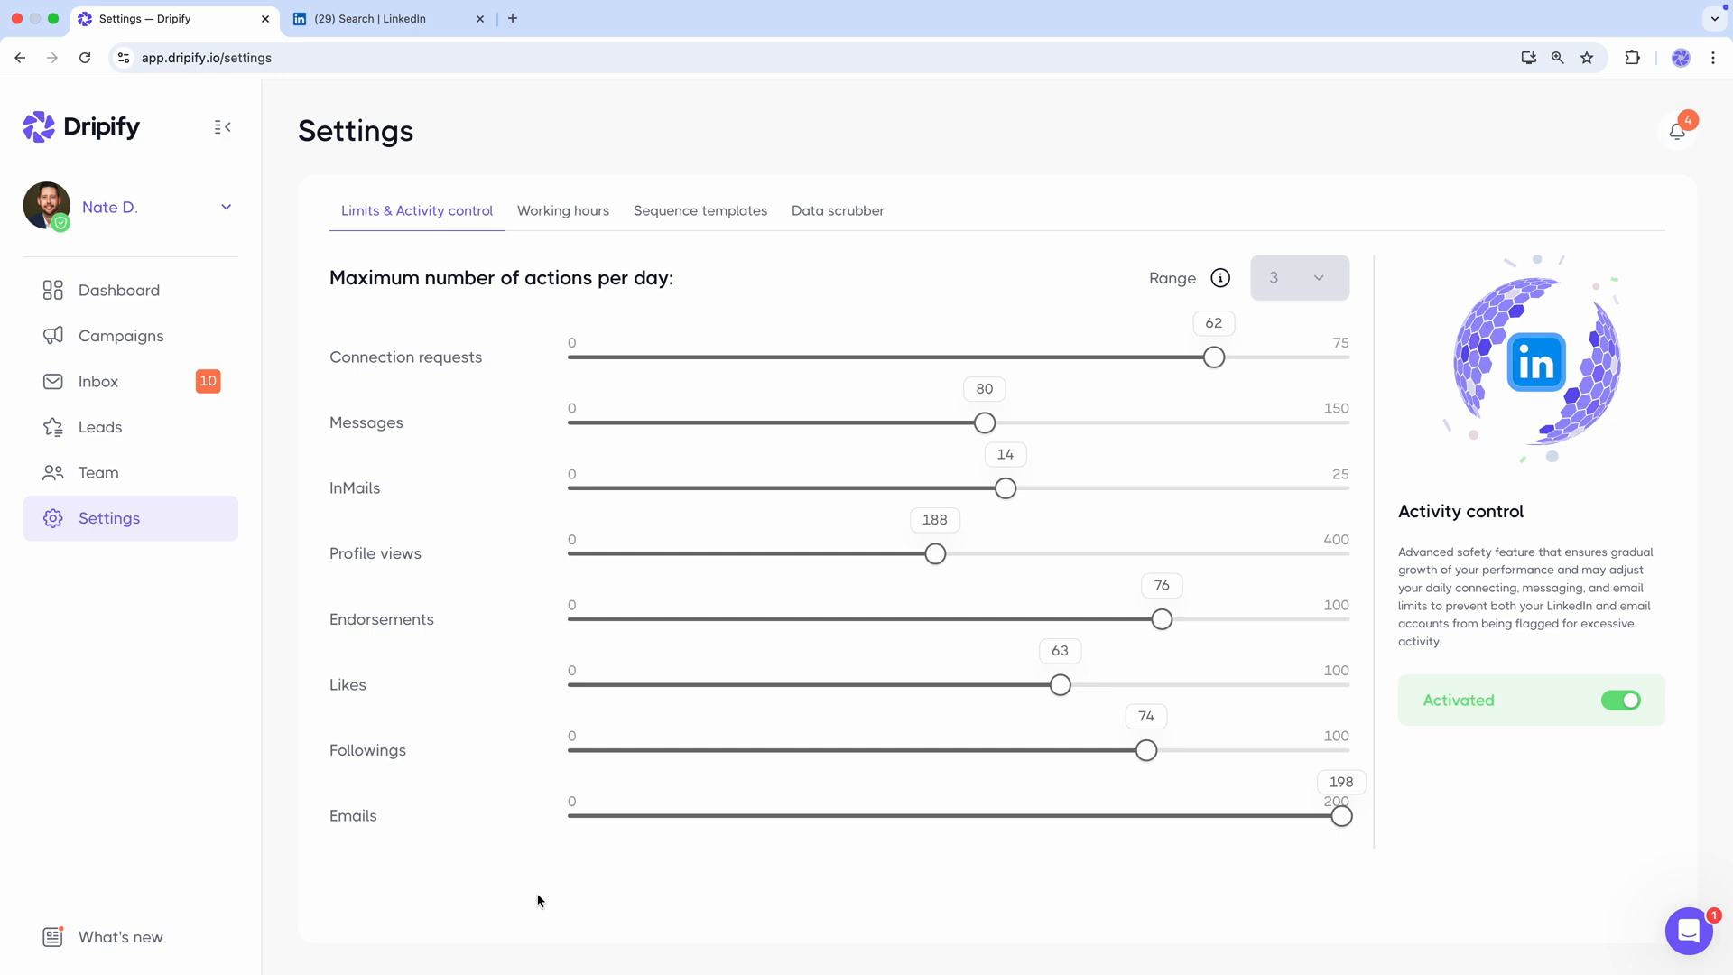
Step: Review the working hours, the saved sequence templates and the data scrubber's list of words removed from leads' names
left_click(574, 222)
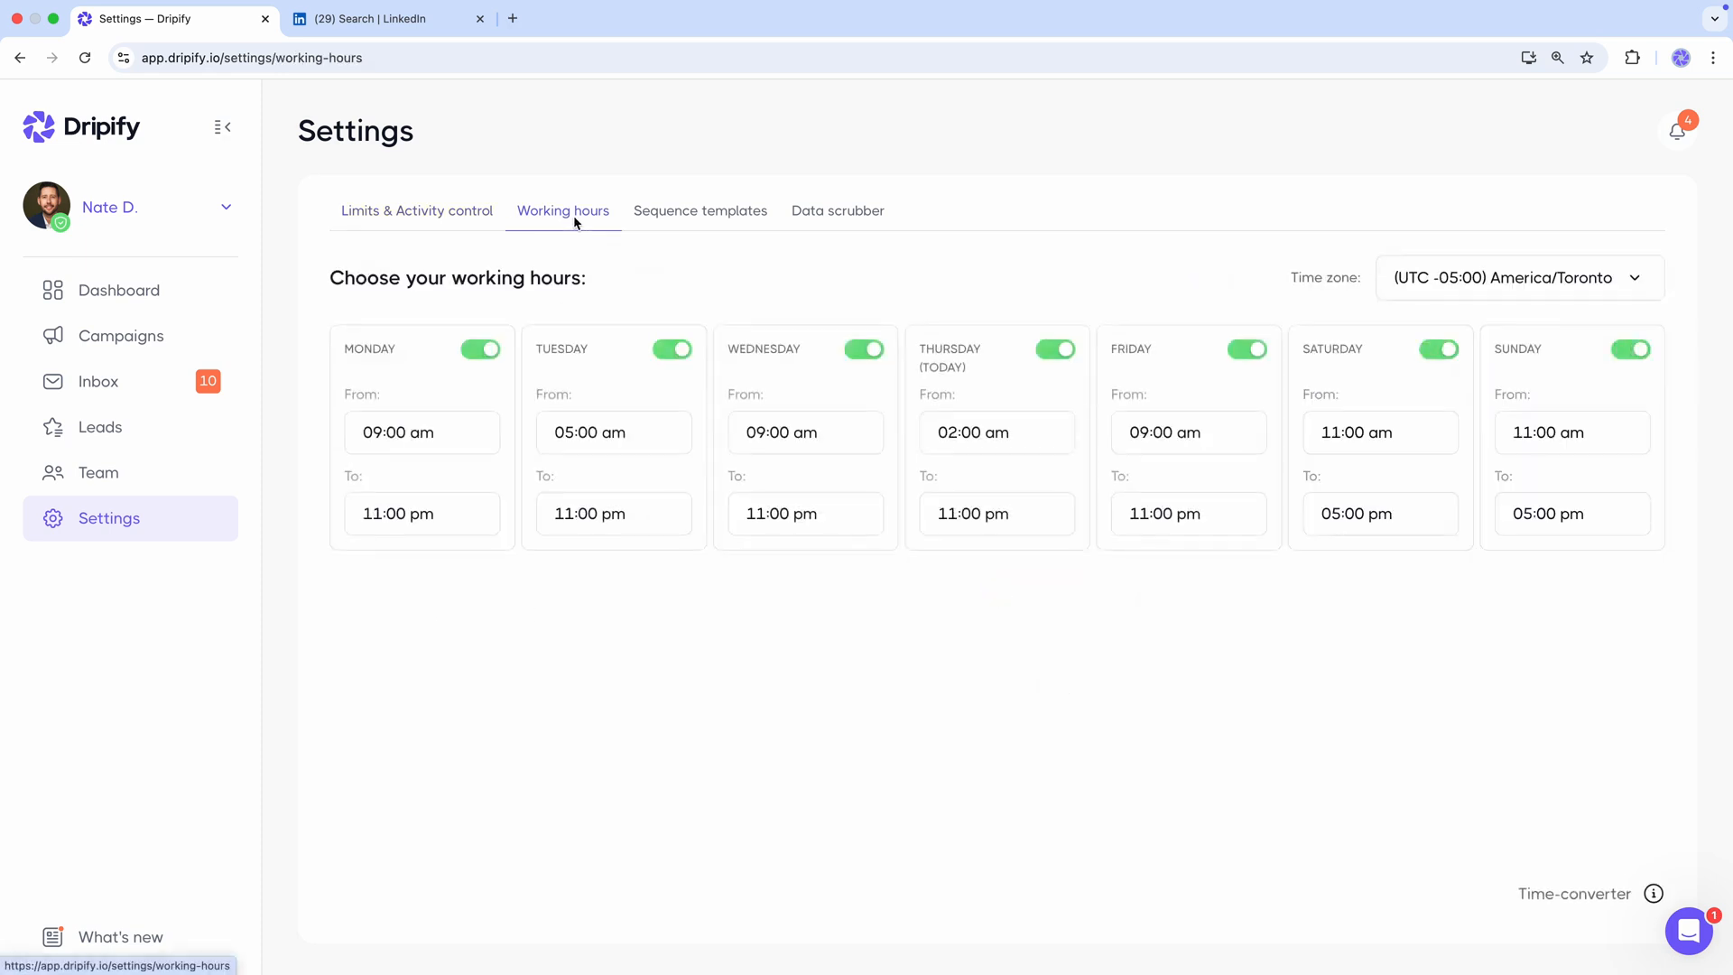
left_click(669, 220)
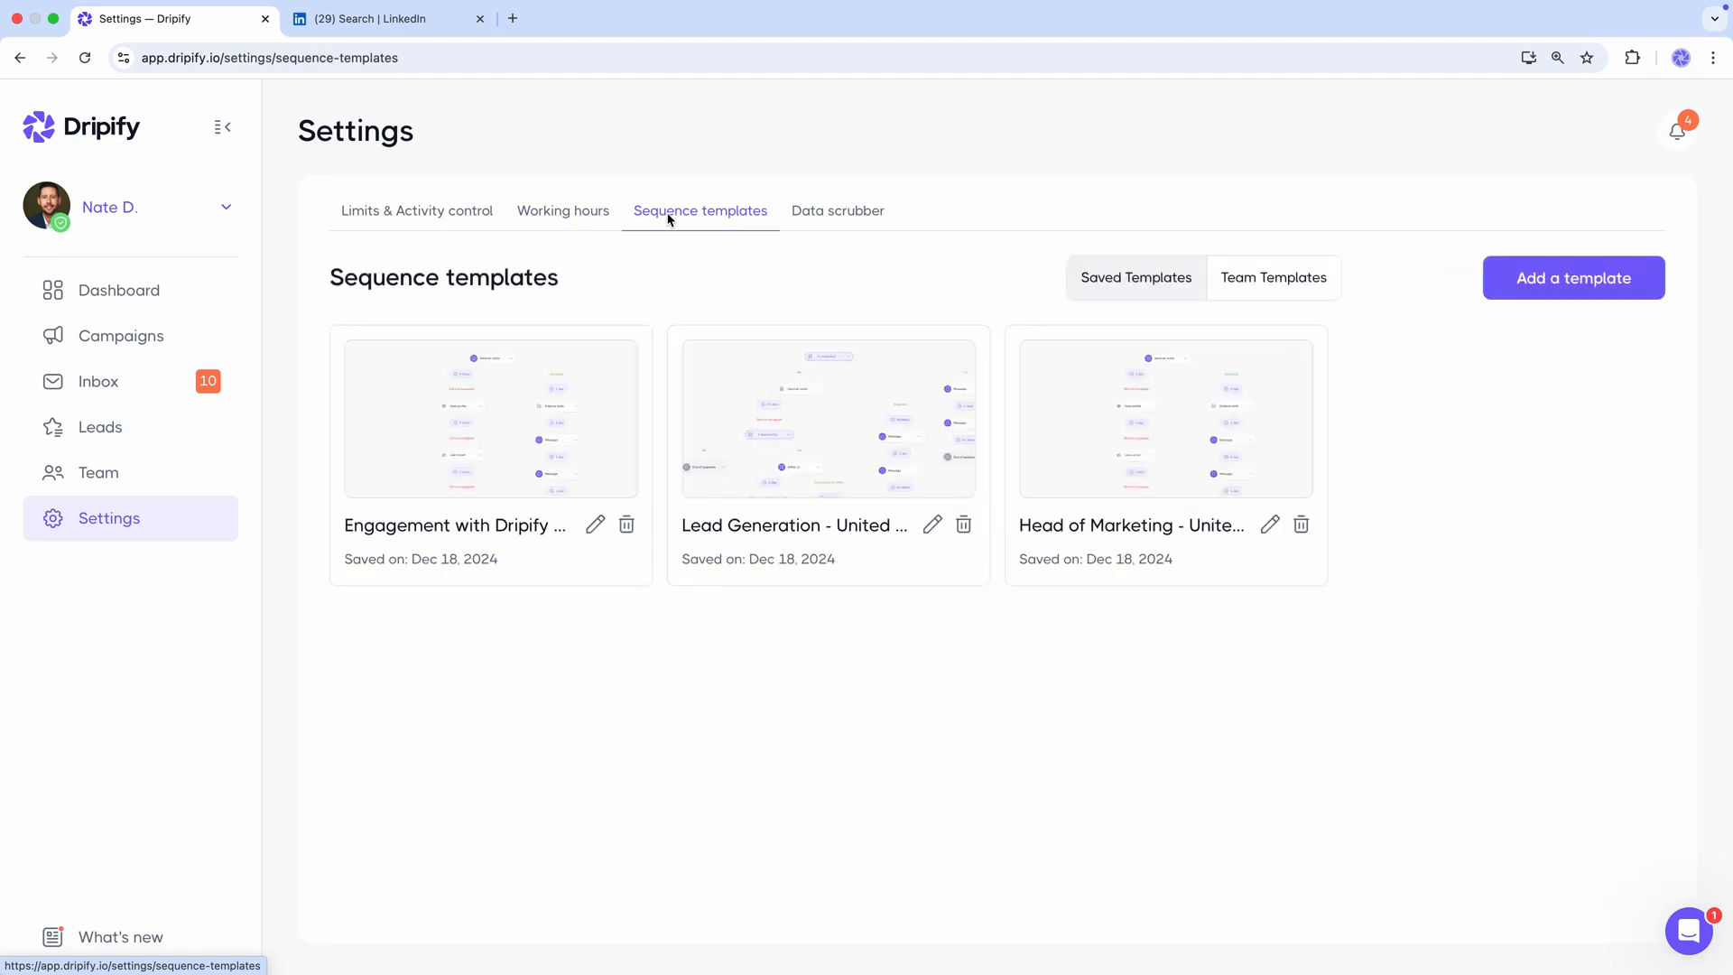
left_click(810, 216)
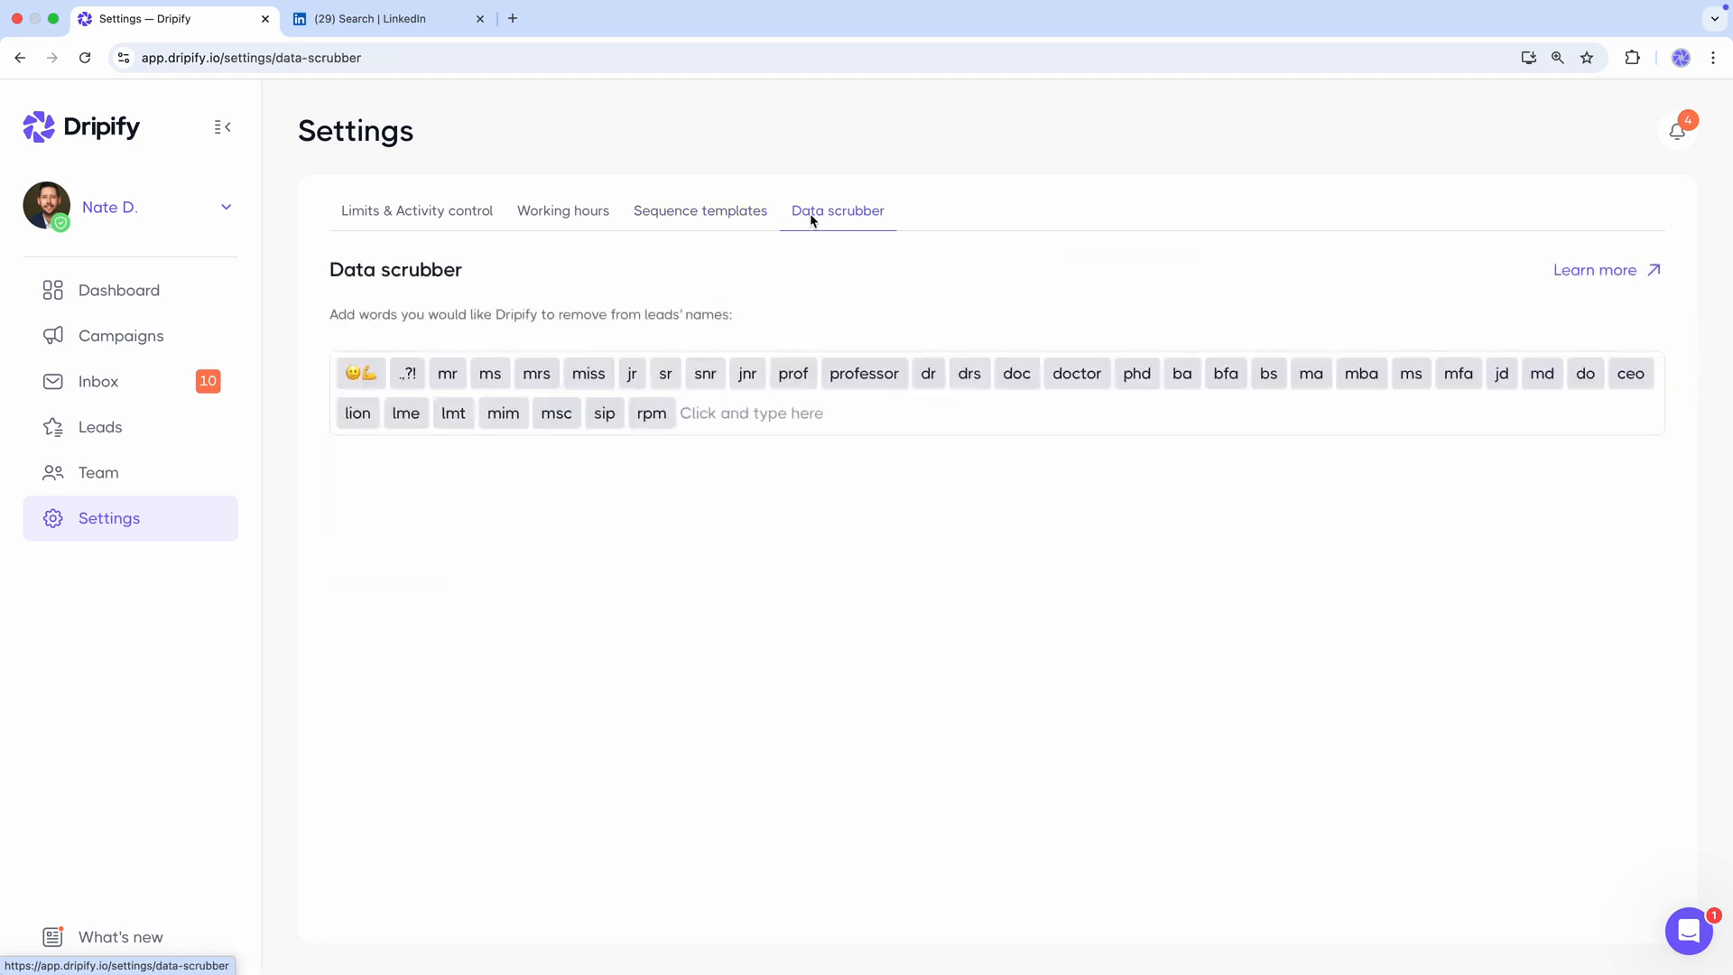